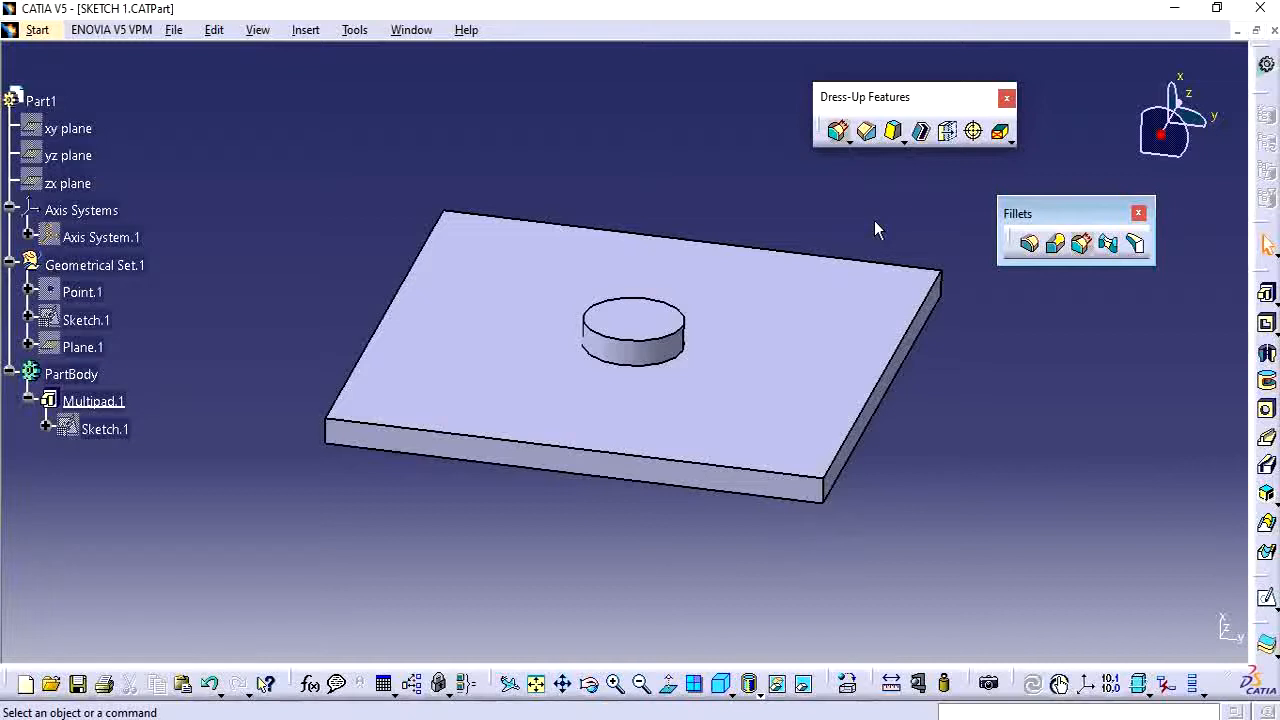
# Detach the fillet tools from Dress-Up Features into their own floating toolbar.
pyautogui.click(849, 142)
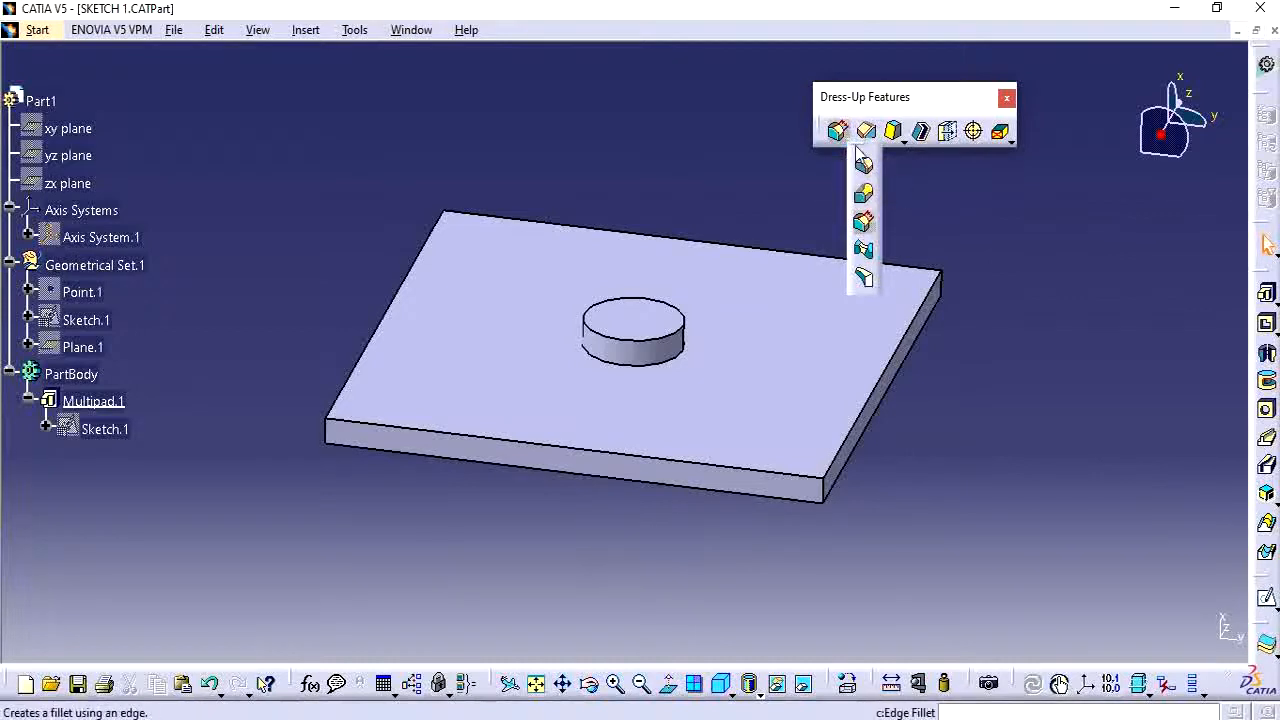
pyautogui.moveTo(857, 150); pyautogui.dragTo(645, 100)
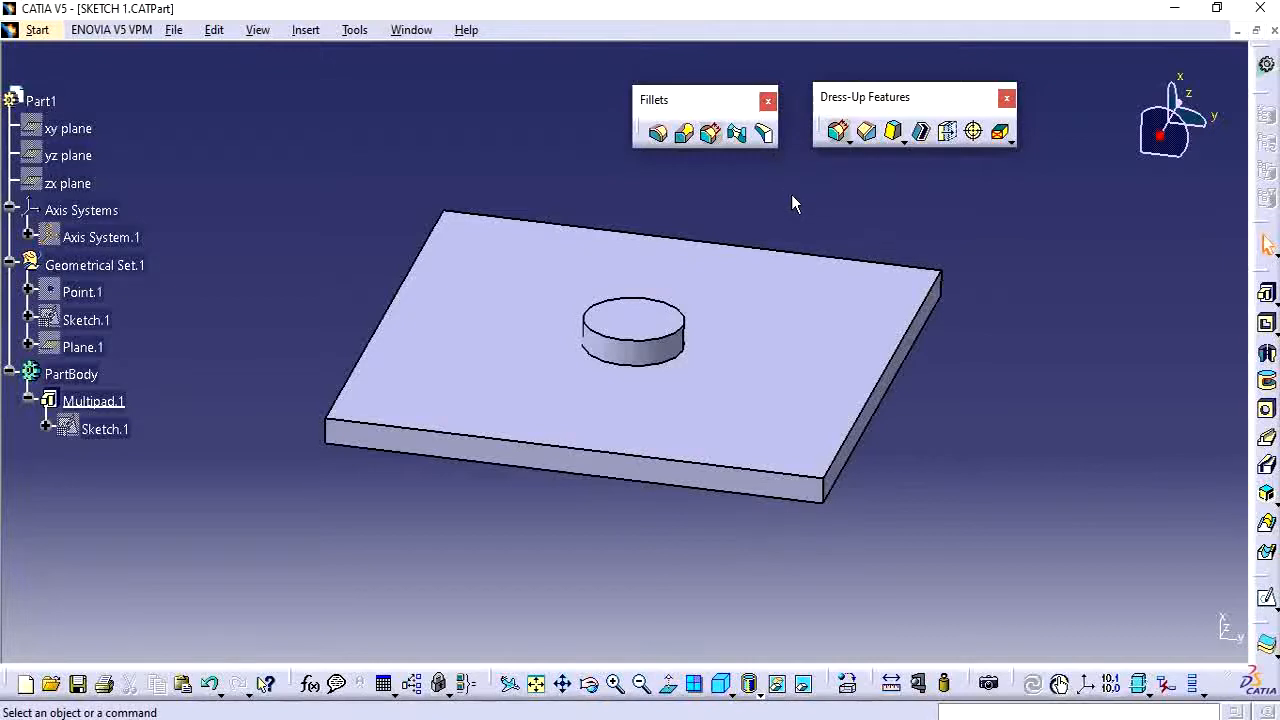
pyautogui.moveTo(270, 414); pyautogui.dragTo(271, 397, button='middle')
# Apply a 4 mm Edge Fillet to the two vertical corner edges on the plate's right side.
pyautogui.click(657, 133)
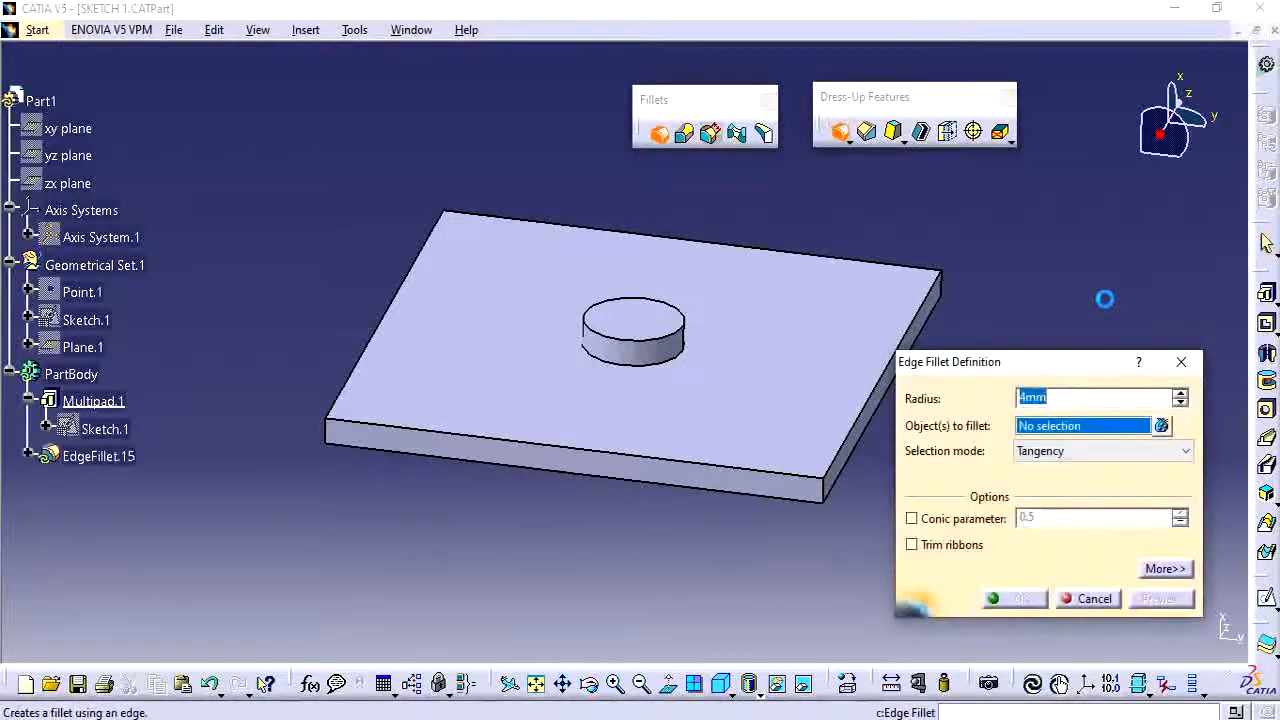
pyautogui.moveTo(1068, 366); pyautogui.dragTo(1090, 359)
pyautogui.scroll(1, 784, 500)
pyautogui.moveTo(784, 500); pyautogui.dragTo(750, 468, button='middle')
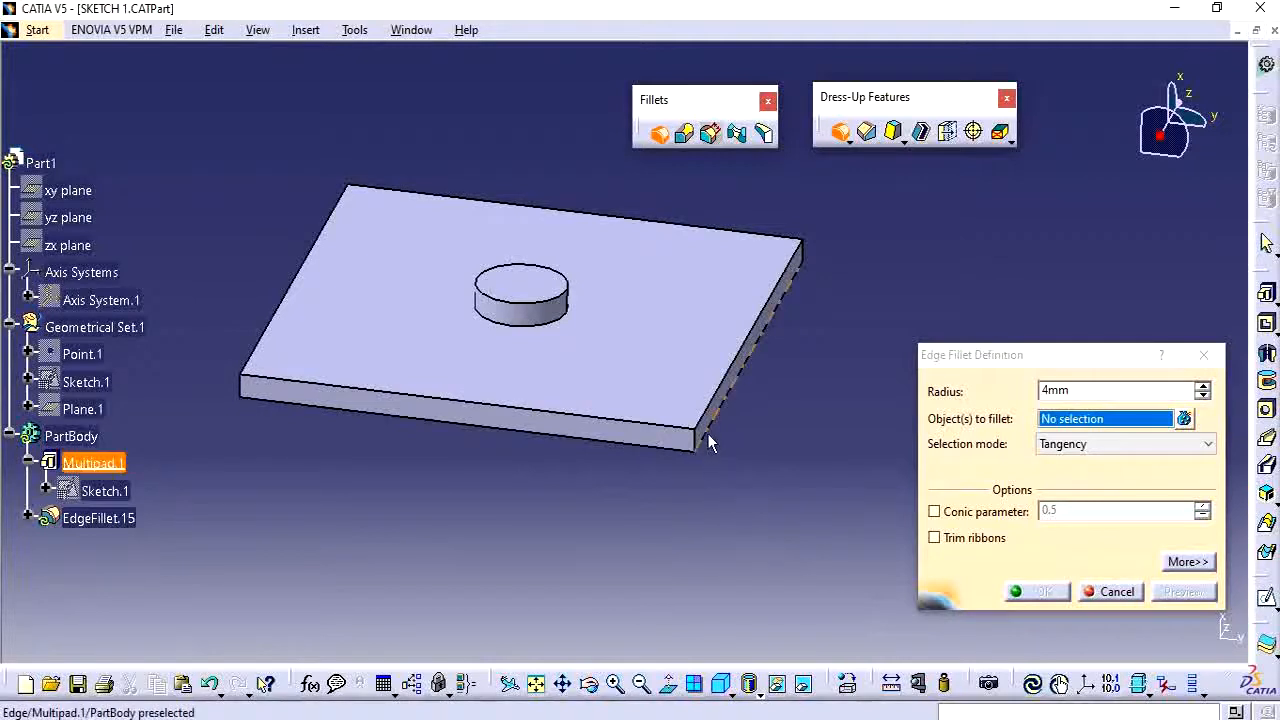
pyautogui.moveTo(634, 480); pyautogui.dragTo(637, 489, button='middle')
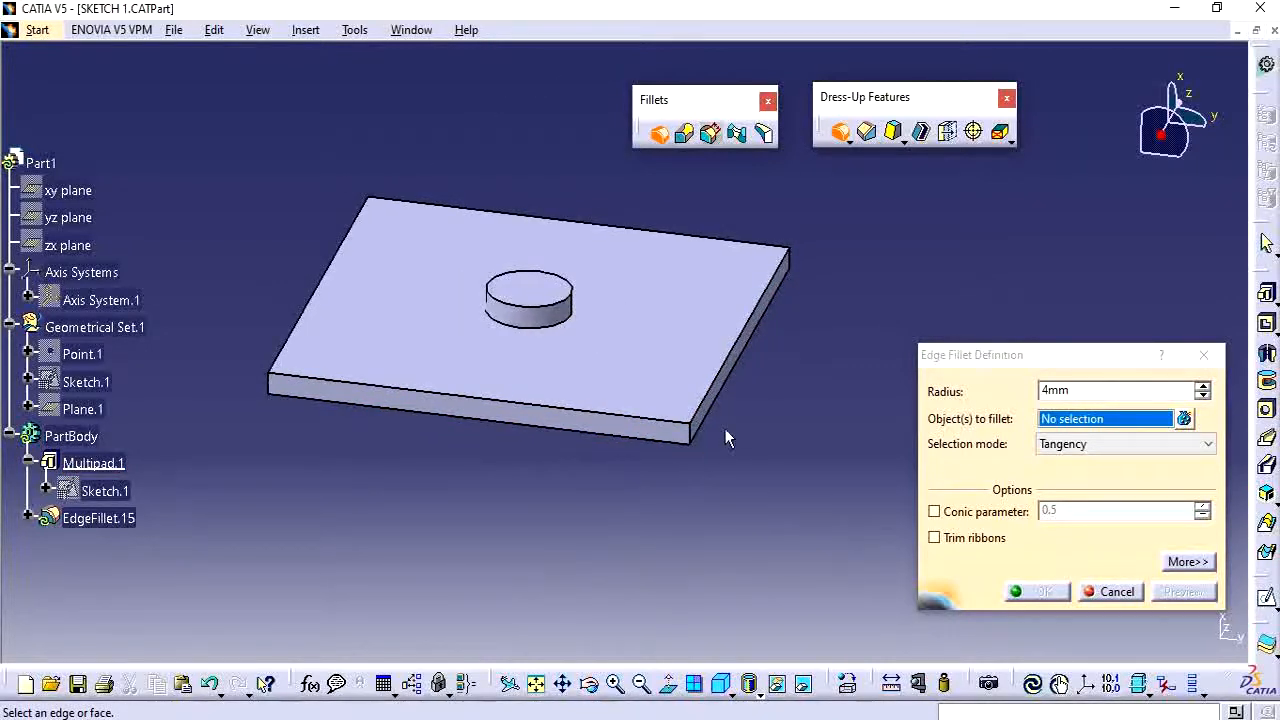
pyautogui.moveTo(640, 531); pyautogui.dragTo(680, 514, button='middle')
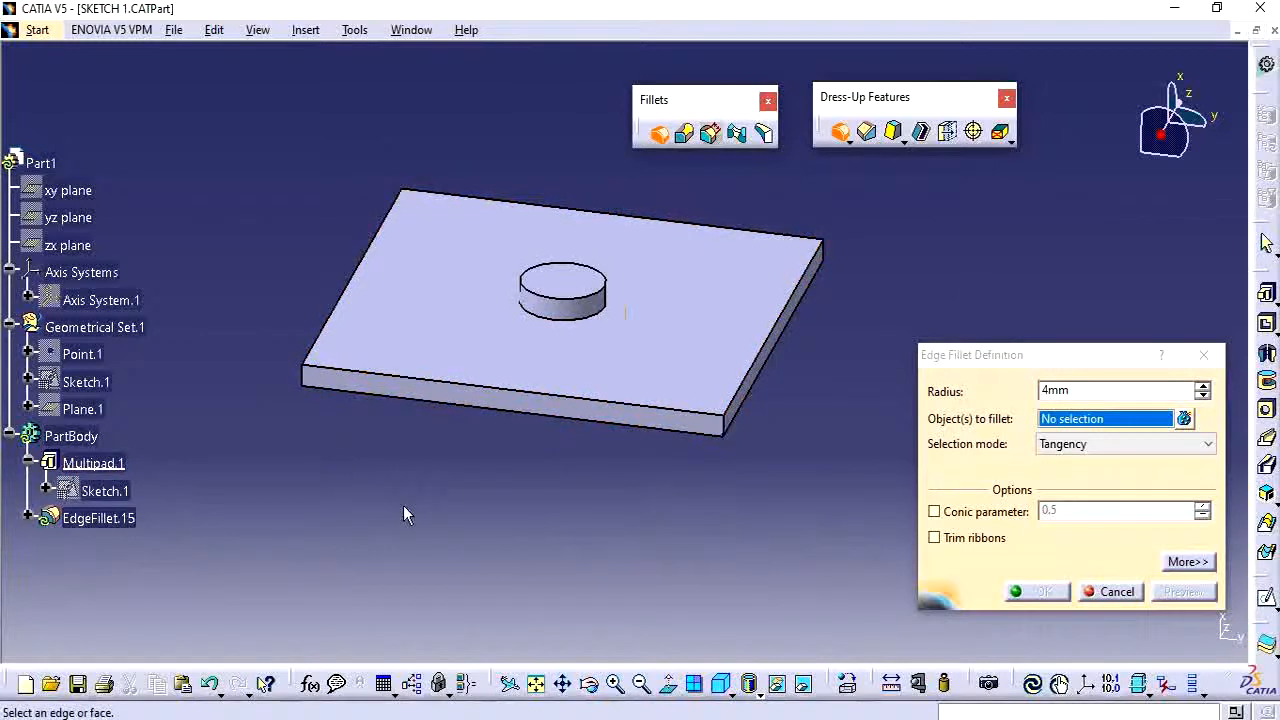
pyautogui.moveTo(403, 505)
pyautogui.mouseDown(button='middle')
pyautogui.moveTo(403, 483)
pyautogui.moveTo(428, 505)
pyautogui.mouseUp(button='middle')
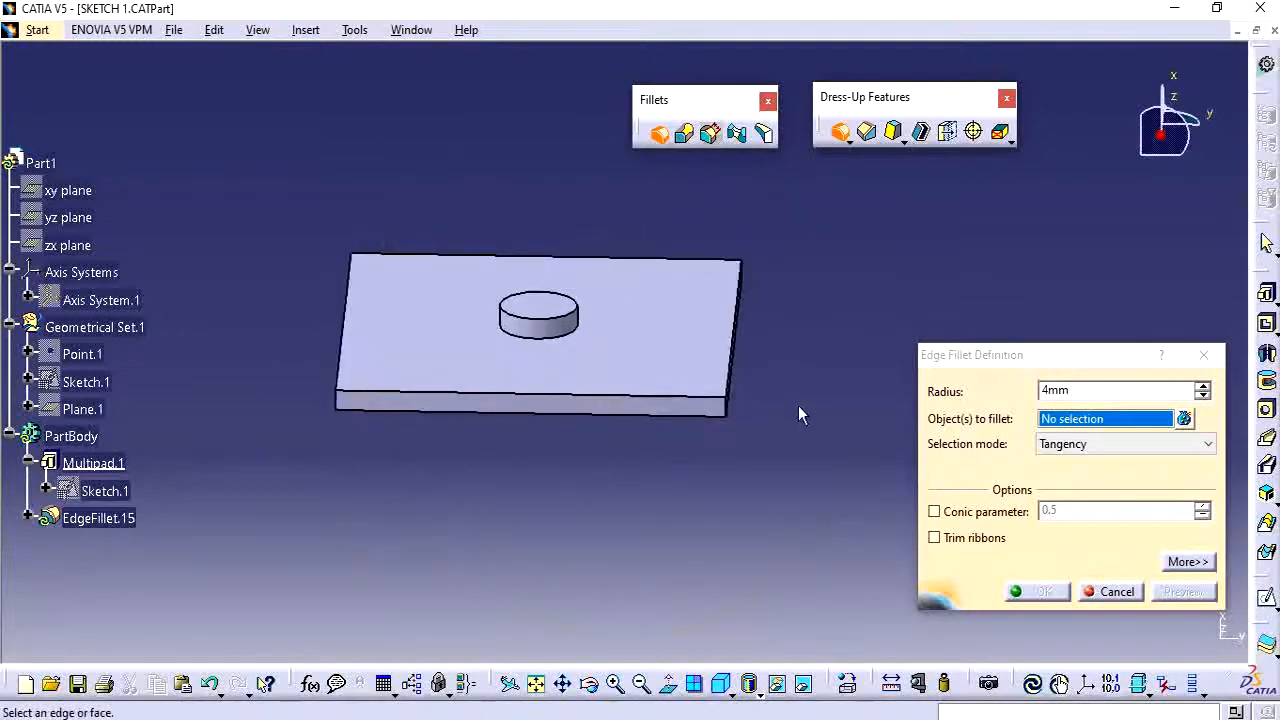
pyautogui.moveTo(798, 414); pyautogui.dragTo(689, 437, button='middle')
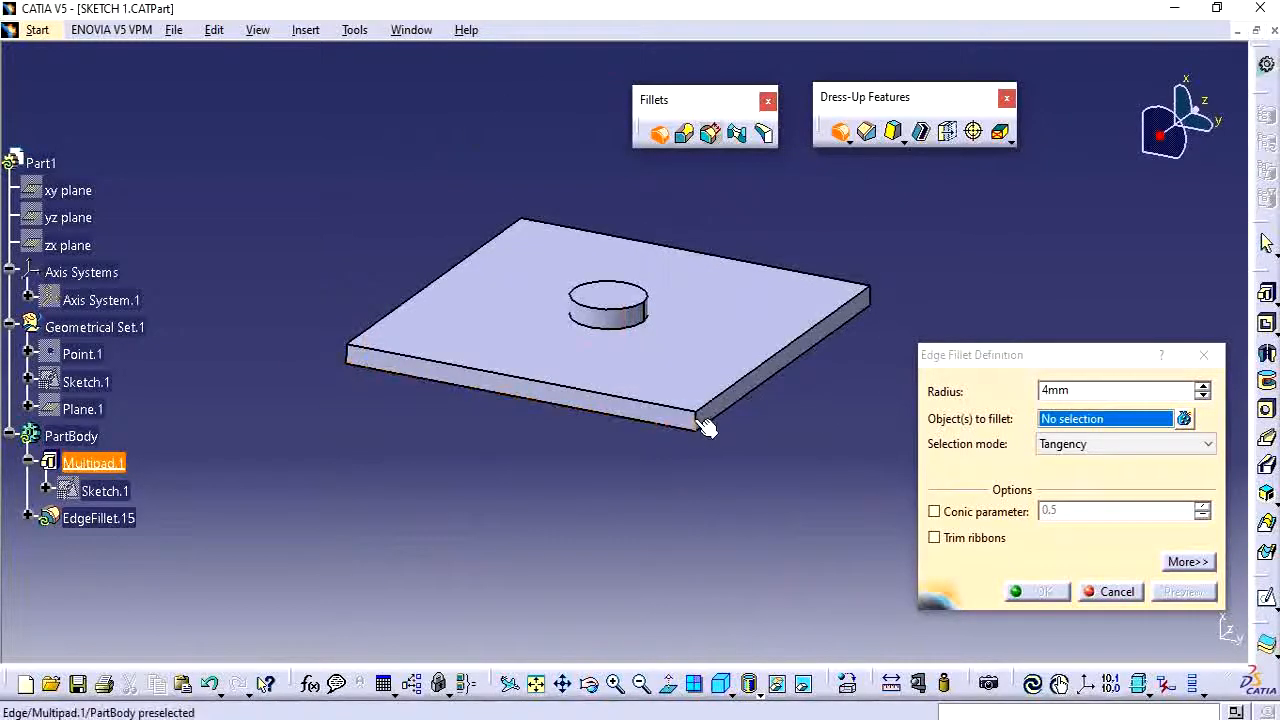
pyautogui.click(706, 427)
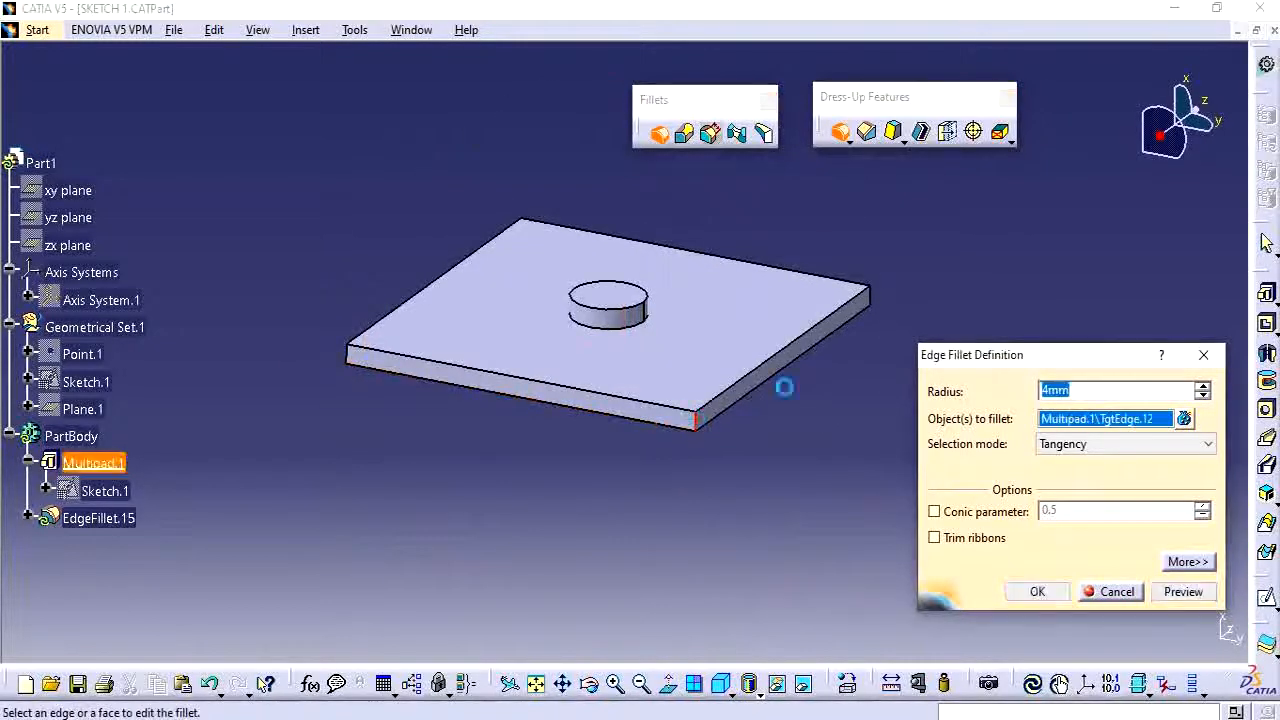
pyautogui.click(872, 300)
pyautogui.moveTo(553, 486); pyautogui.dragTo(650, 507, button='middle')
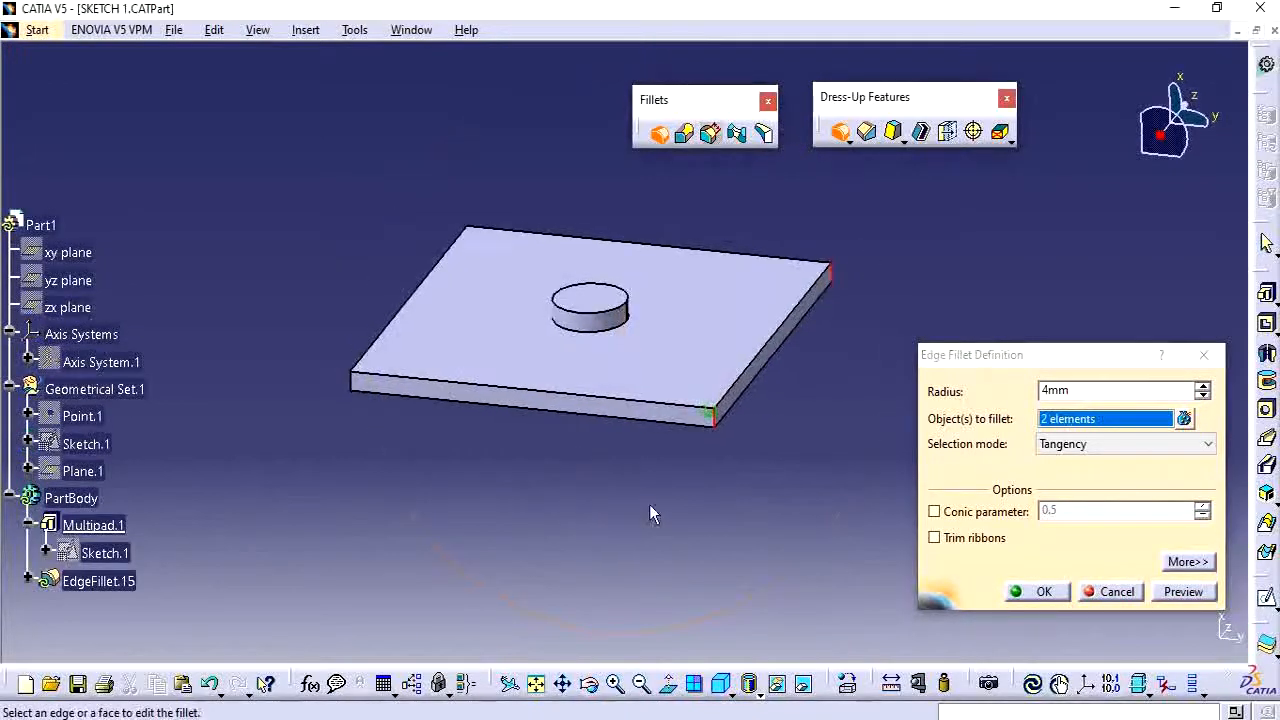
pyautogui.click(1043, 593)
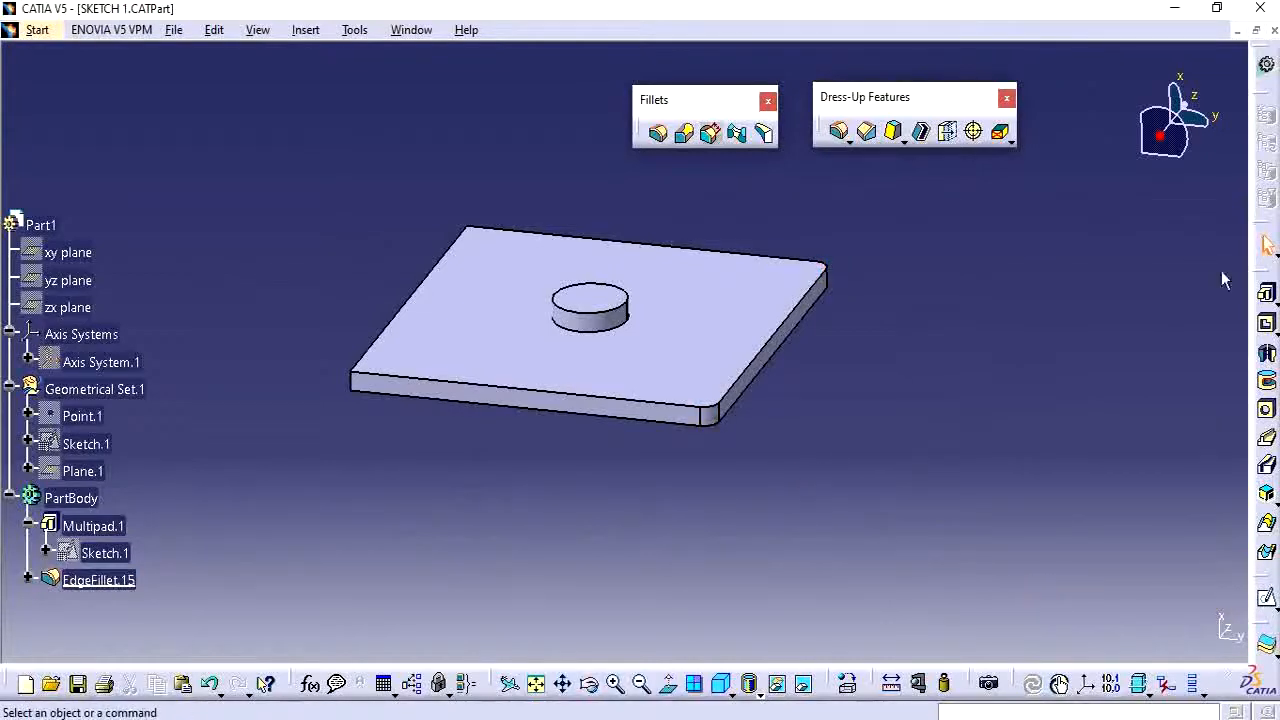
# Apply a 4 mm Edge Fillet to the plate's tangent chain of top and bottom outer edges.
pyautogui.click(657, 133)
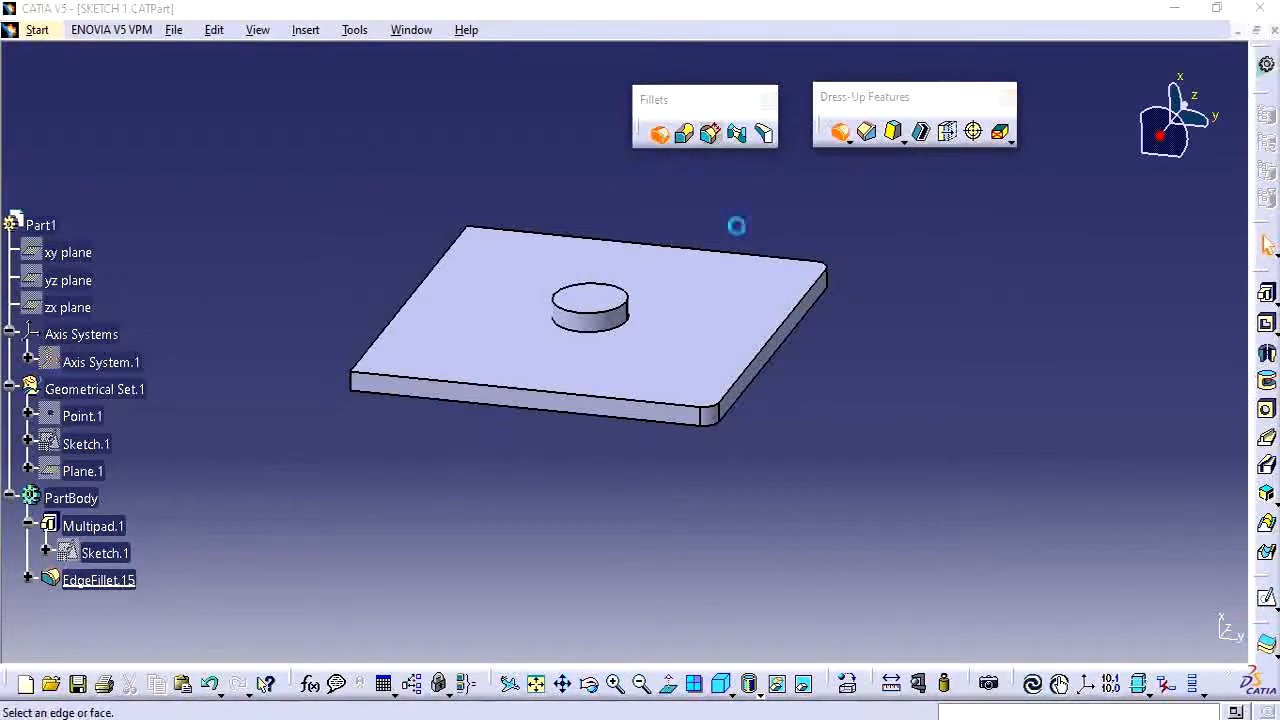
pyautogui.click(775, 346)
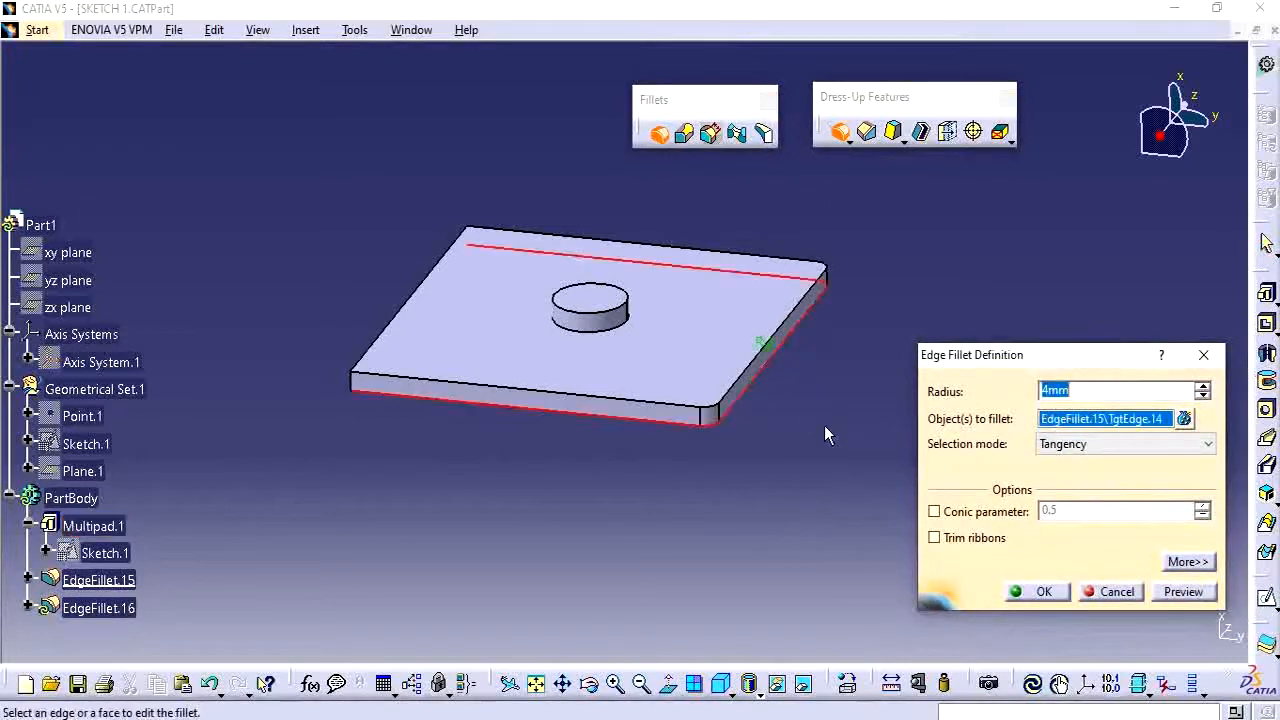
pyautogui.click(1040, 592)
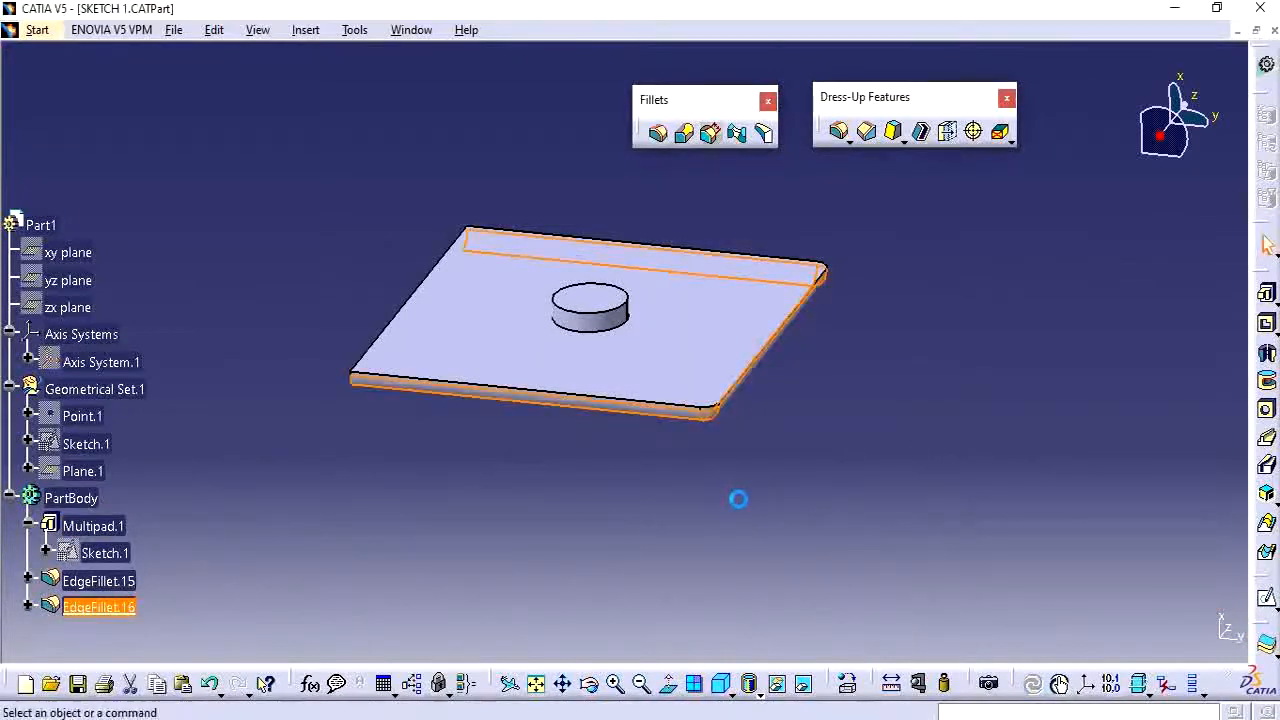
pyautogui.moveTo(737, 500)
pyautogui.mouseDown(button='middle')
pyautogui.moveTo(731, 480)
pyautogui.moveTo(771, 491)
pyautogui.moveTo(760, 495)
pyautogui.mouseUp(button='middle')
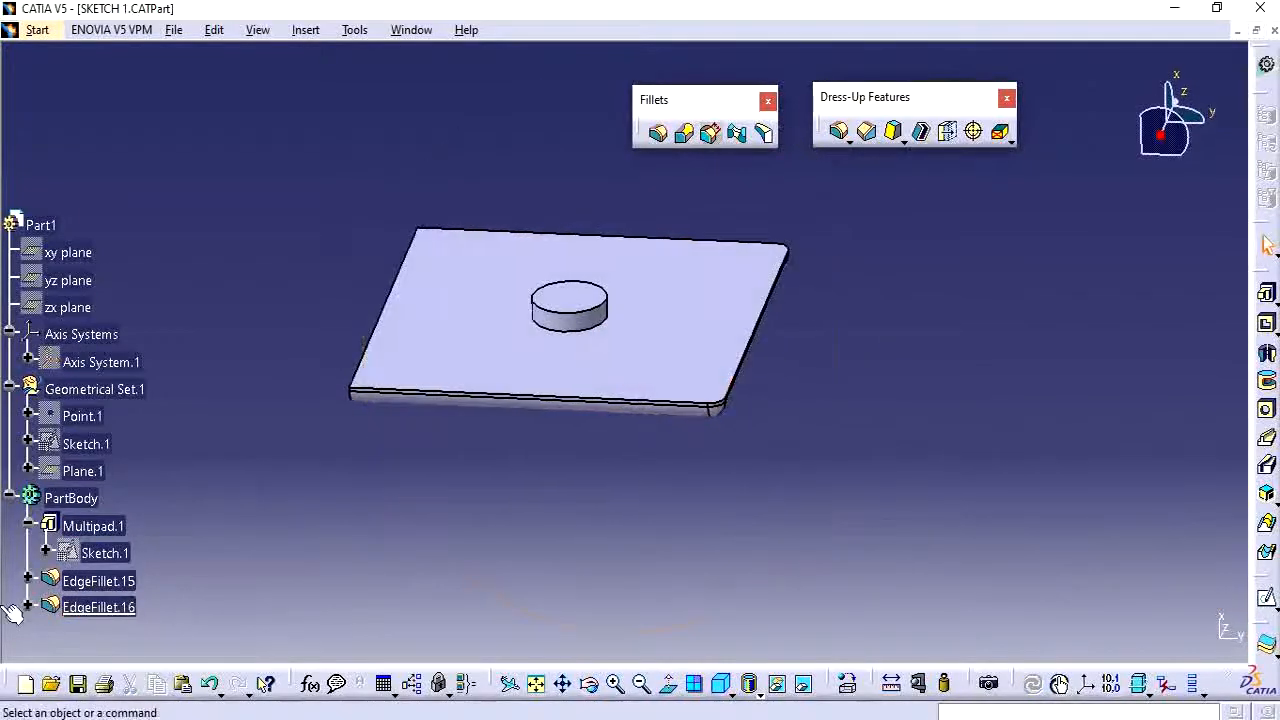
# Set the radius of the second fillet, EdgeFillet.16, to 2 mm.
pyautogui.click(29, 607)
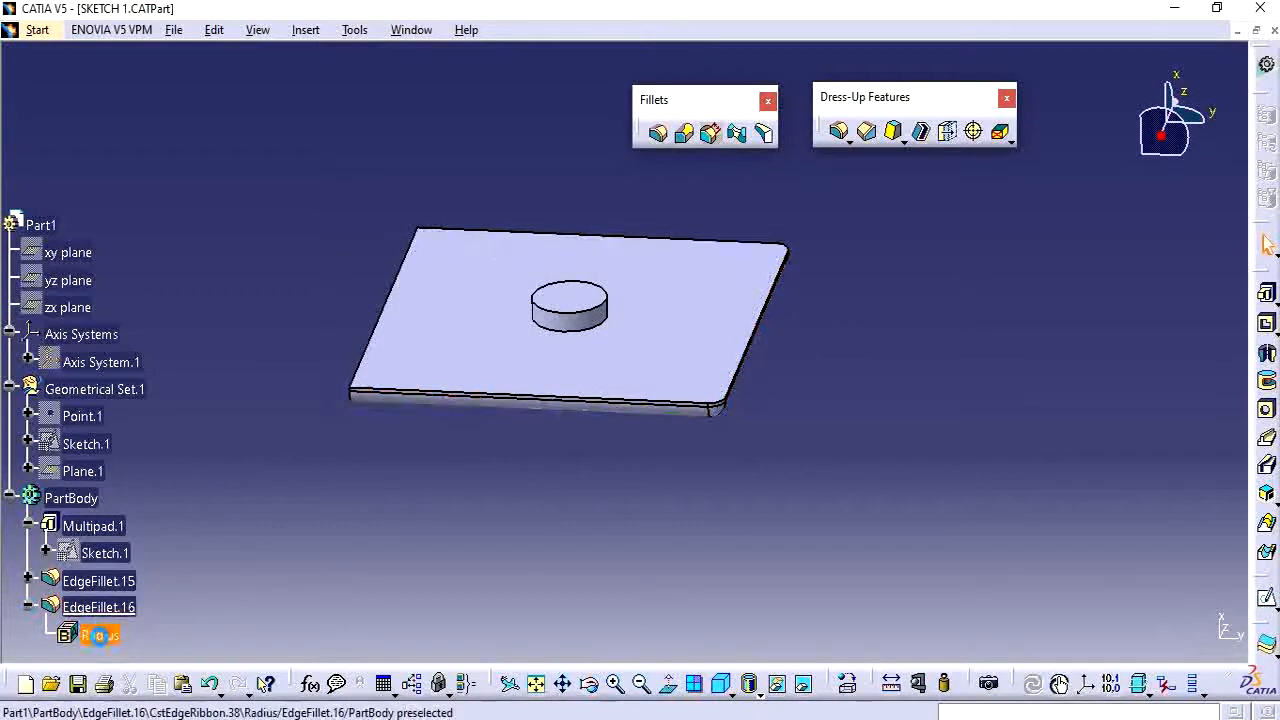
pyautogui.doubleClick(95, 634)
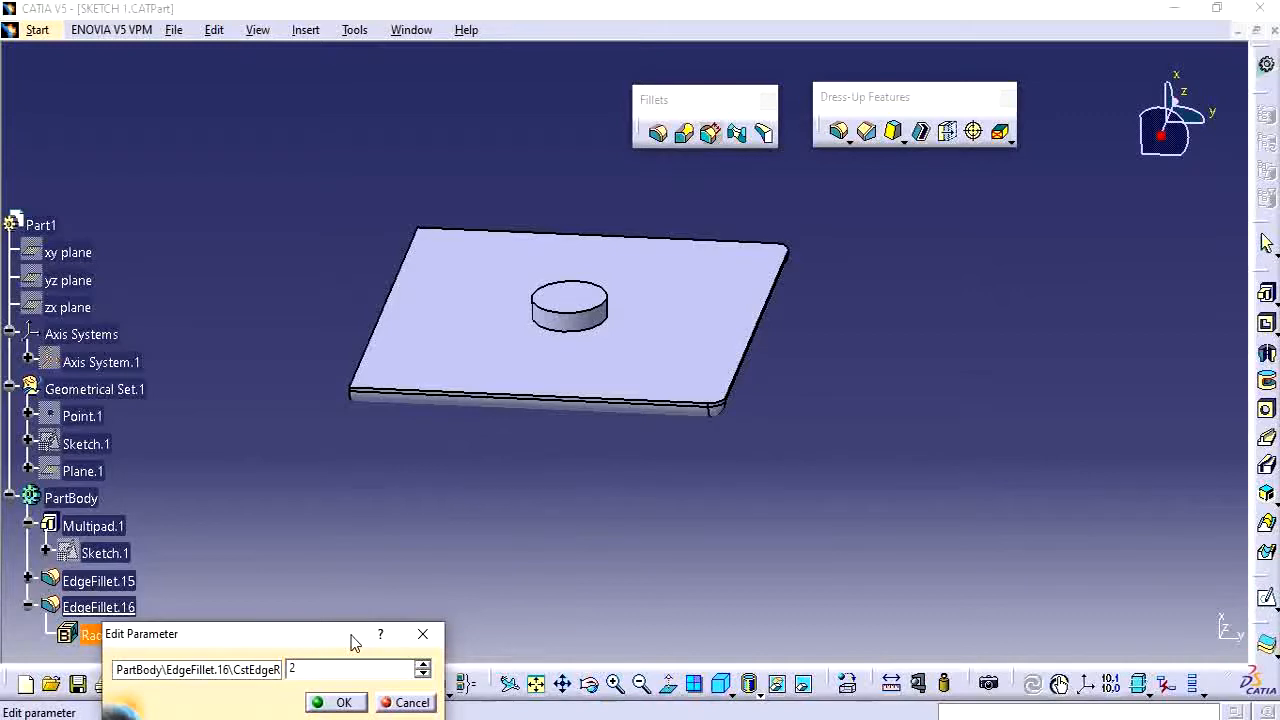
pyautogui.write('2')
pyautogui.press('Return')
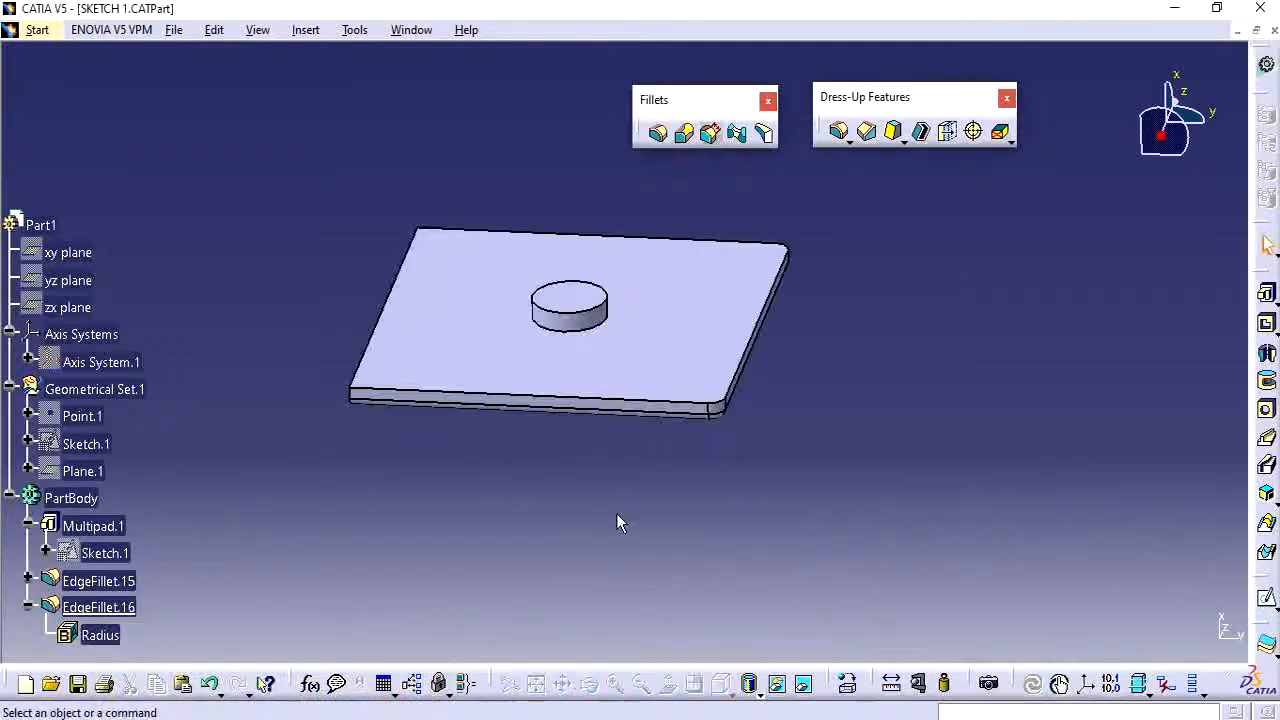
# Add a 4 mm Edge Fillet to the plate's left top edge.
pyautogui.moveTo(616, 521); pyautogui.dragTo(806, 362, button='middle')
pyautogui.scroll(1, 507, 468)
pyautogui.moveTo(507, 468); pyautogui.dragTo(518, 507, button='middle')
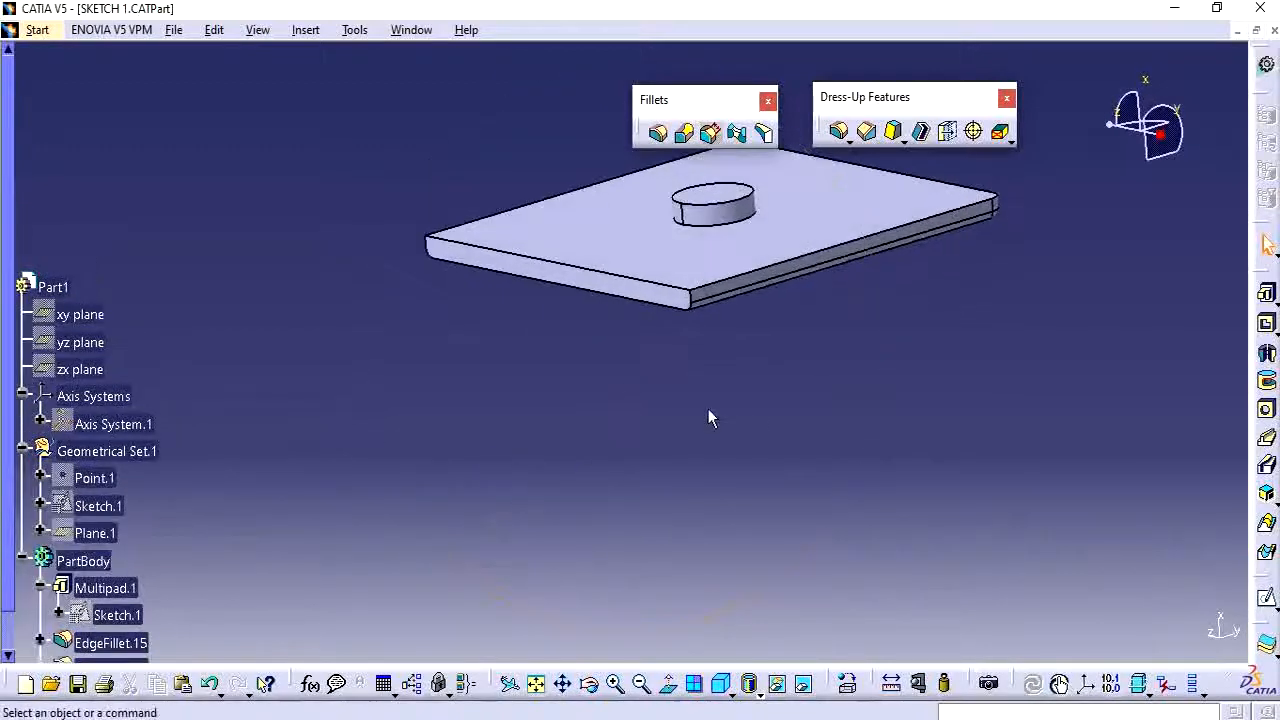
pyautogui.moveTo(708, 418); pyautogui.dragTo(617, 461, button='middle')
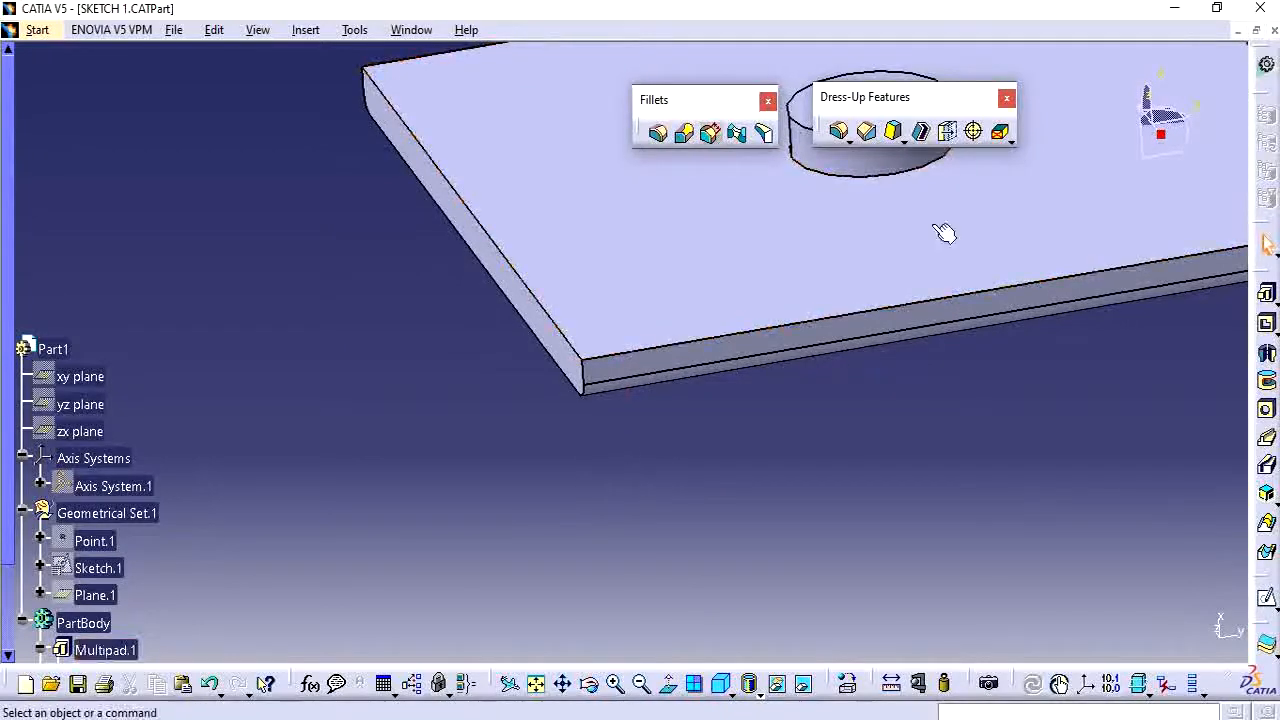
pyautogui.click(658, 133)
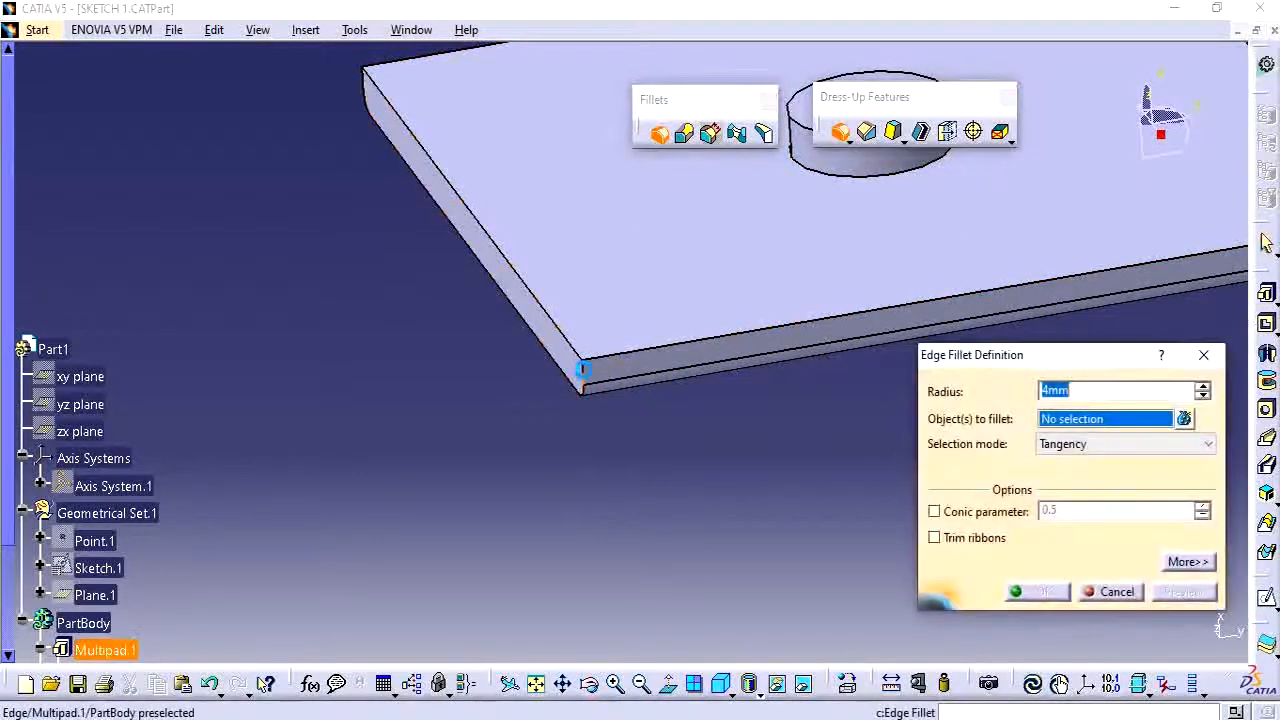
pyautogui.click(584, 365)
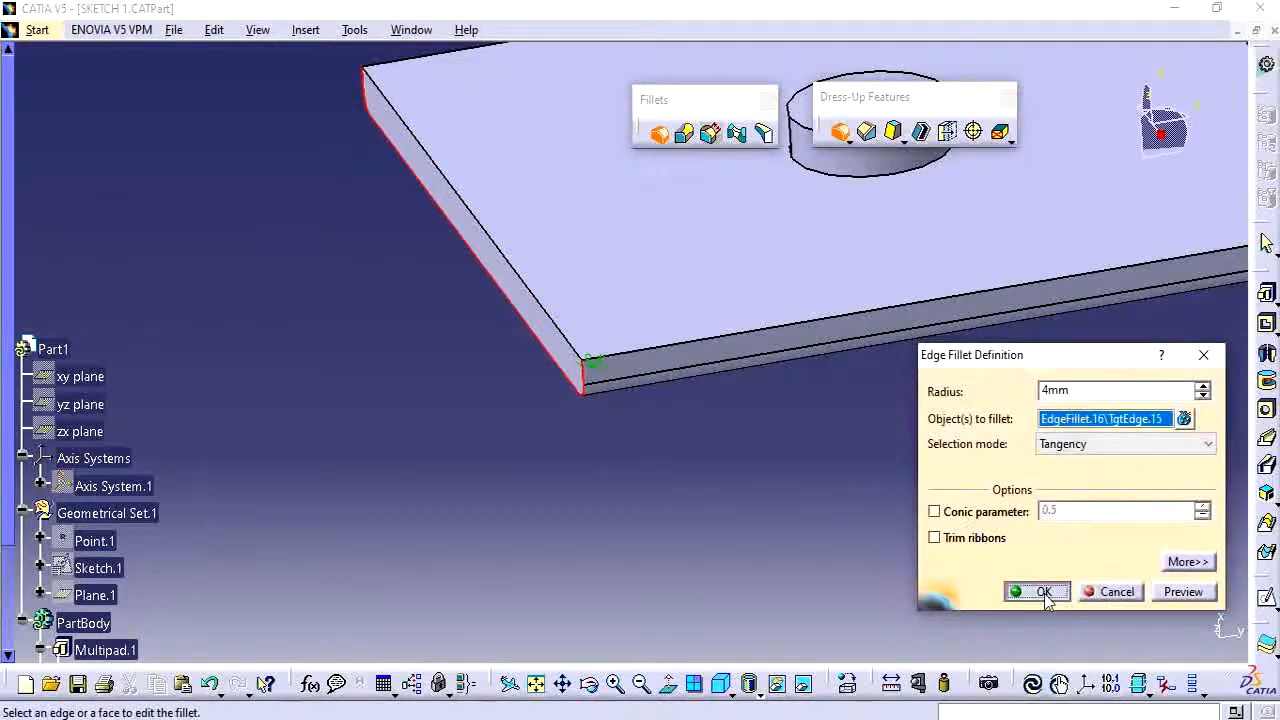
pyautogui.click(1045, 594)
# Delete the fillet just added to the left top edge.
pyautogui.moveTo(706, 480); pyautogui.dragTo(722, 294, button='middle')
pyautogui.scroll(-5, 357, 432)
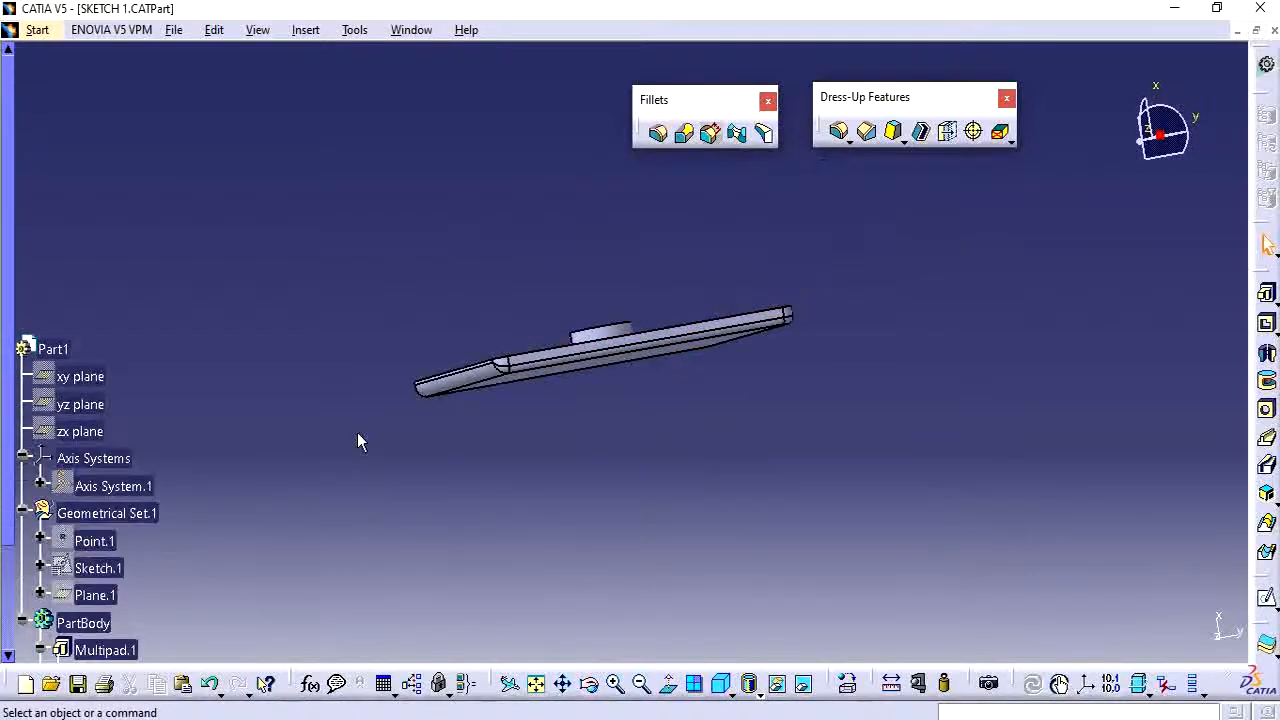
pyautogui.scroll(-5, 368, 420)
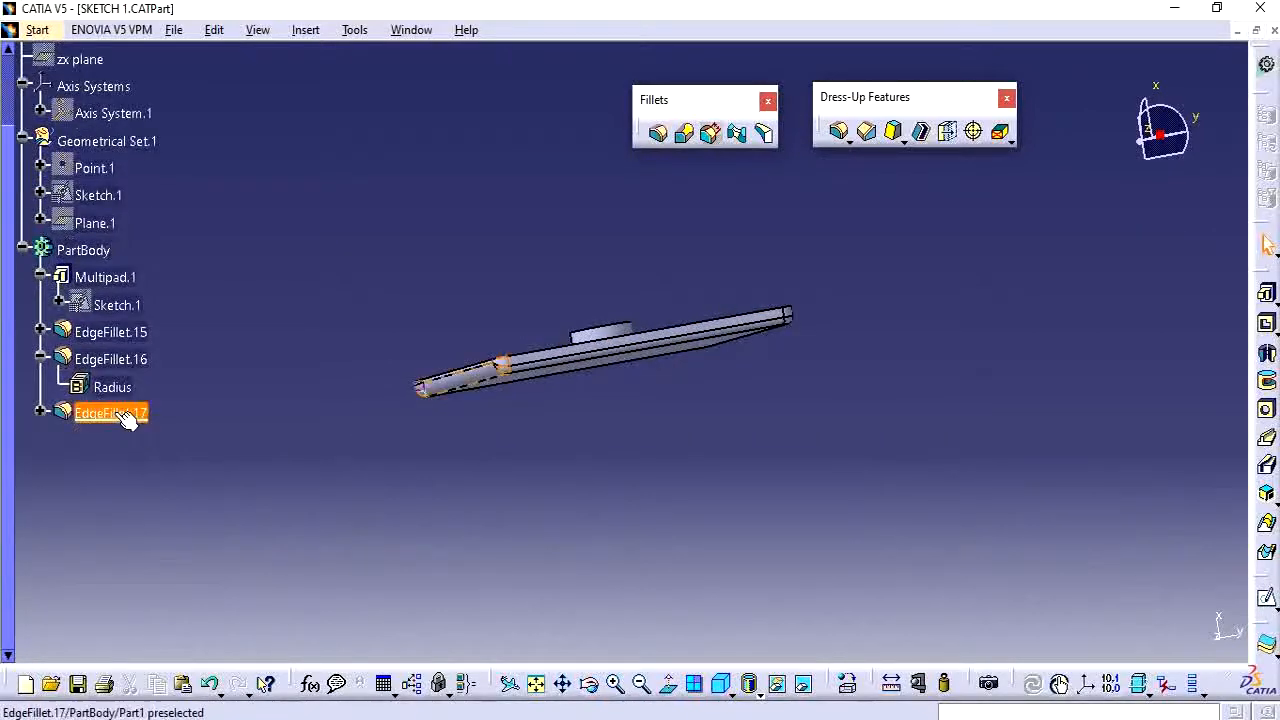
pyautogui.press('Delete')
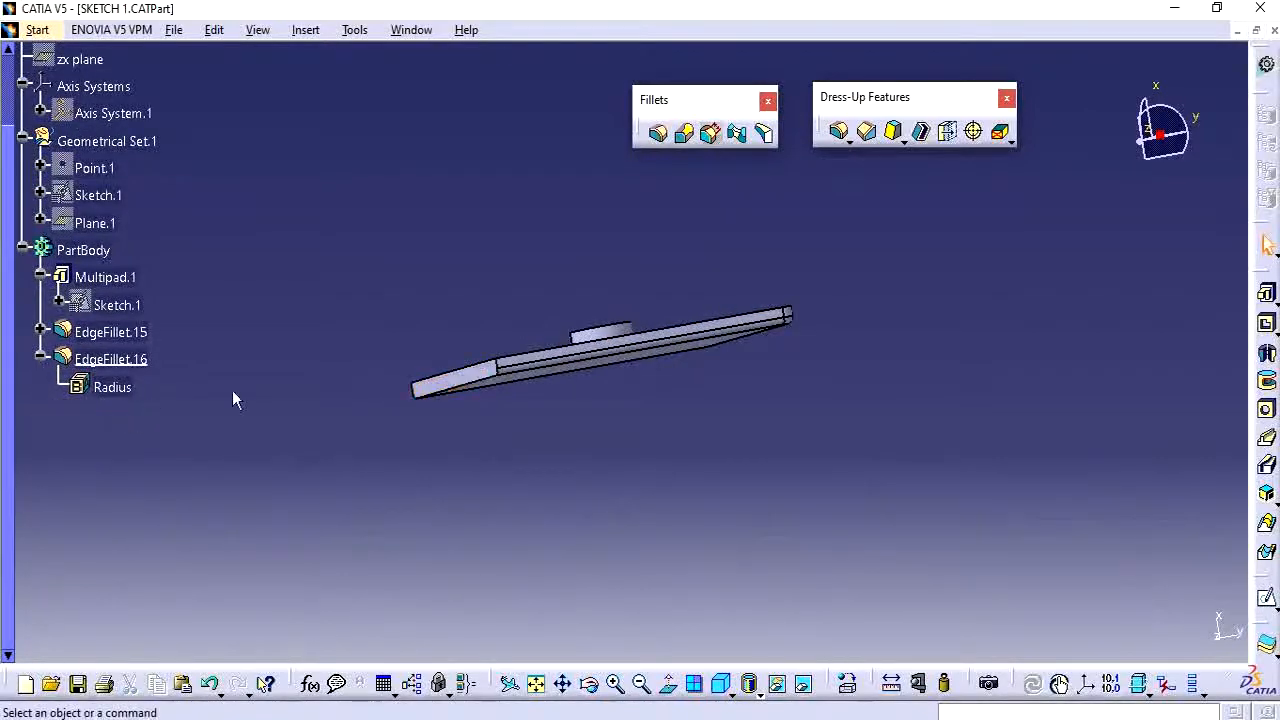
# Reorder EdgeFillet.16 to come directly after Multipad.1 in the tree.
pyautogui.moveTo(232, 400); pyautogui.dragTo(630, 476, button='middle')
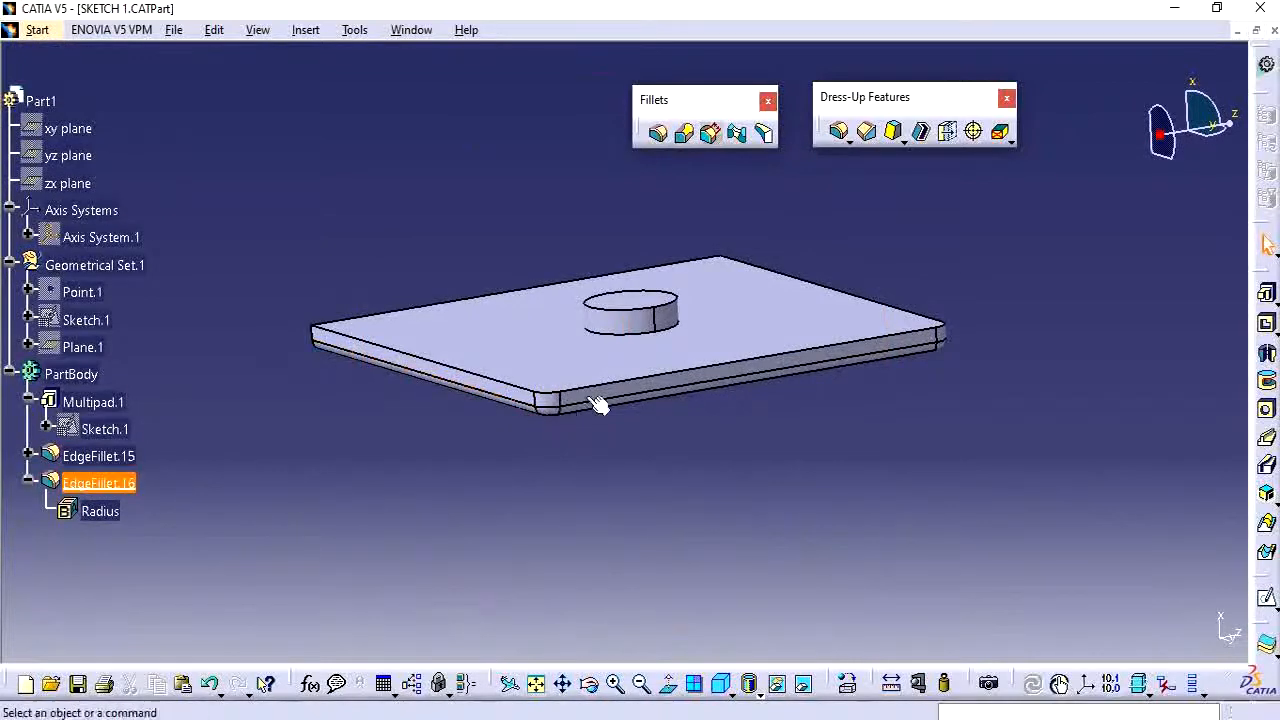
pyautogui.rightClick(108, 484)
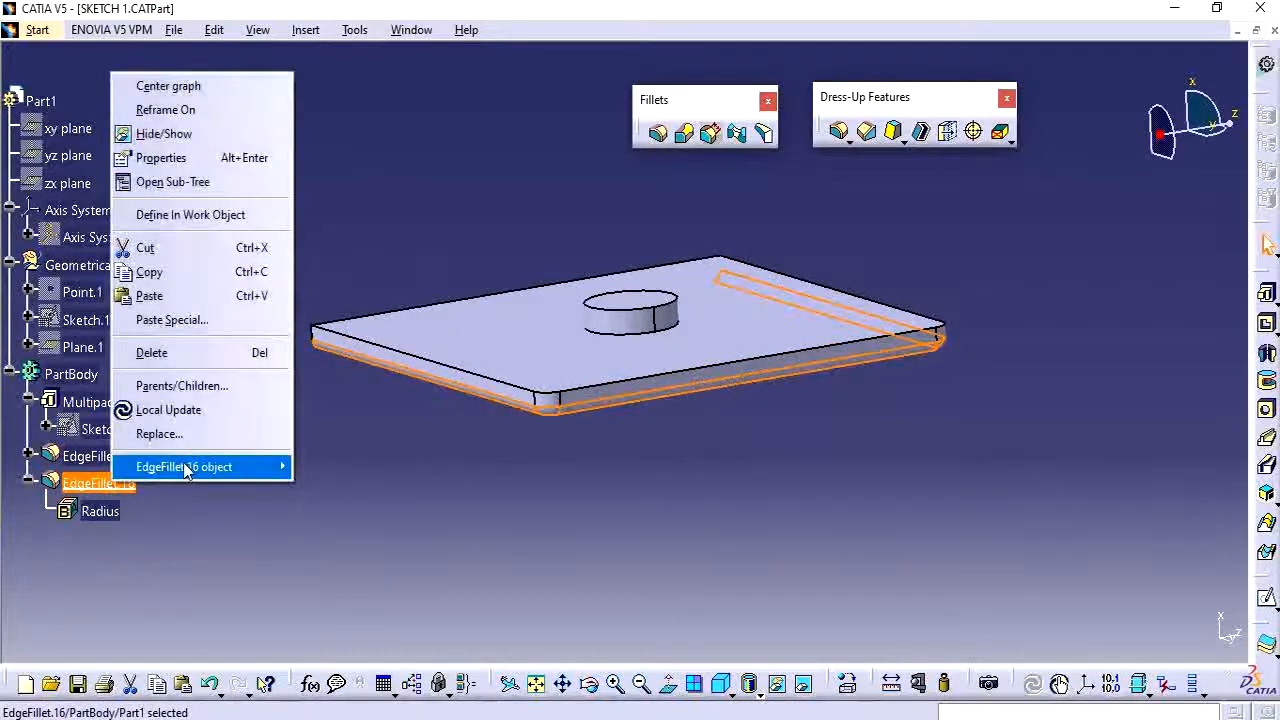
pyautogui.moveTo(186, 472)
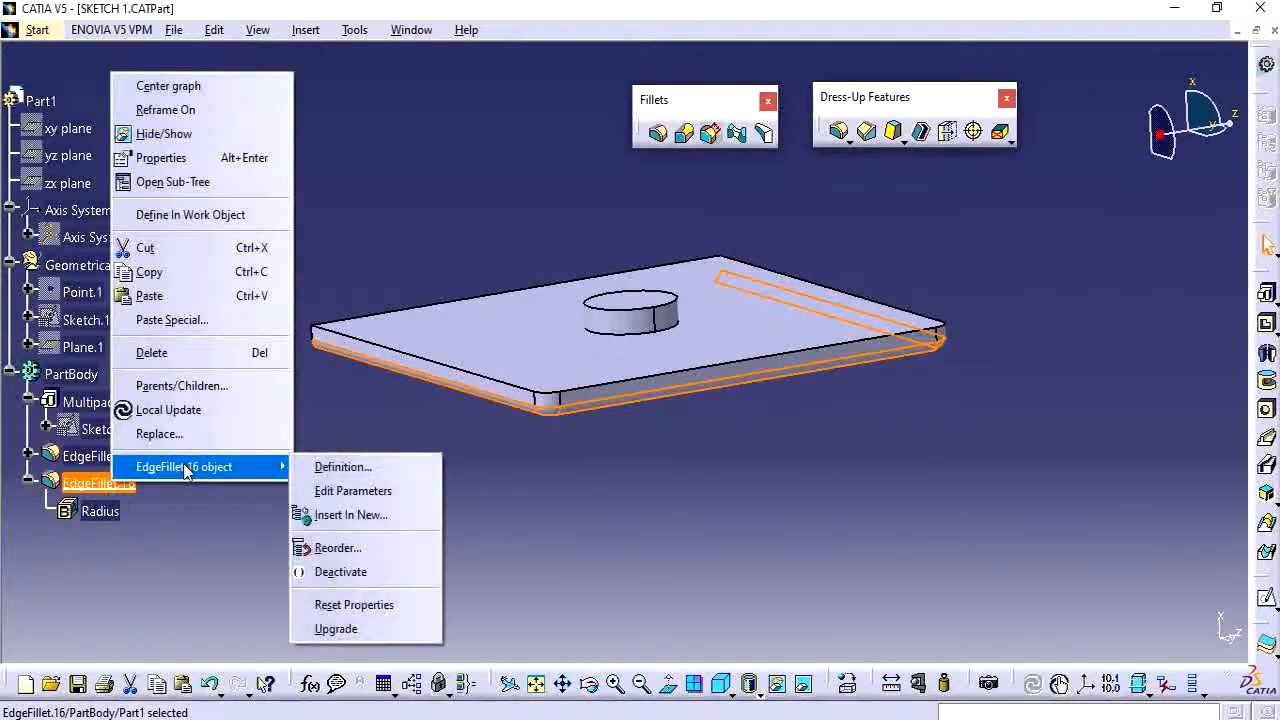
pyautogui.click(338, 548)
pyautogui.click(85, 403)
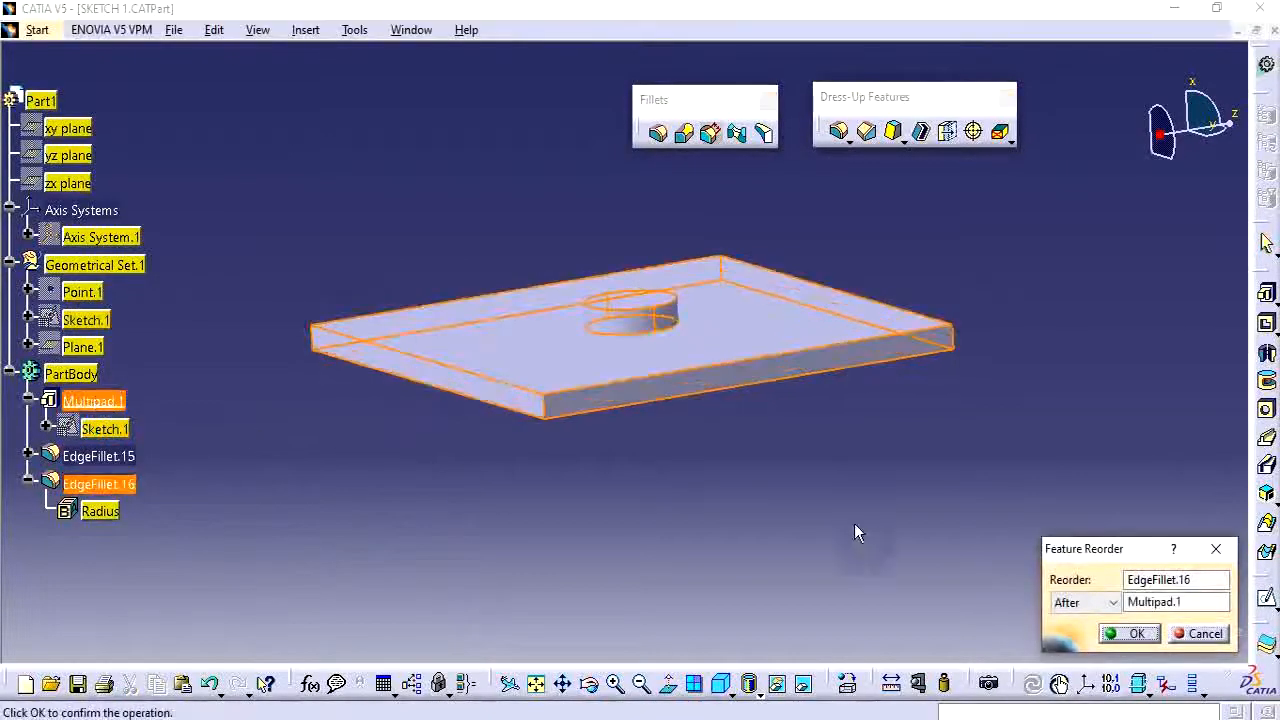
pyautogui.click(1131, 634)
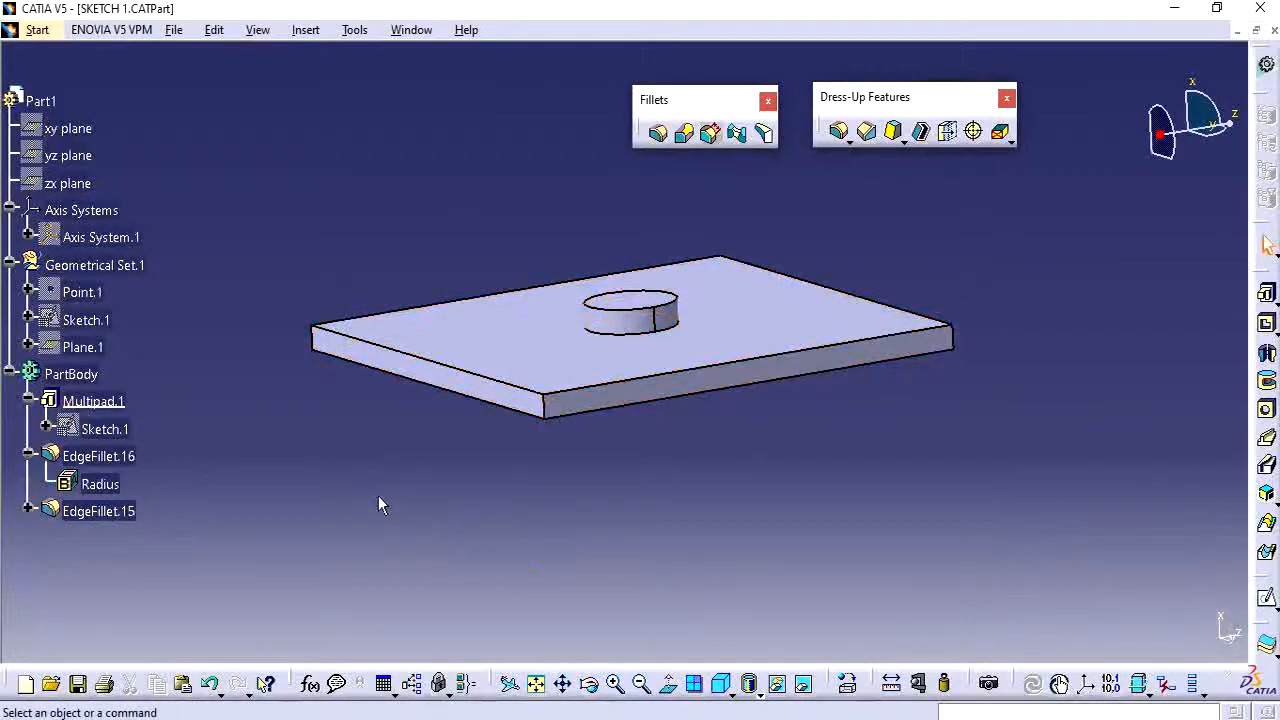
# Define EdgeFillet.16 as the in-work object.
pyautogui.rightClick(90, 458)
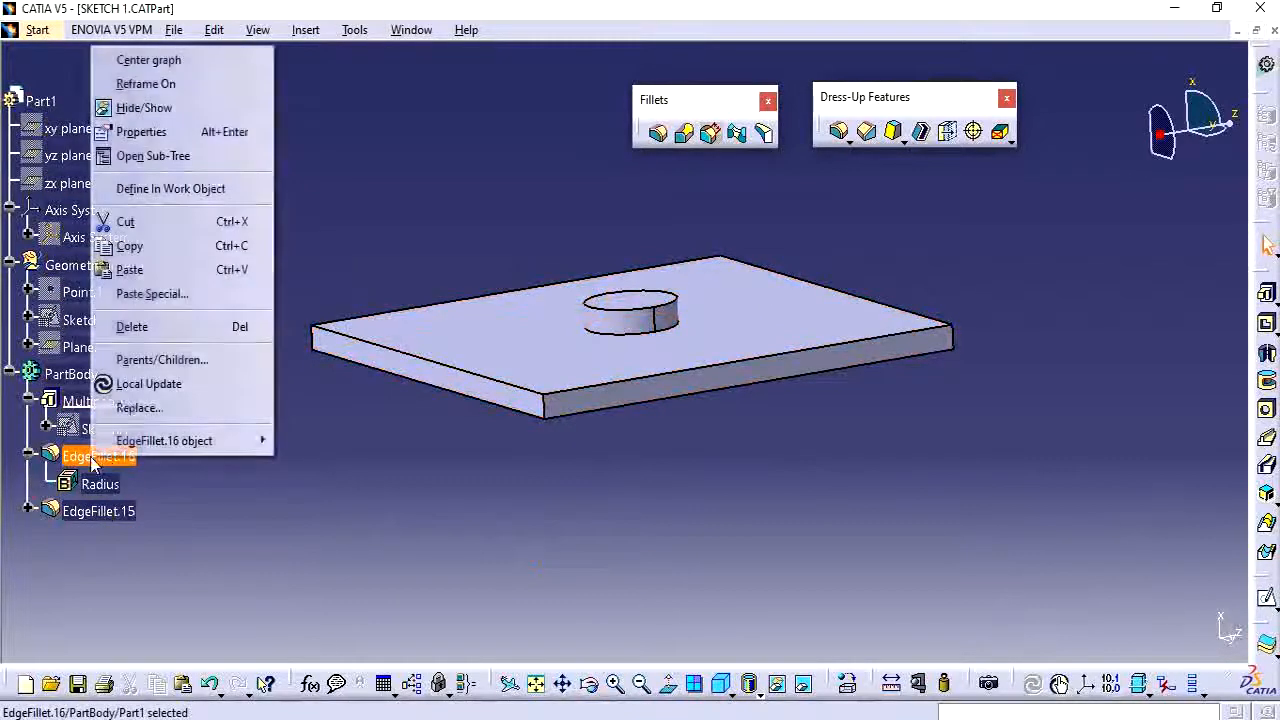
pyautogui.click(165, 187)
pyautogui.click(666, 477)
pyautogui.moveTo(666, 477); pyautogui.dragTo(572, 451, button='middle')
pyautogui.moveTo(670, 409); pyautogui.dragTo(599, 408, button='middle')
# Define EdgeFillet.15 as the in-work object and expand its node.
pyautogui.rightClick(95, 511)
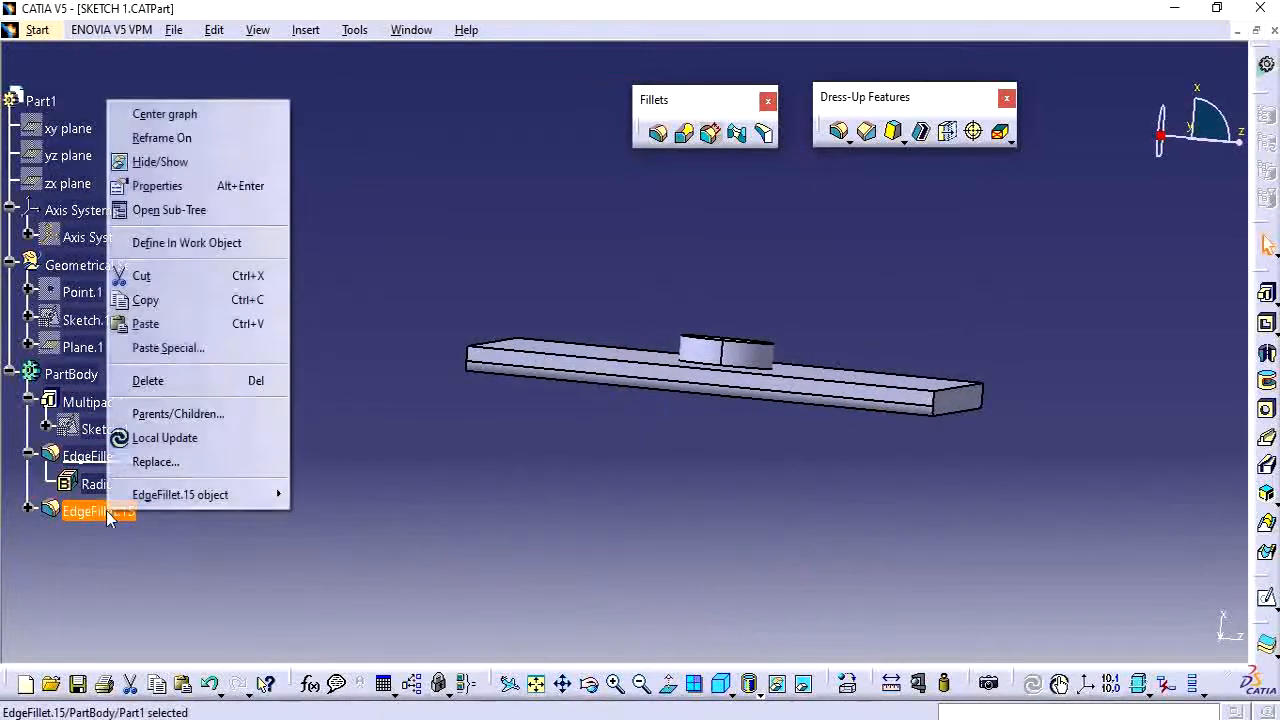
pyautogui.click(175, 243)
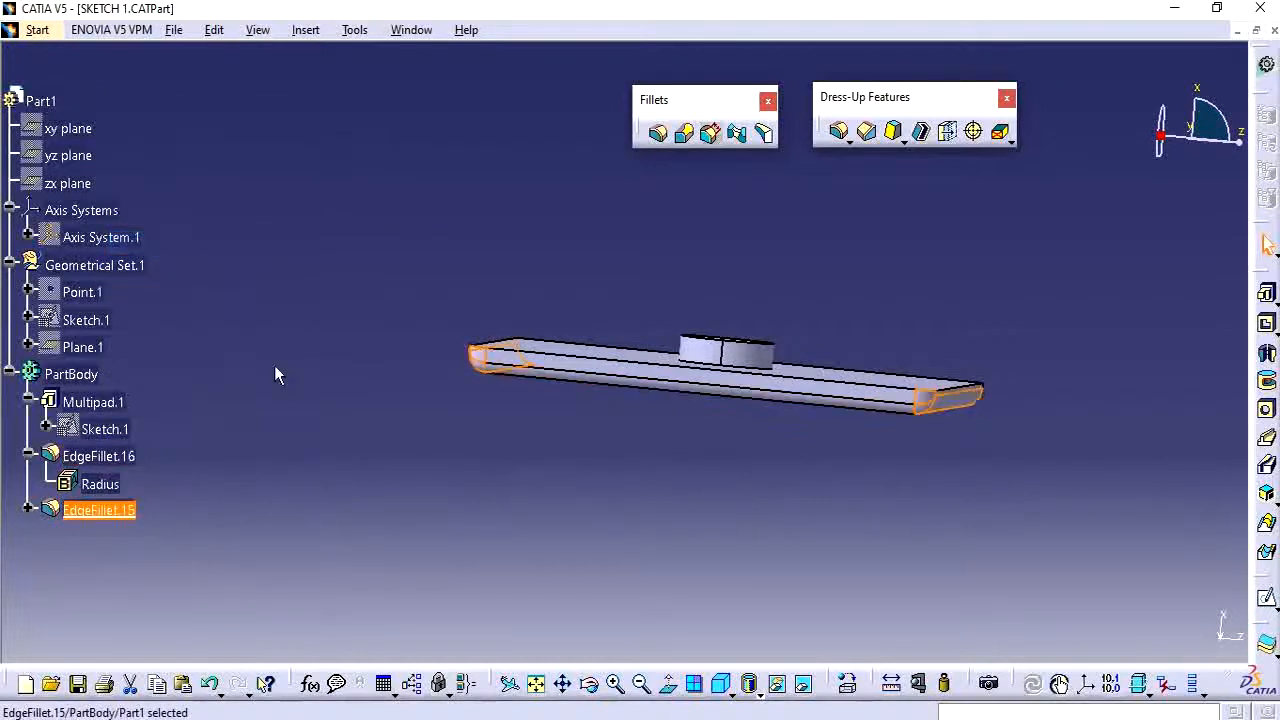
pyautogui.moveTo(331, 393); pyautogui.dragTo(514, 363, button='middle')
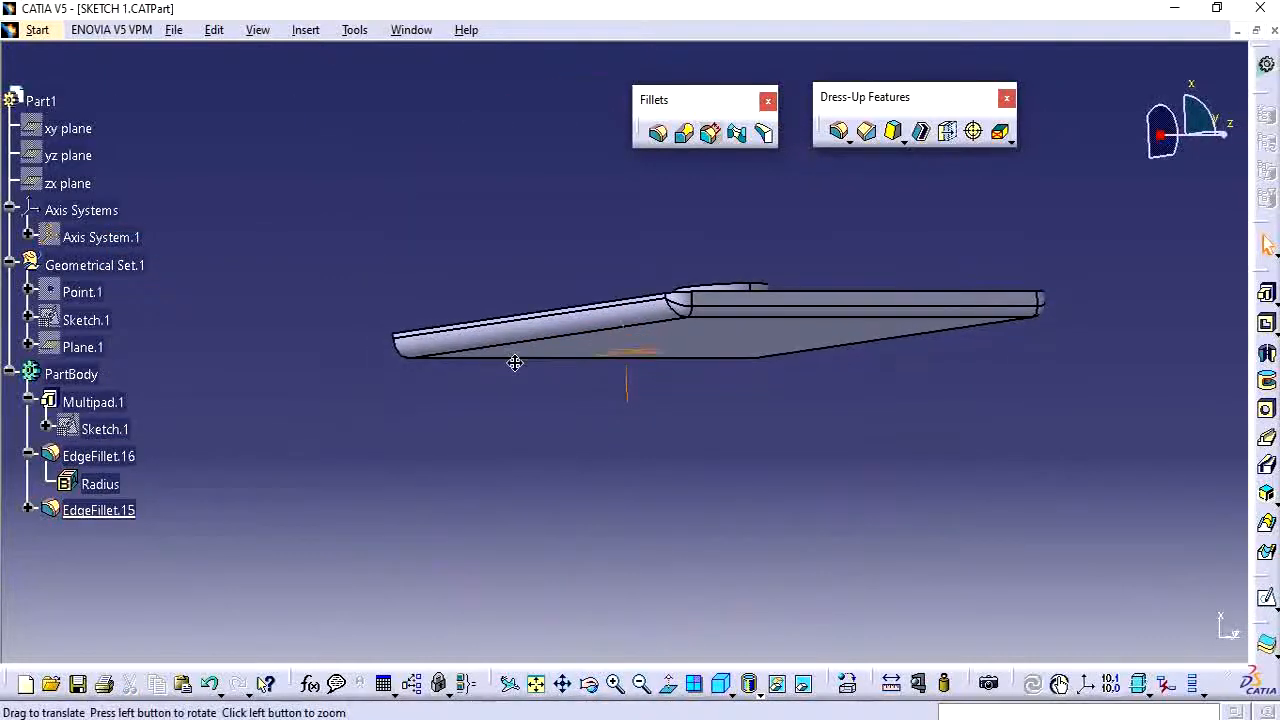
pyautogui.doubleClick(117, 514)
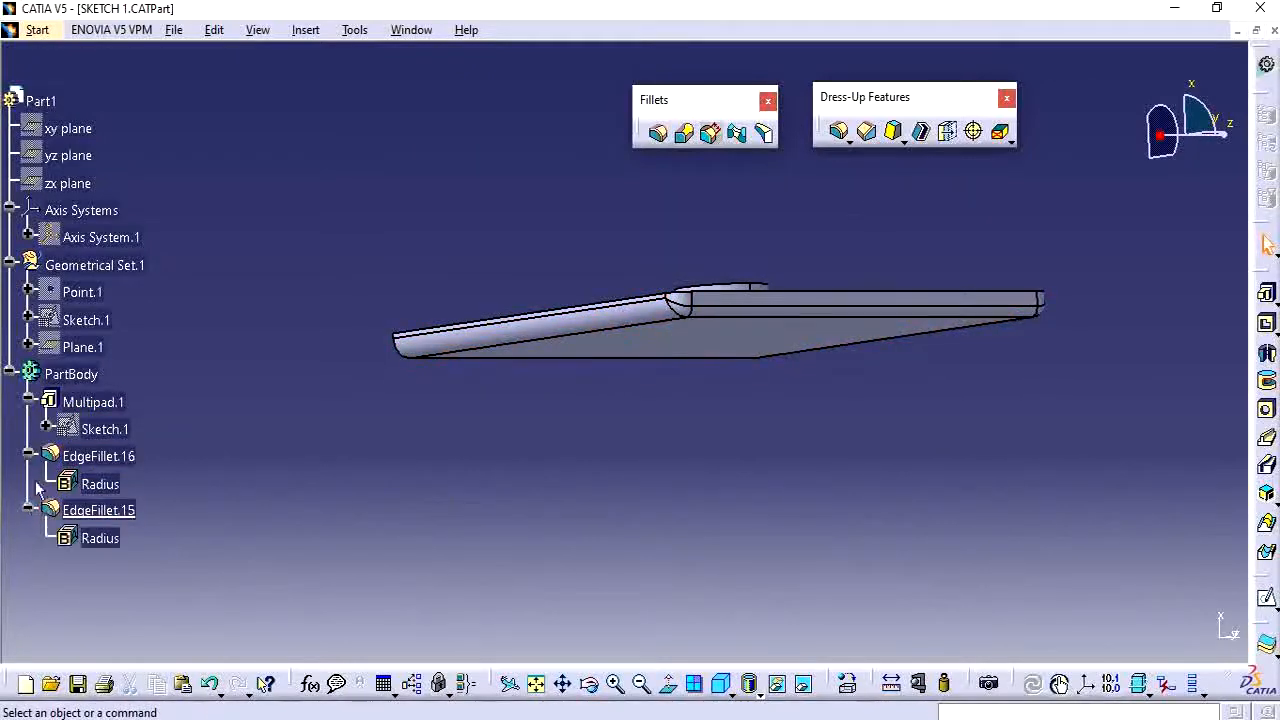
# Edit EdgeFillet.16 to add three more plate edges to its selection, keeping the 2 mm radius.
pyautogui.doubleClick(100, 455)
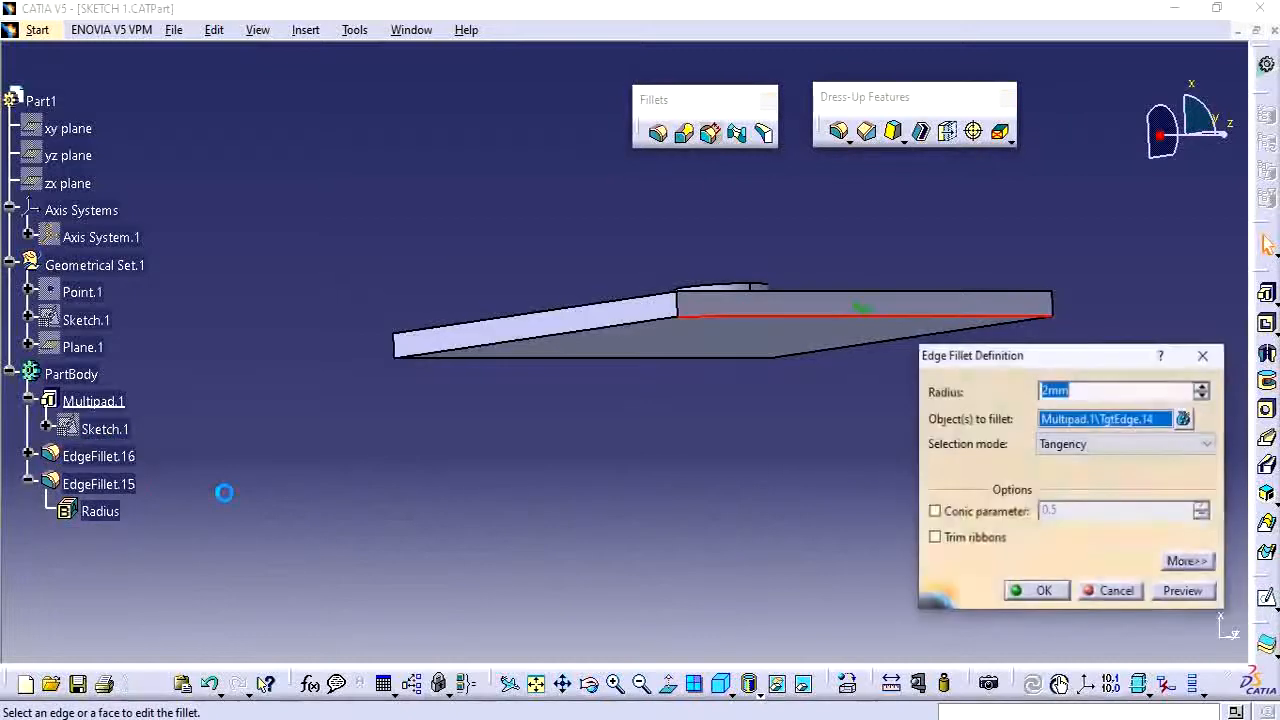
pyautogui.click(1036, 592)
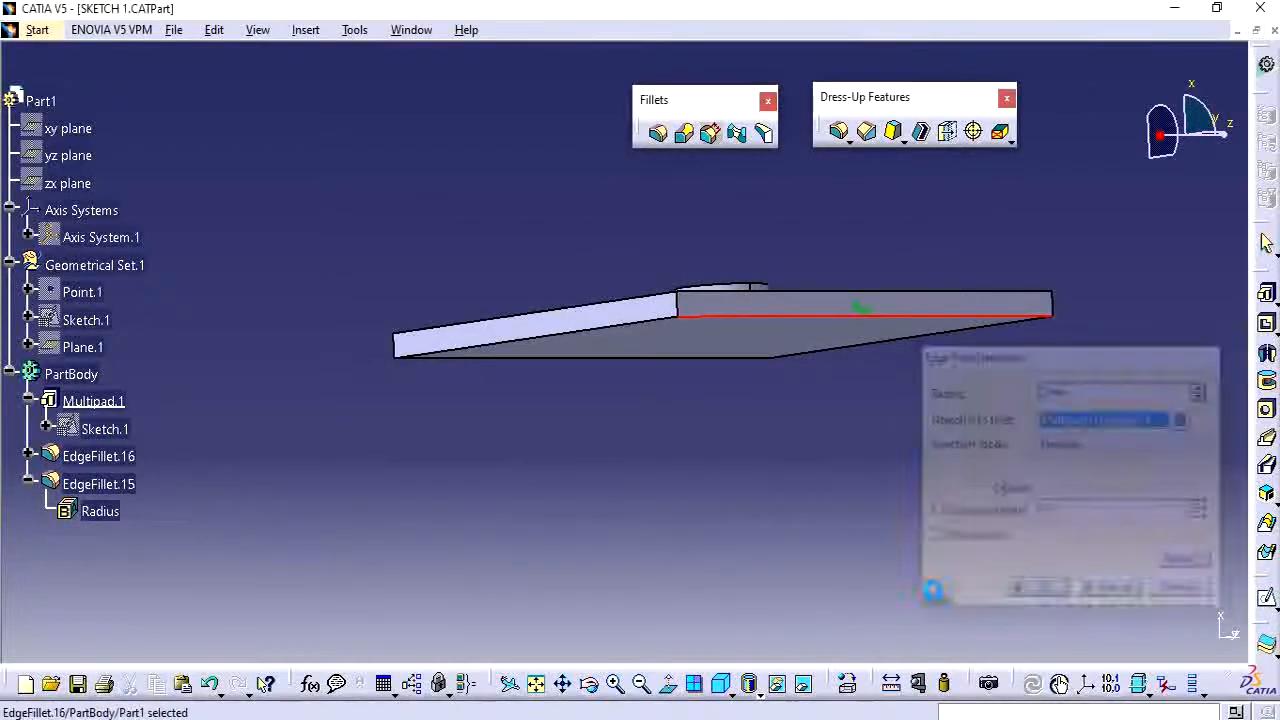
pyautogui.moveTo(649, 473); pyautogui.dragTo(574, 498, button='middle')
pyautogui.scroll(1, 717, 415)
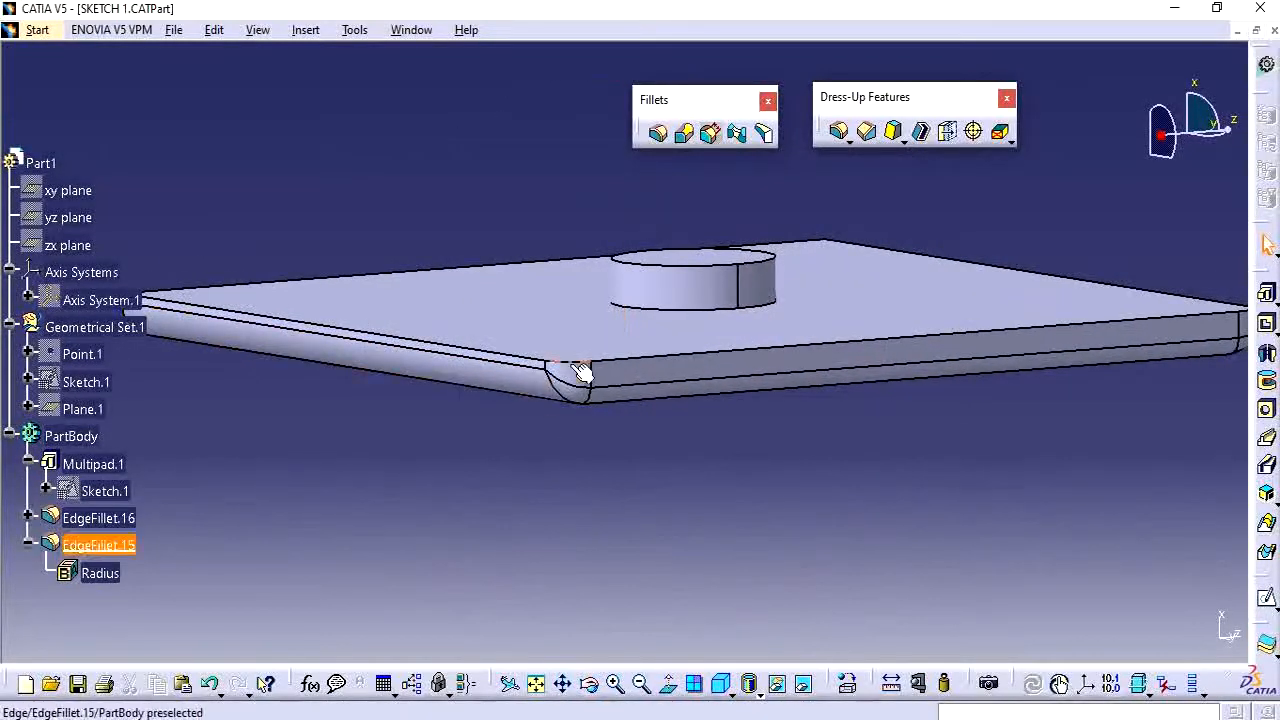
pyautogui.moveTo(568, 396); pyautogui.dragTo(616, 497, button='middle')
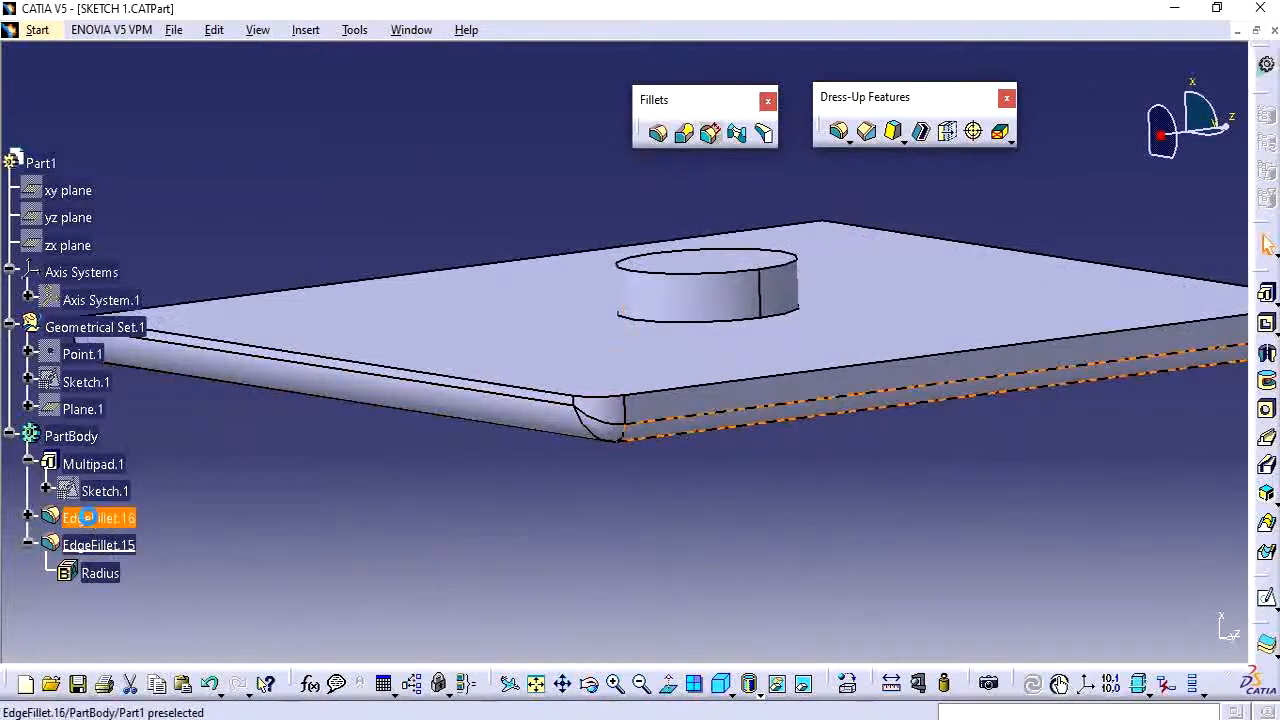
pyautogui.click(97, 531)
pyautogui.doubleClick(102, 522)
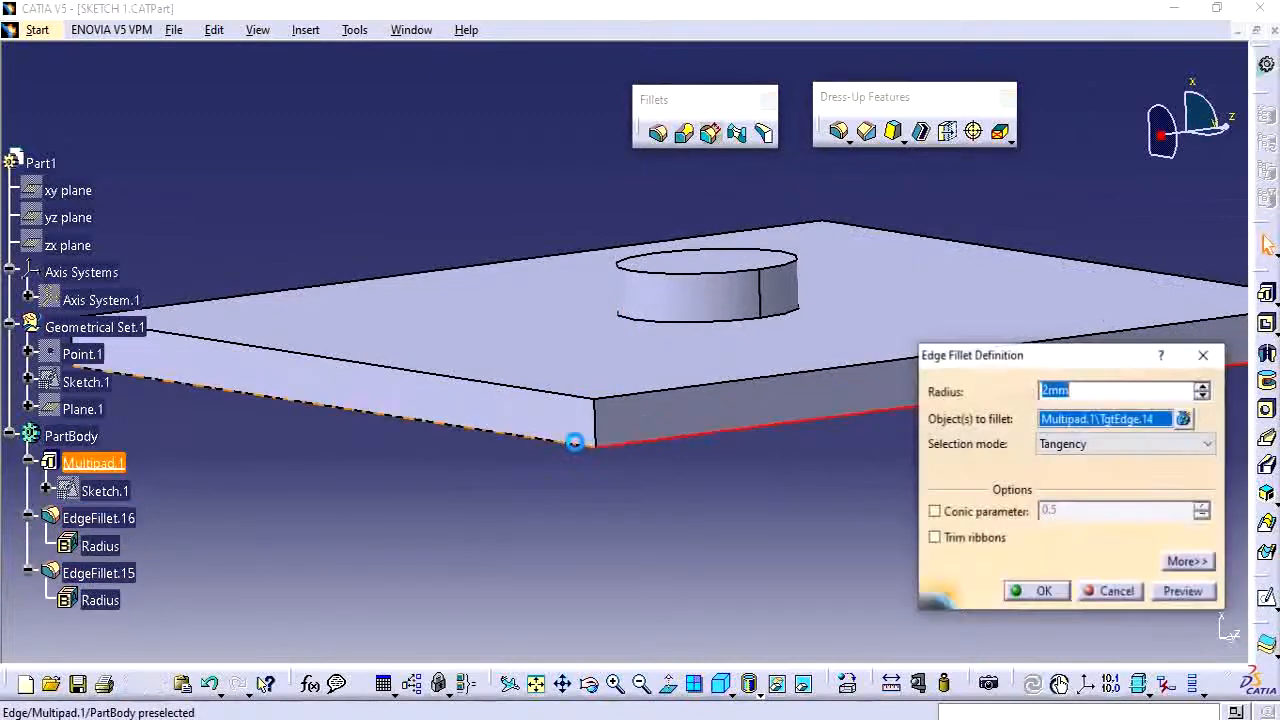
pyautogui.moveTo(674, 440); pyautogui.dragTo(695, 500, button='middle')
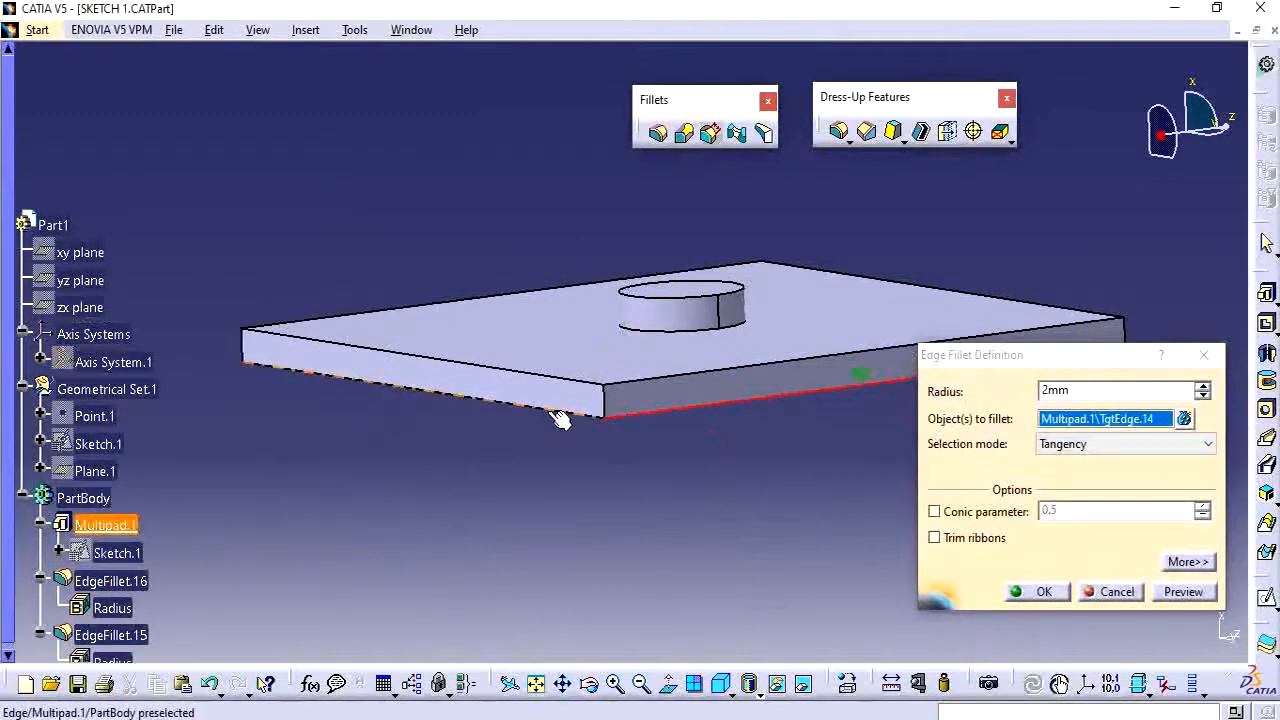
pyautogui.click(558, 418)
pyautogui.moveTo(471, 420); pyautogui.dragTo(736, 367, button='middle')
pyautogui.click(403, 439)
pyautogui.click(206, 482)
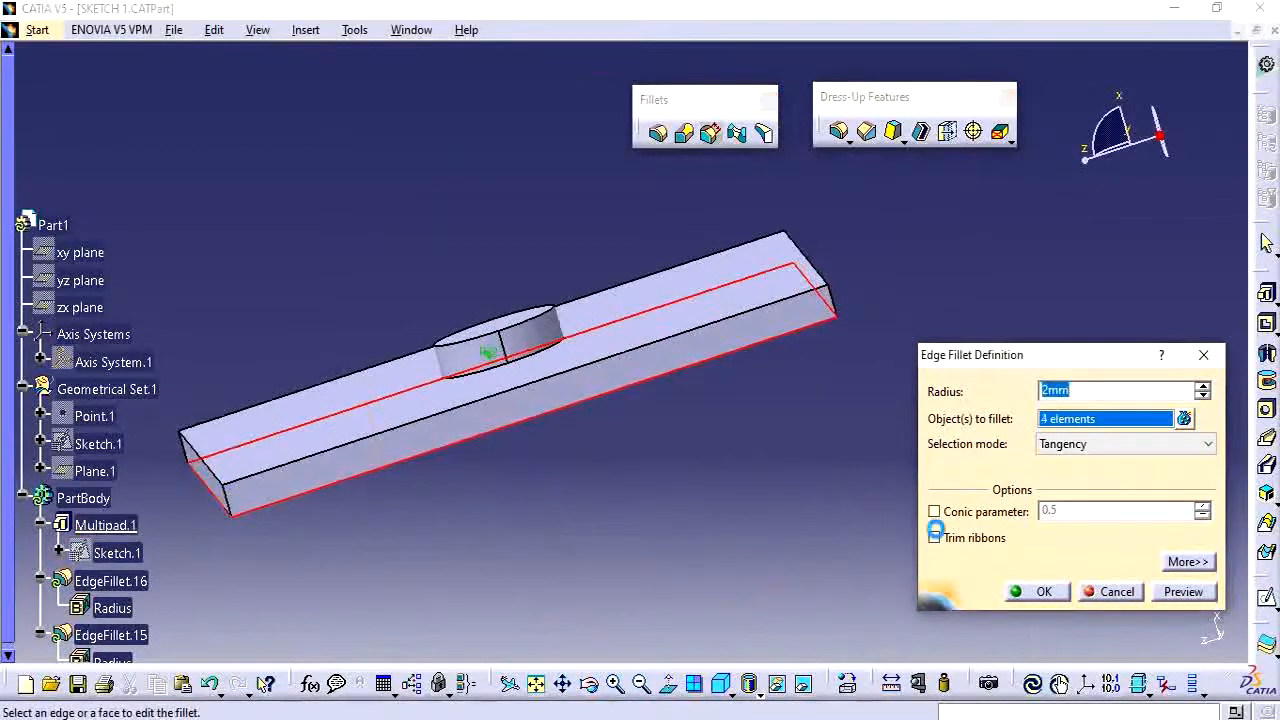
pyautogui.click(1045, 591)
# Edit EdgeFillet.15 to add two more vertical corner edges to its selection at 4 mm radius.
pyautogui.moveTo(757, 463); pyautogui.dragTo(505, 510, button='middle')
pyautogui.scroll(-2, 158, 626)
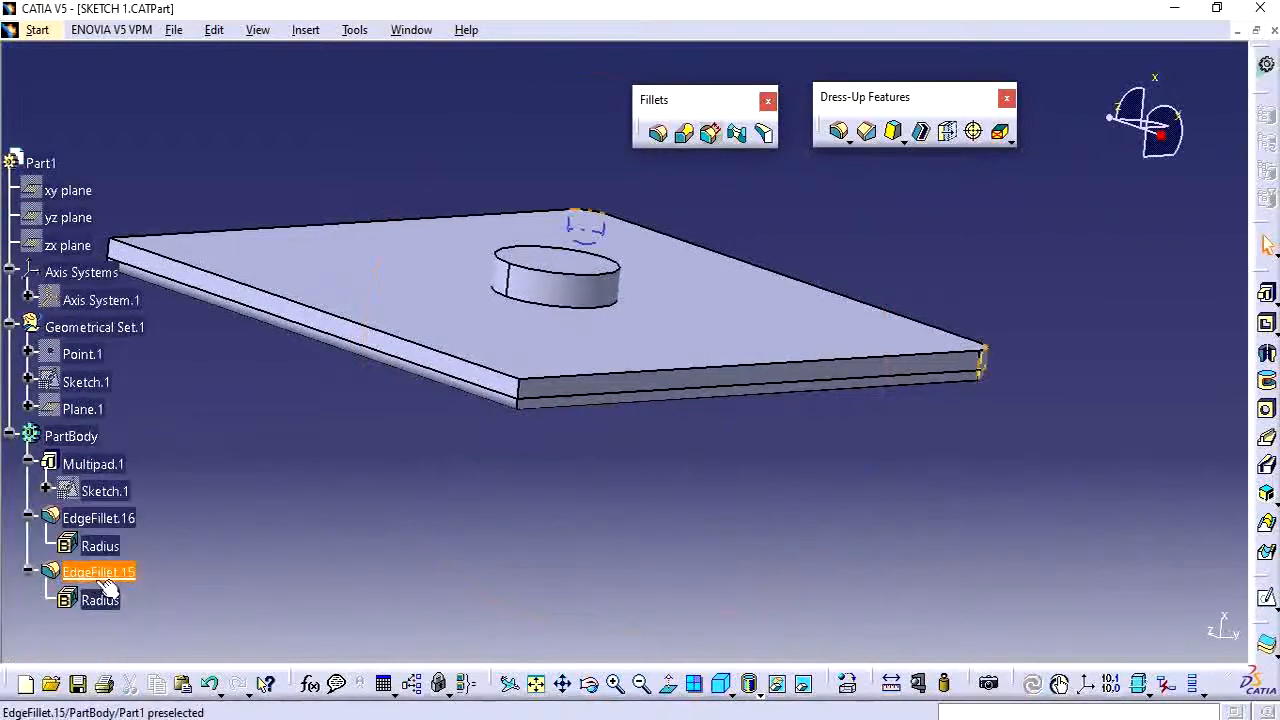
pyautogui.moveTo(677, 409); pyautogui.dragTo(536, 426, button='middle')
pyautogui.moveTo(624, 463)
pyautogui.mouseDown(button='middle')
pyautogui.moveTo(726, 423)
pyautogui.moveTo(716, 446)
pyautogui.moveTo(743, 443)
pyautogui.moveTo(647, 473)
pyautogui.mouseUp(button='middle')
pyautogui.moveTo(587, 483)
pyautogui.mouseDown(button='middle')
pyautogui.moveTo(560, 410)
pyautogui.moveTo(551, 429)
pyautogui.mouseUp(button='middle')
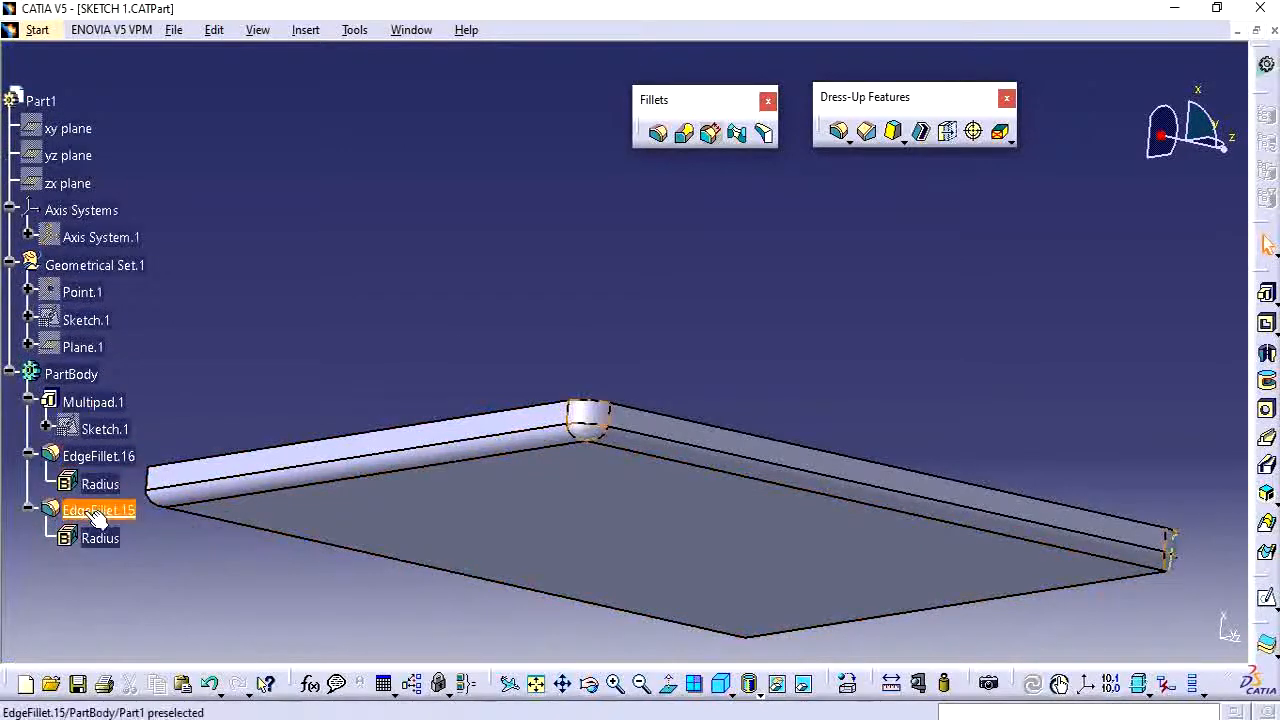
pyautogui.click(98, 510)
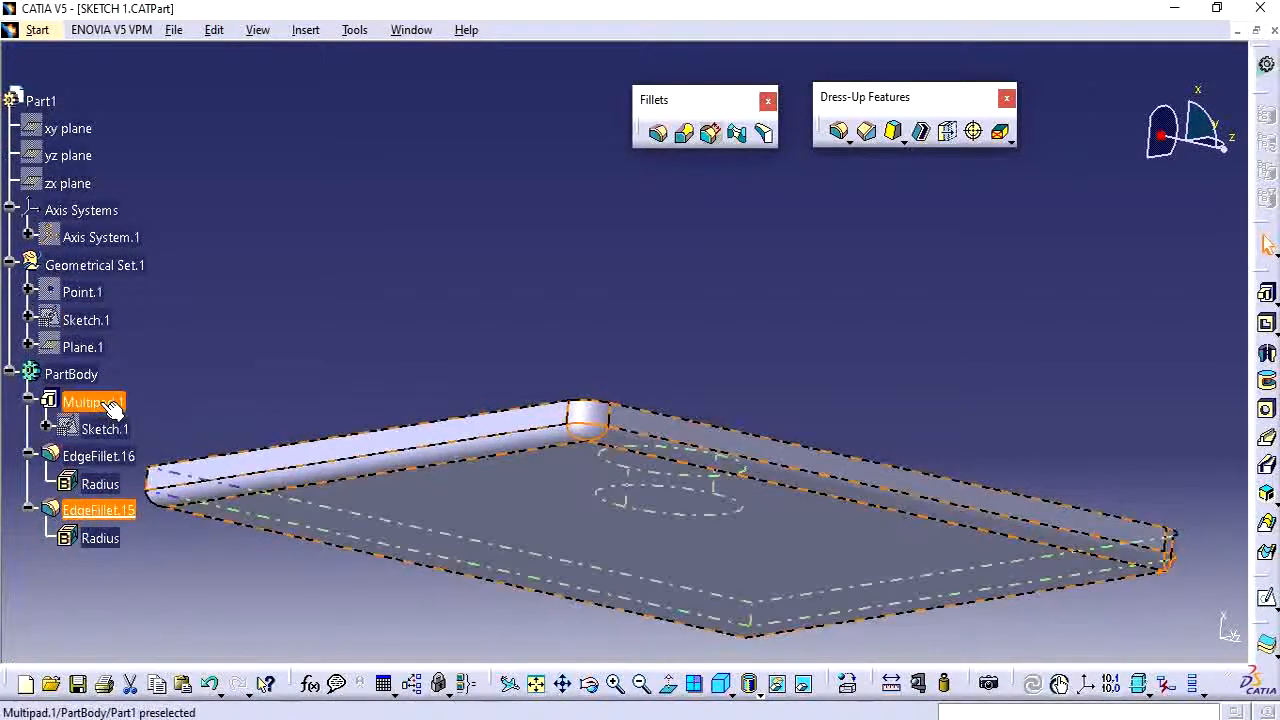
pyautogui.rightClick(102, 403)
pyautogui.click(66, 525)
pyautogui.doubleClick(70, 511)
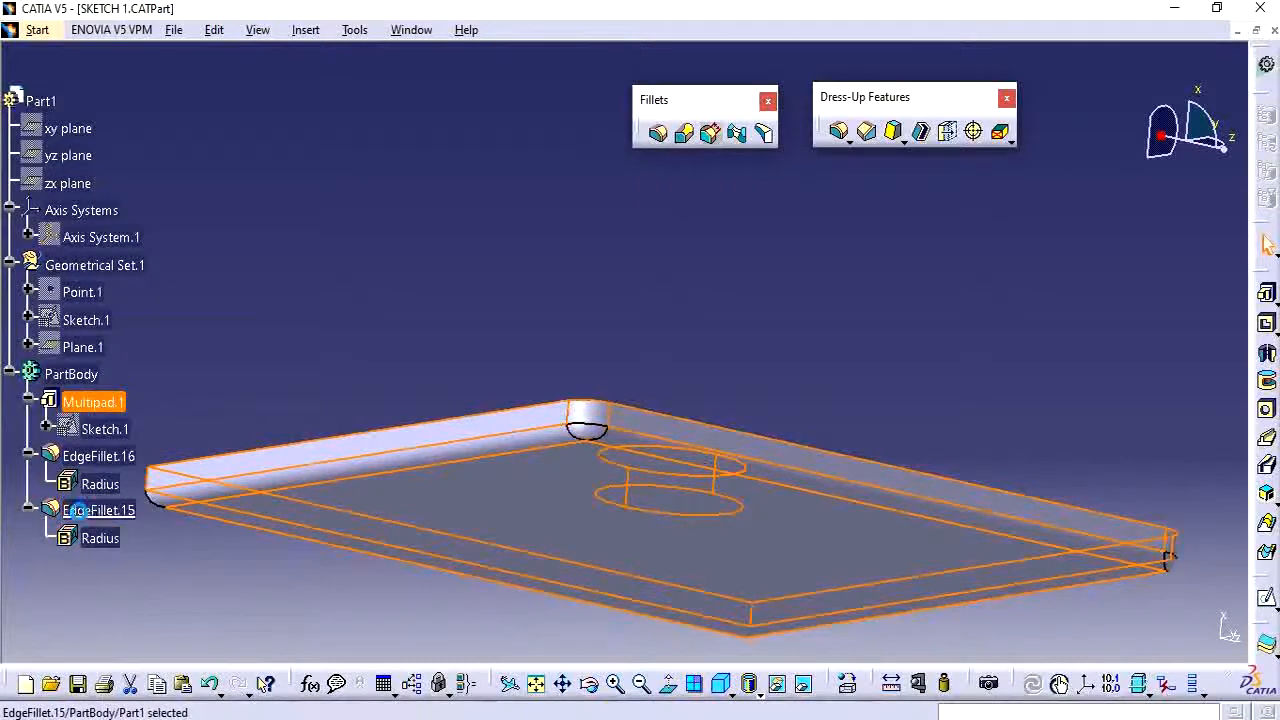
pyautogui.moveTo(663, 337); pyautogui.dragTo(445, 525, button='middle')
pyautogui.moveTo(416, 451); pyautogui.dragTo(83, 438, button='middle')
pyautogui.moveTo(818, 380); pyautogui.dragTo(794, 322, button='middle')
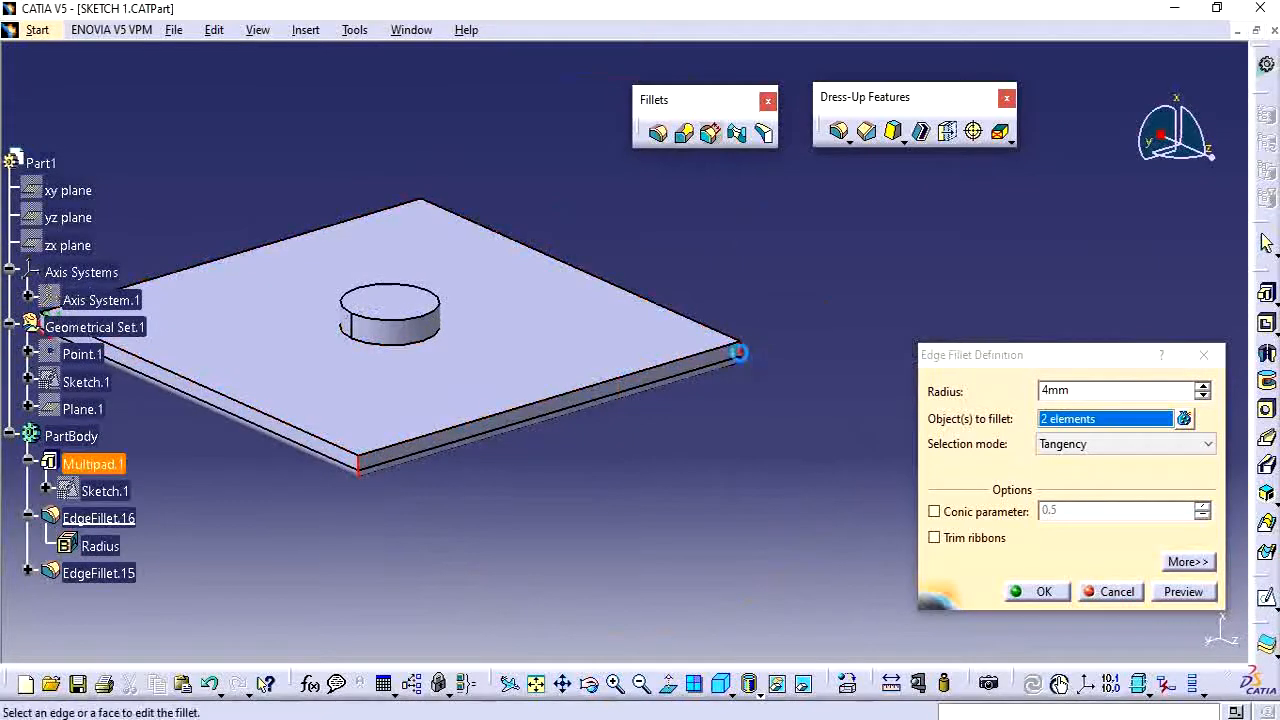
pyautogui.click(738, 352)
pyautogui.moveTo(738, 352)
pyautogui.mouseDown(button='middle')
pyautogui.moveTo(569, 466)
pyautogui.moveTo(755, 341)
pyautogui.mouseUp(button='middle')
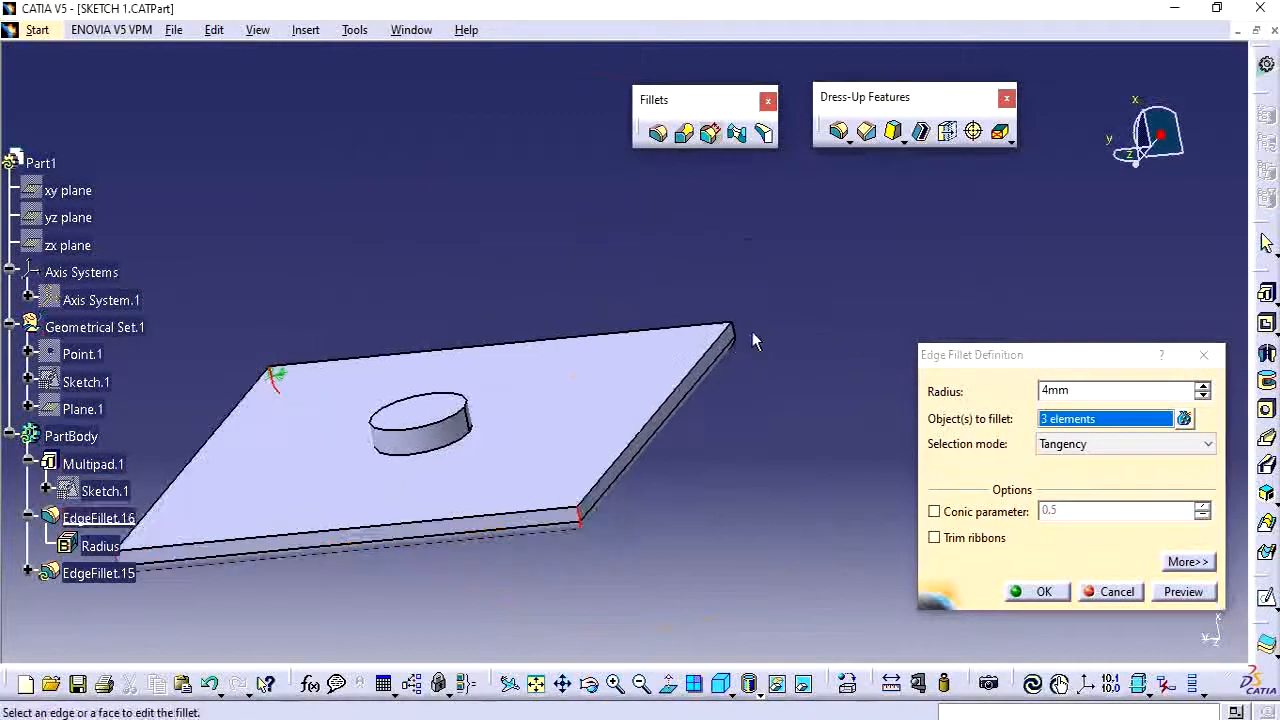
pyautogui.click(742, 337)
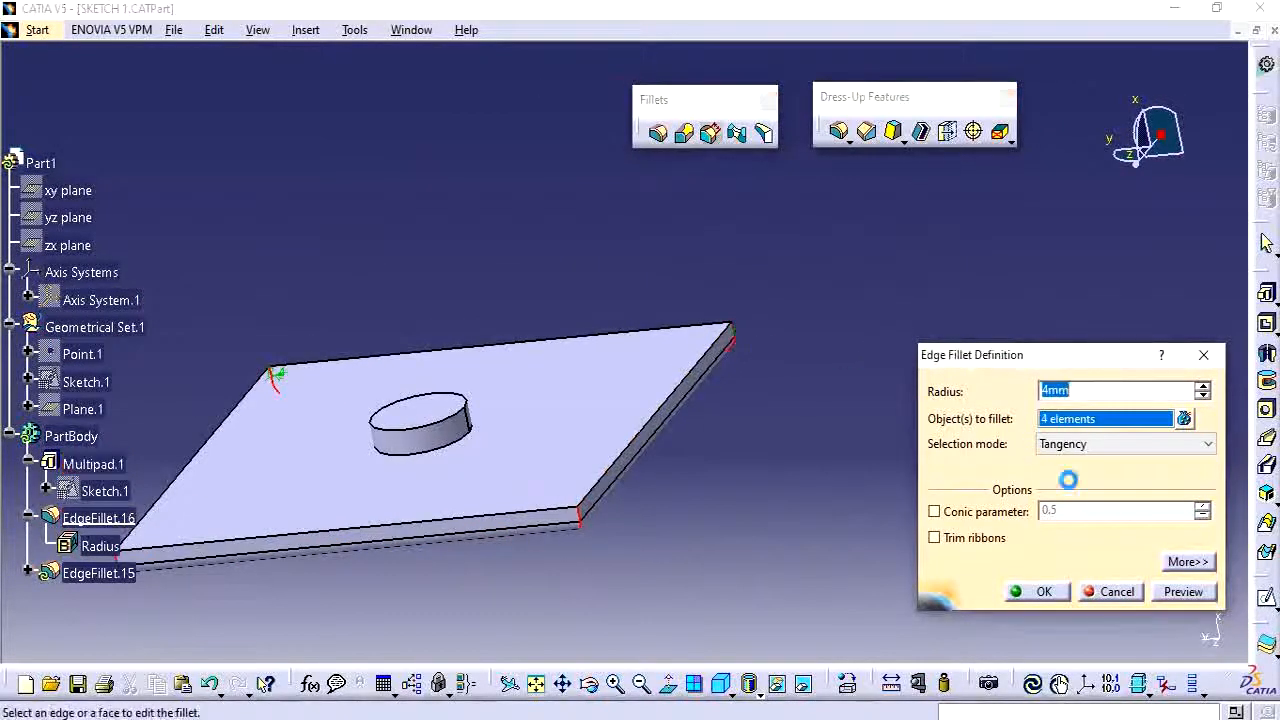
pyautogui.click(1056, 595)
# Reorder EdgeFillet.16 to come after EdgeFillet.15 in the tree.
pyautogui.moveTo(756, 487); pyautogui.dragTo(966, 466, button='middle')
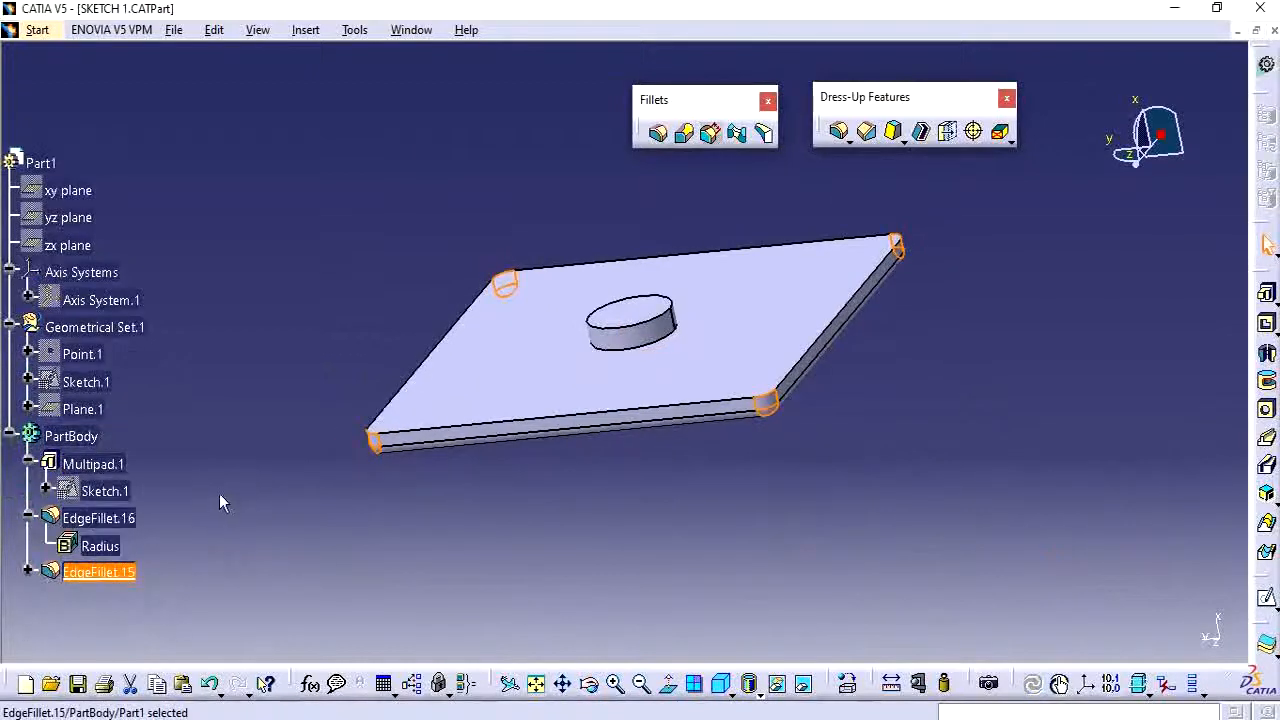
pyautogui.rightClick(120, 516)
pyautogui.moveTo(196, 505)
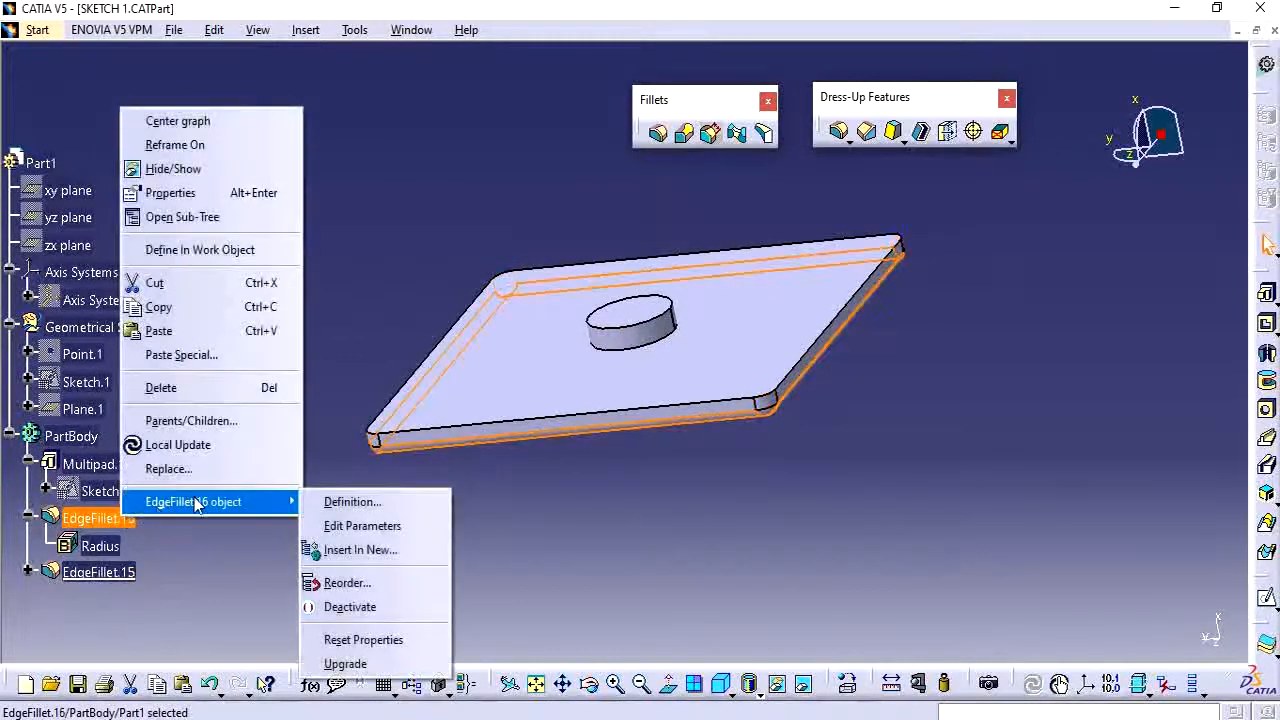
pyautogui.click(357, 583)
pyautogui.click(98, 572)
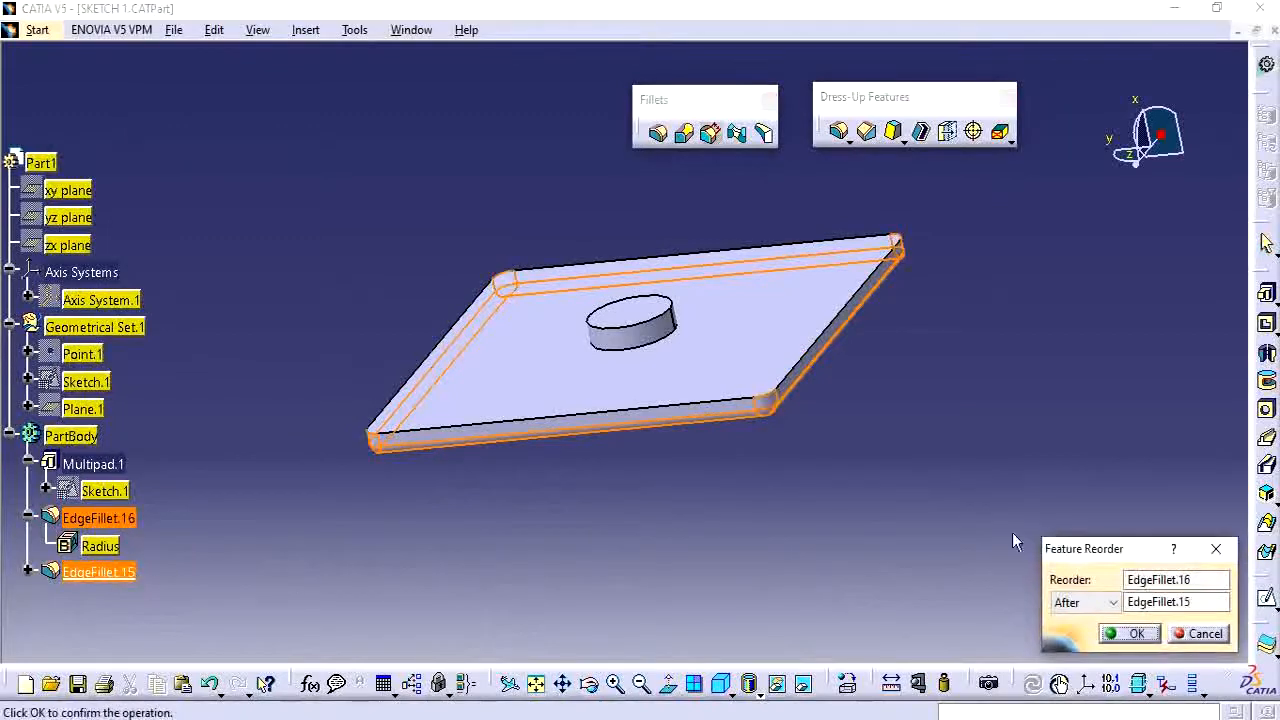
pyautogui.click(1135, 636)
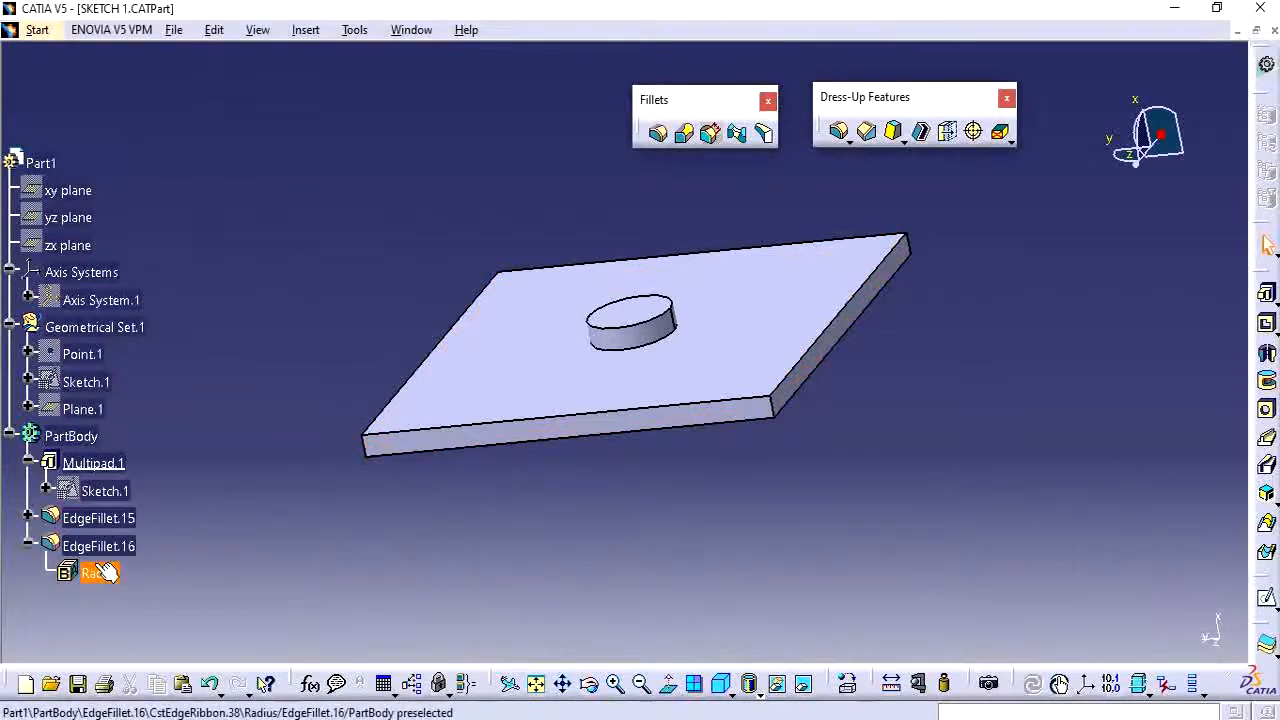
# Define EdgeFillet.16 as the in-work object.
pyautogui.rightClick(97, 548)
pyautogui.click(176, 283)
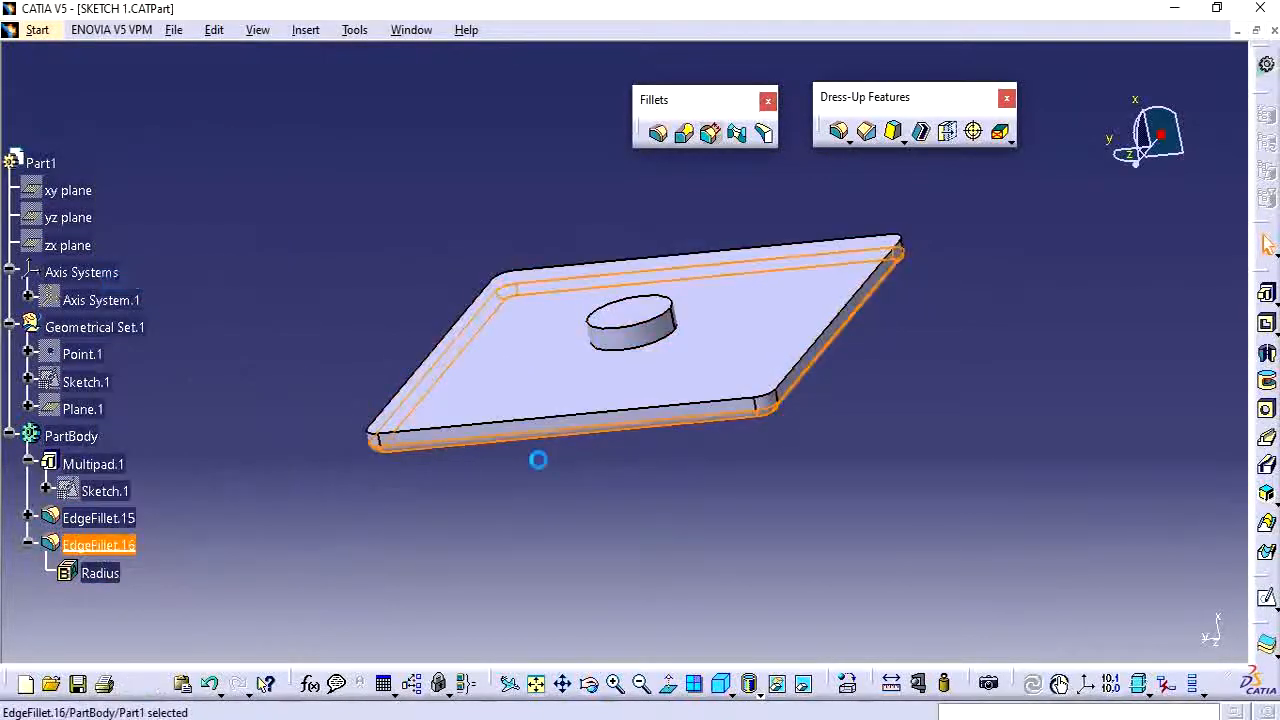
pyautogui.moveTo(779, 528); pyautogui.dragTo(447, 387, button='middle')
pyautogui.moveTo(631, 294); pyautogui.dragTo(571, 363, button='middle')
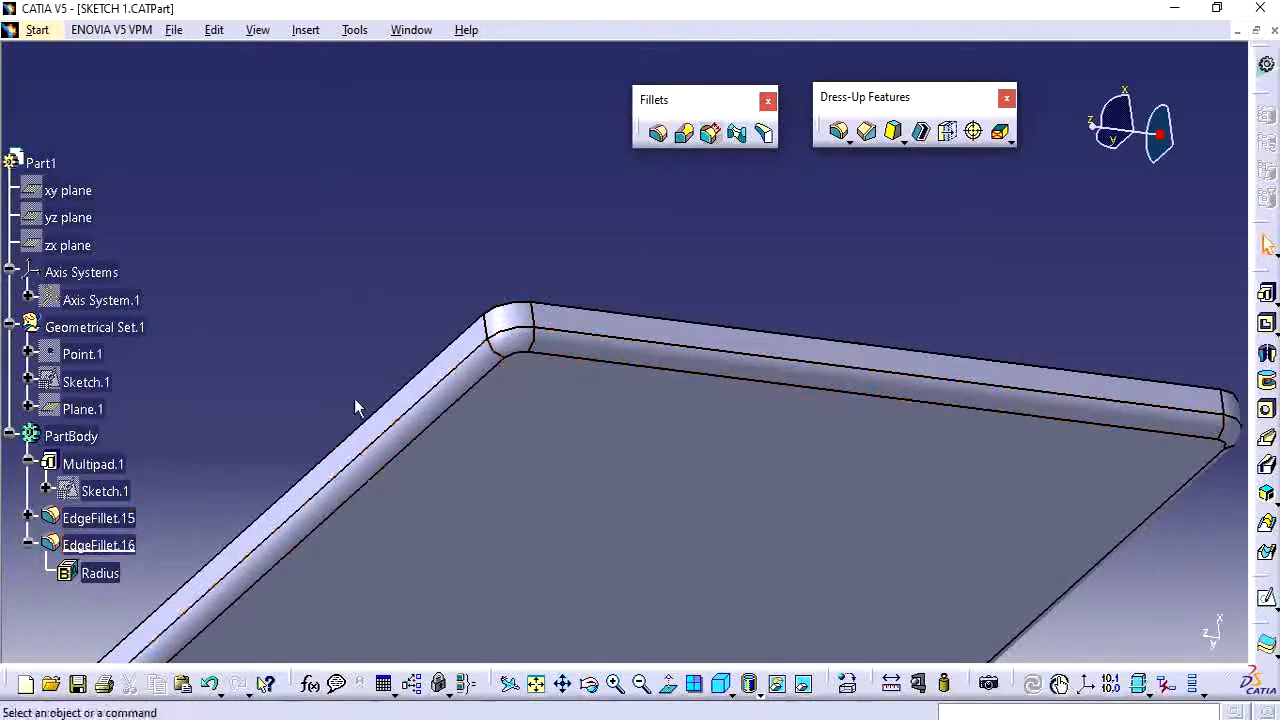
pyautogui.scroll(-3, 150, 443)
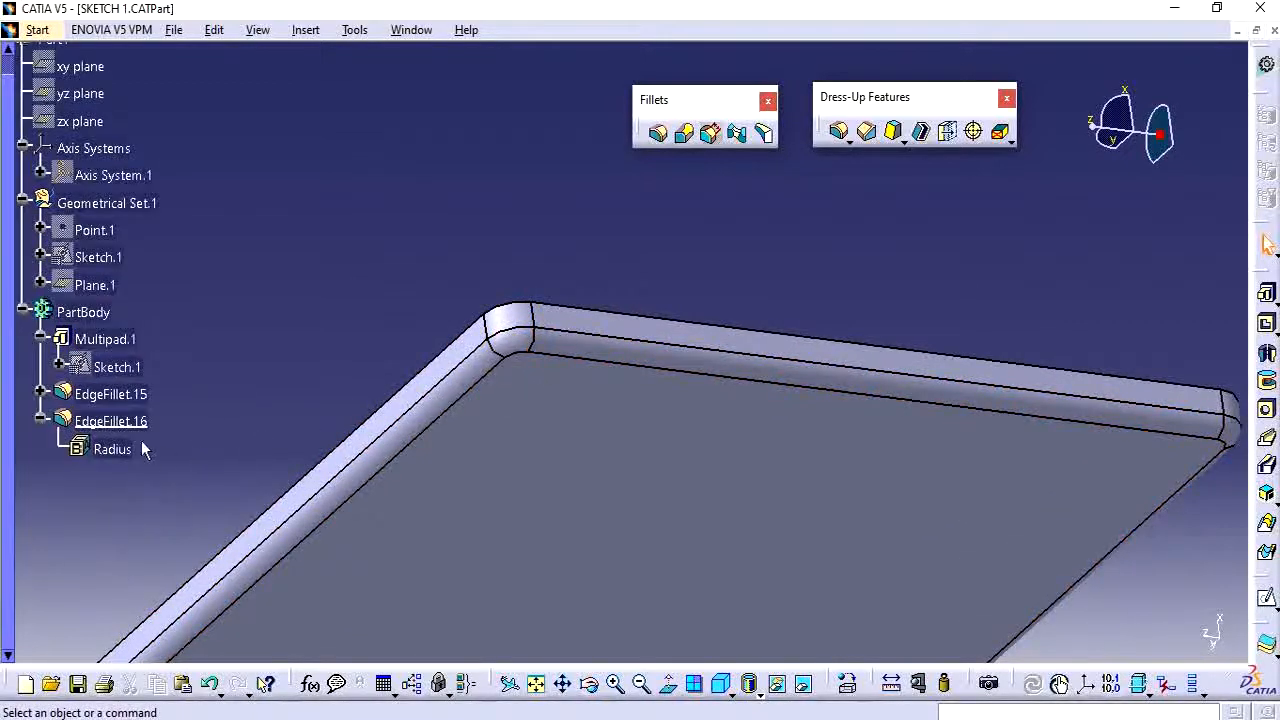
# Switch to Snipping Tool and capture a snip of the filleted plate corner.
pyautogui.rightClick(118, 395)
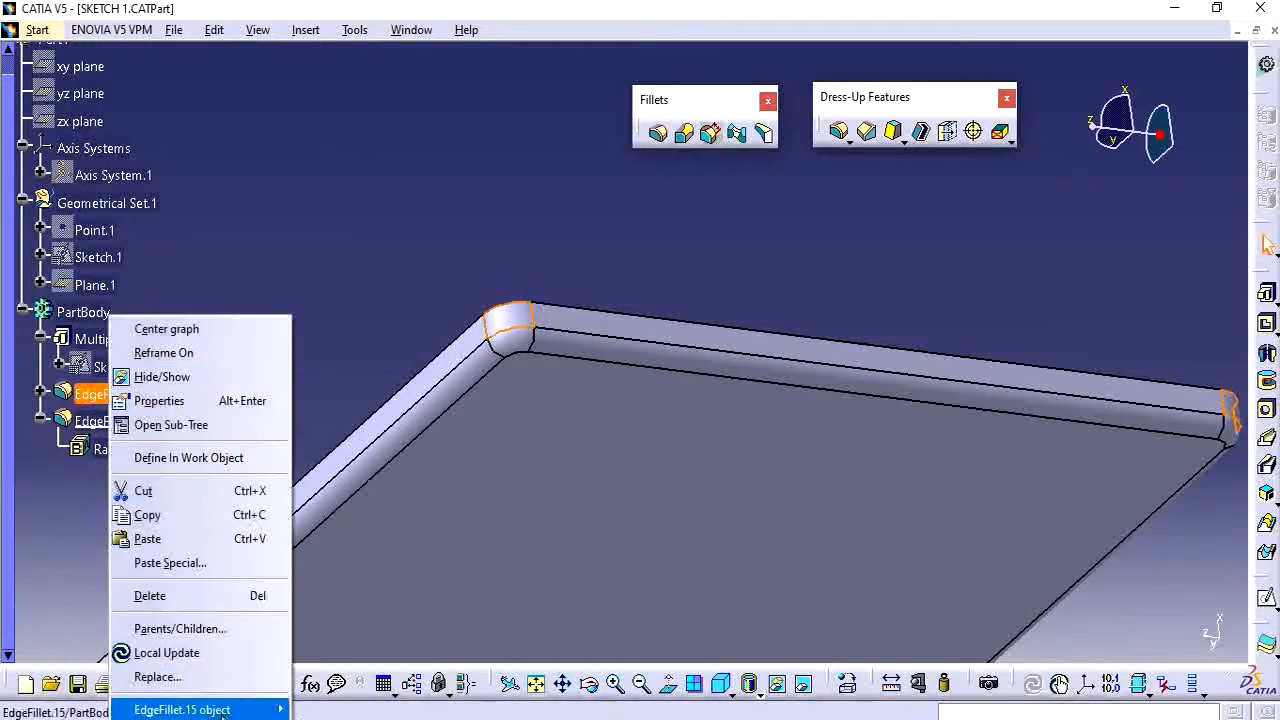
pyautogui.click(366, 264)
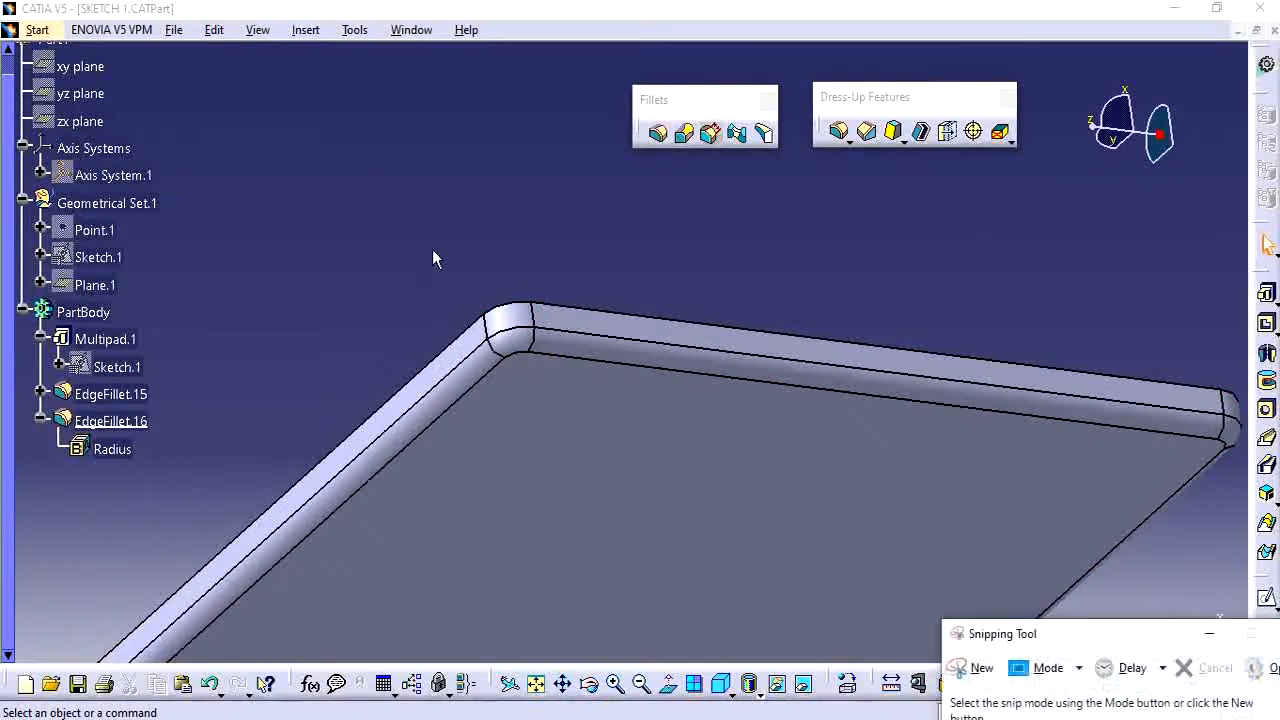
pyautogui.click(968, 669)
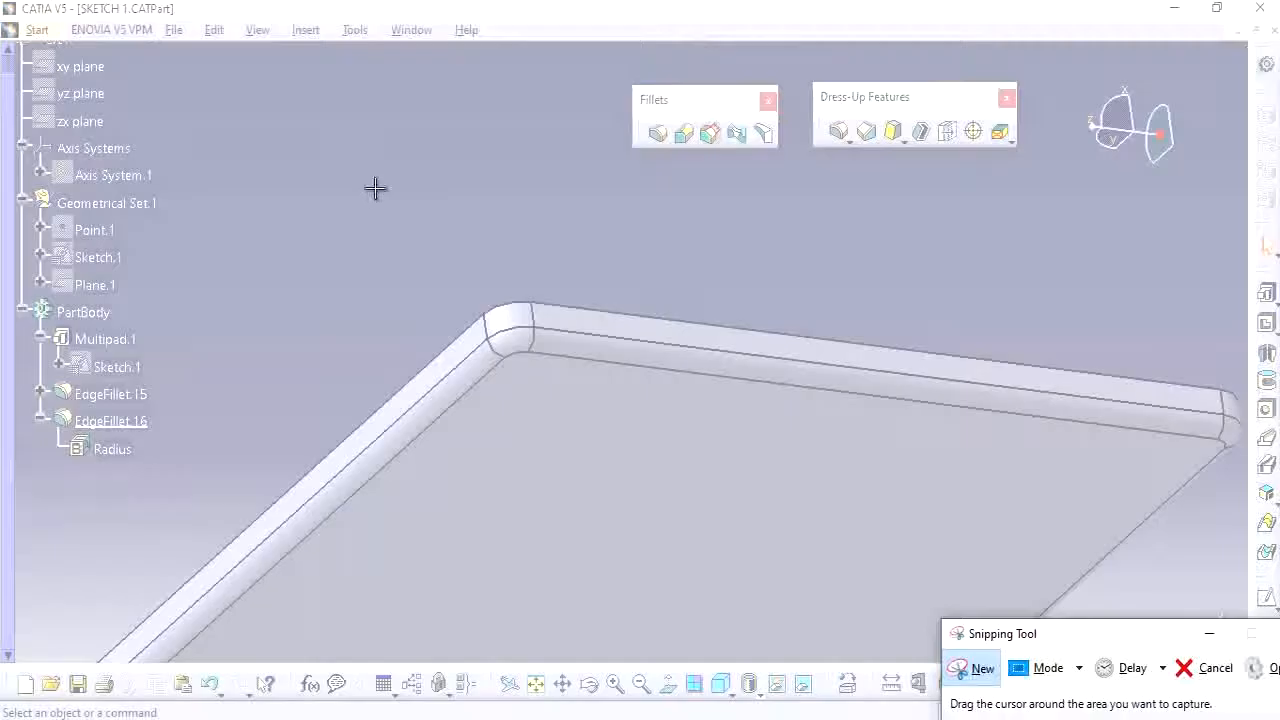
pyautogui.moveTo(376, 190); pyautogui.dragTo(649, 463)
pyautogui.click(914, 274)
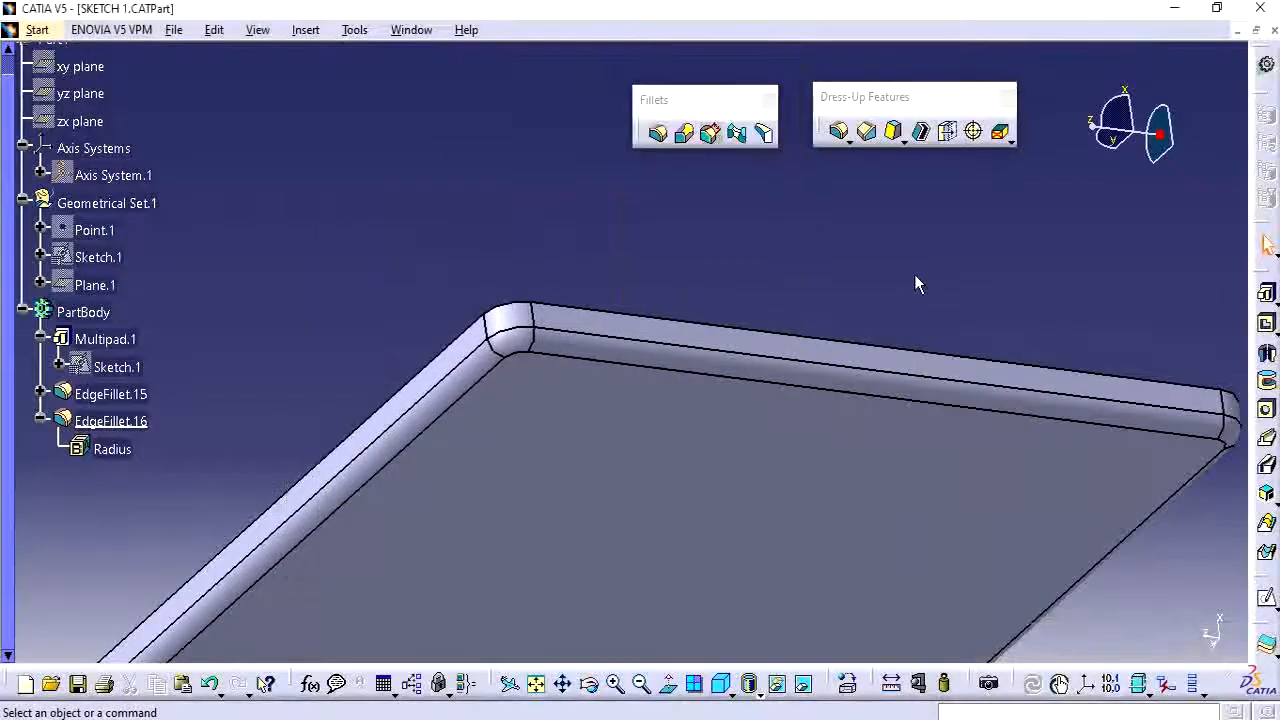
# Reorder EdgeFillet.15 to come after EdgeFillet.16 in the tree.
pyautogui.rightClick(112, 396)
pyautogui.moveTo(265, 709)
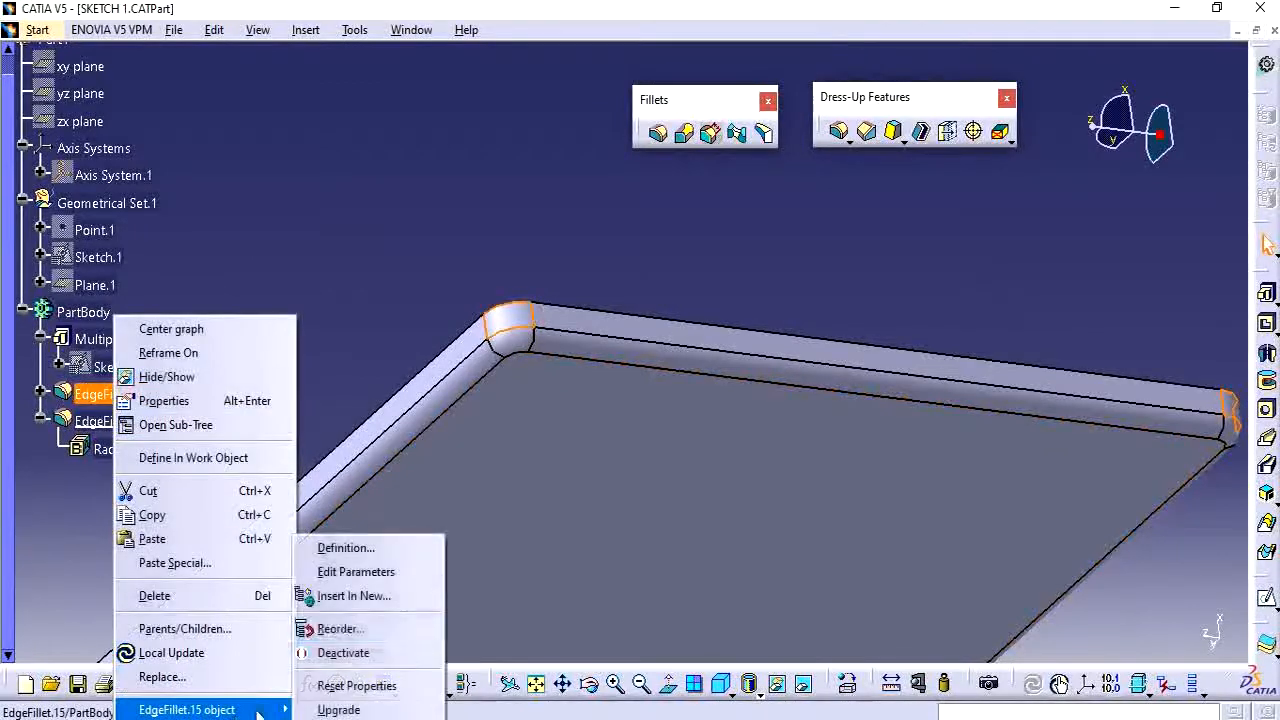
pyautogui.click(398, 628)
pyautogui.click(110, 421)
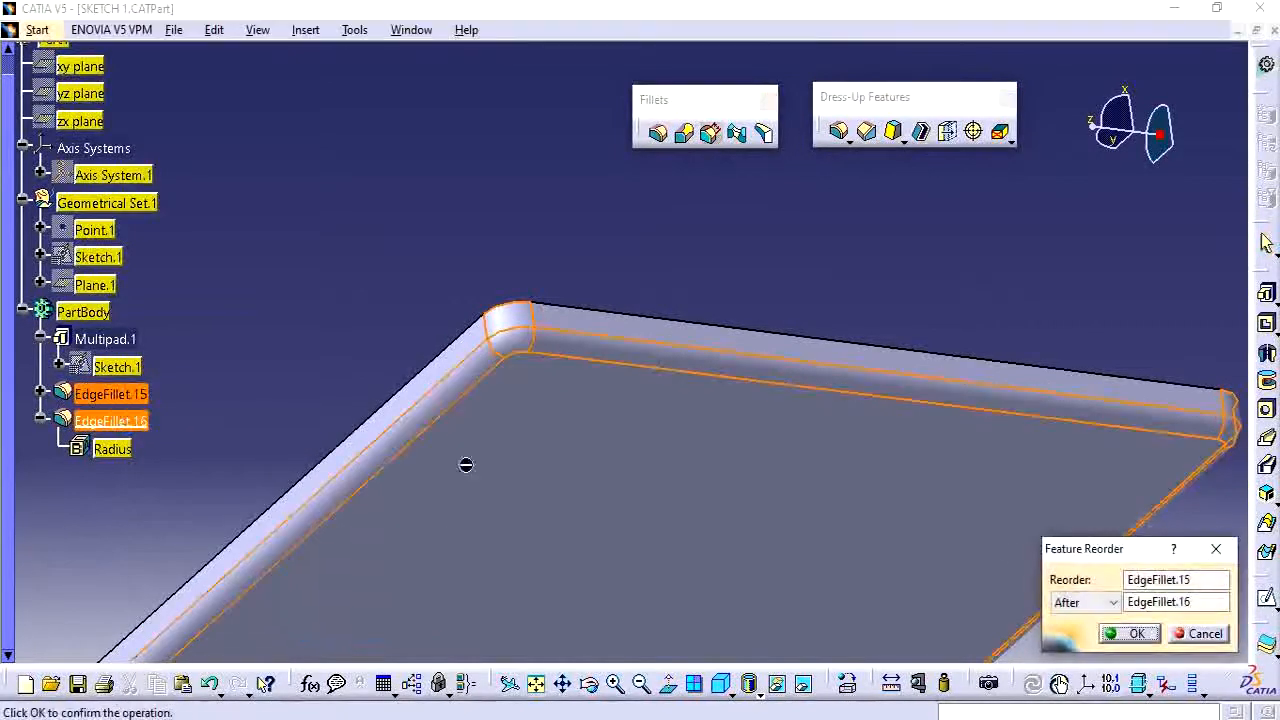
pyautogui.click(1120, 635)
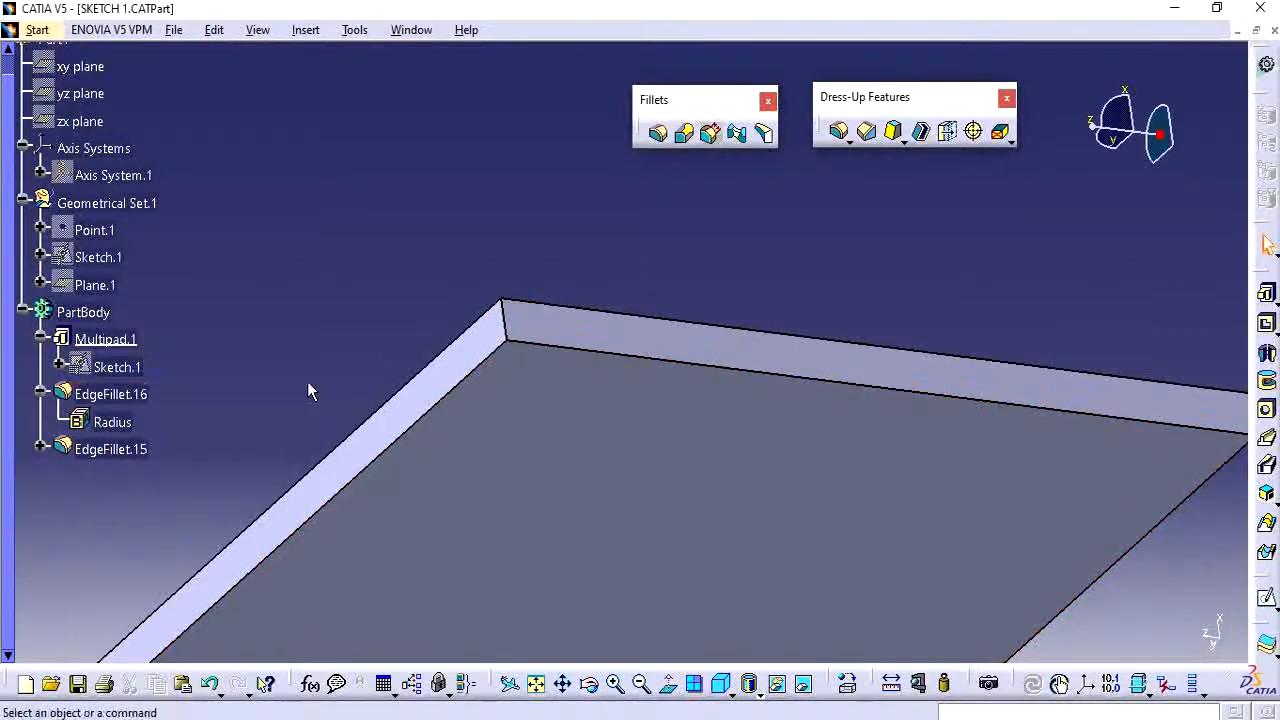
# Define EdgeFillet.15 as the in-work object.
pyautogui.rightClick(110, 449)
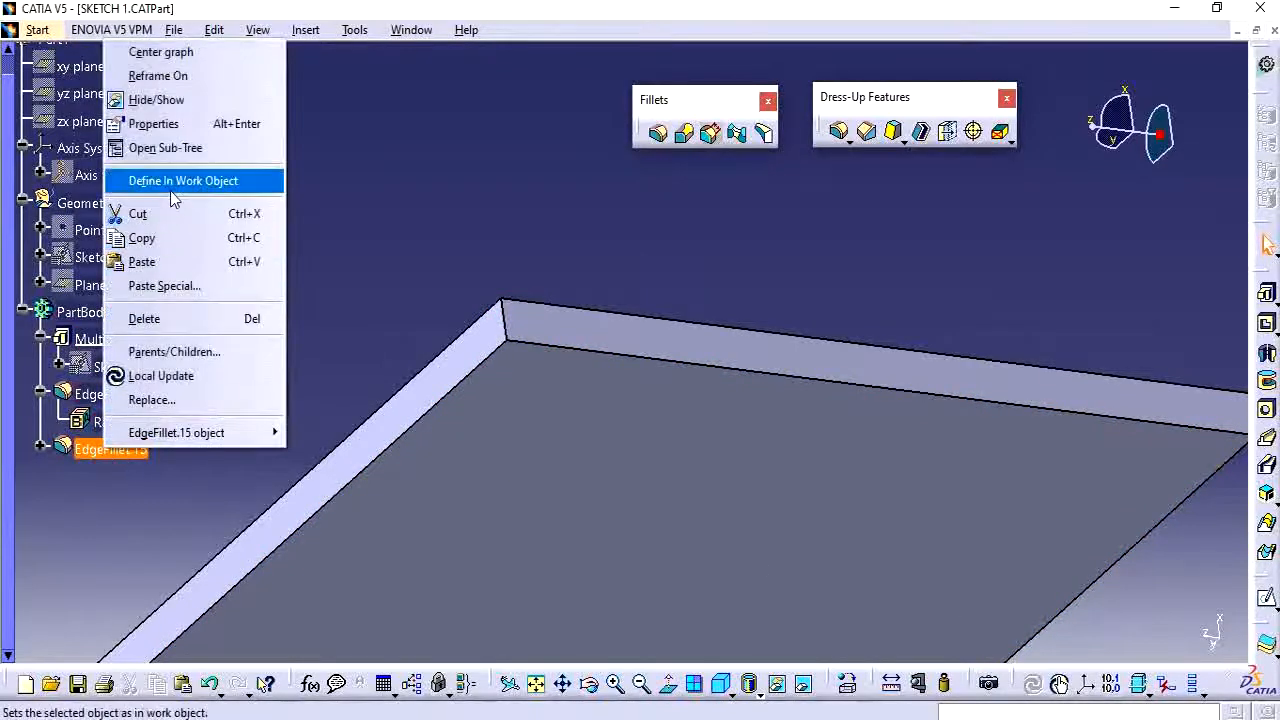
pyautogui.click(172, 182)
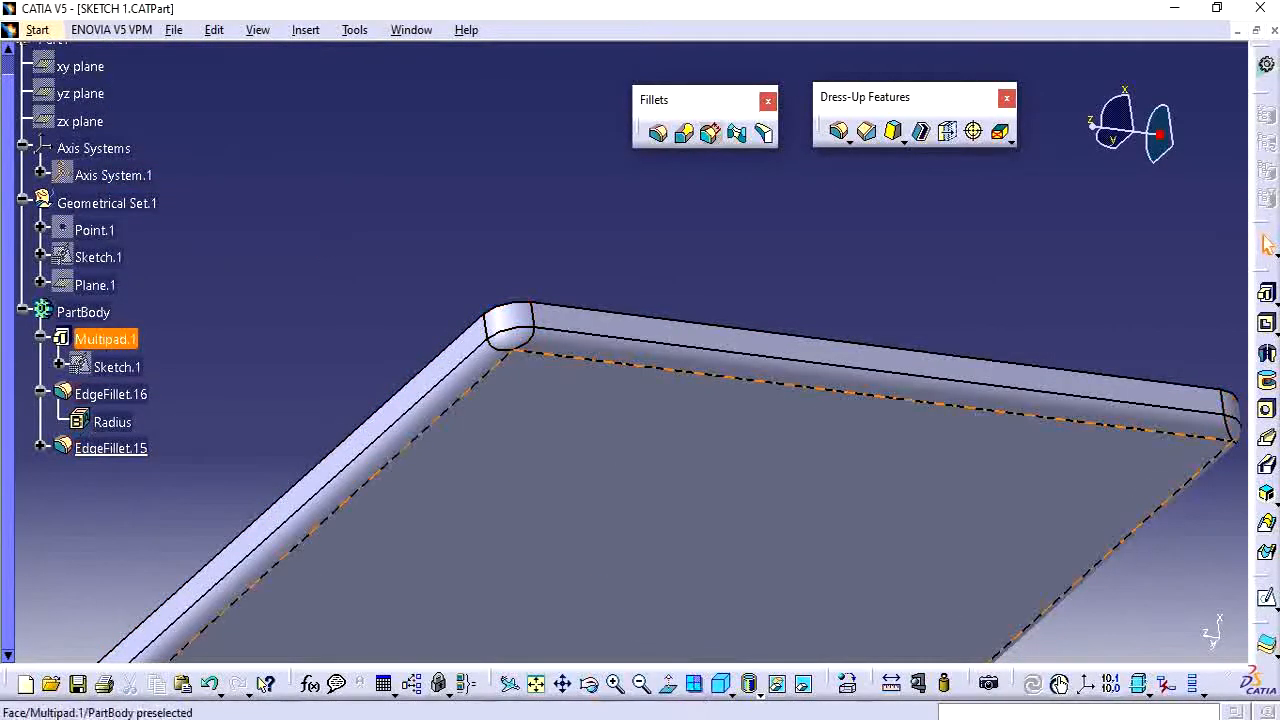
# Review the captured corner snip in Snipping Tool and return to select EdgeFillet.15 in the tree.
pyautogui.hotkey('alt', 'Tab')
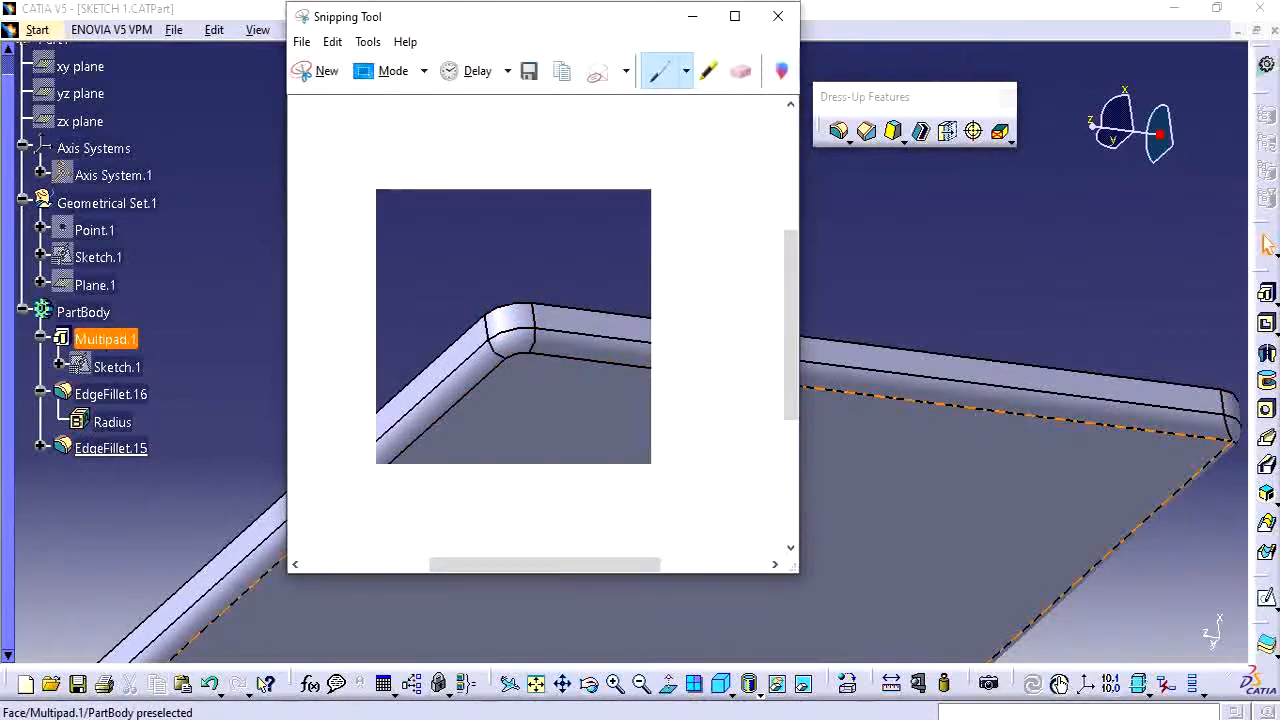
pyautogui.moveTo(512, 24); pyautogui.dragTo(802, 69)
pyautogui.click(533, 234)
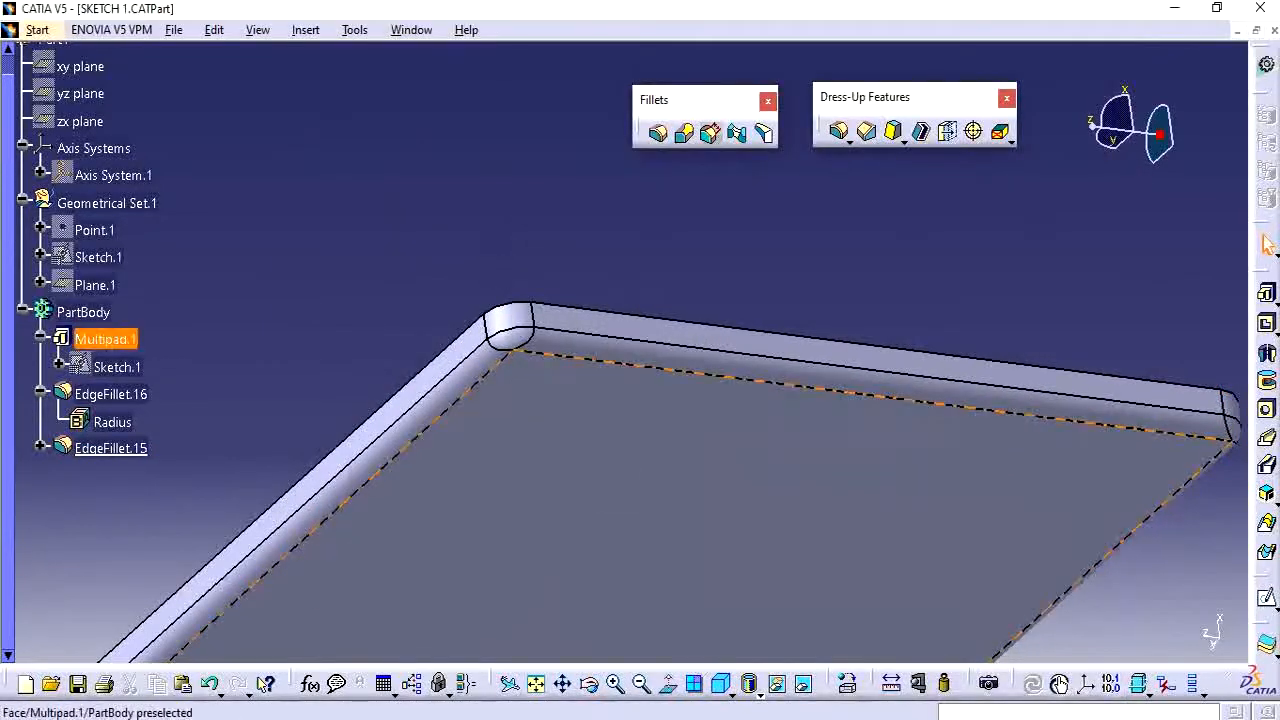
pyautogui.hotkey('alt', 'Tab')
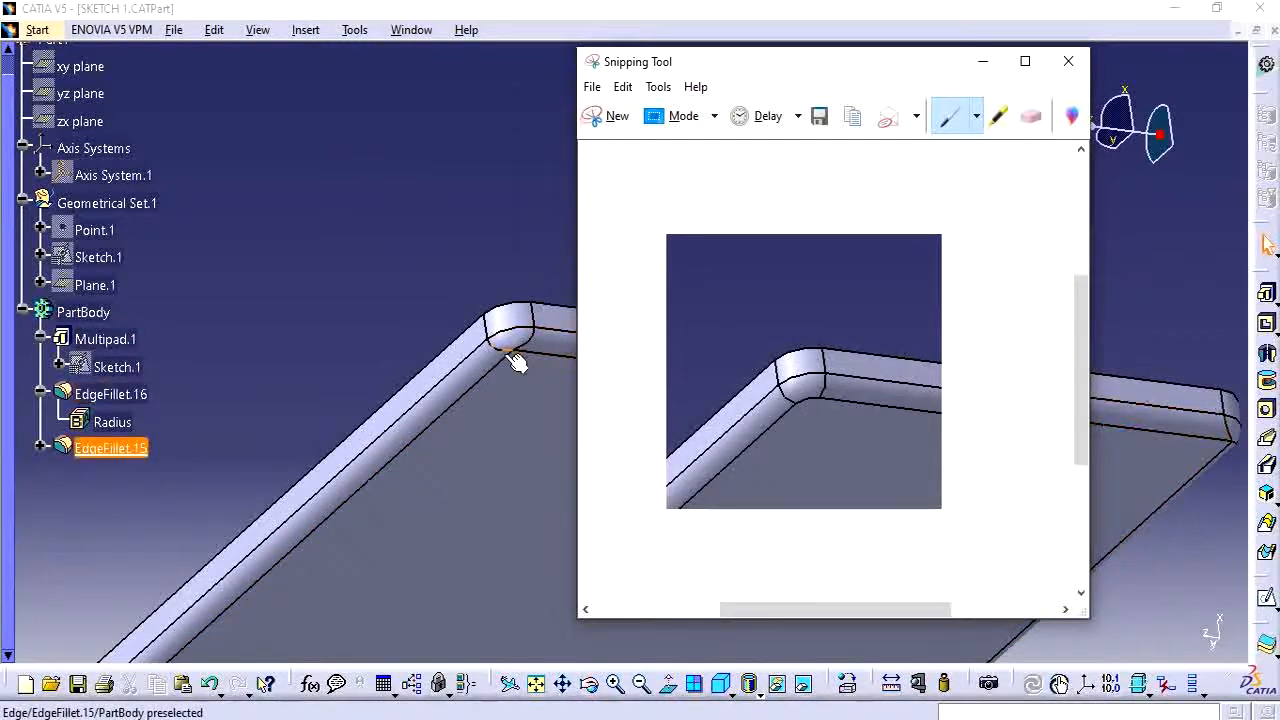
pyautogui.click(360, 301)
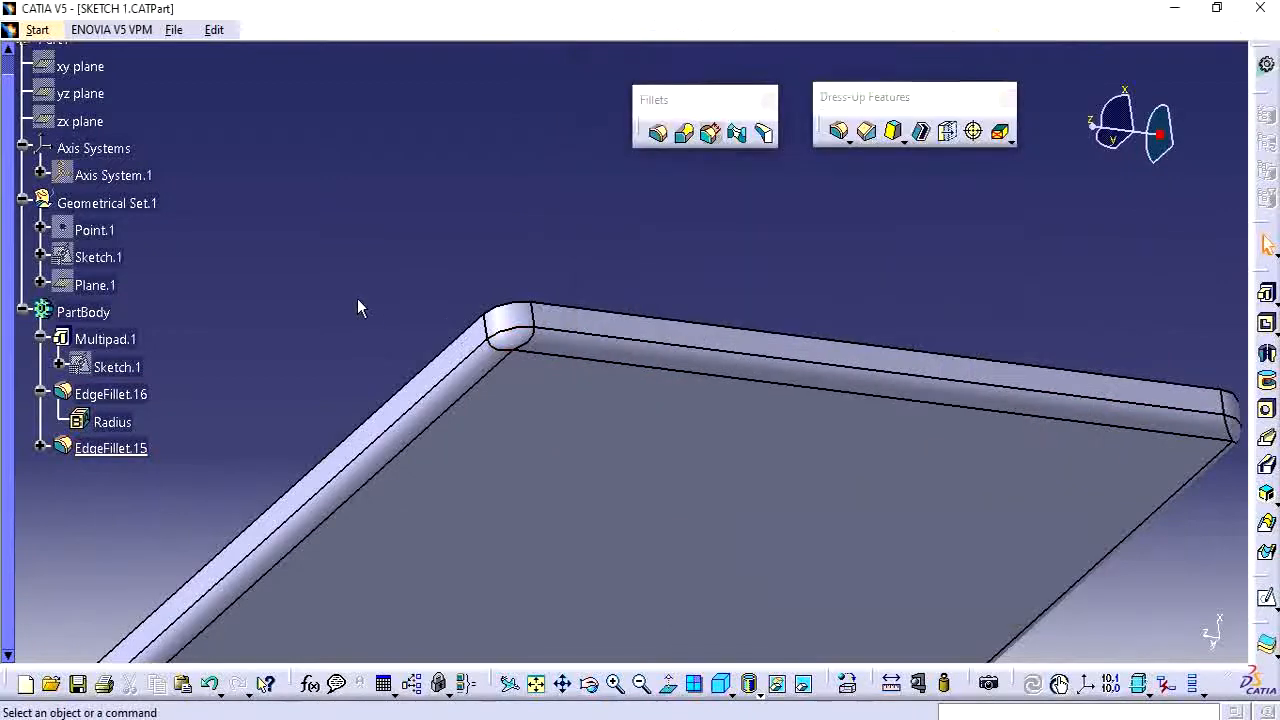
pyautogui.click(110, 396)
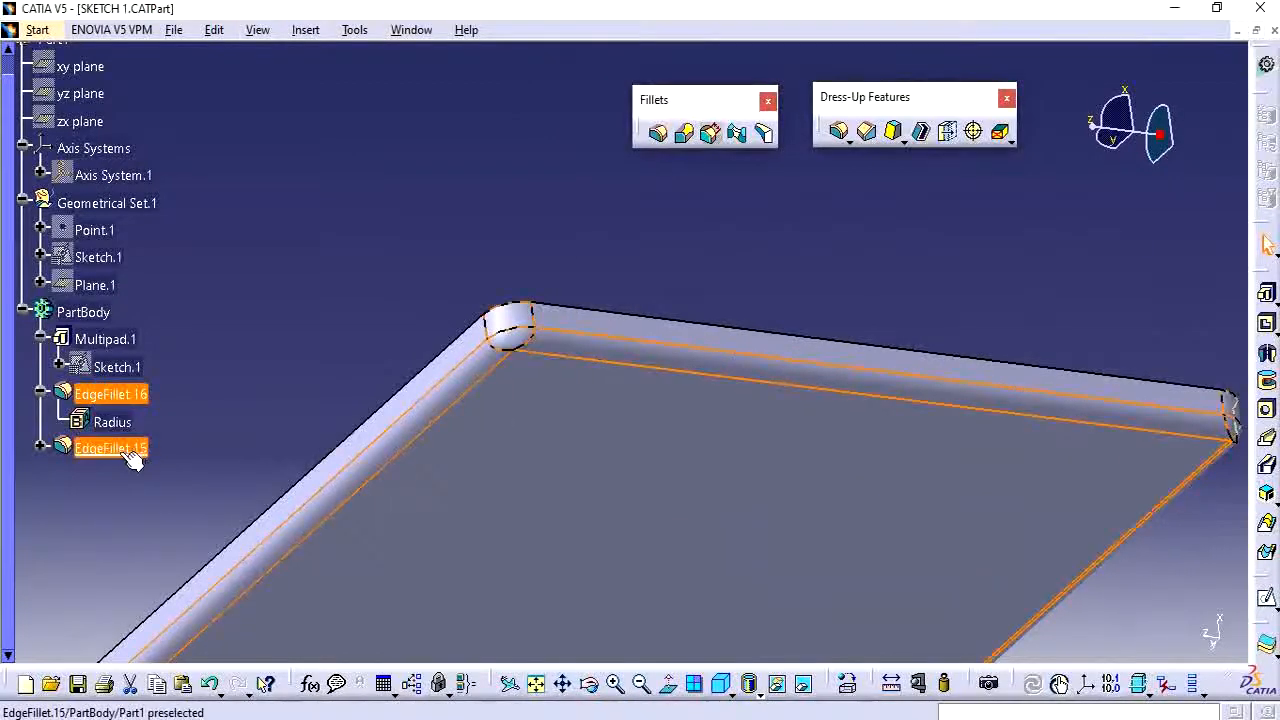
# Delete EdgeFillet.15 from the part.
pyautogui.click(110, 448)
pyautogui.moveTo(434, 311); pyautogui.dragTo(437, 425, button='middle')
pyautogui.moveTo(486, 243); pyautogui.dragTo(523, 423, button='middle')
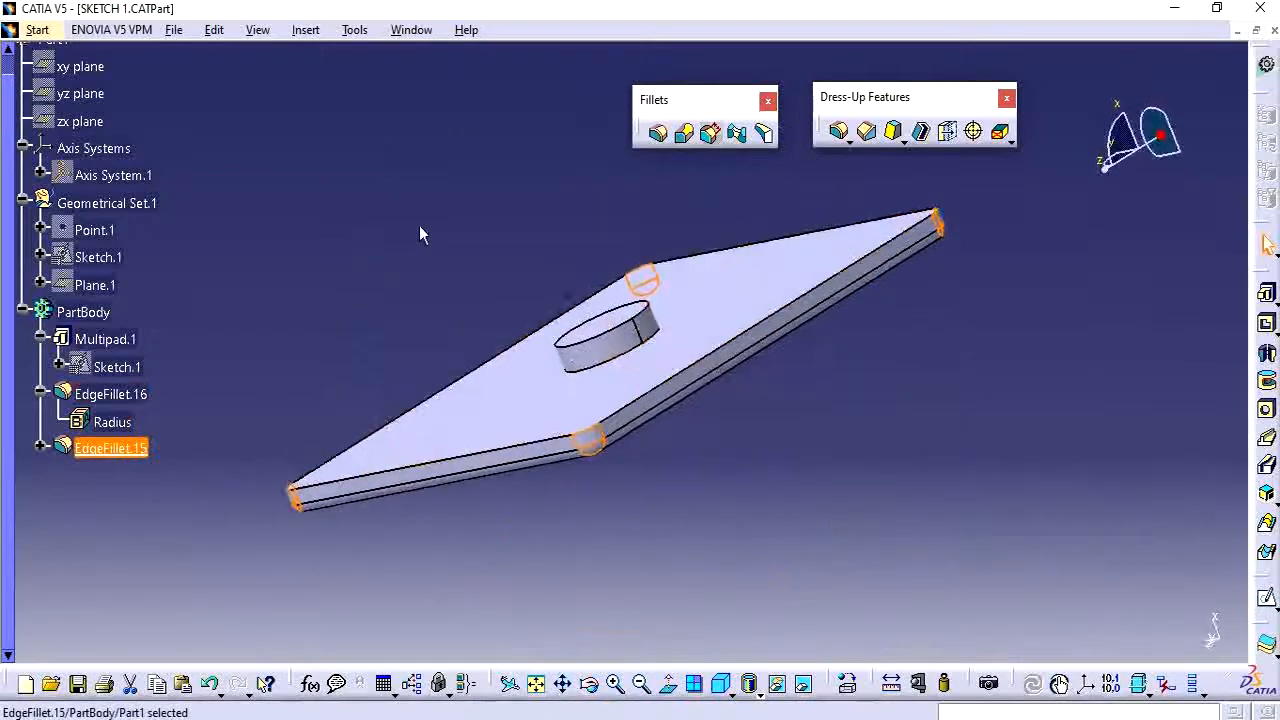
pyautogui.scroll(1, 421, 228)
pyautogui.moveTo(438, 232); pyautogui.dragTo(463, 266, button='middle')
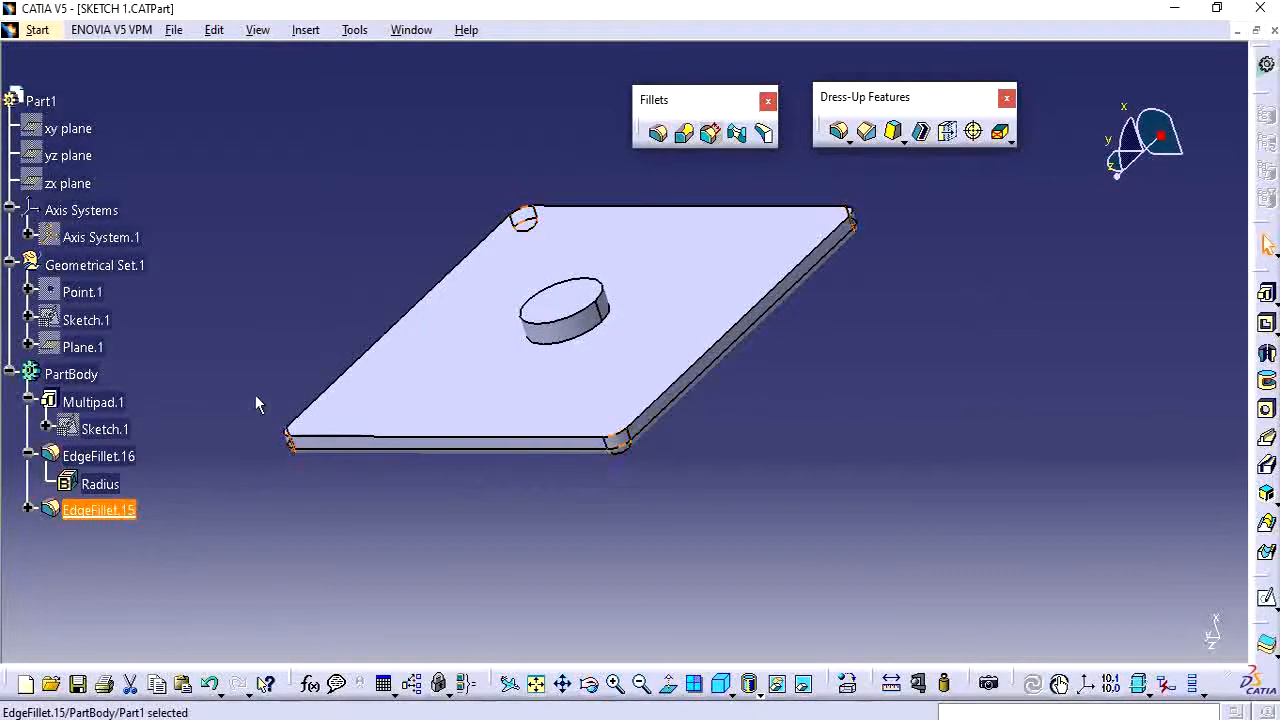
pyautogui.press('Delete')
# Open EdgeFillet.16's definition and review its extended options before closing it.
pyautogui.click(125, 459)
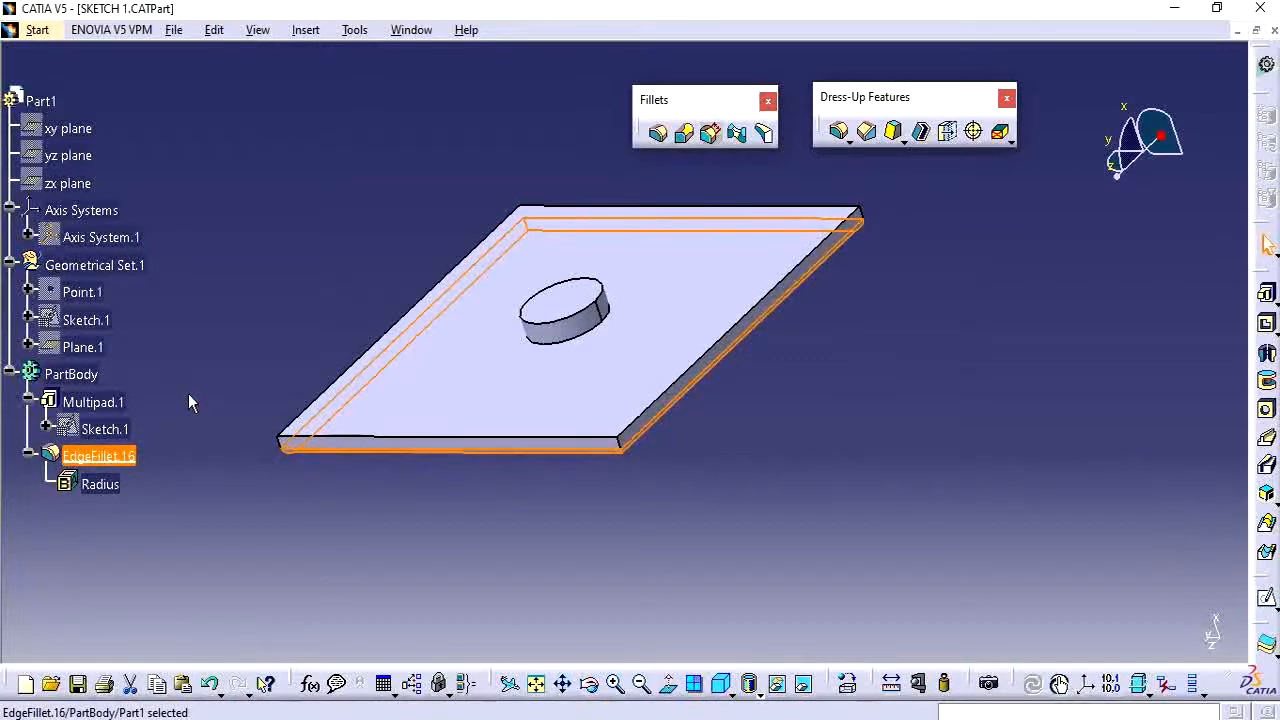
pyautogui.click(187, 383)
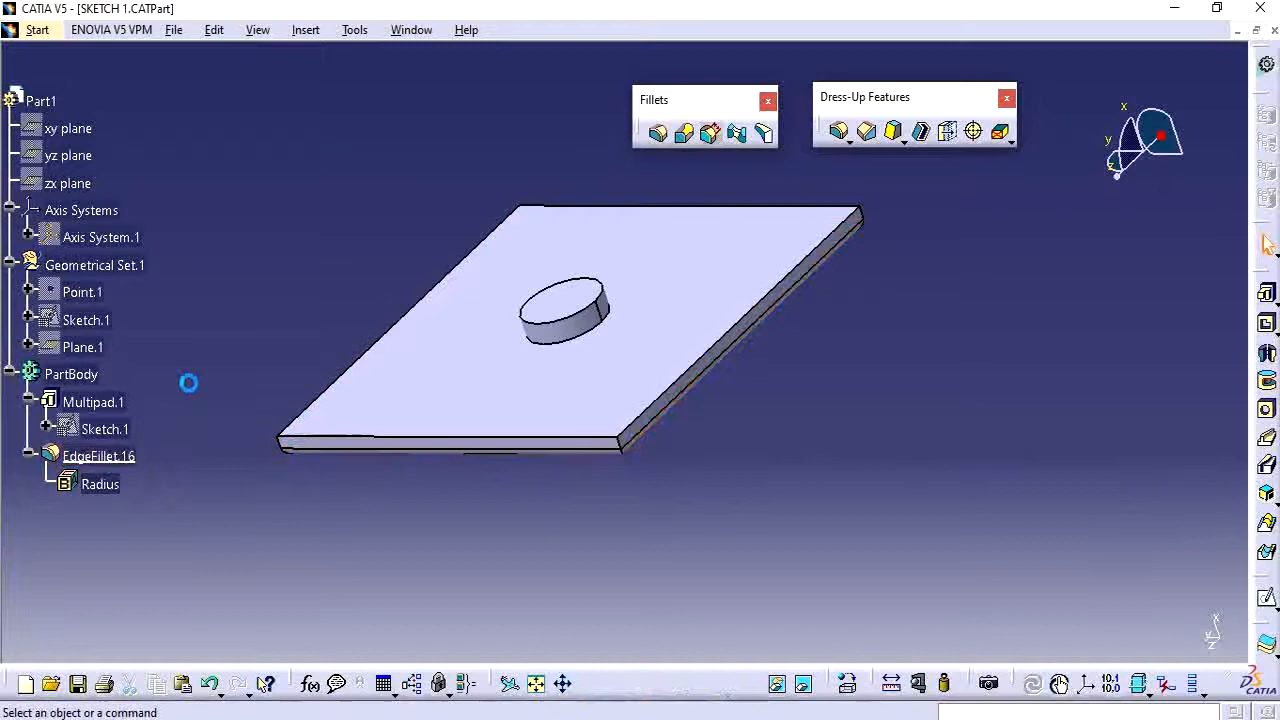
pyautogui.doubleClick(80, 456)
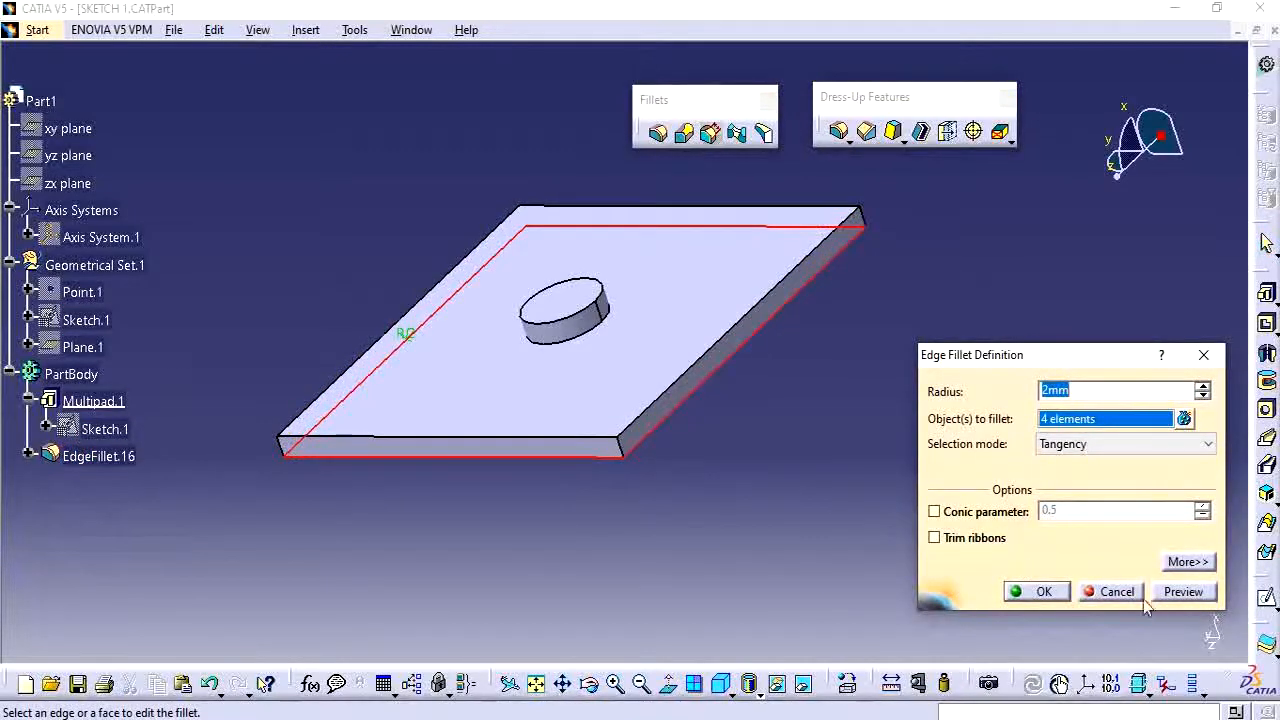
pyautogui.click(1187, 562)
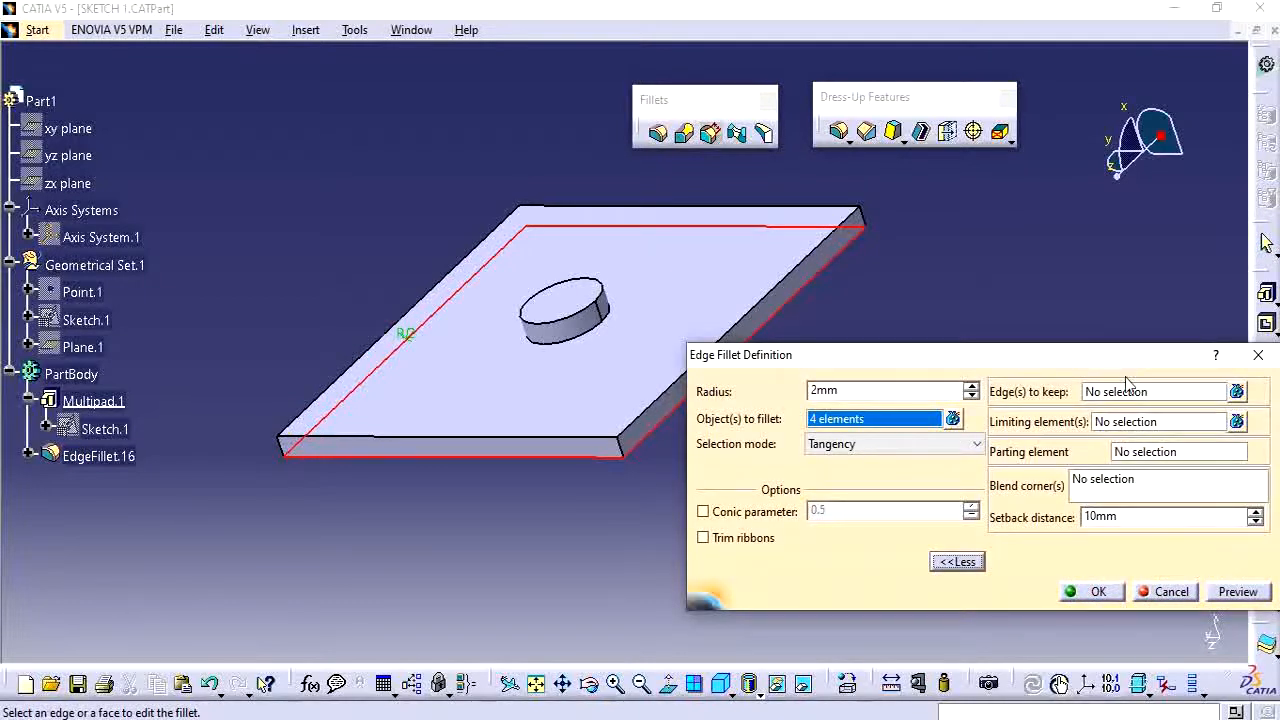
pyautogui.moveTo(608, 485); pyautogui.dragTo(461, 456, button='middle')
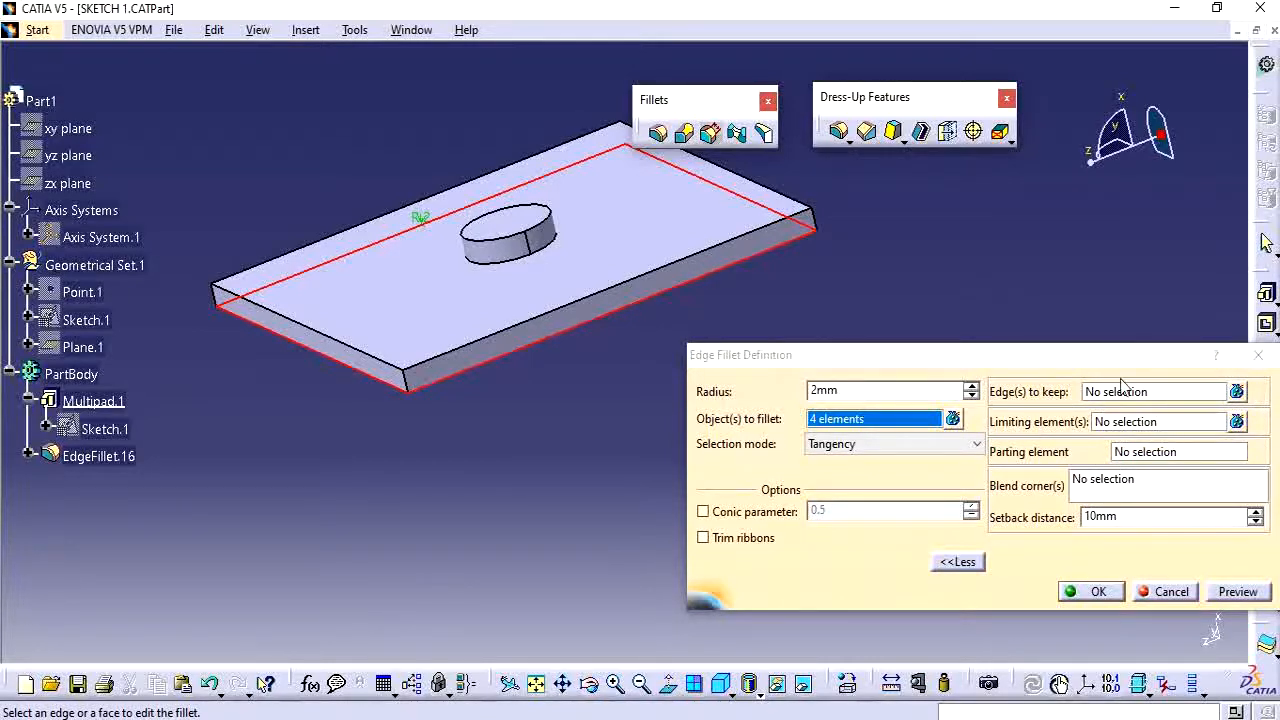
pyautogui.moveTo(1116, 357); pyautogui.dragTo(1026, 354)
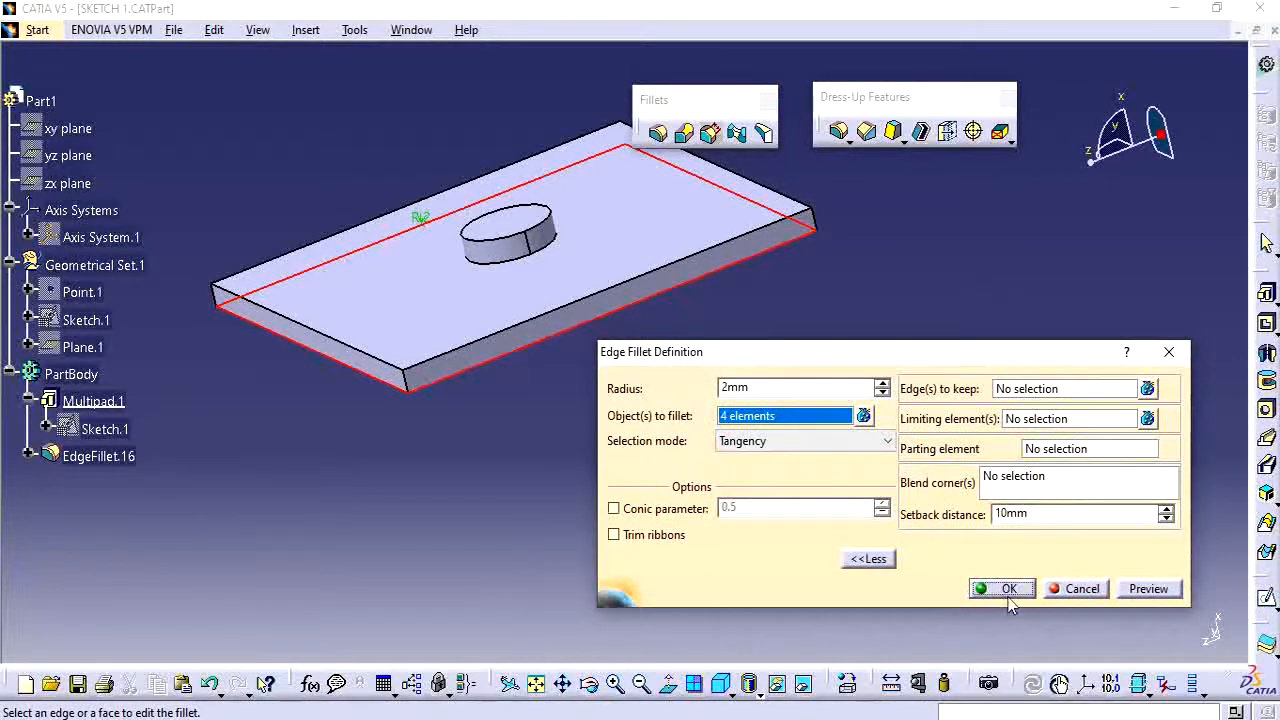
pyautogui.click(1008, 589)
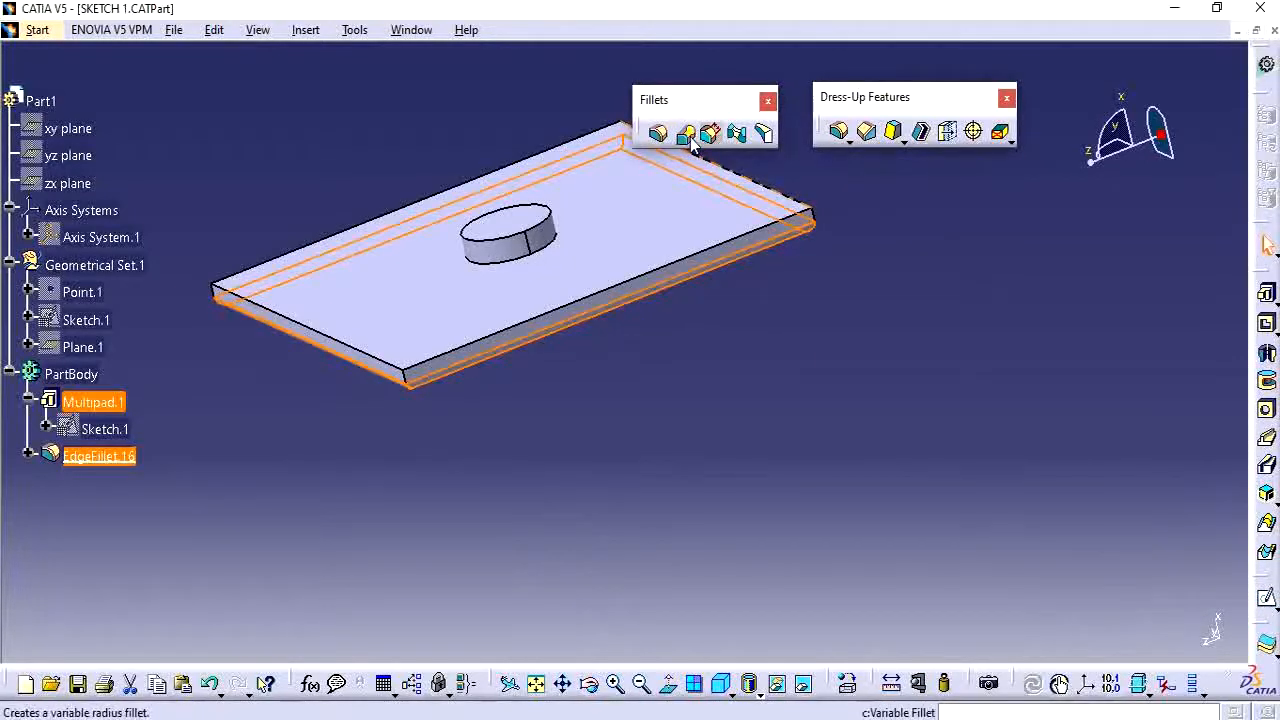
# Delete EdgeFillet.16 from the part.
pyautogui.click(129, 454)
pyautogui.press('Delete')
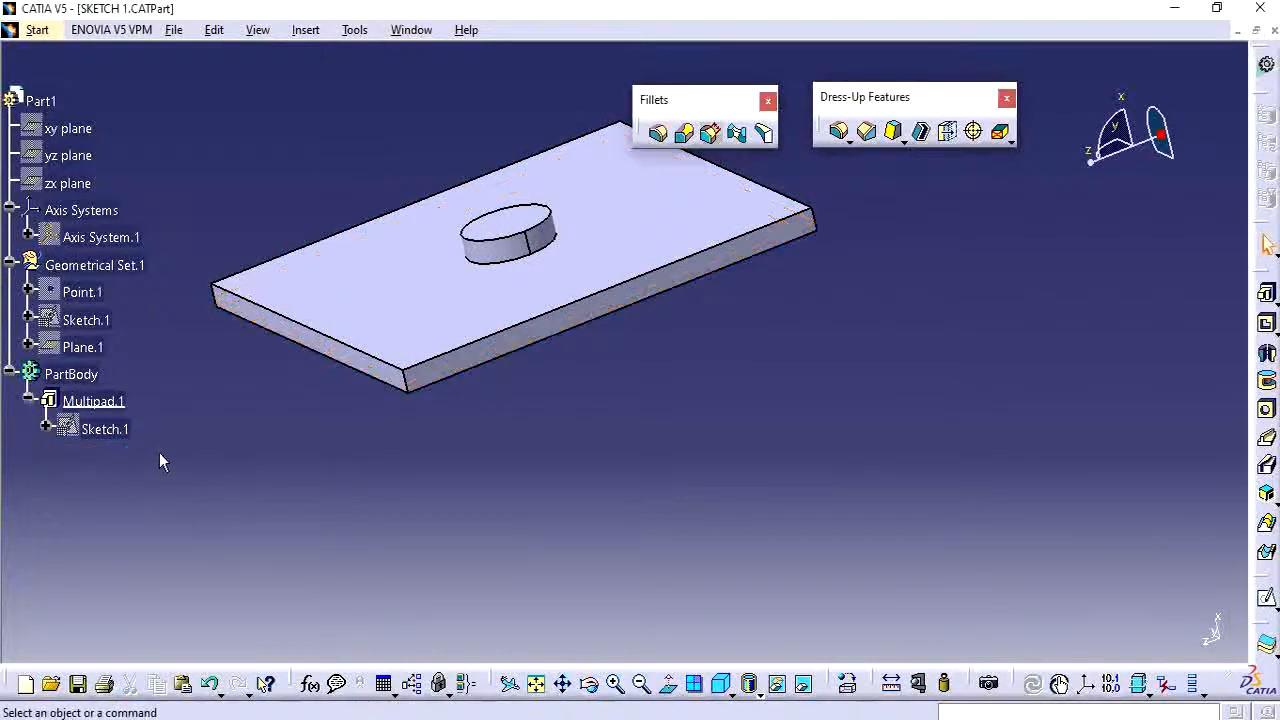
# Start a Variable Radius Fillet on the plate's front long edge and add a variation point at mid-edge.
pyautogui.click(684, 133)
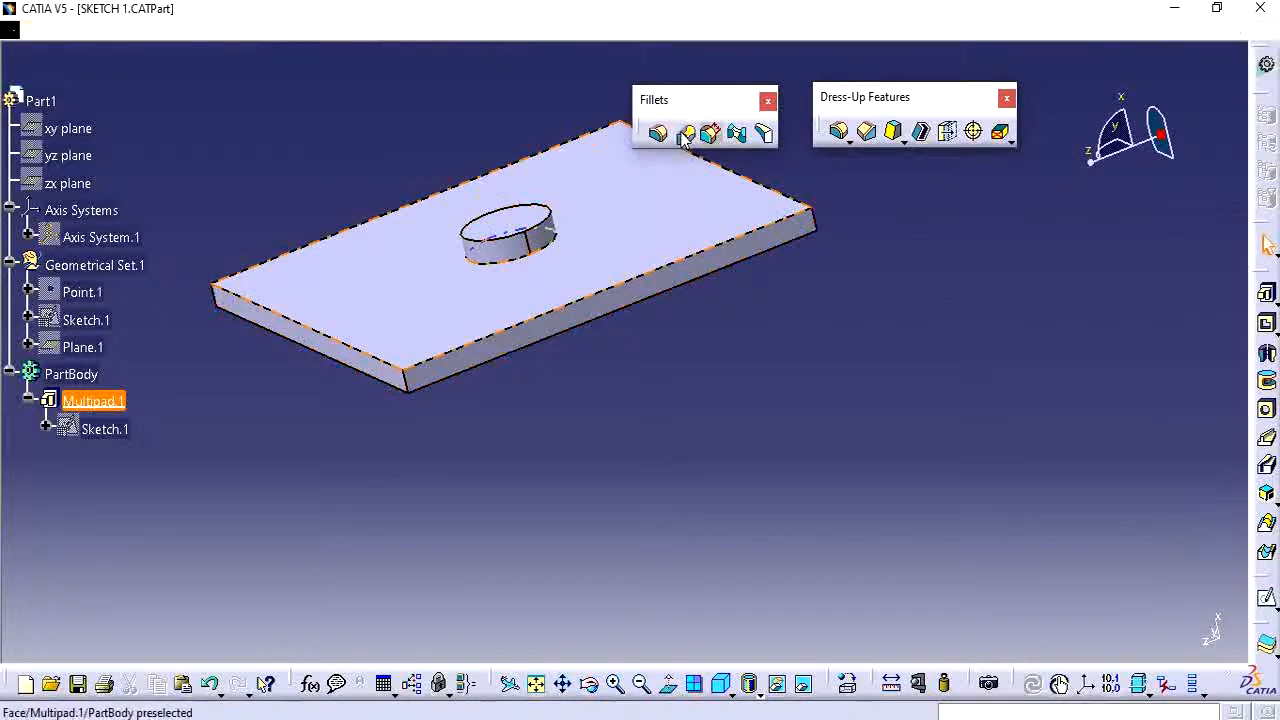
pyautogui.click(478, 344)
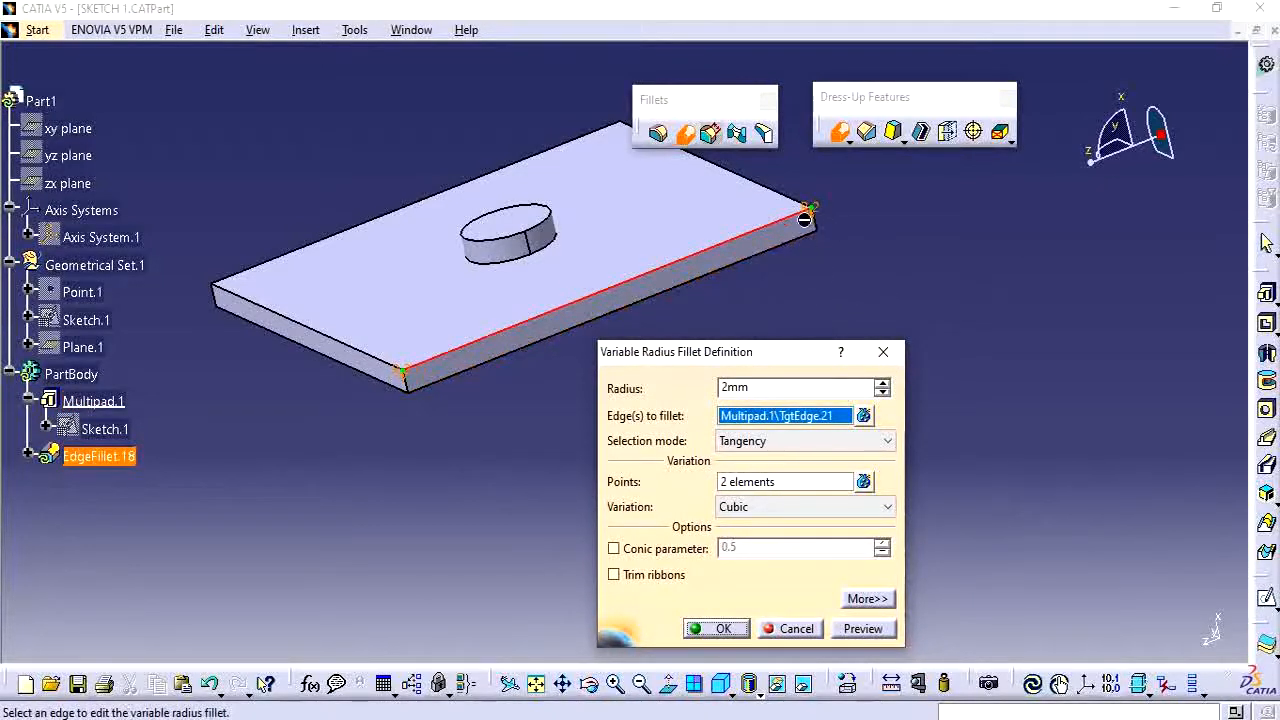
pyautogui.moveTo(880, 237); pyautogui.dragTo(820, 262, button='middle')
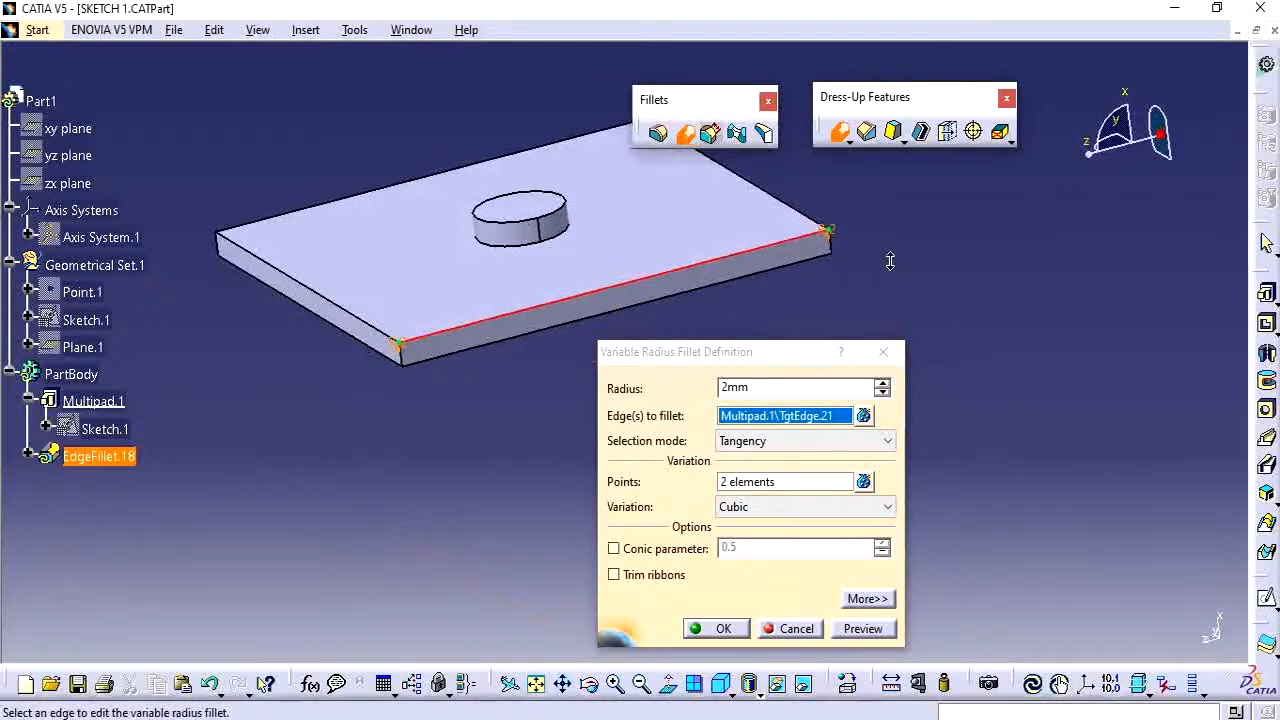
pyautogui.moveTo(790, 352); pyautogui.dragTo(928, 282)
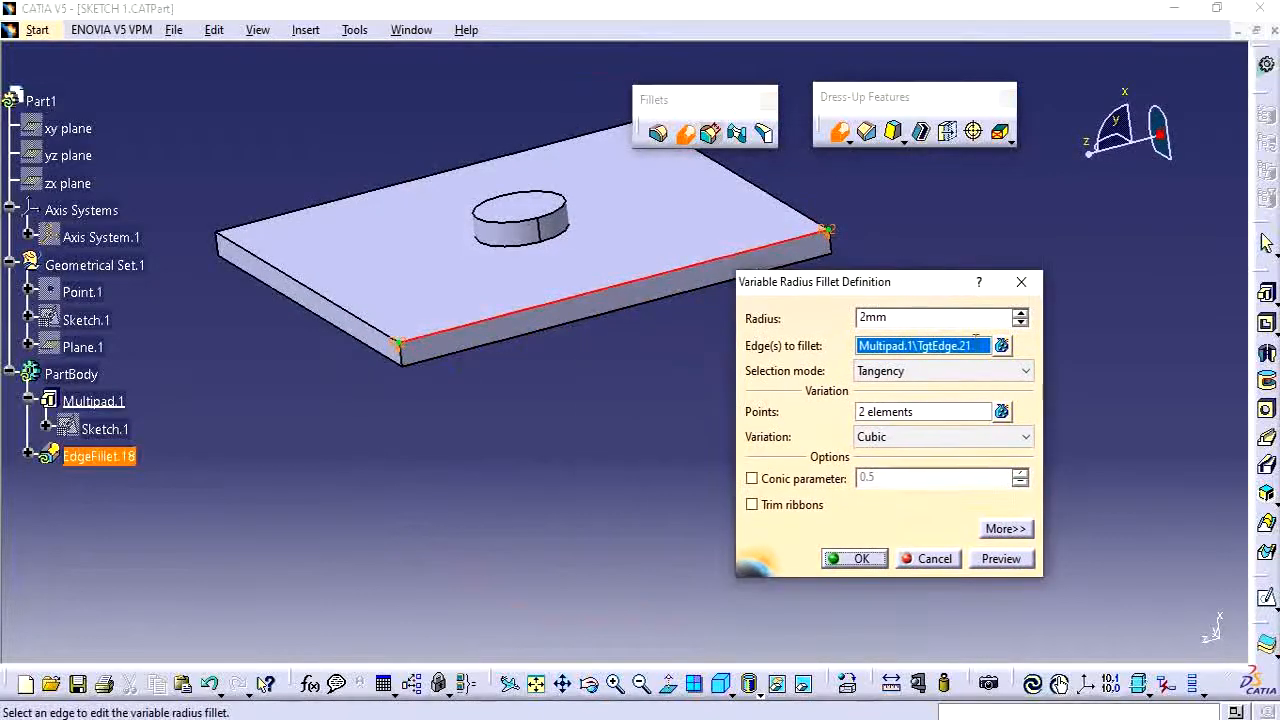
pyautogui.click(1001, 412)
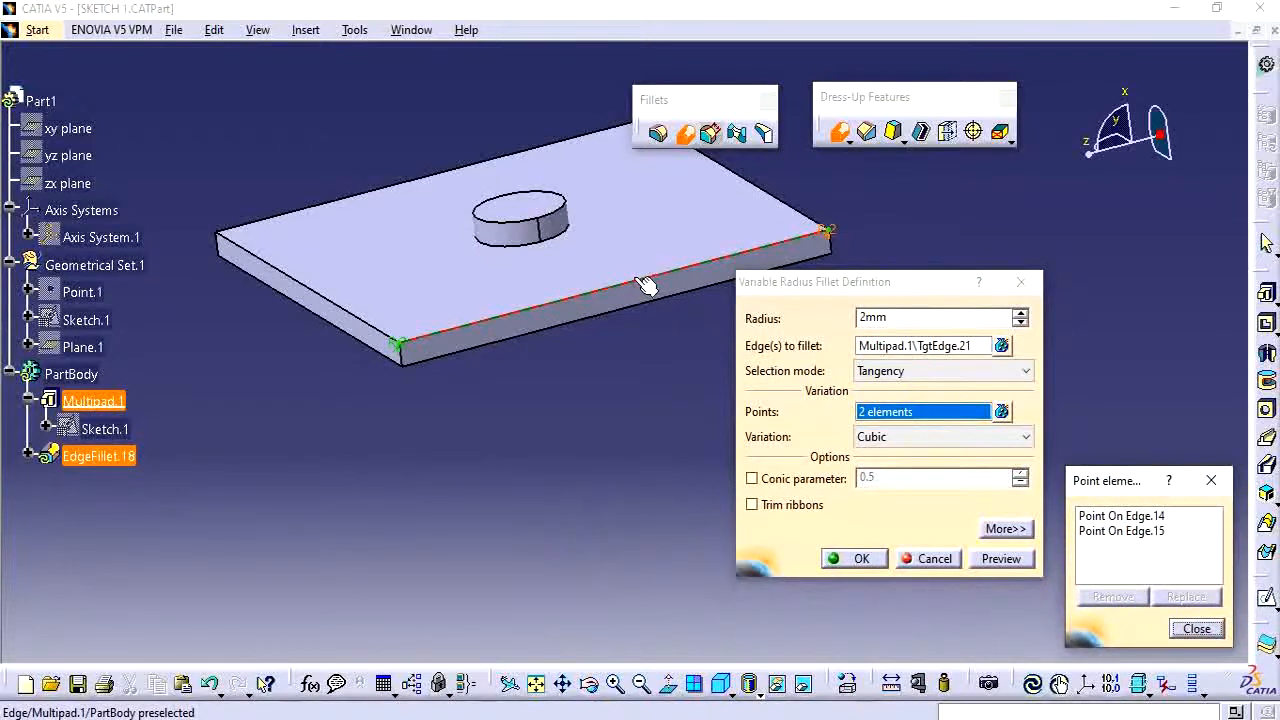
pyautogui.click(636, 285)
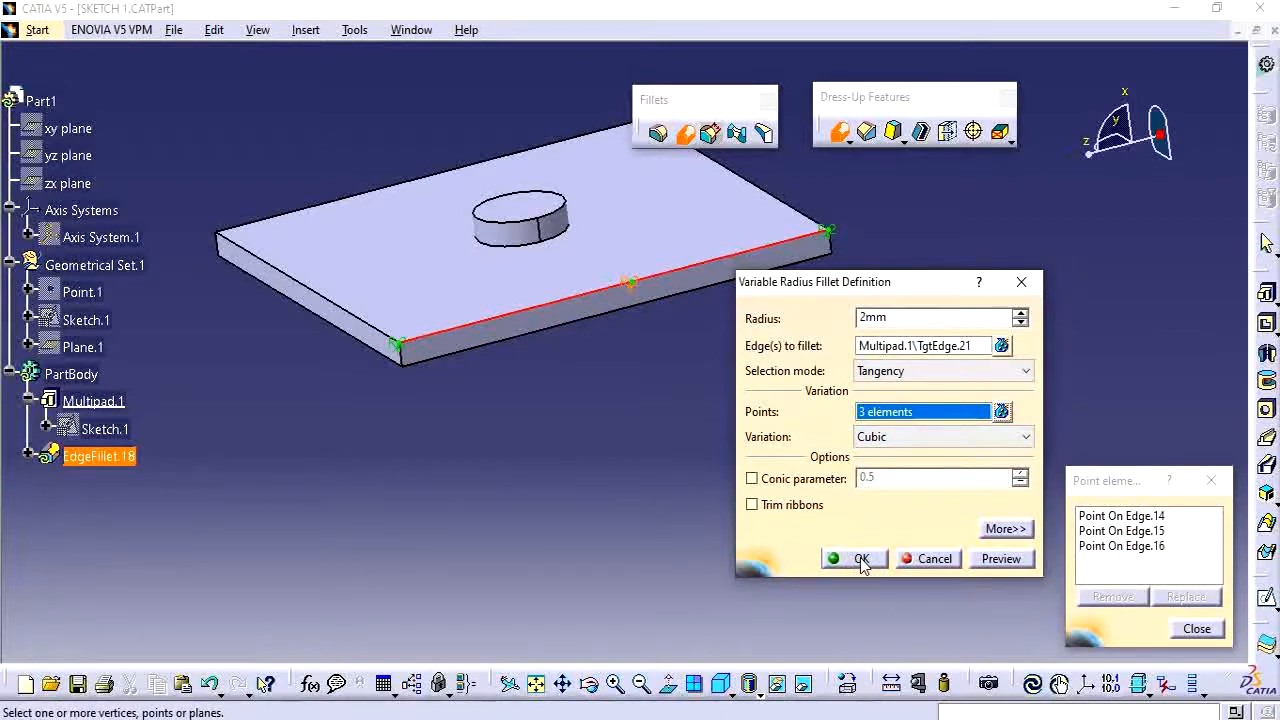
pyautogui.click(1000, 410)
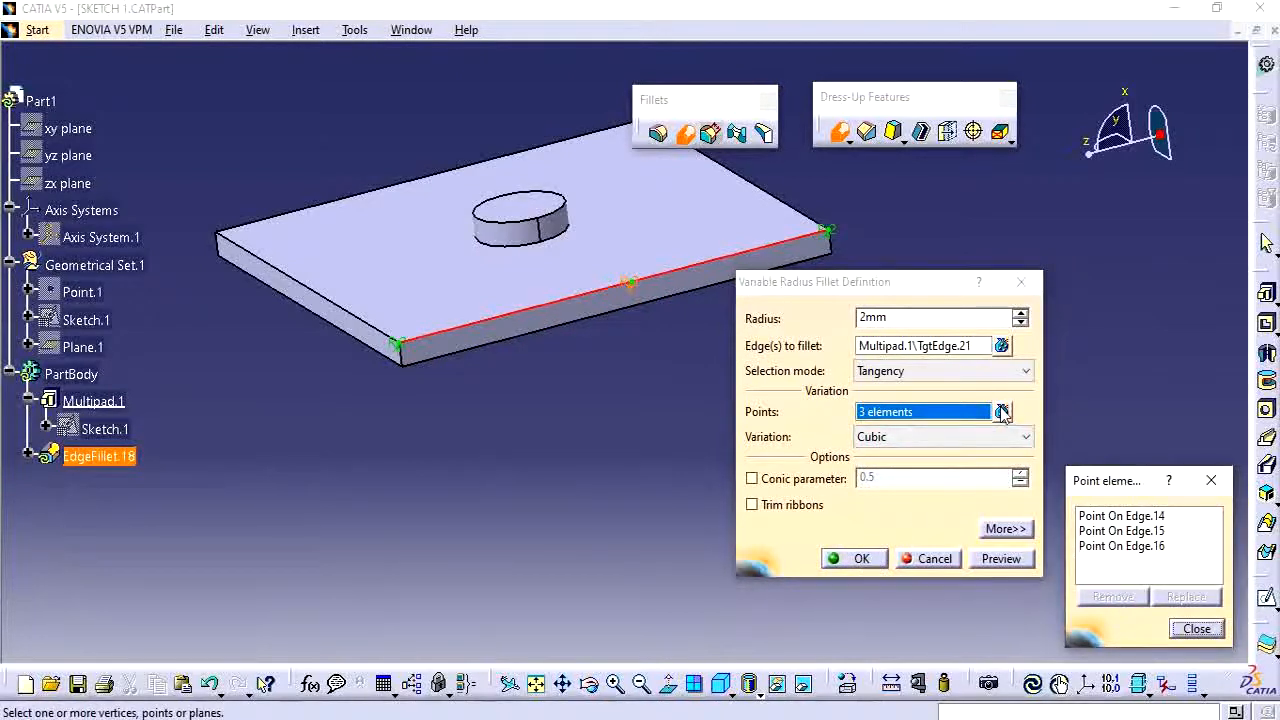
pyautogui.click(1196, 628)
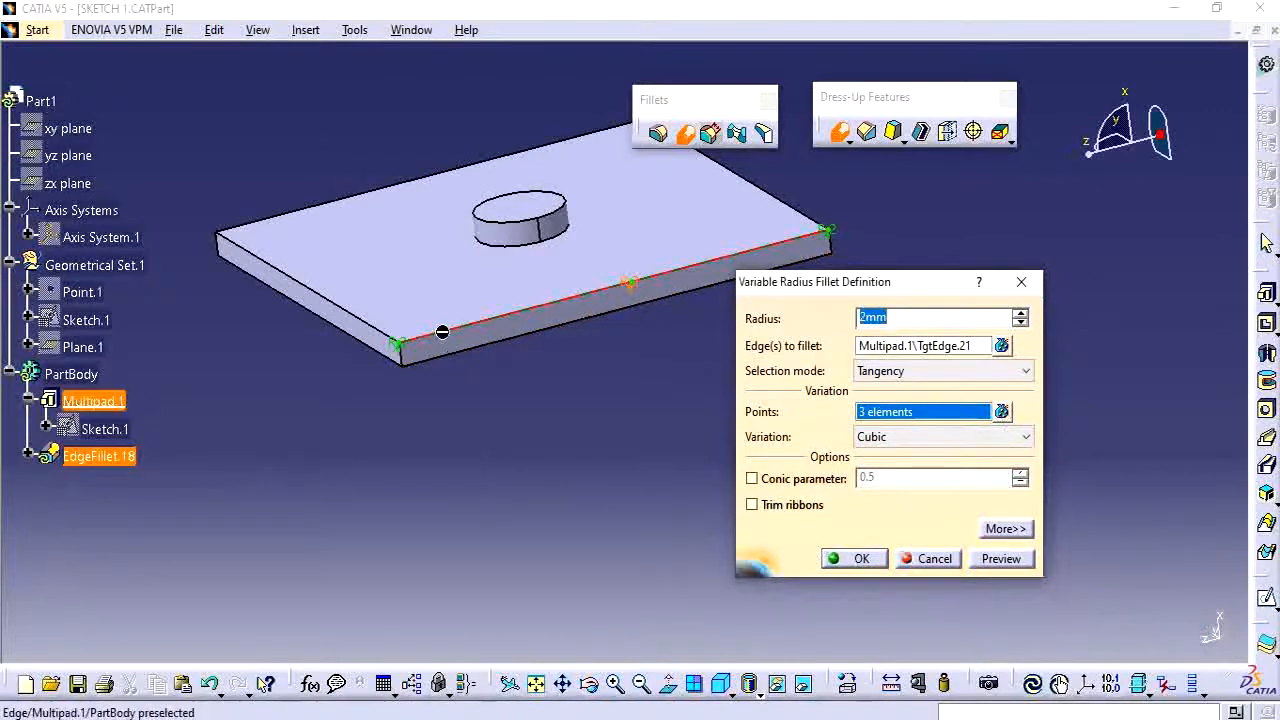
# Set the variable radii to 3 mm at the near end, 2 mm at the middle and 1 mm at the far end, then confirm.
pyautogui.doubleClick(396, 348)
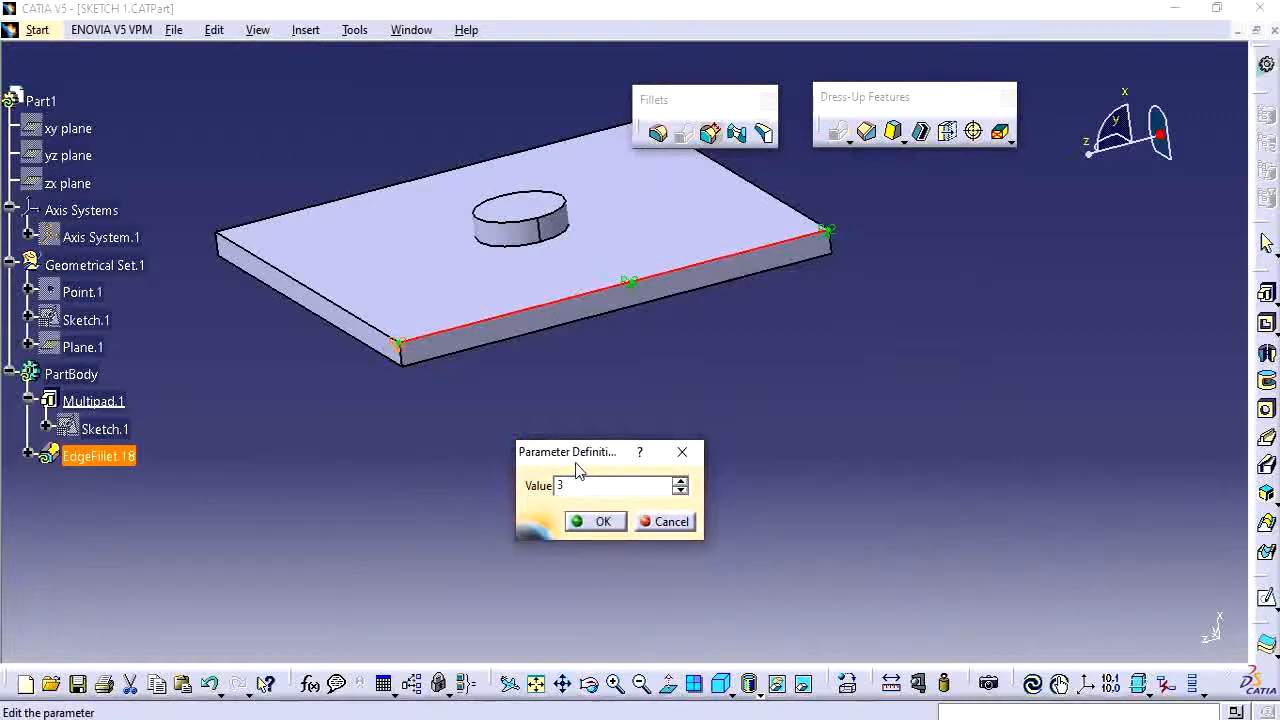
pyautogui.write('3')
pyautogui.press('Return')
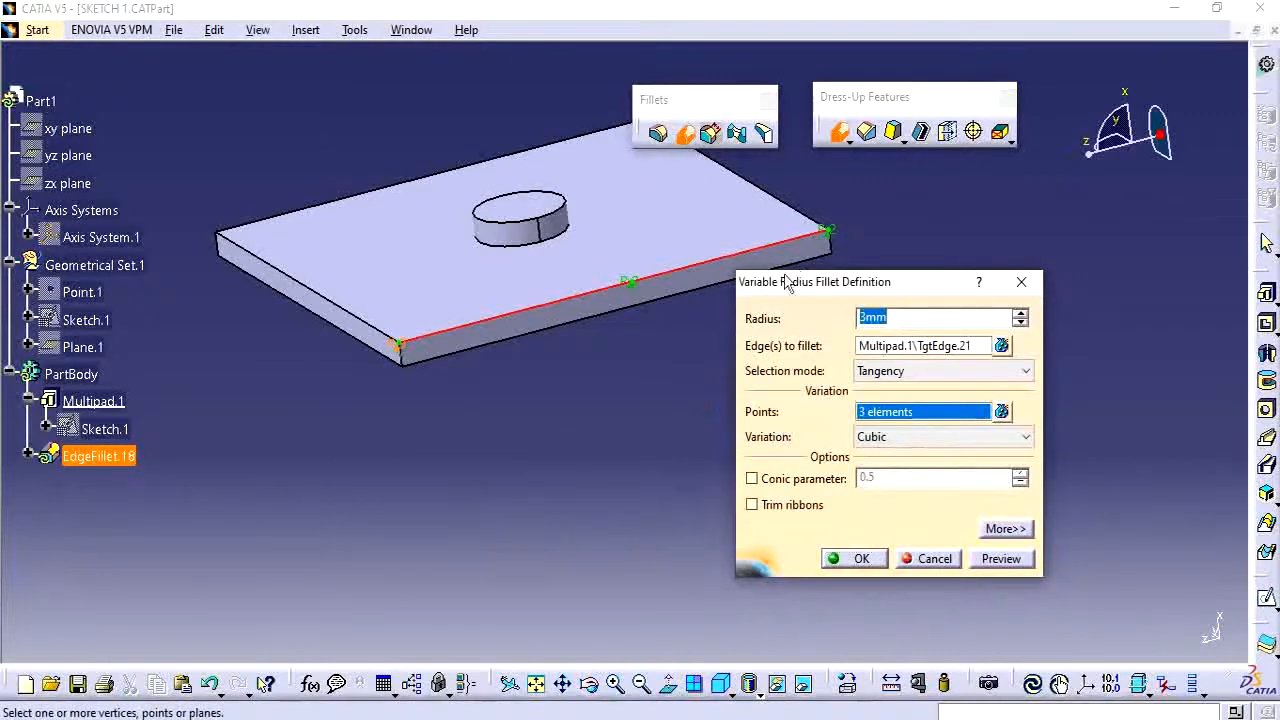
pyautogui.doubleClick(630, 290)
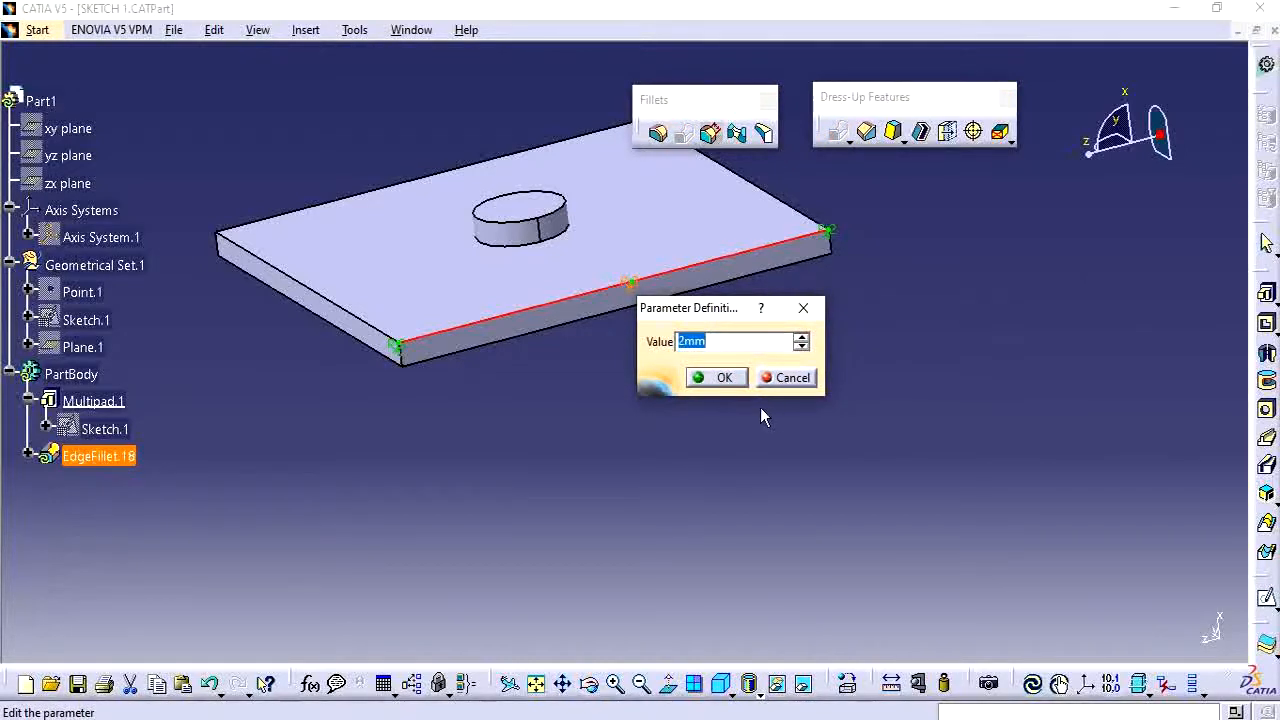
pyautogui.write('2')
pyautogui.click(724, 377)
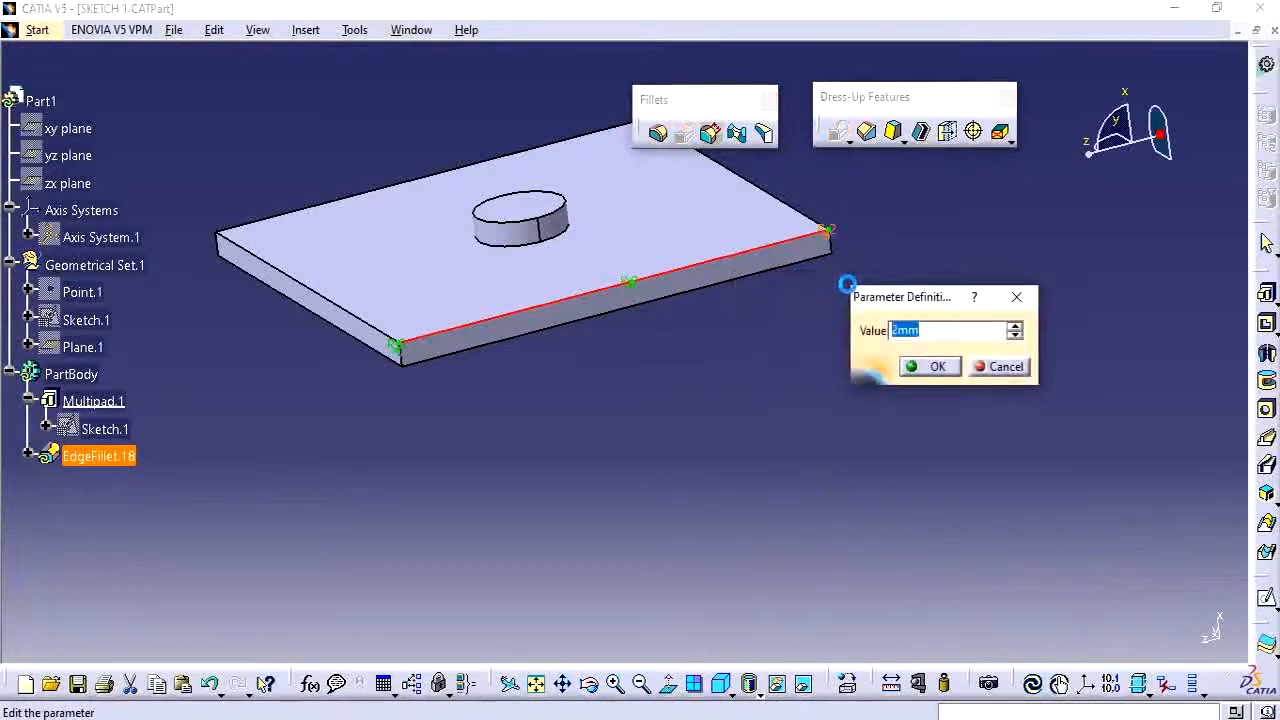
pyautogui.press('Return')
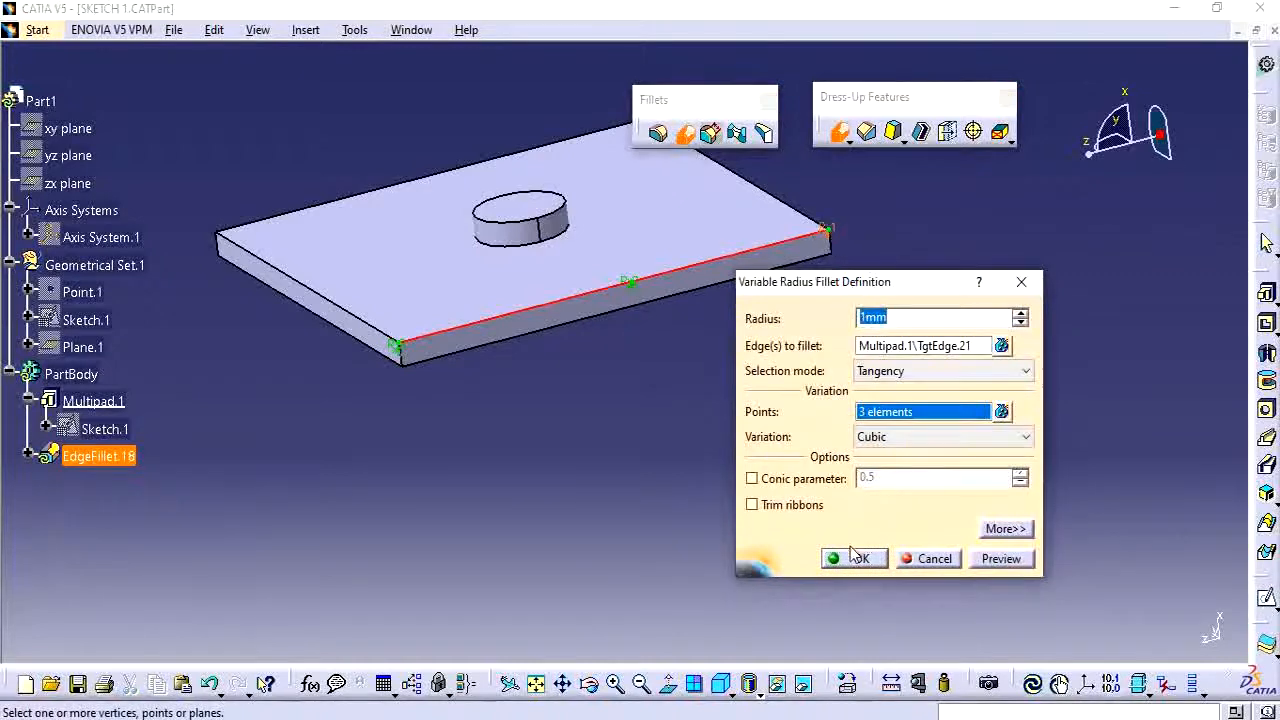
pyautogui.click(850, 558)
# Measure the variable fillet's radius at the near end of the edge.
pyautogui.click(489, 462)
pyautogui.moveTo(576, 352); pyautogui.dragTo(493, 372, button='middle')
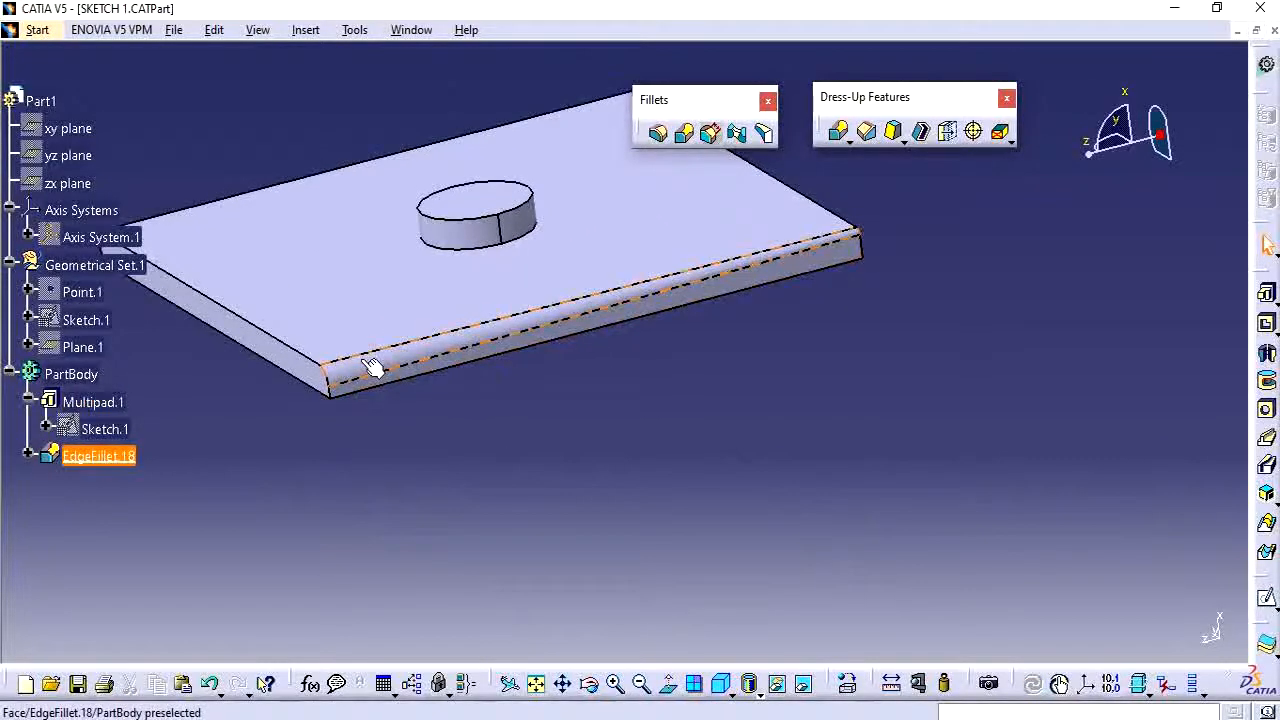
pyautogui.click(919, 683)
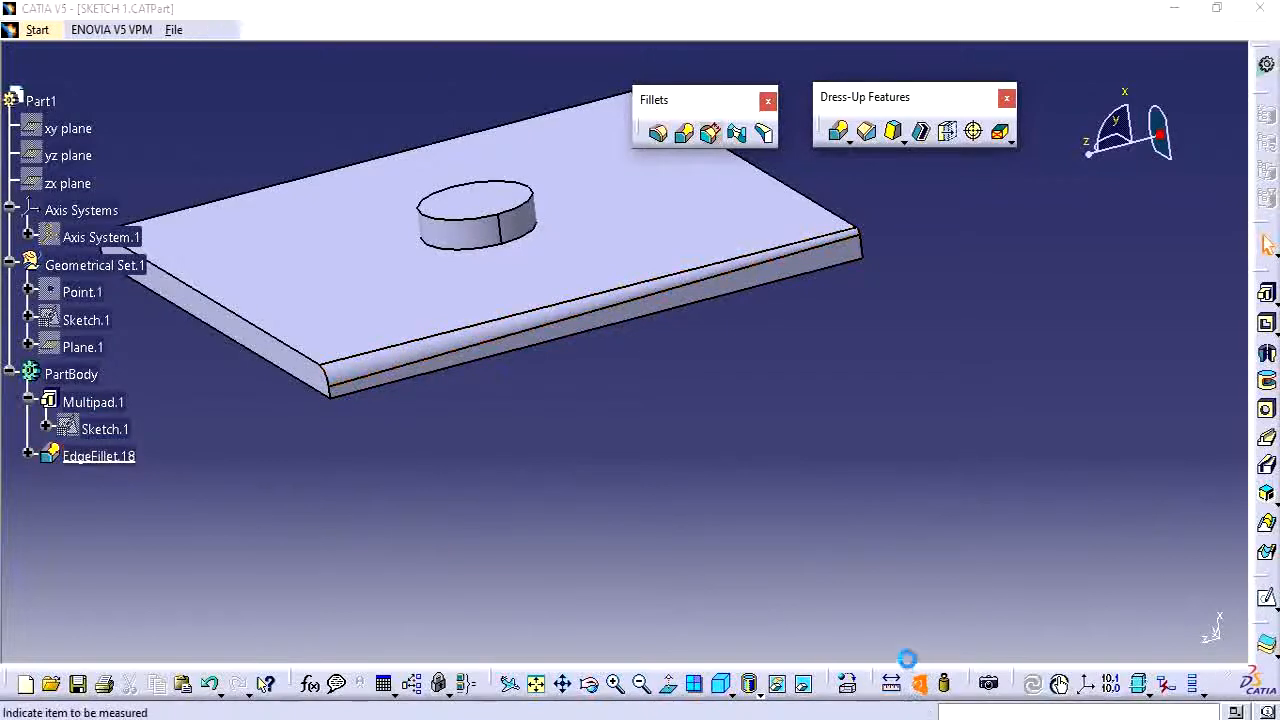
pyautogui.click(336, 385)
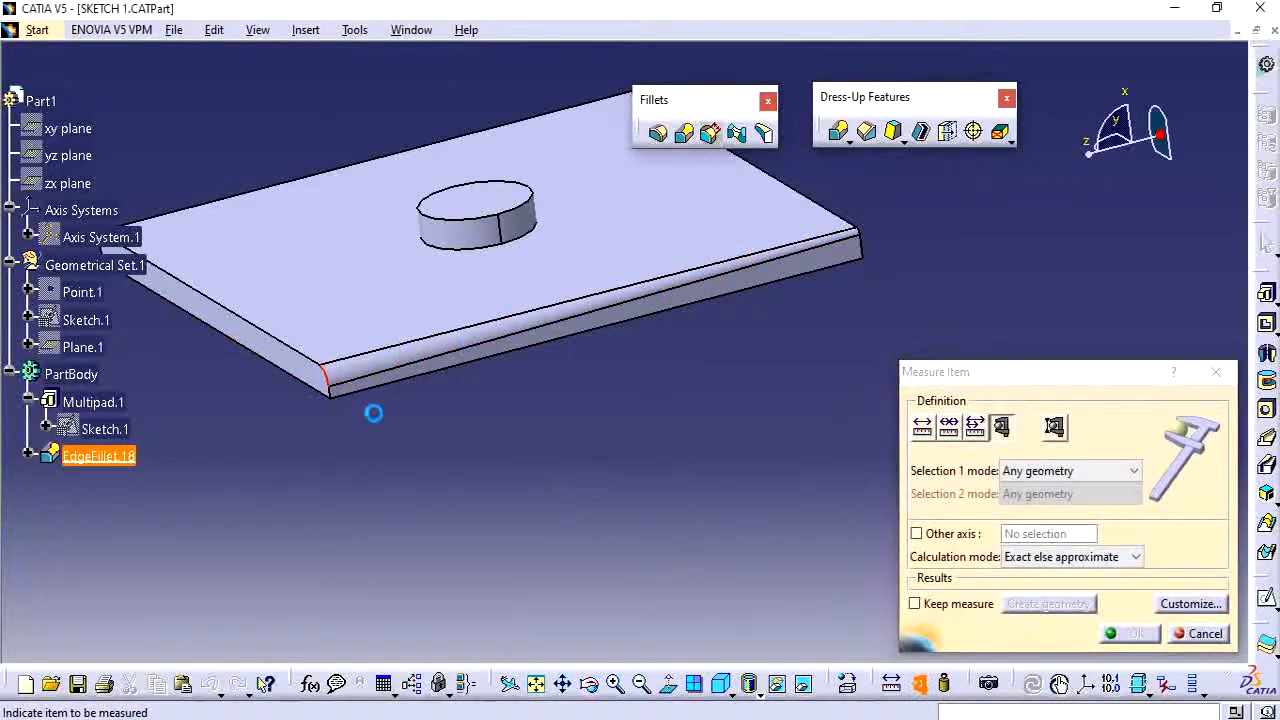
pyautogui.click(1200, 633)
# Measure the variable fillet's radius at the far end of the edge.
pyautogui.click(919, 683)
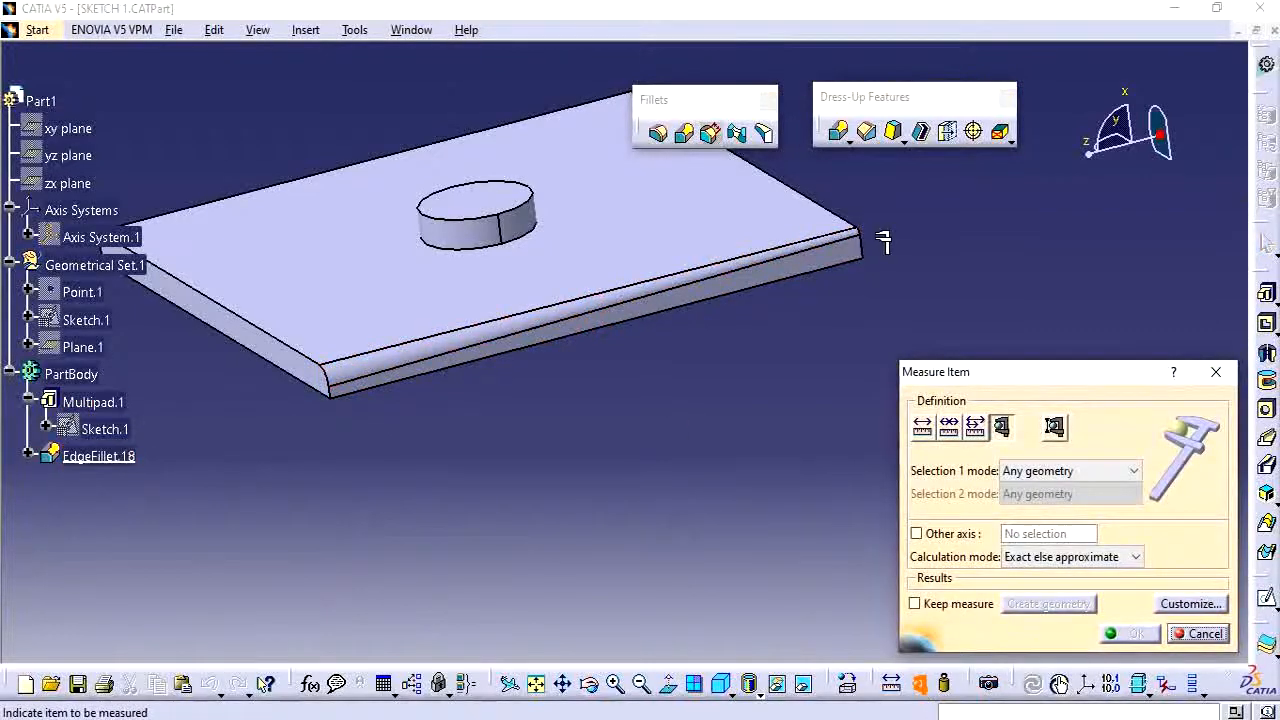
pyautogui.scroll(1, 868, 247)
pyautogui.moveTo(866, 247); pyautogui.dragTo(845, 341, button='middle')
pyautogui.click(799, 377)
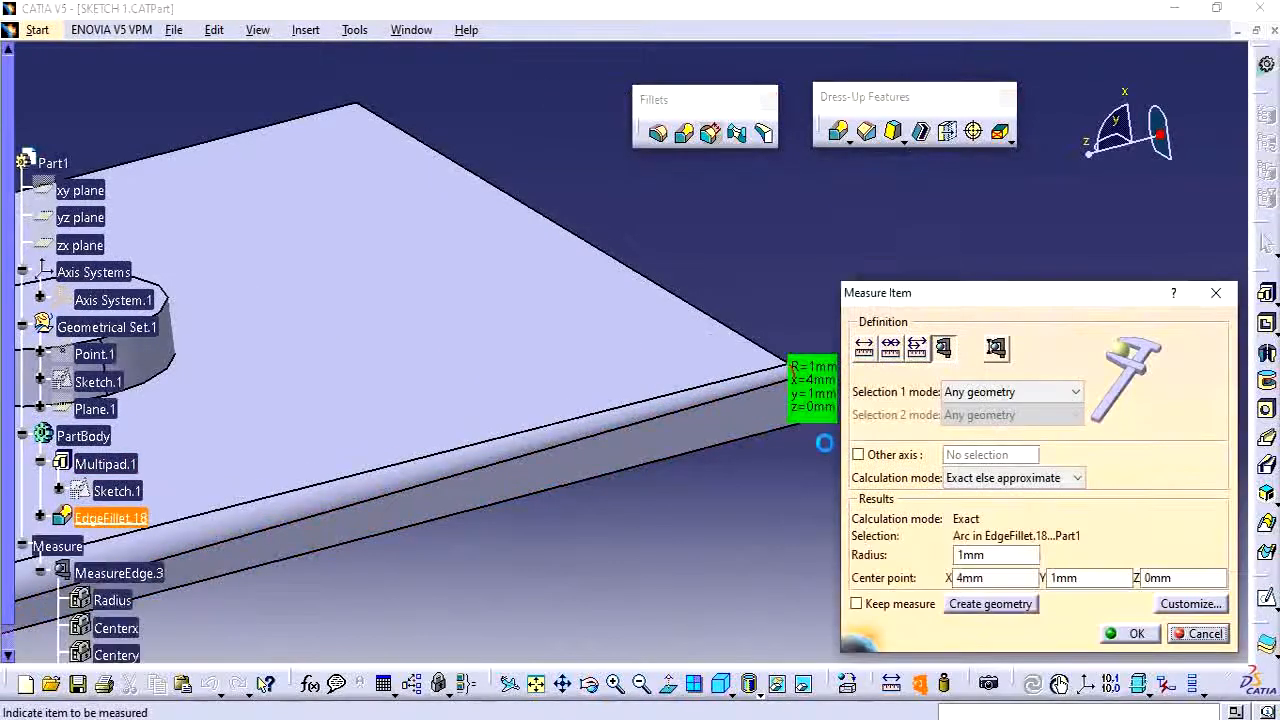
pyautogui.click(1220, 640)
pyautogui.moveTo(571, 434); pyautogui.dragTo(380, 443, button='middle')
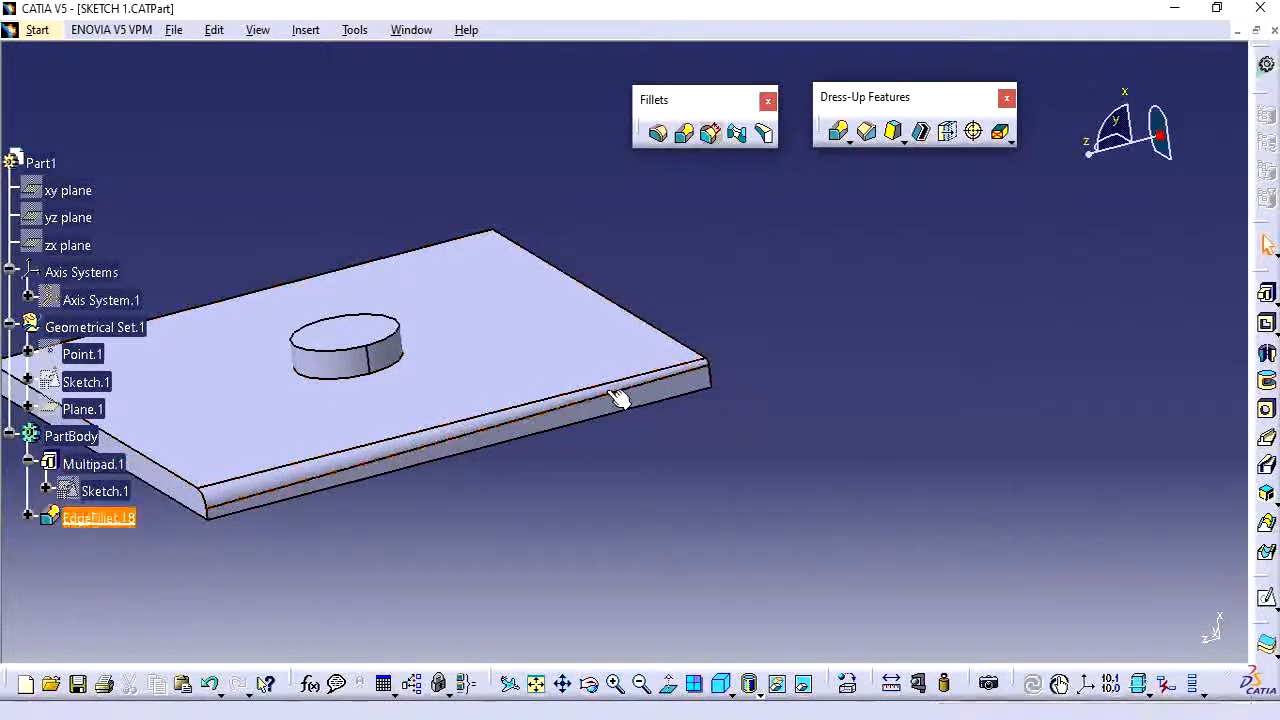
pyautogui.moveTo(617, 477); pyautogui.dragTo(457, 414, button='middle')
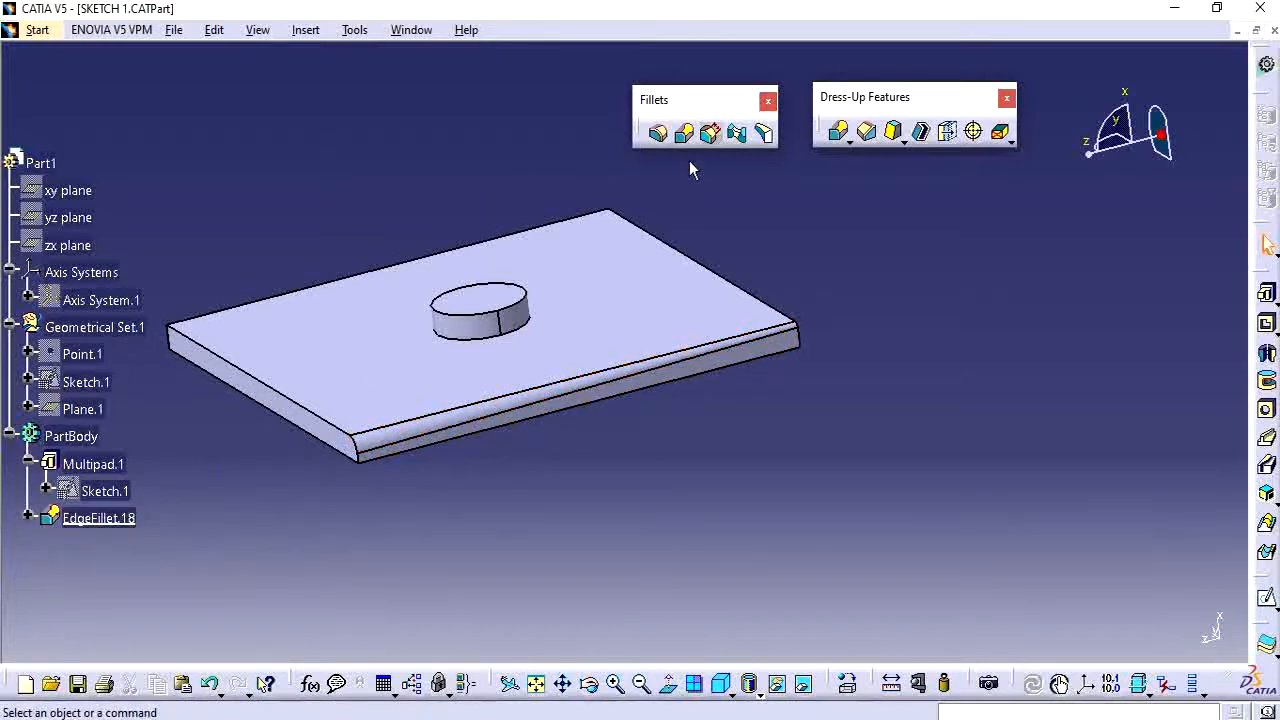
# Delete the variable radius fillet EdgeFillet.18.
pyautogui.click(125, 518)
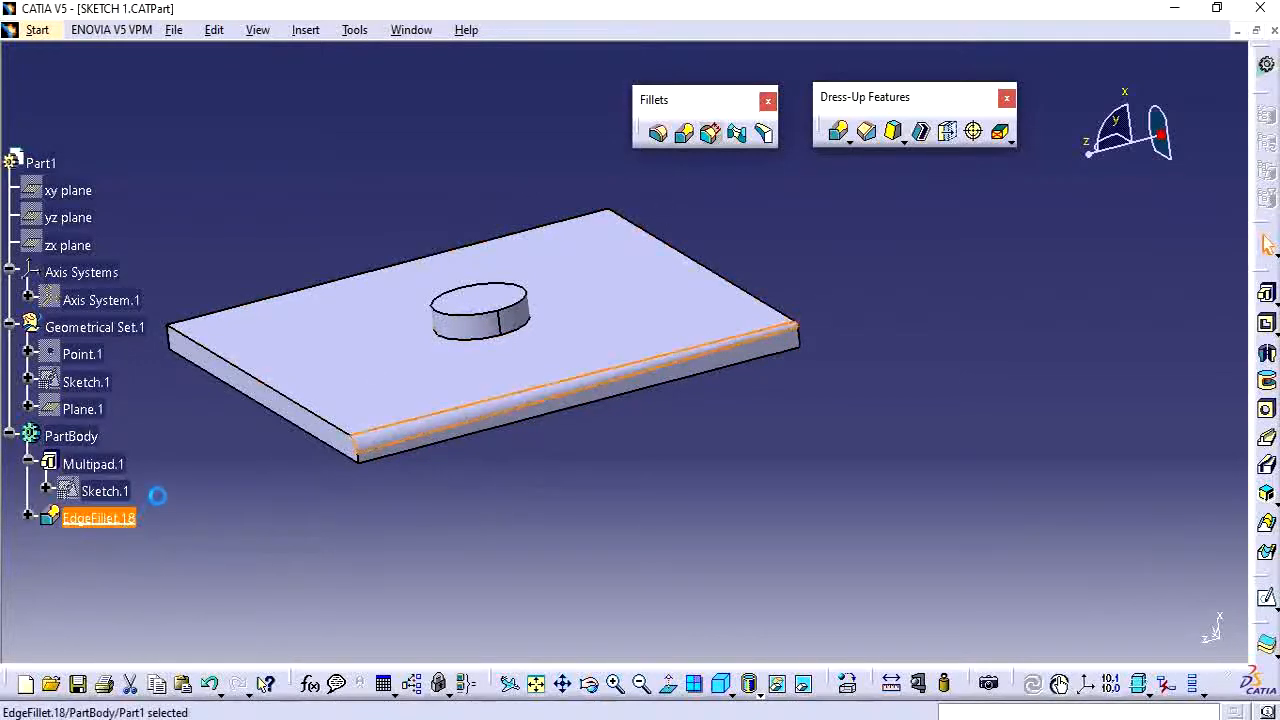
pyautogui.press('Delete')
pyautogui.click(1131, 625)
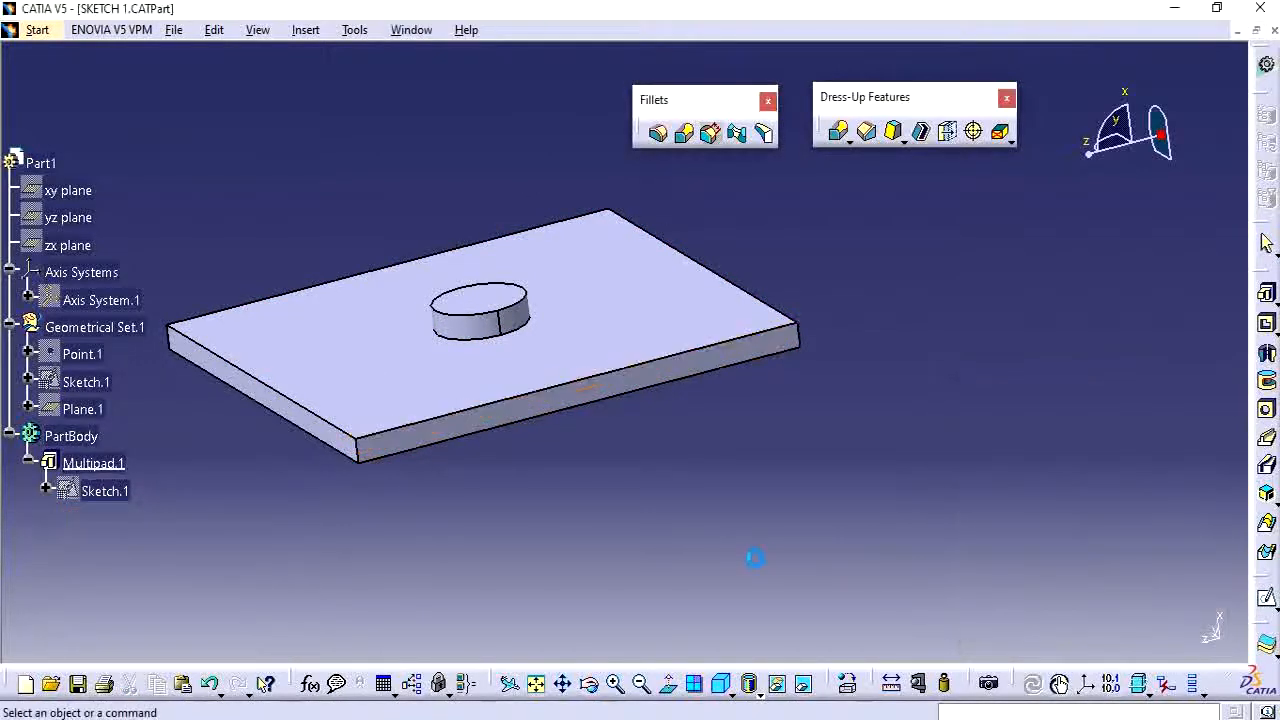
# Create a chordal fillet with 1mm chordal length on the plate's front top edge, adding two extra points along the edge.
pyautogui.click(710, 134)
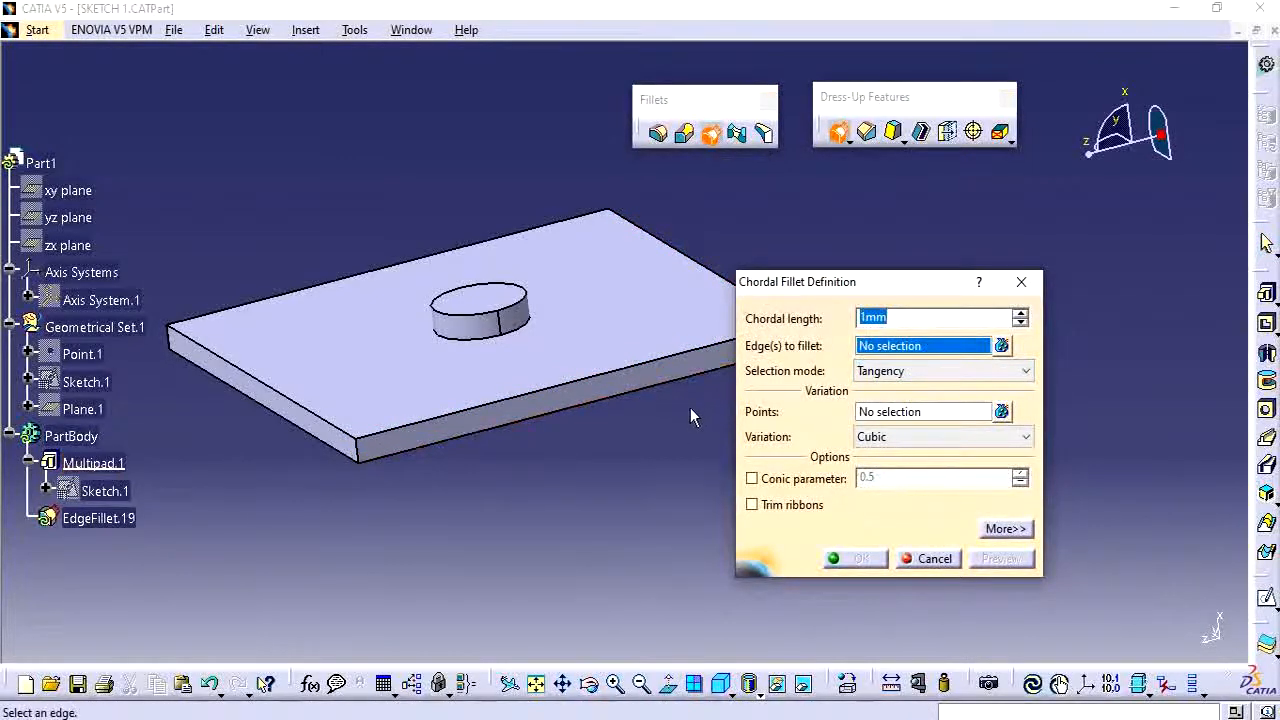
pyautogui.click(586, 378)
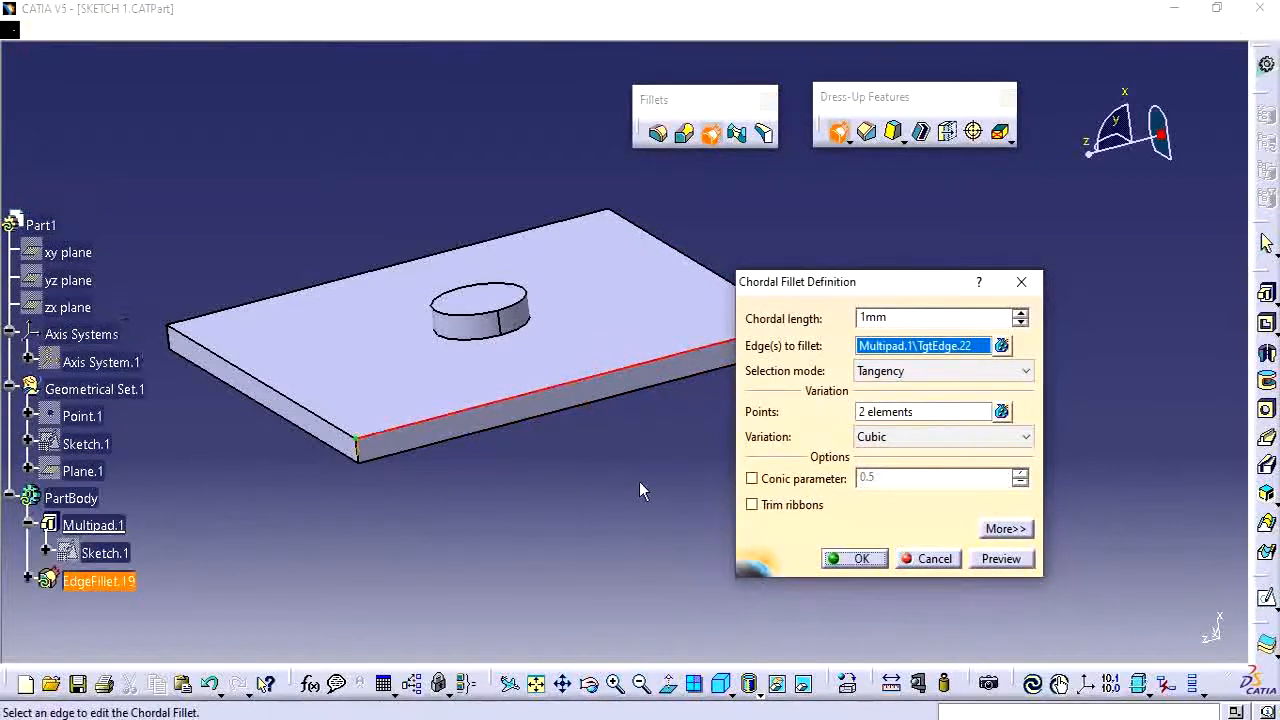
pyautogui.moveTo(640, 484); pyautogui.dragTo(684, 446, button='middle')
pyautogui.moveTo(569, 445); pyautogui.dragTo(561, 456, button='middle')
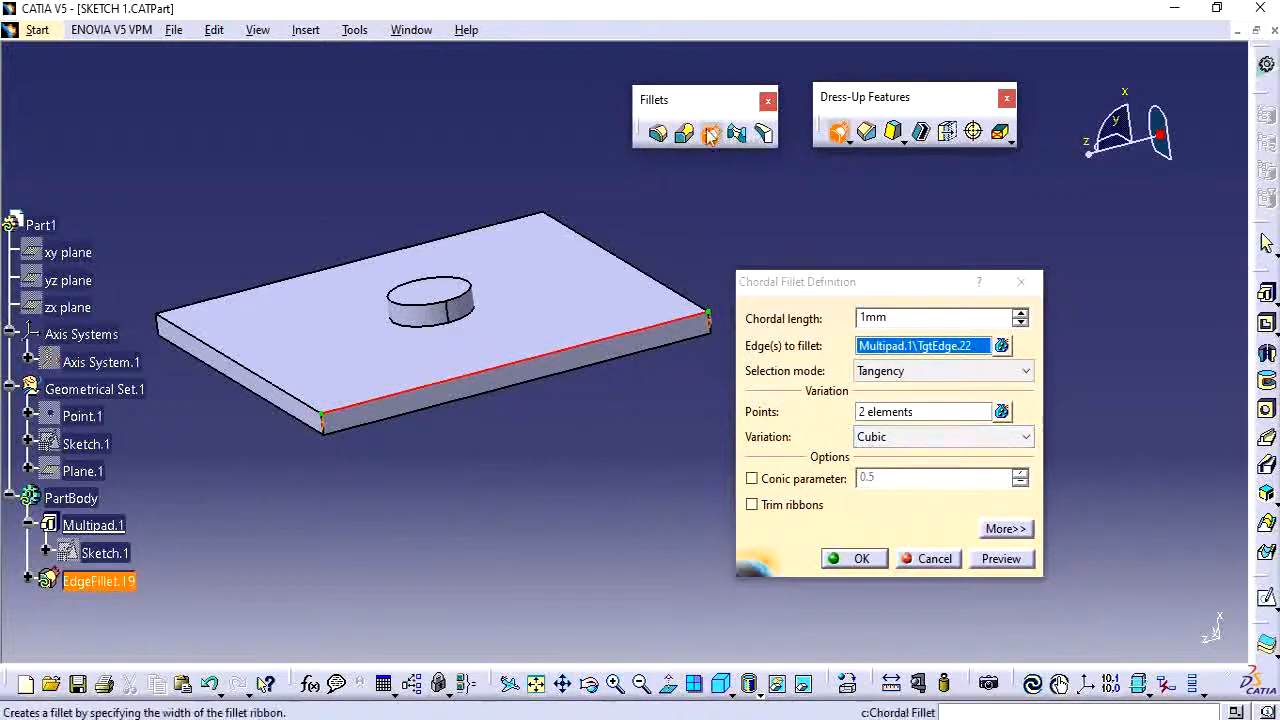
pyautogui.click(912, 410)
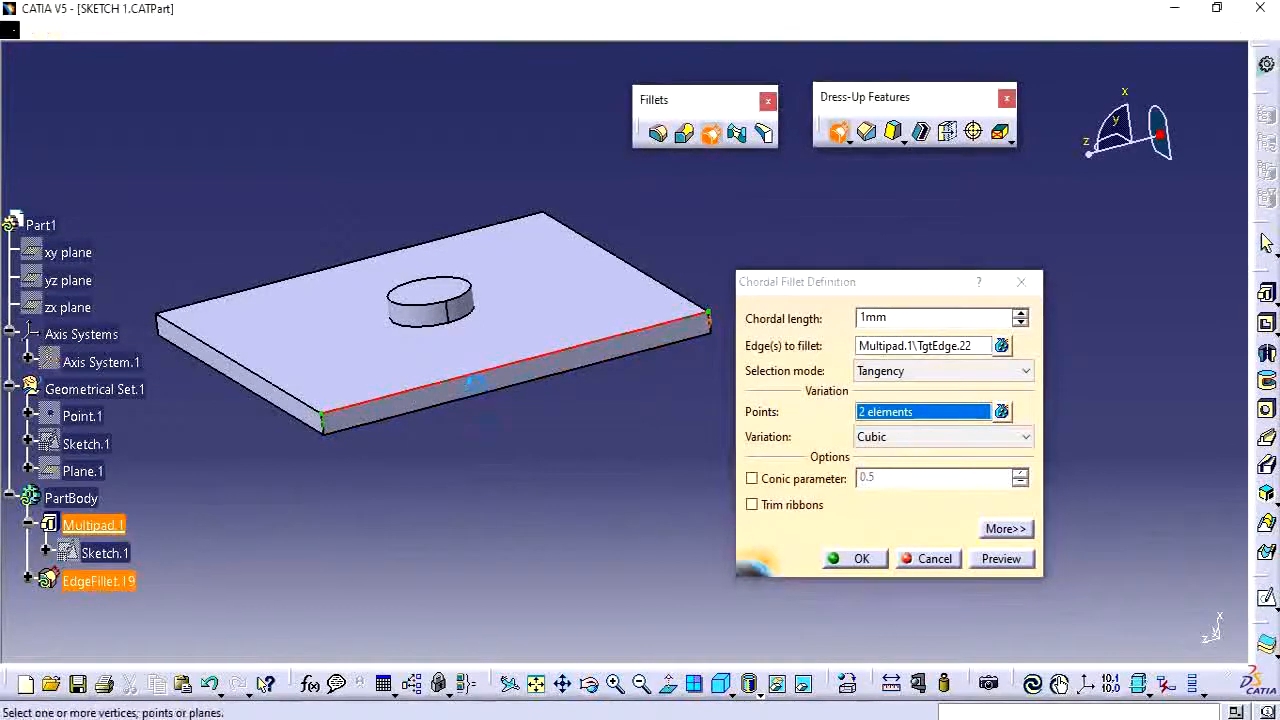
pyautogui.click(407, 397)
pyautogui.click(614, 342)
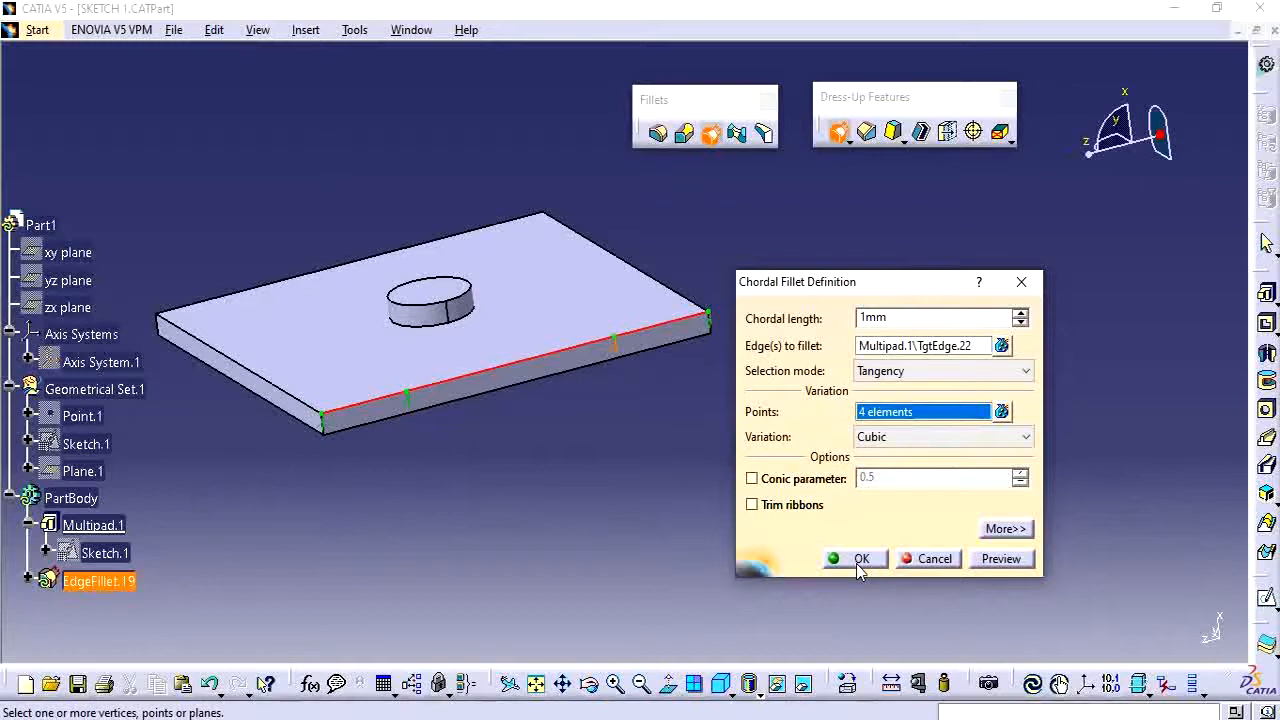
pyautogui.click(858, 560)
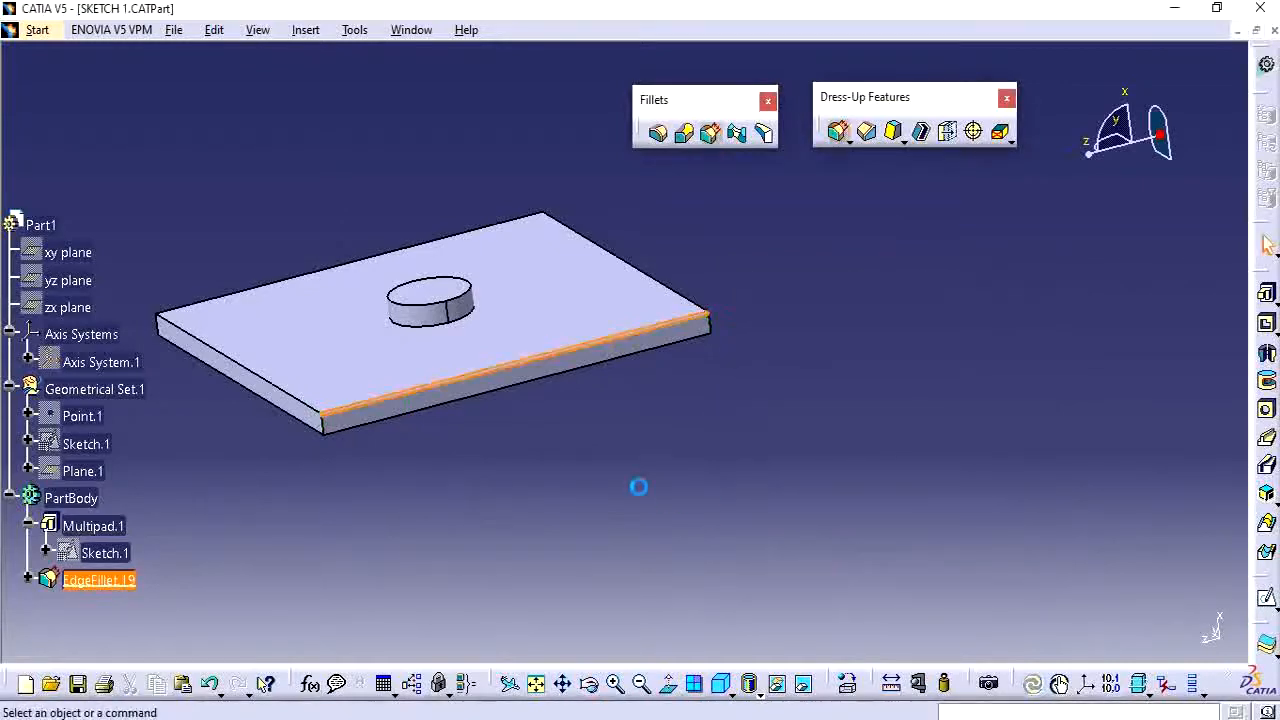
# Delete the chordal fillet EdgeFillet.19.
pyautogui.moveTo(517, 486); pyautogui.dragTo(703, 394, button='middle')
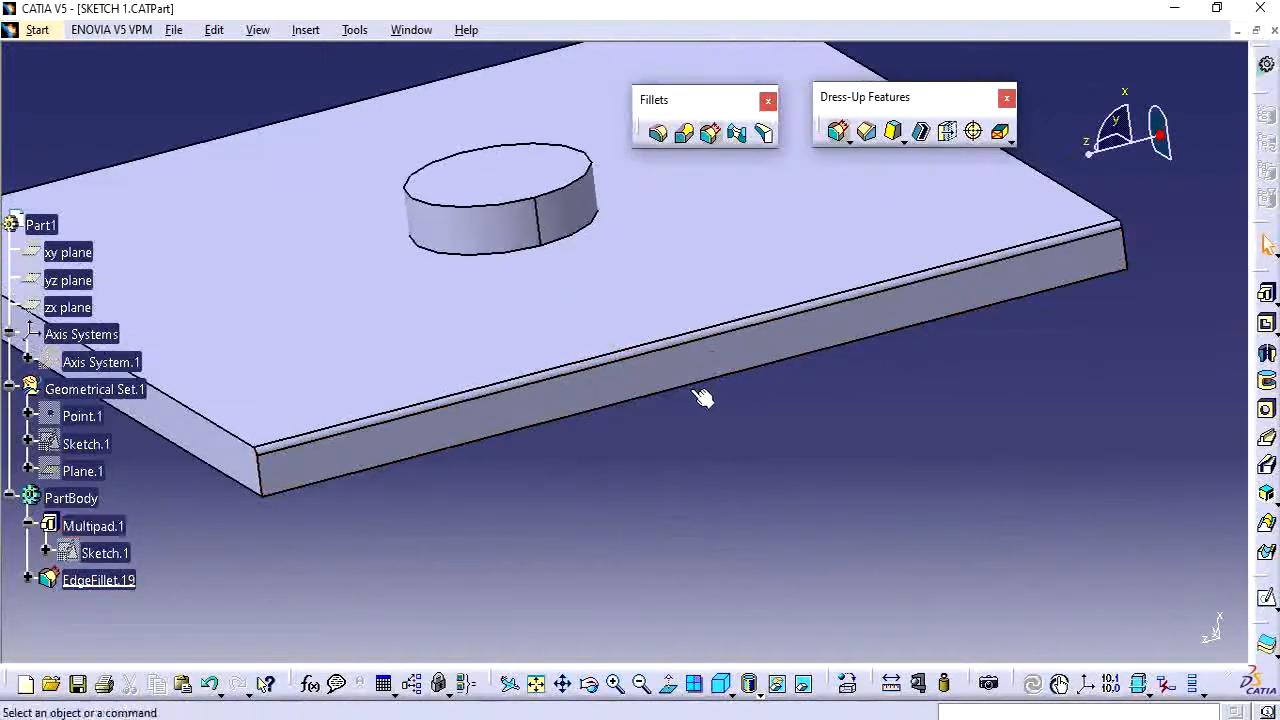
pyautogui.click(553, 390)
pyautogui.click(793, 494)
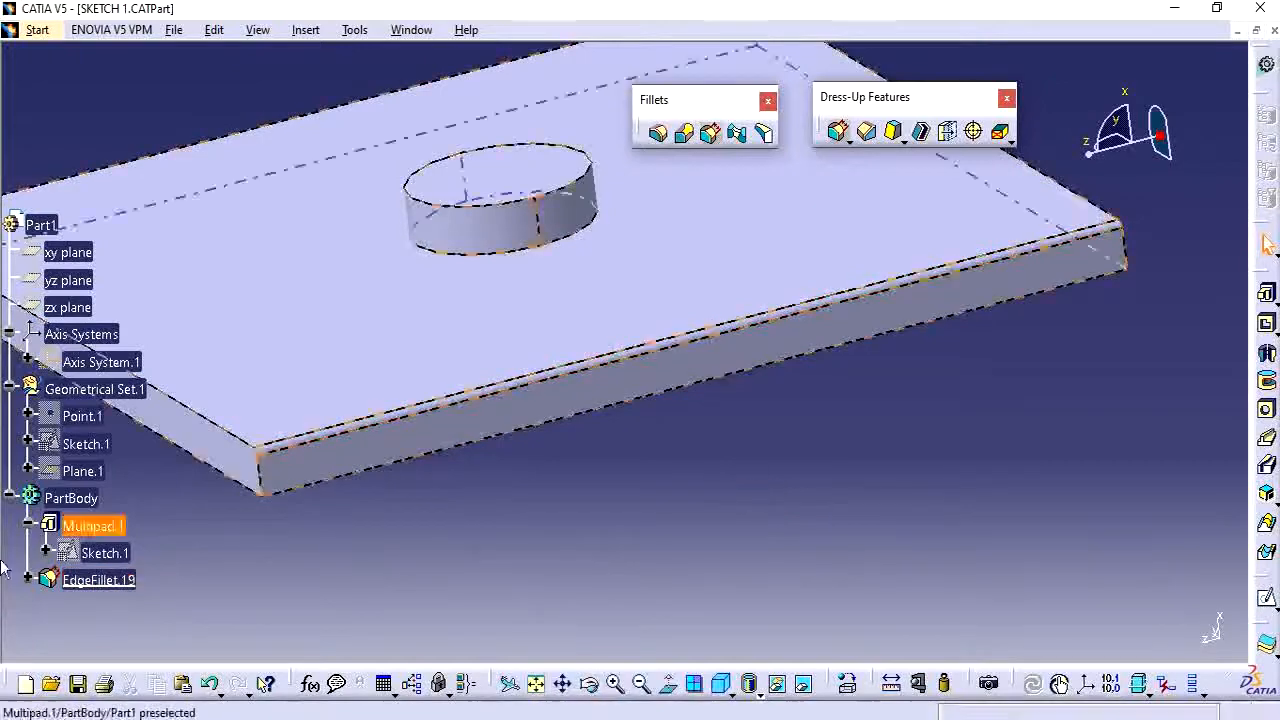
pyautogui.click(112, 588)
pyautogui.press('Delete')
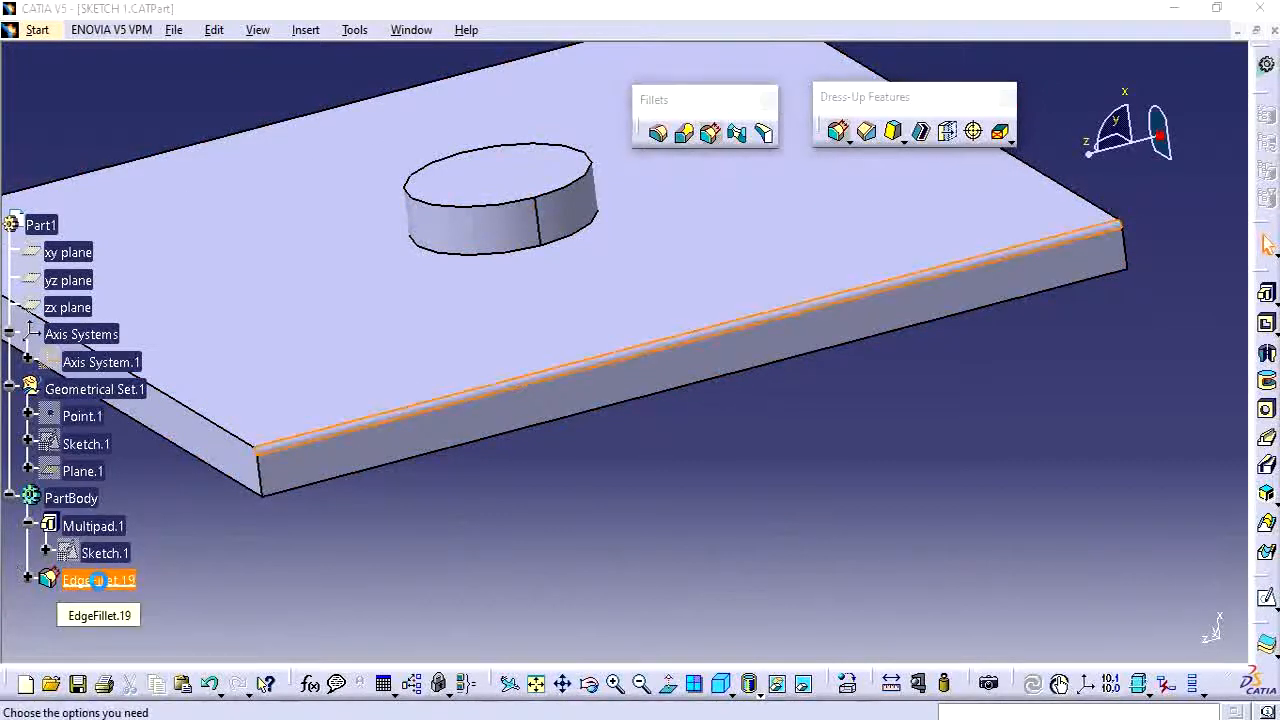
pyautogui.click(1118, 630)
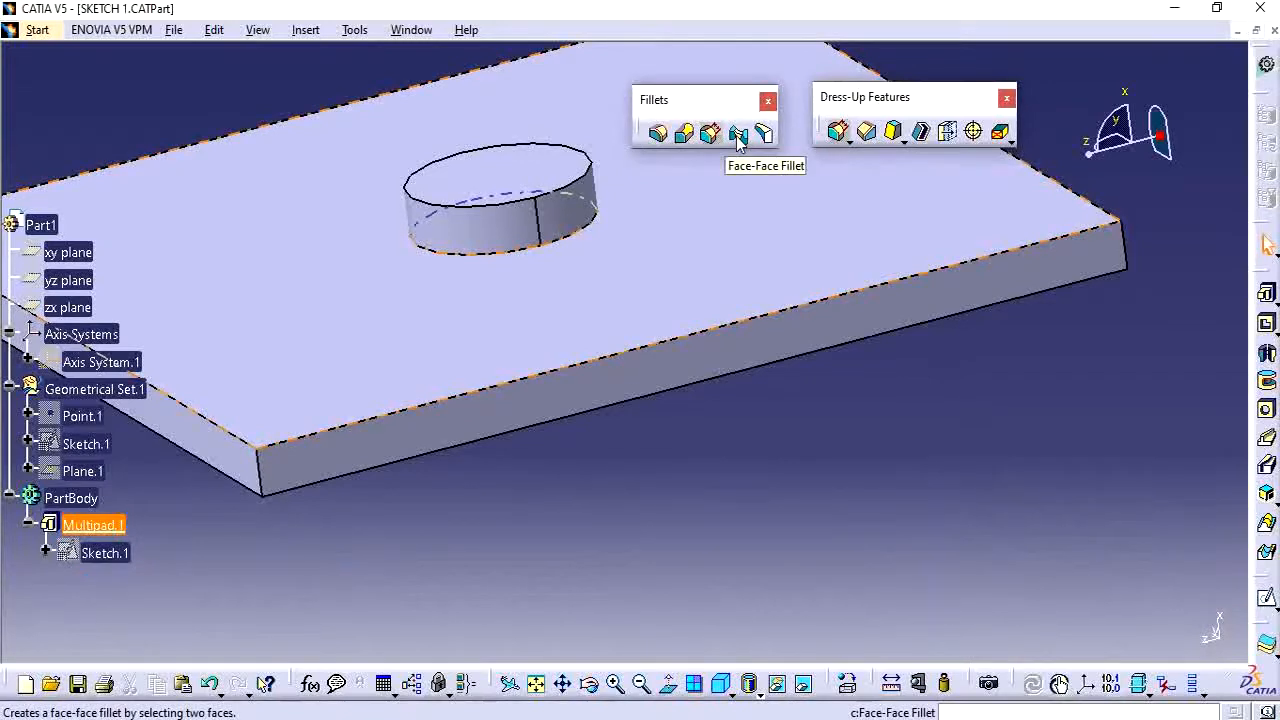
# Create a 5mm face-face fillet between the plate's front and left side faces.
pyautogui.moveTo(563, 474); pyautogui.dragTo(637, 437, button='middle')
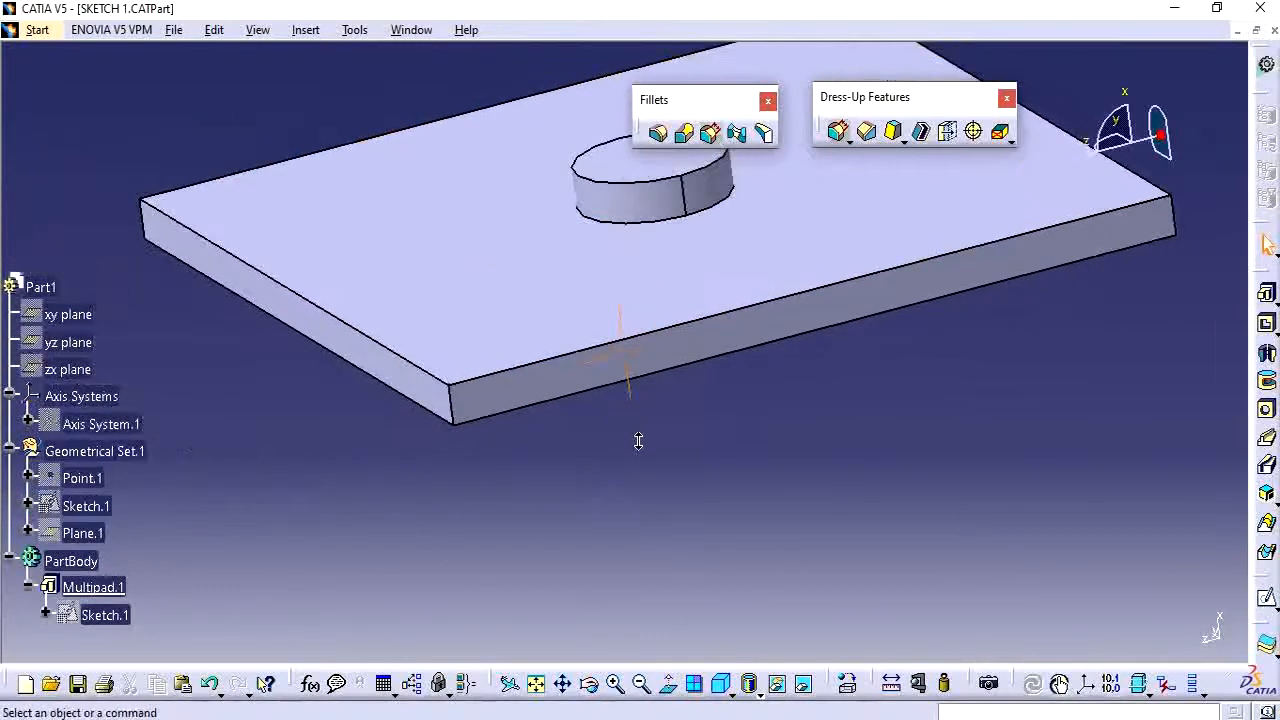
pyautogui.click(452, 400)
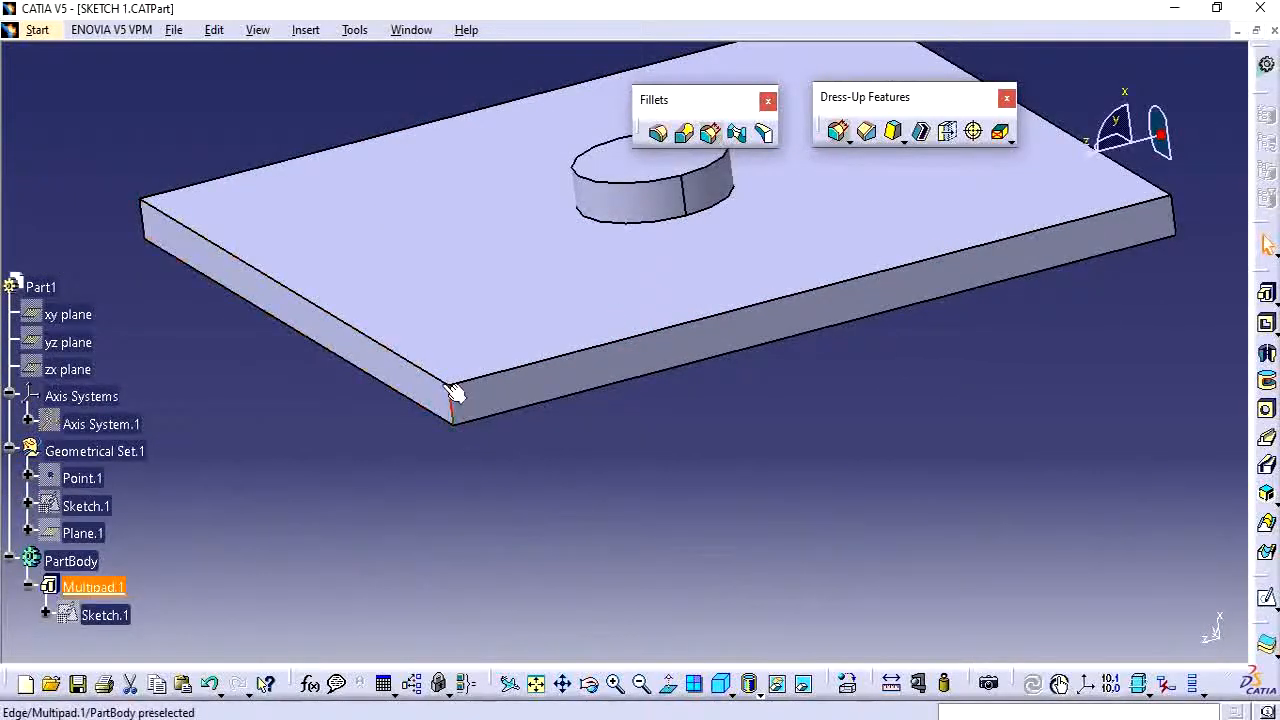
pyautogui.click(523, 457)
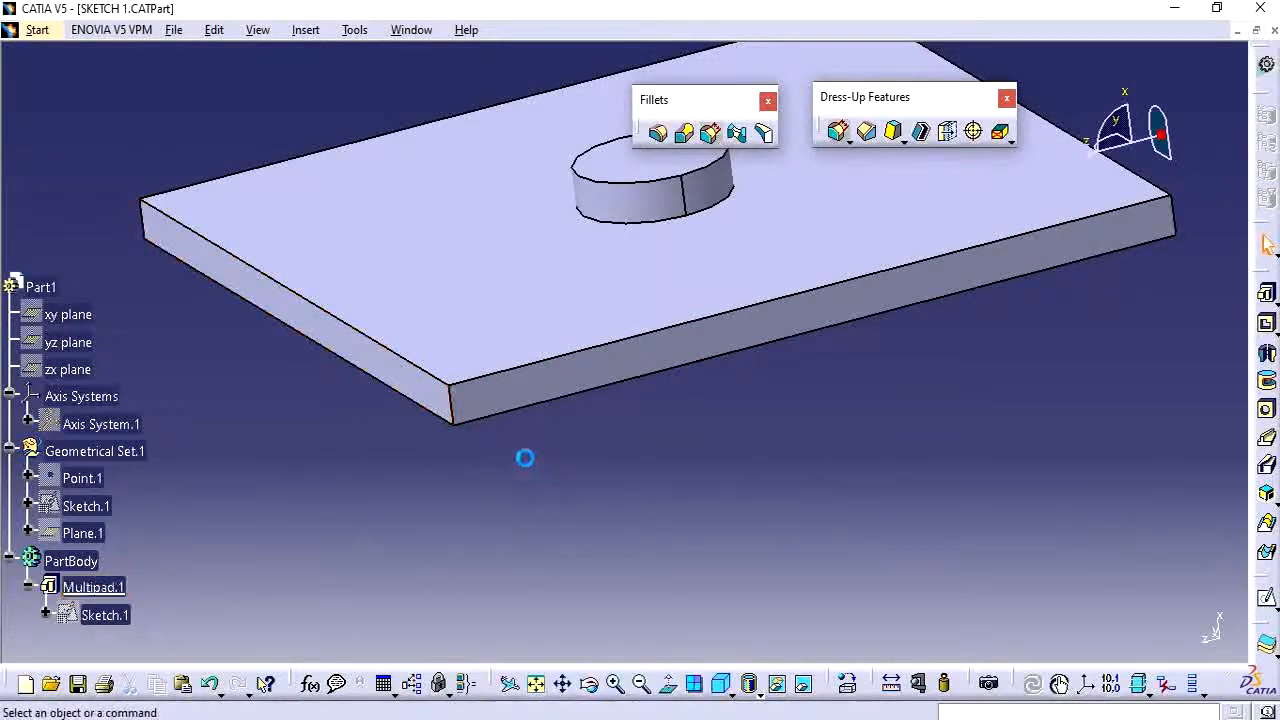
pyautogui.click(737, 133)
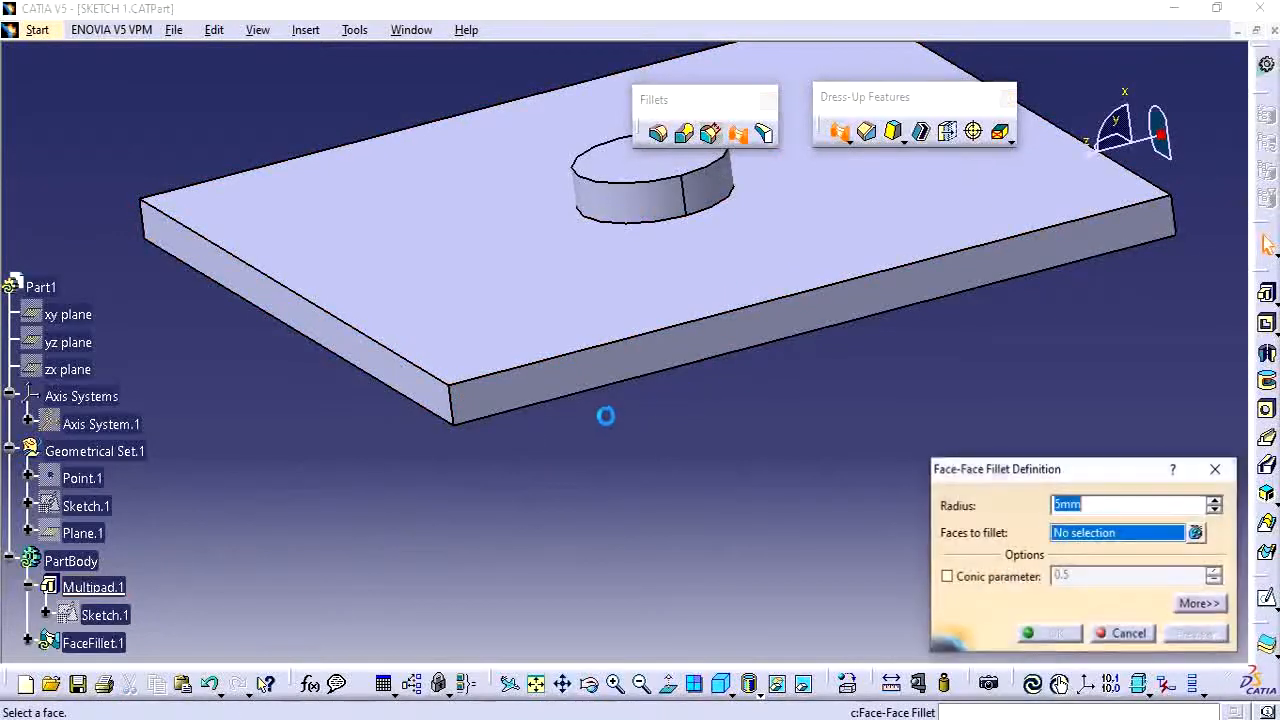
pyautogui.click(534, 394)
pyautogui.click(405, 378)
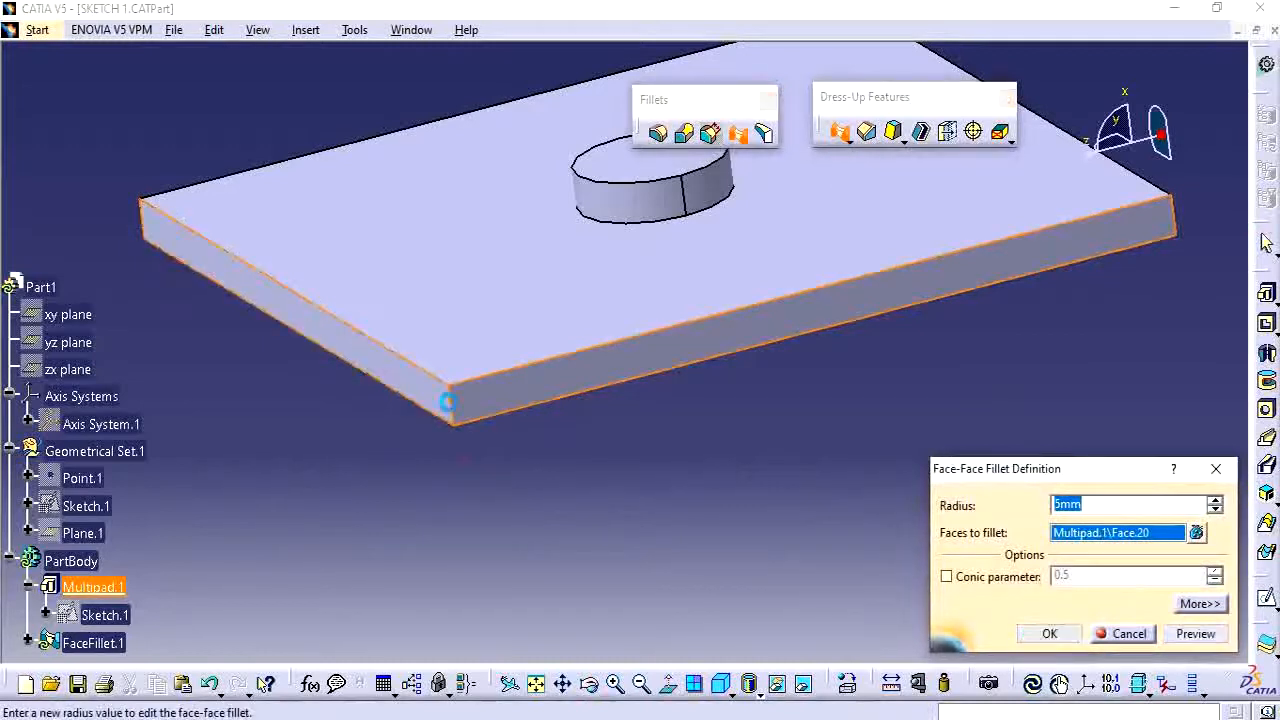
pyautogui.click(1050, 637)
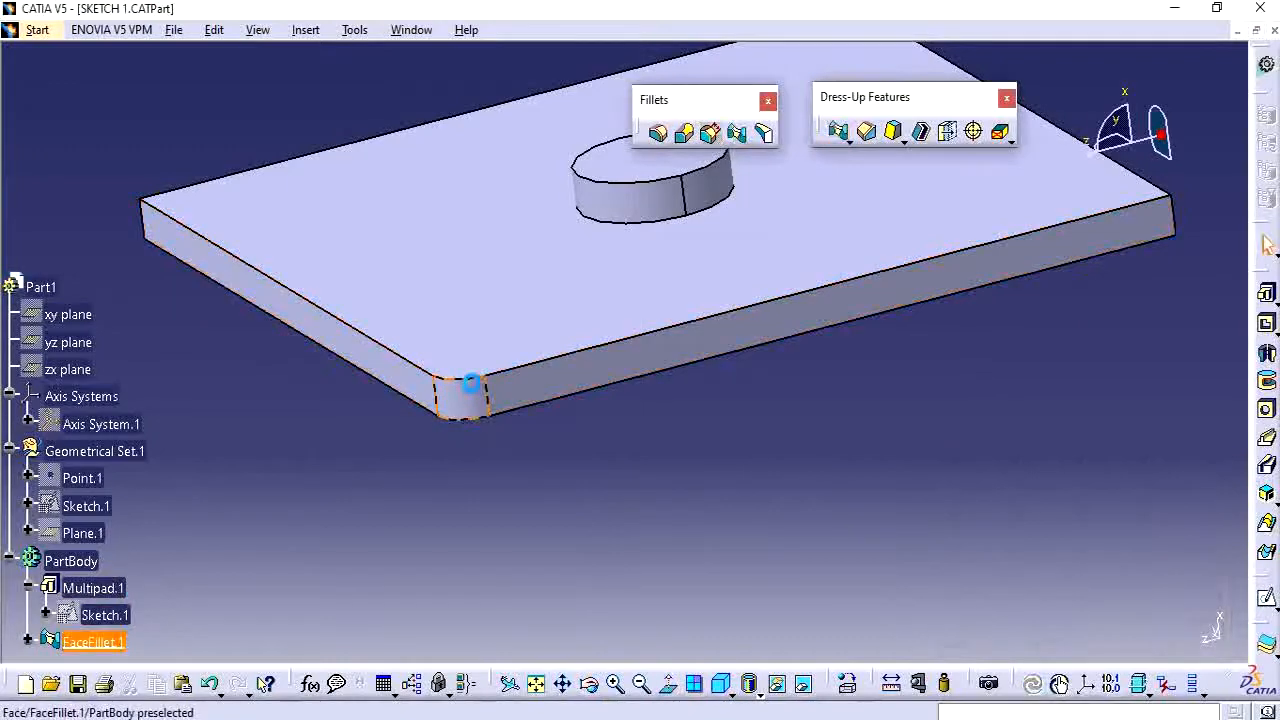
# Create a tritangent fillet between the plate's top and bottom faces, removing the long side face between them.
pyautogui.moveTo(471, 384); pyautogui.dragTo(600, 449, button='middle')
pyautogui.moveTo(791, 480); pyautogui.dragTo(539, 464, button='middle')
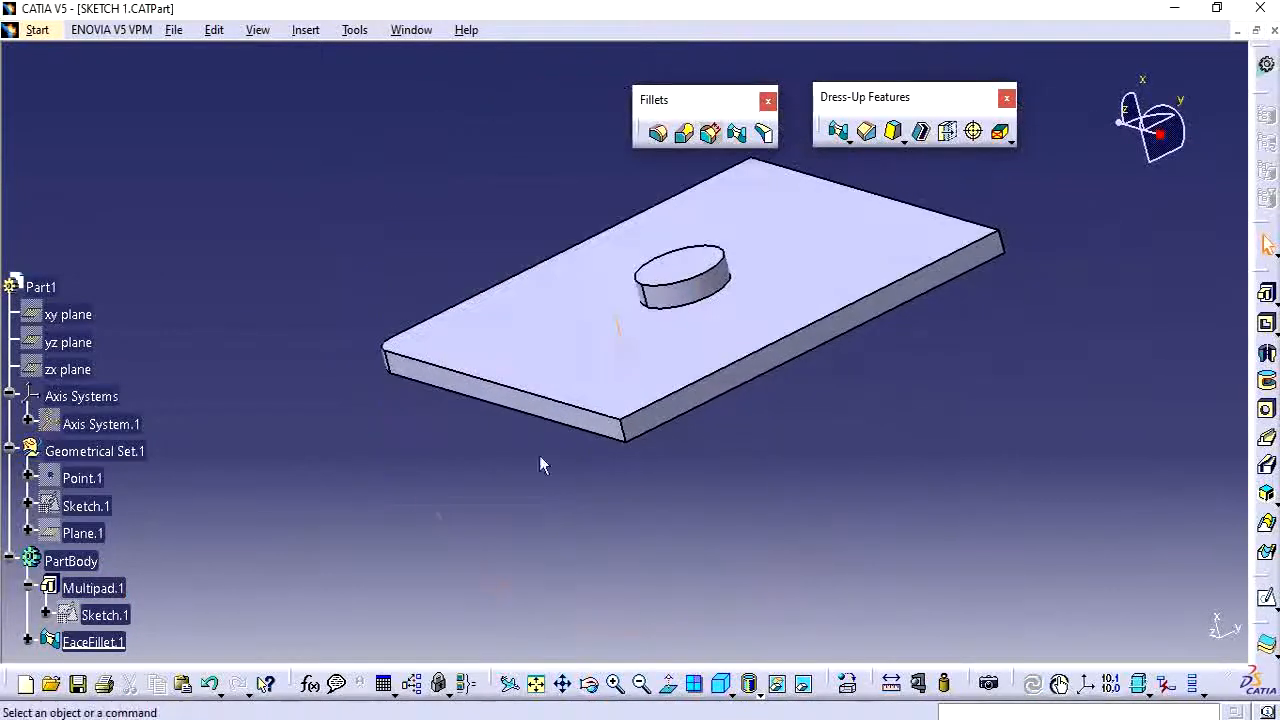
pyautogui.scroll(-3, 290, 495)
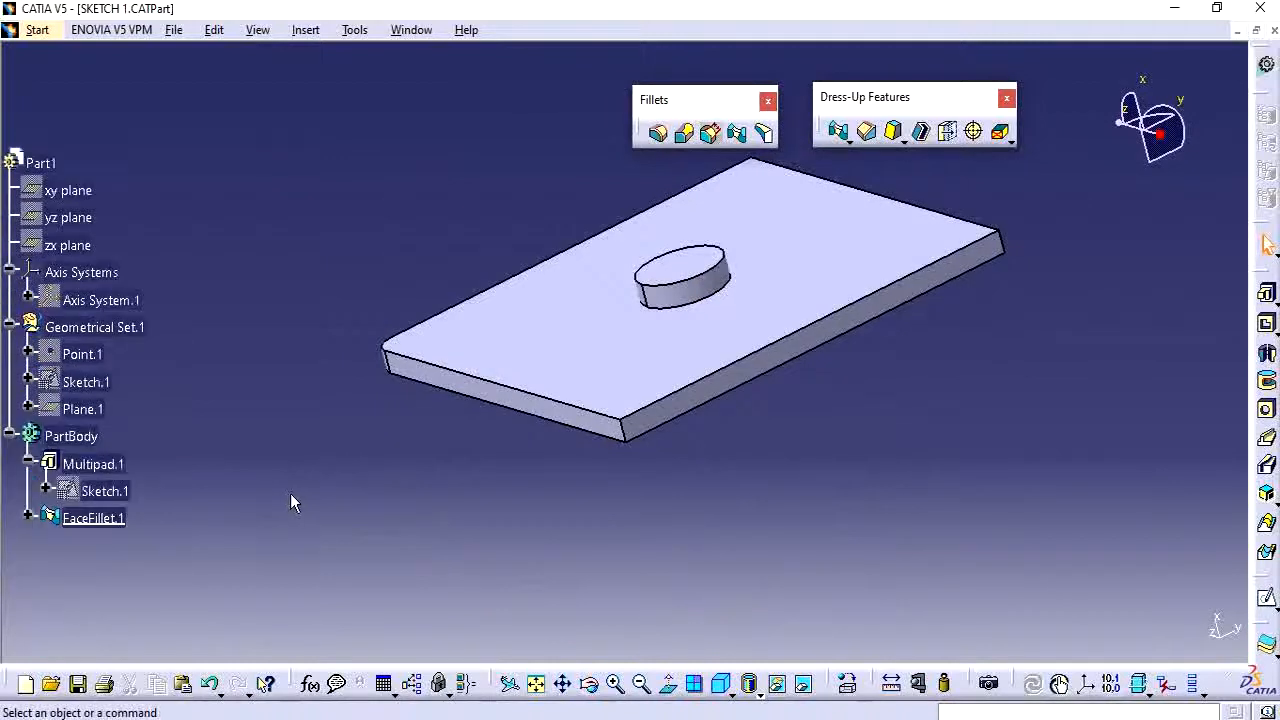
pyautogui.click(711, 379)
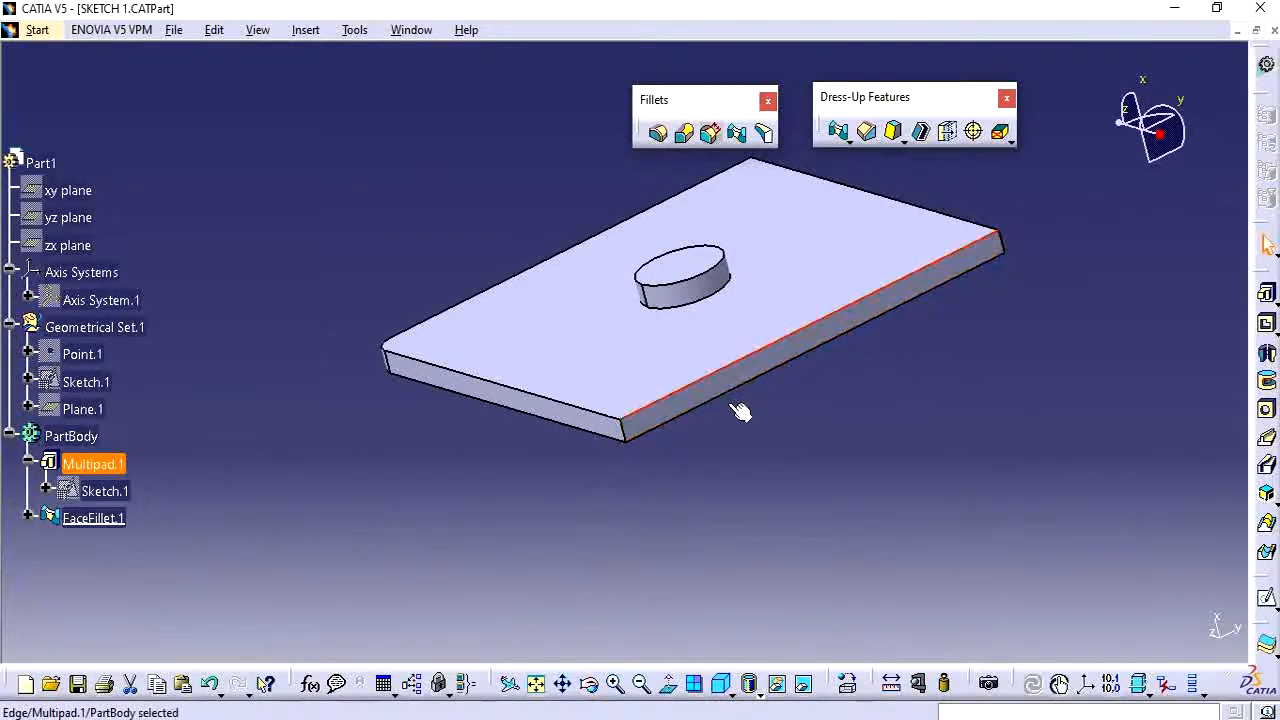
pyautogui.click(778, 440)
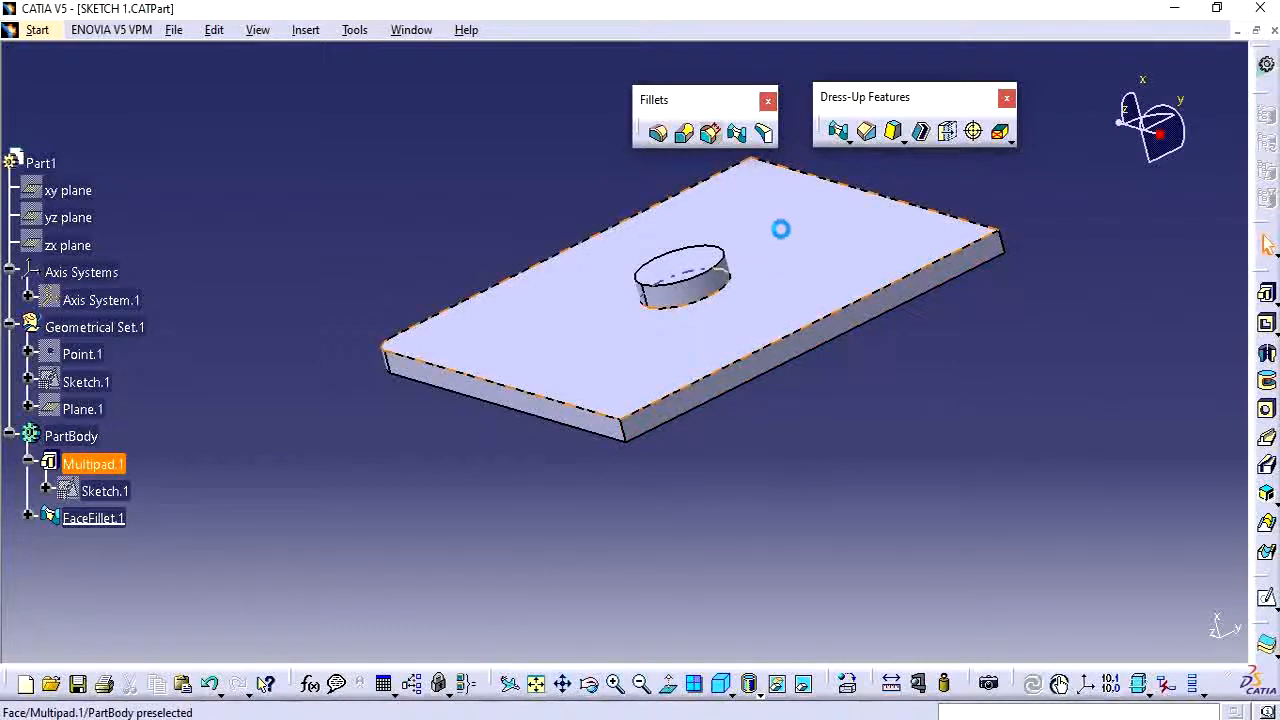
pyautogui.moveTo(780, 371); pyautogui.dragTo(771, 400, button='middle')
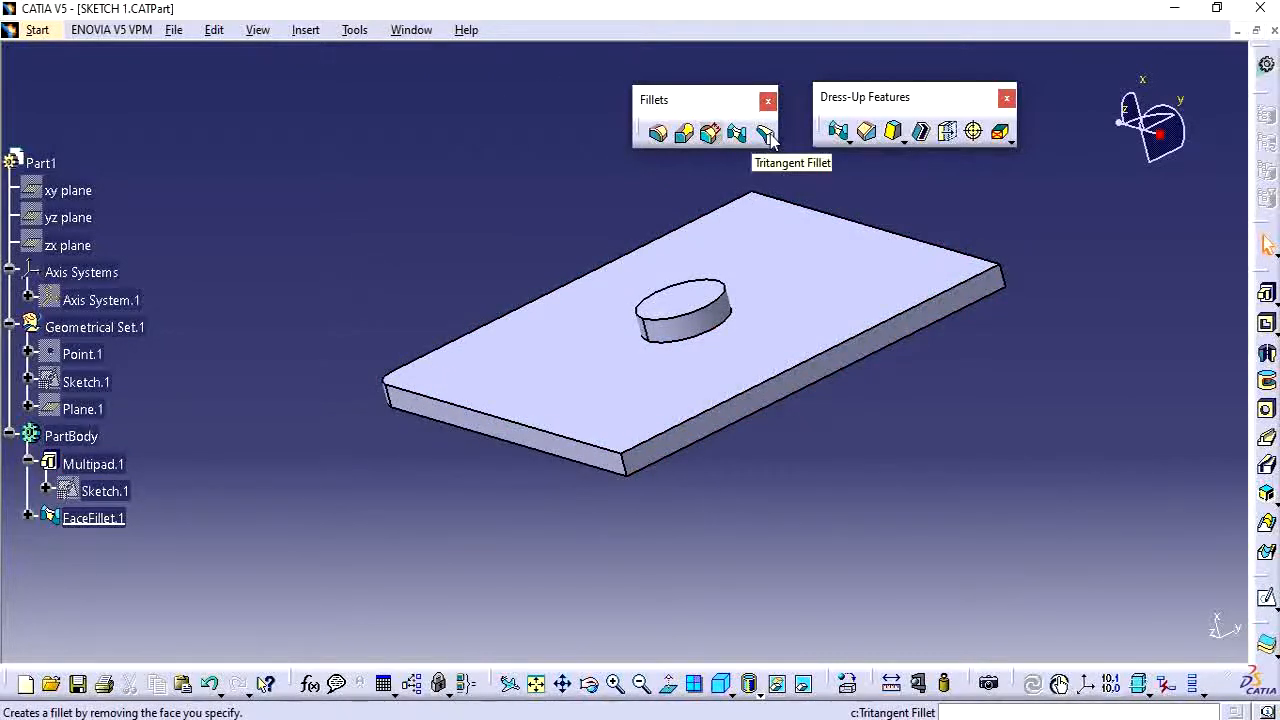
pyautogui.click(766, 134)
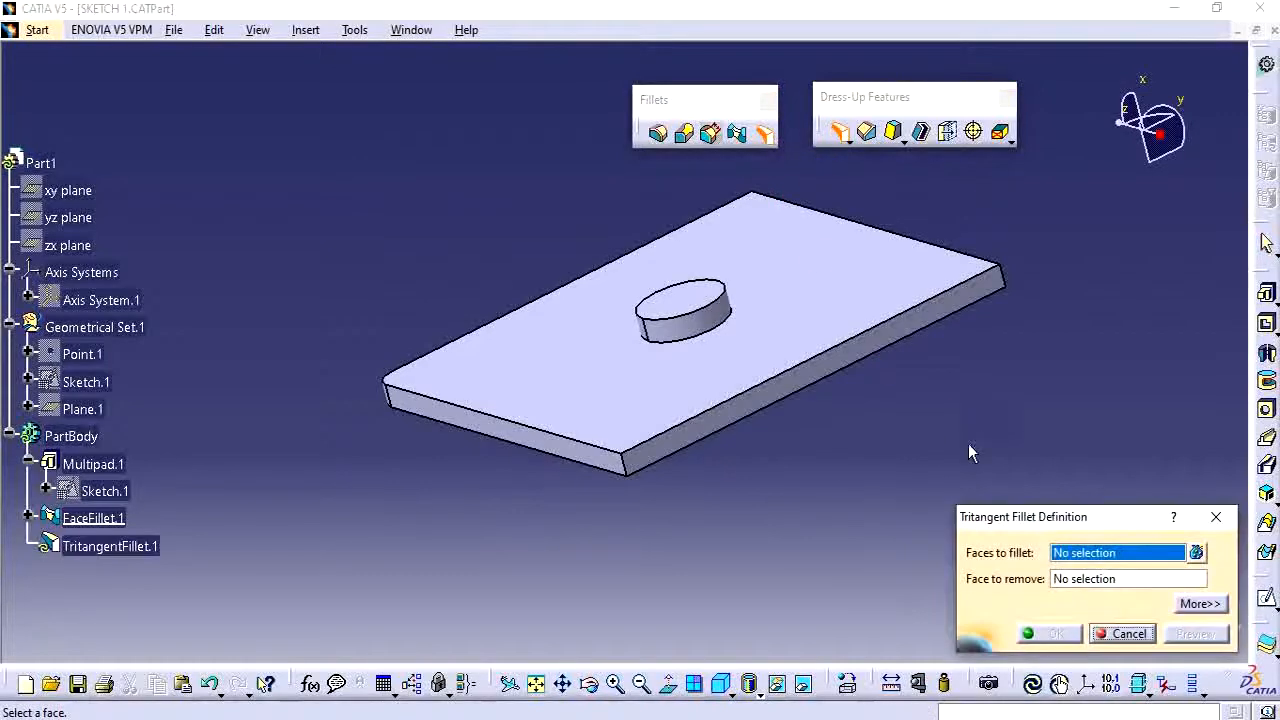
pyautogui.click(794, 329)
pyautogui.moveTo(814, 423); pyautogui.dragTo(791, 306, button='middle')
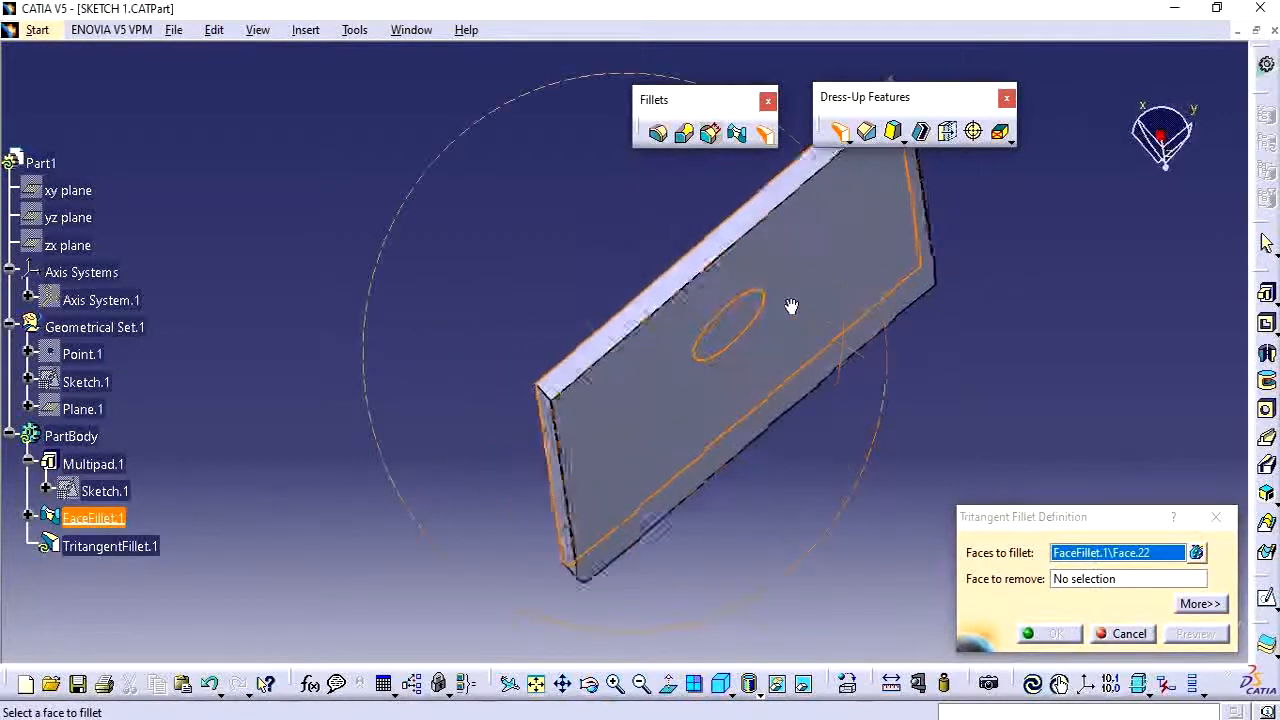
pyautogui.click(637, 400)
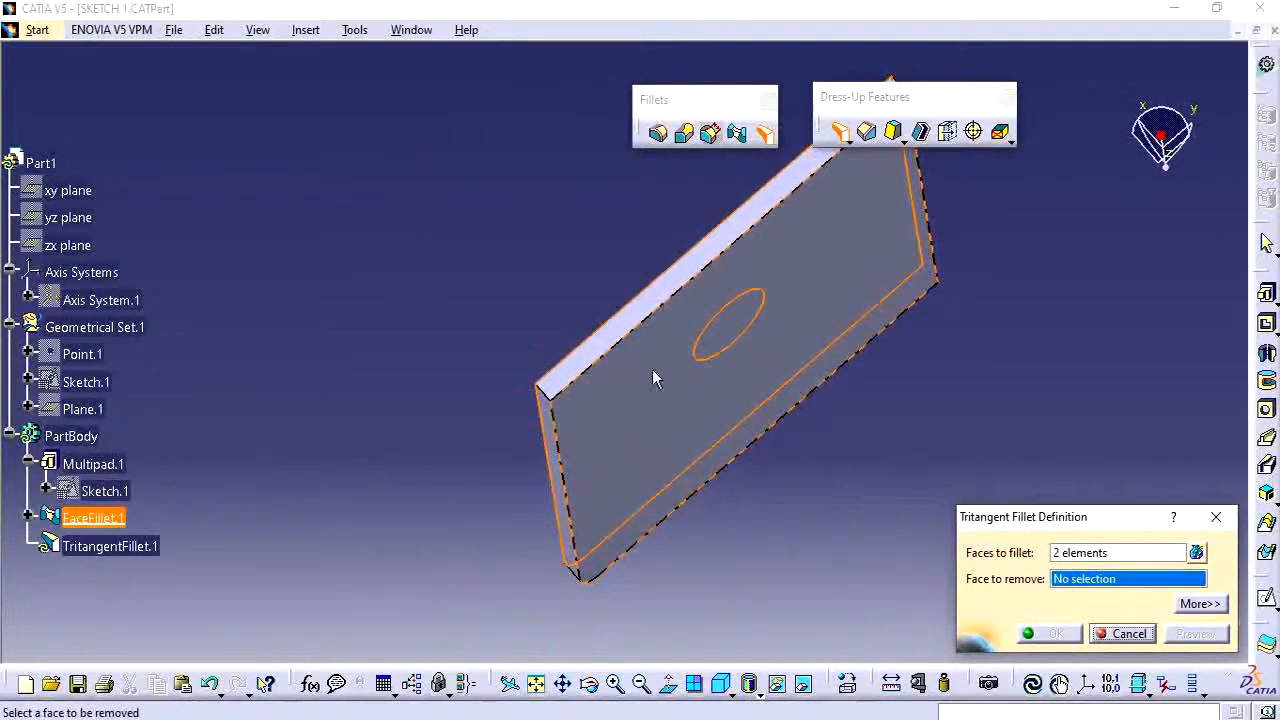
pyautogui.click(602, 336)
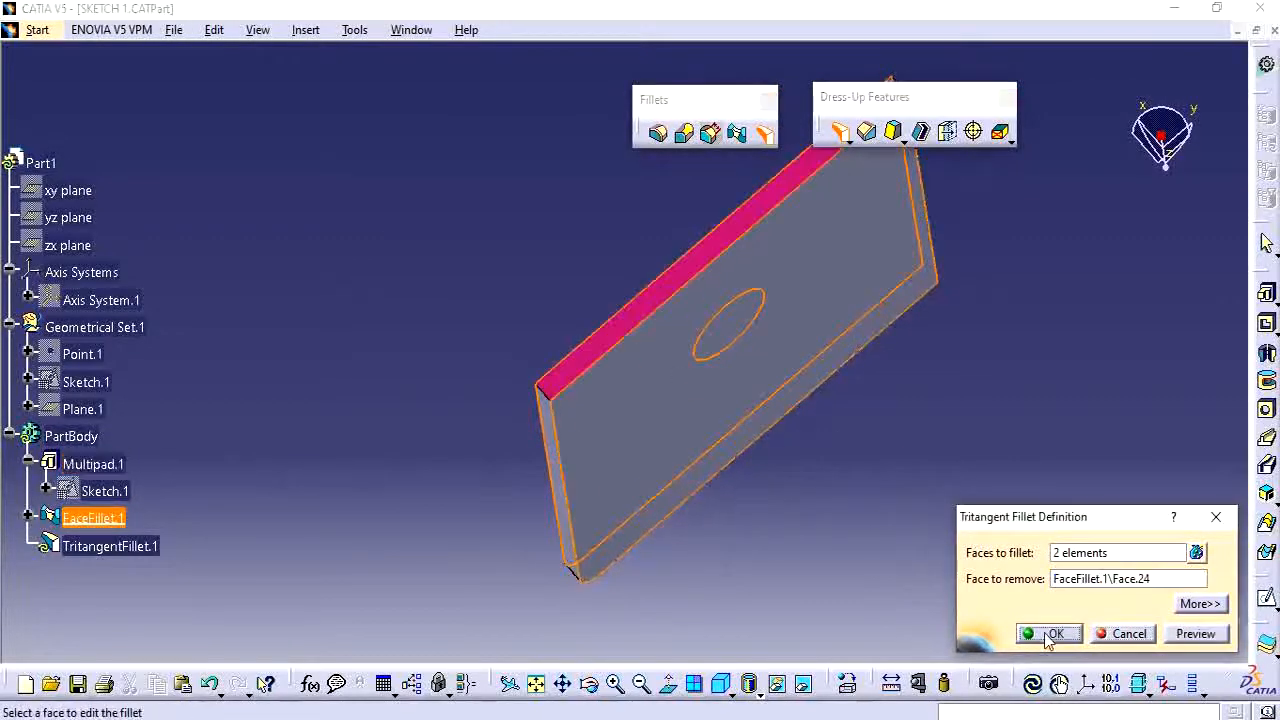
pyautogui.click(1047, 634)
# Delete the tritangent fillet TritangentFillet.1.
pyautogui.moveTo(551, 366); pyautogui.dragTo(630, 298, button='middle')
pyautogui.moveTo(634, 423); pyautogui.dragTo(652, 345, button='middle')
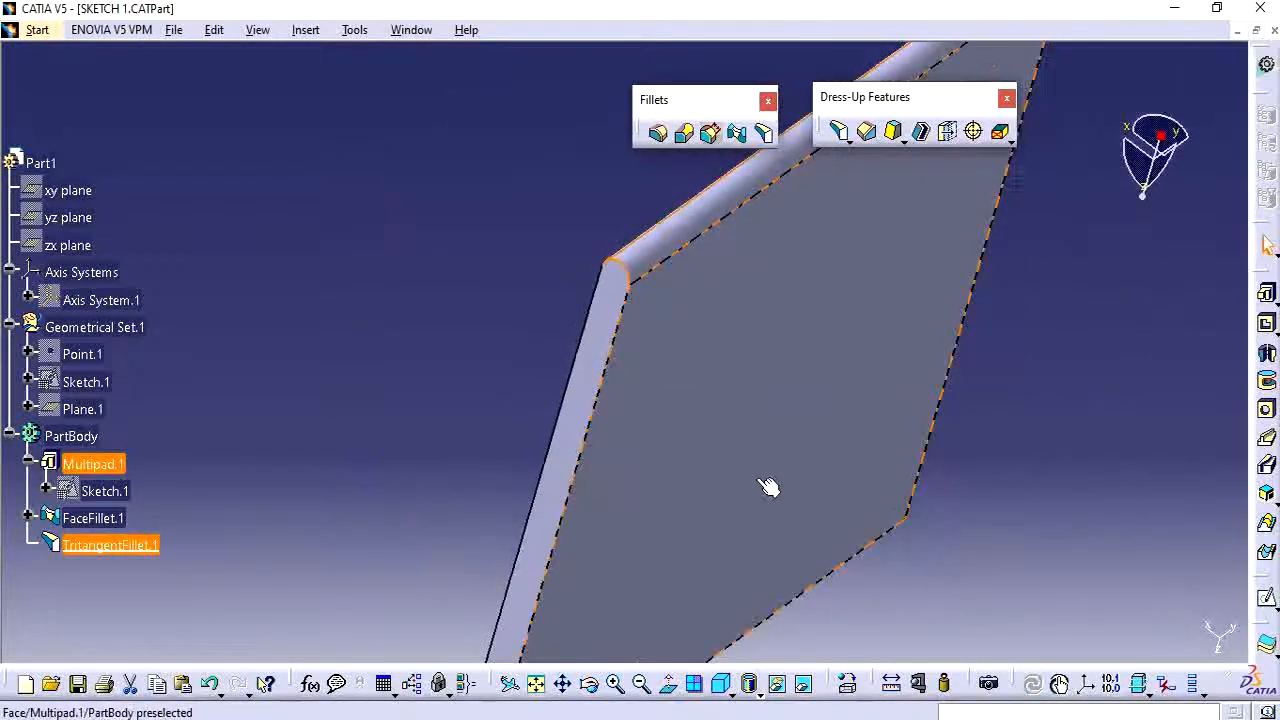
pyautogui.moveTo(768, 487); pyautogui.dragTo(574, 354, button='middle')
pyautogui.click(574, 356)
pyautogui.scroll(-5, 574, 362)
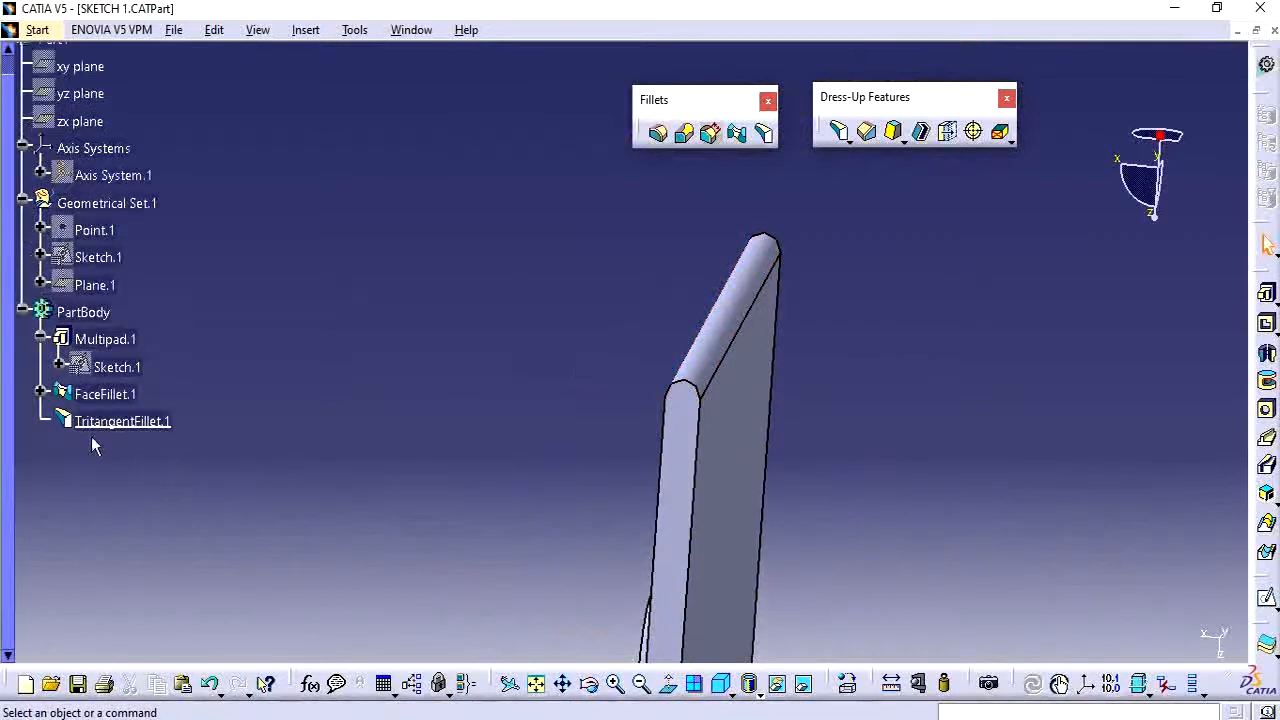
pyautogui.click(117, 422)
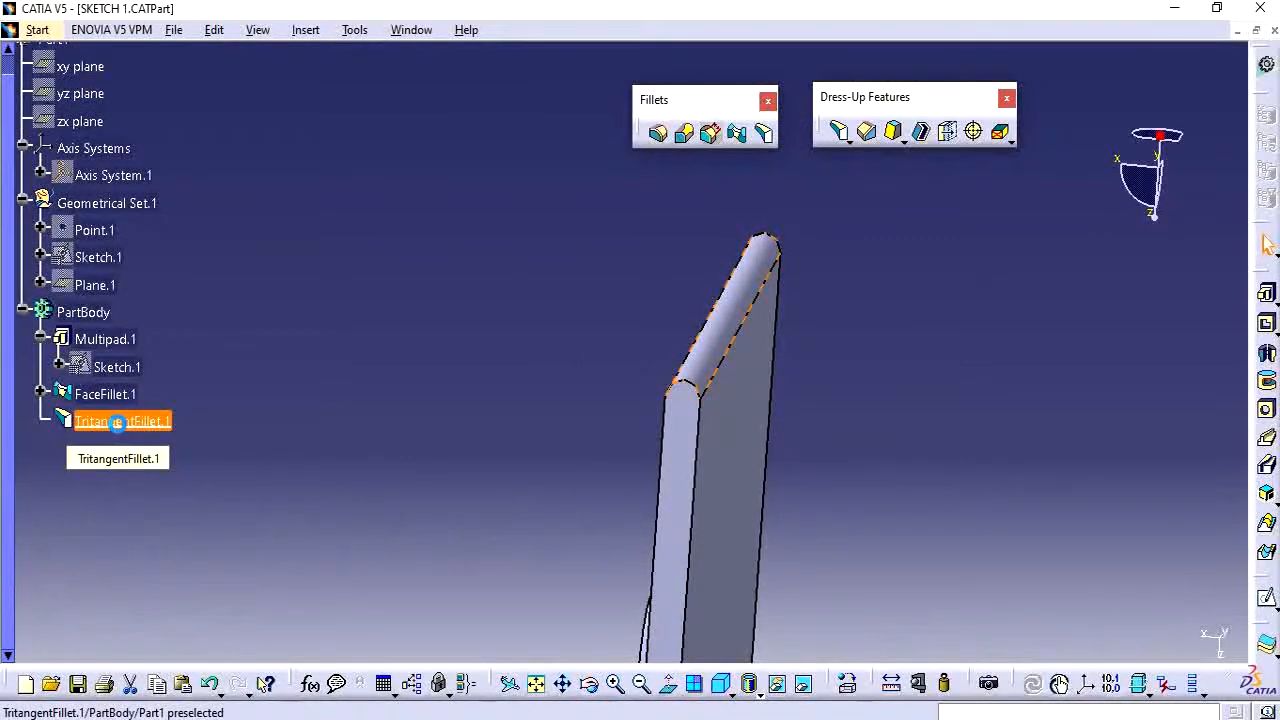
pyautogui.press('Delete')
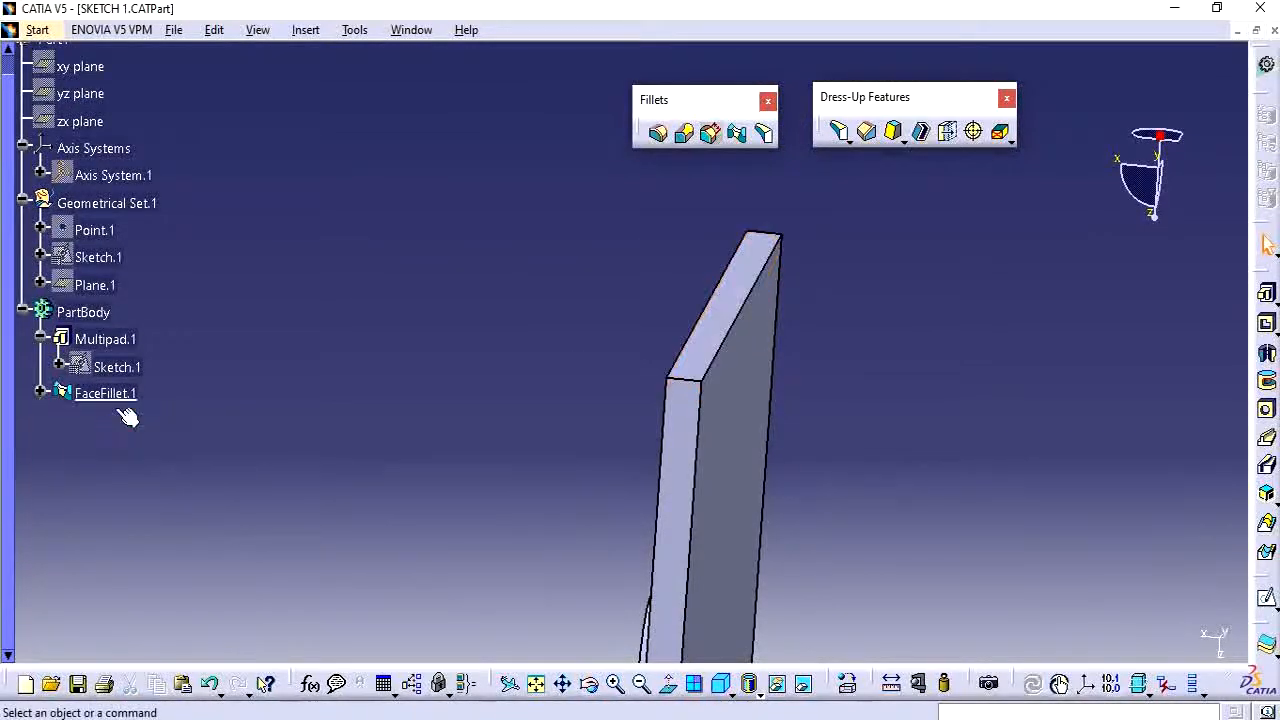
# Delete the face-face fillet FaceFillet.1.
pyautogui.click(111, 396)
pyautogui.press('Delete')
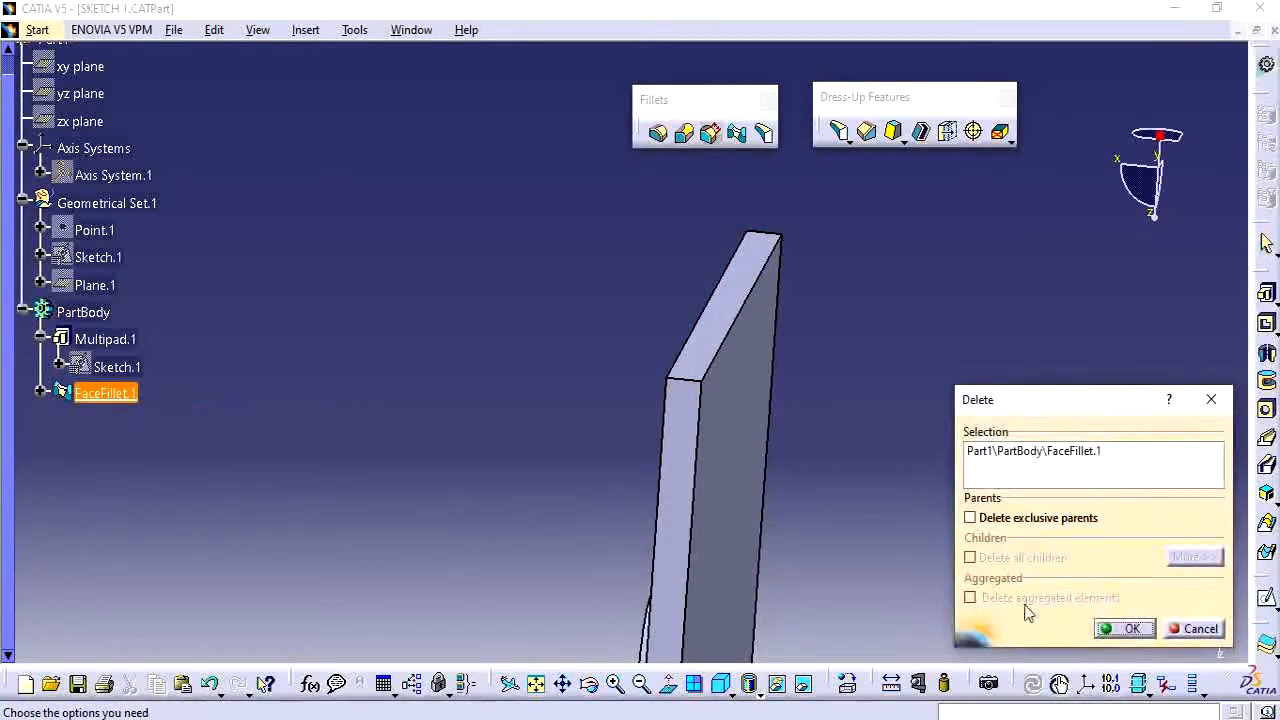
pyautogui.click(1120, 628)
pyautogui.moveTo(706, 289); pyautogui.dragTo(711, 623, button='middle')
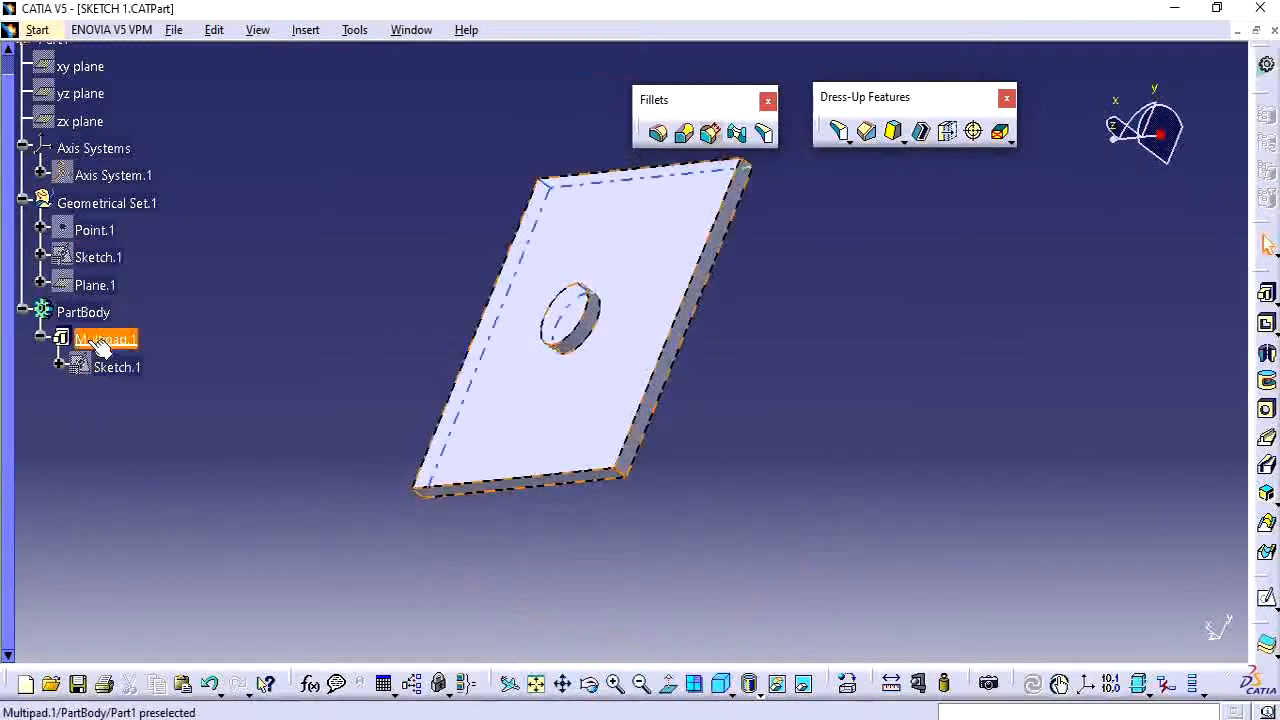
pyautogui.click(657, 134)
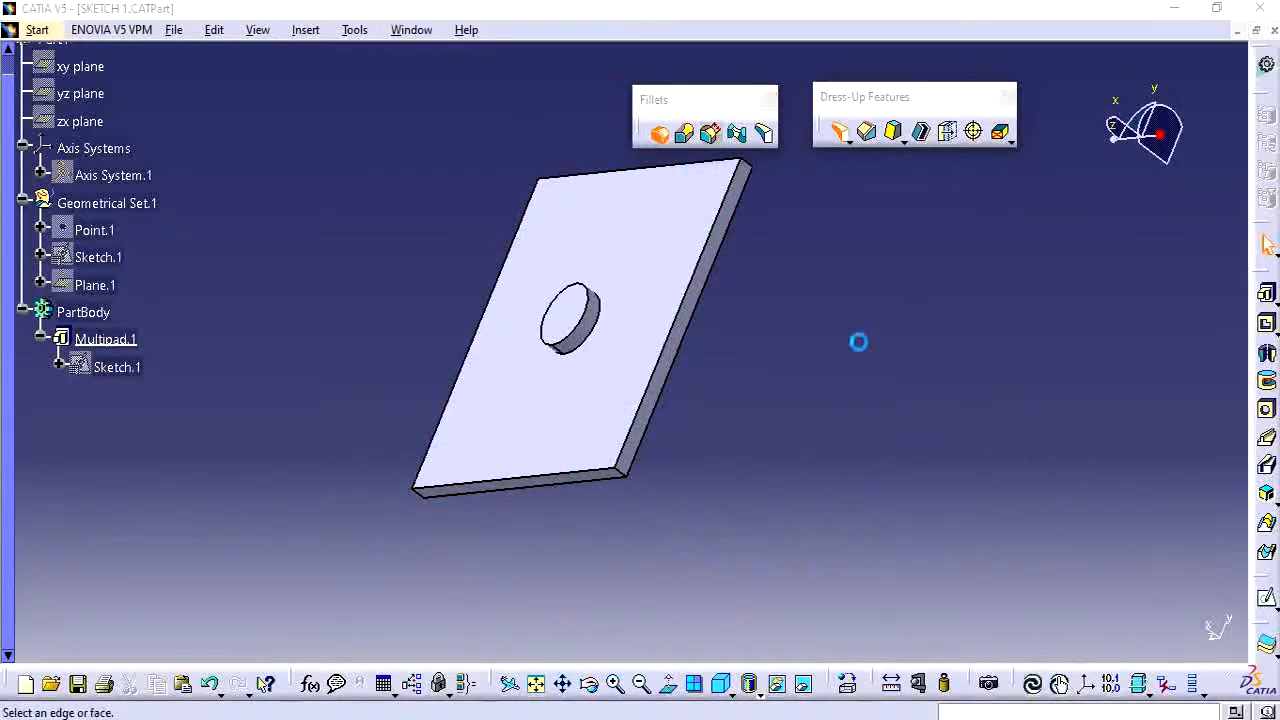
pyautogui.click(1008, 489)
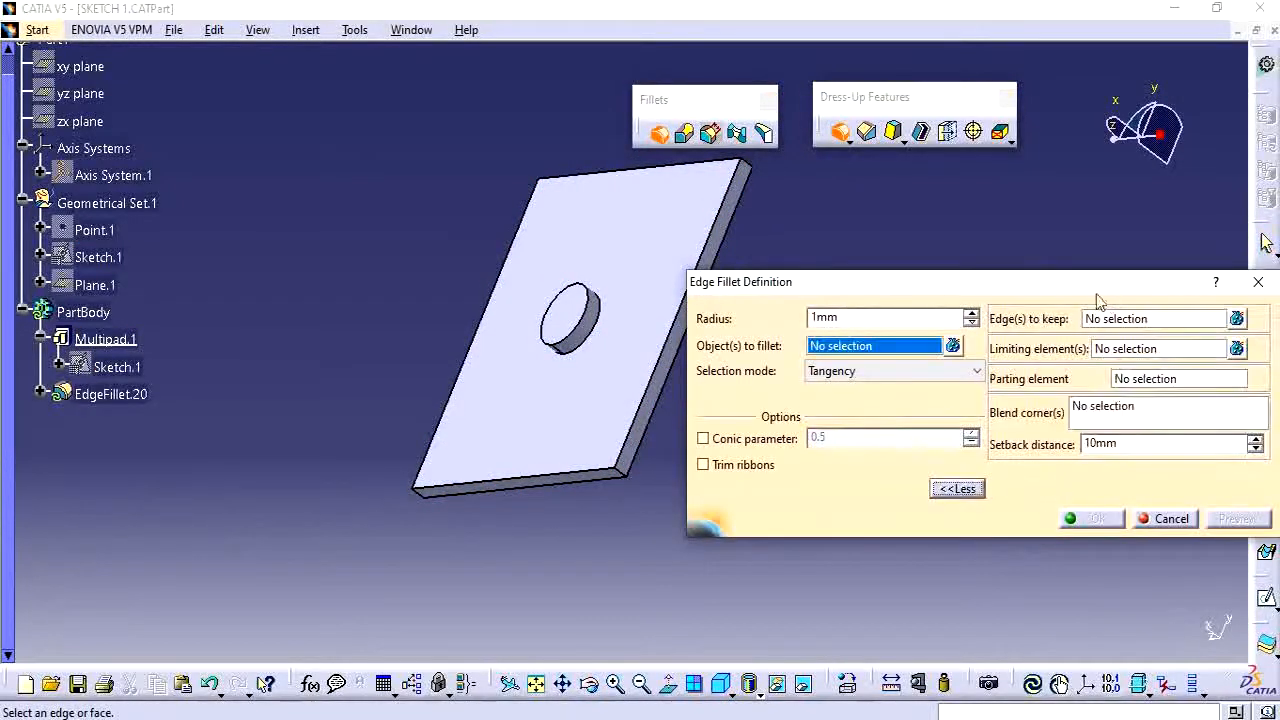
pyautogui.moveTo(967, 298); pyautogui.dragTo(980, 286)
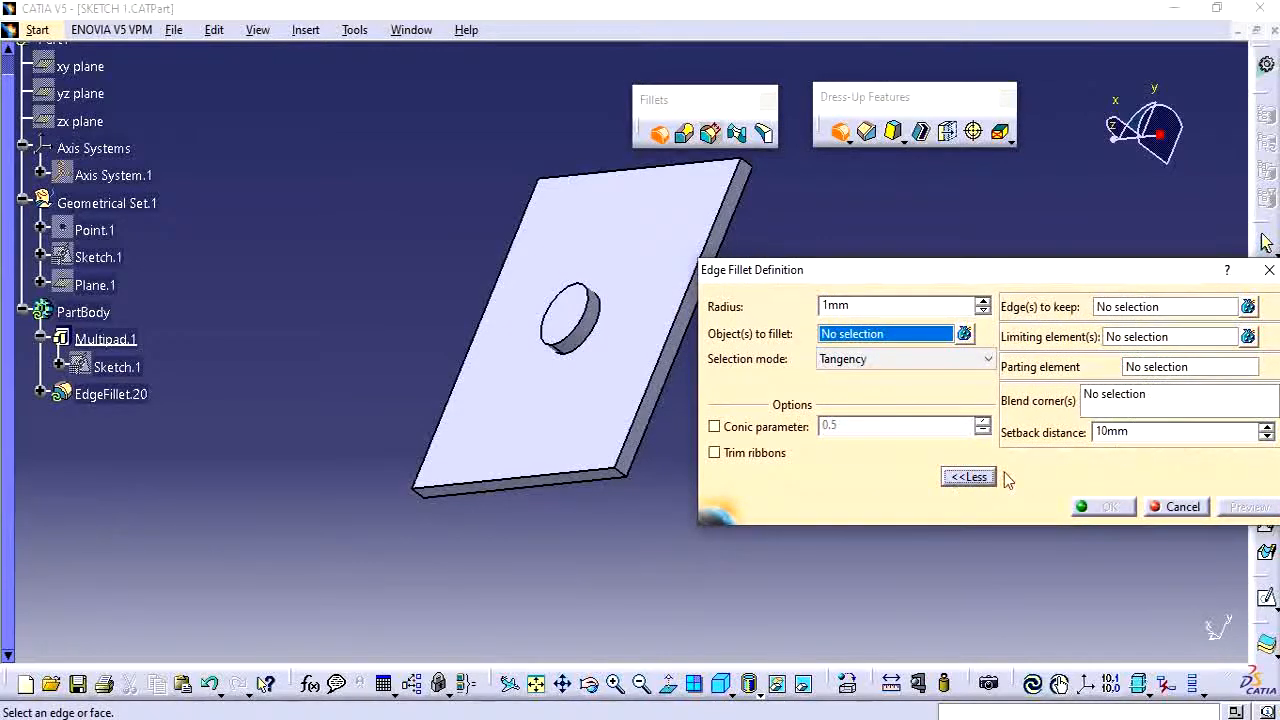
pyautogui.moveTo(269, 432); pyautogui.dragTo(317, 356, button='middle')
pyautogui.moveTo(519, 468); pyautogui.dragTo(337, 503, button='middle')
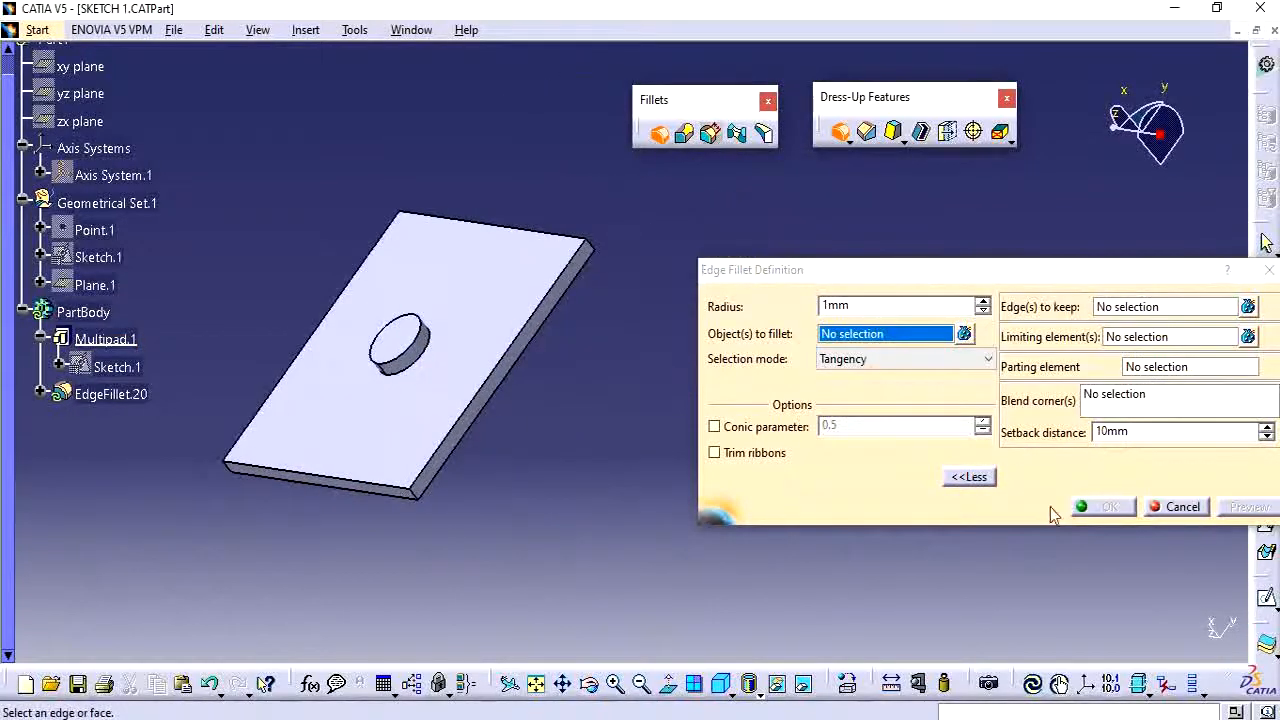
pyautogui.click(1123, 313)
pyautogui.click(873, 339)
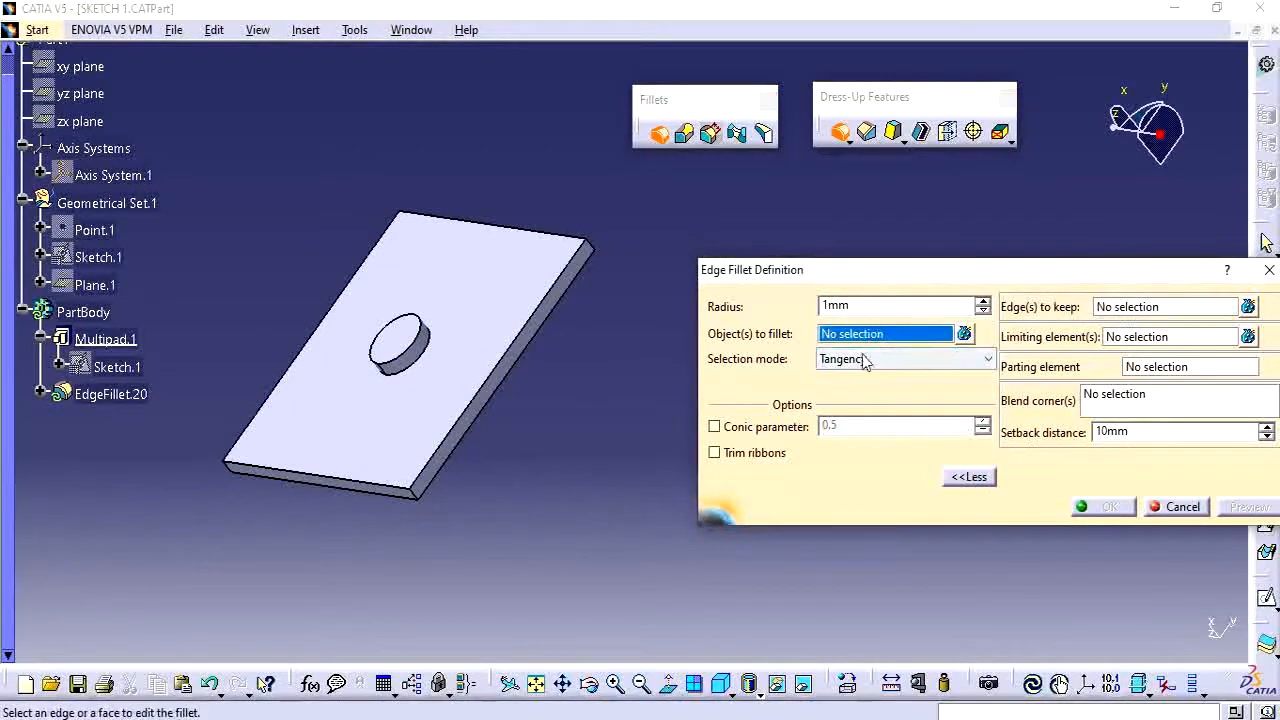
pyautogui.click(1176, 506)
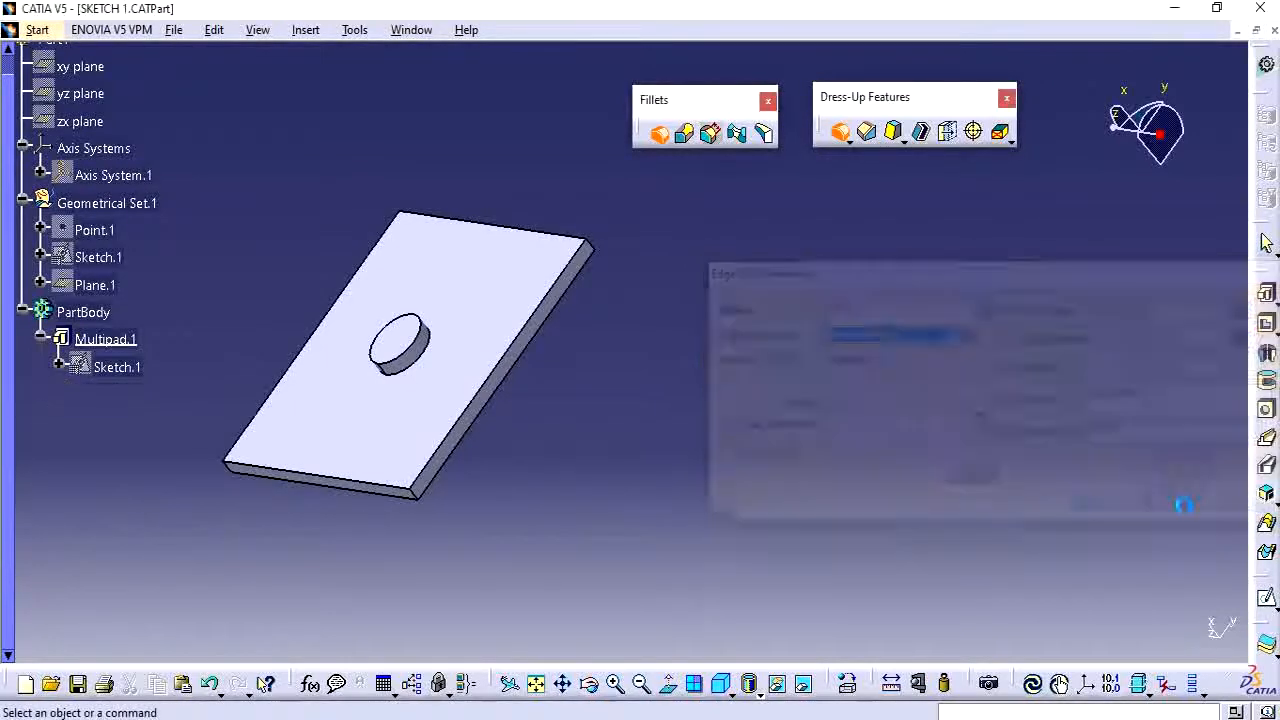
# Show the hidden axis system Axis System.1 in the model.
pyautogui.moveTo(360, 416); pyautogui.dragTo(376, 329, button='middle')
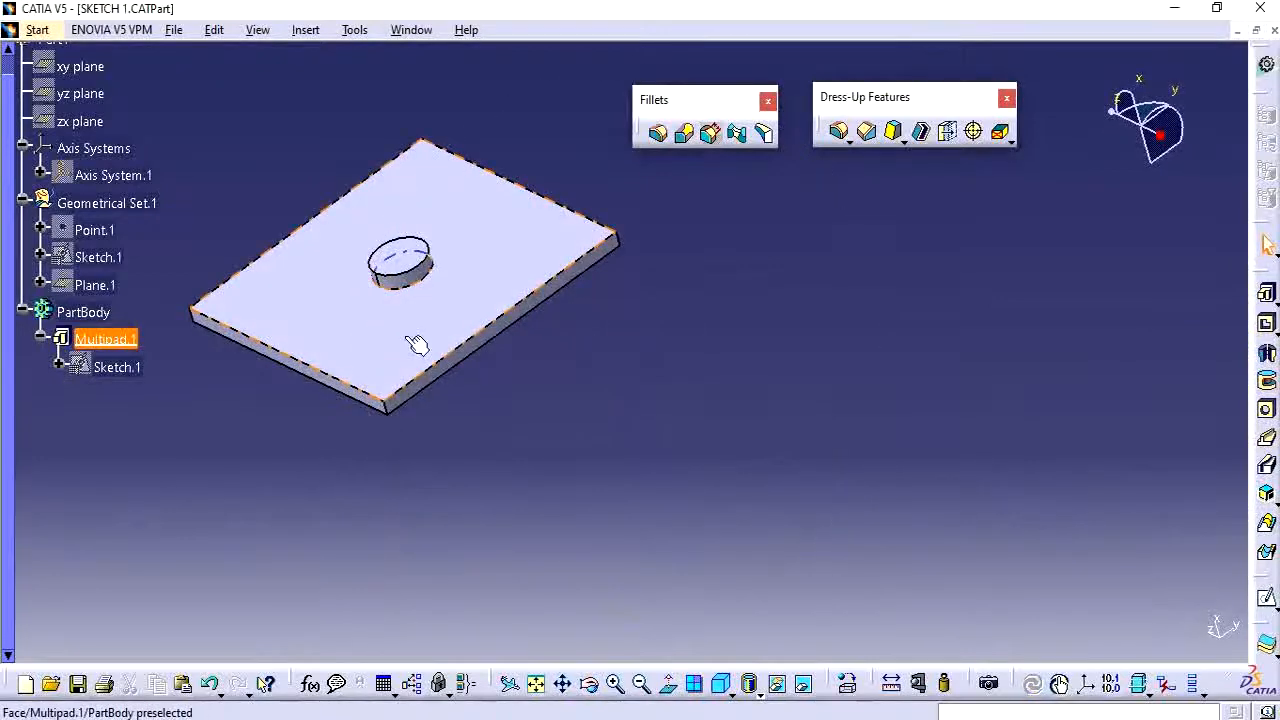
pyautogui.moveTo(606, 388); pyautogui.dragTo(704, 396, button='middle')
pyautogui.rightClick(115, 180)
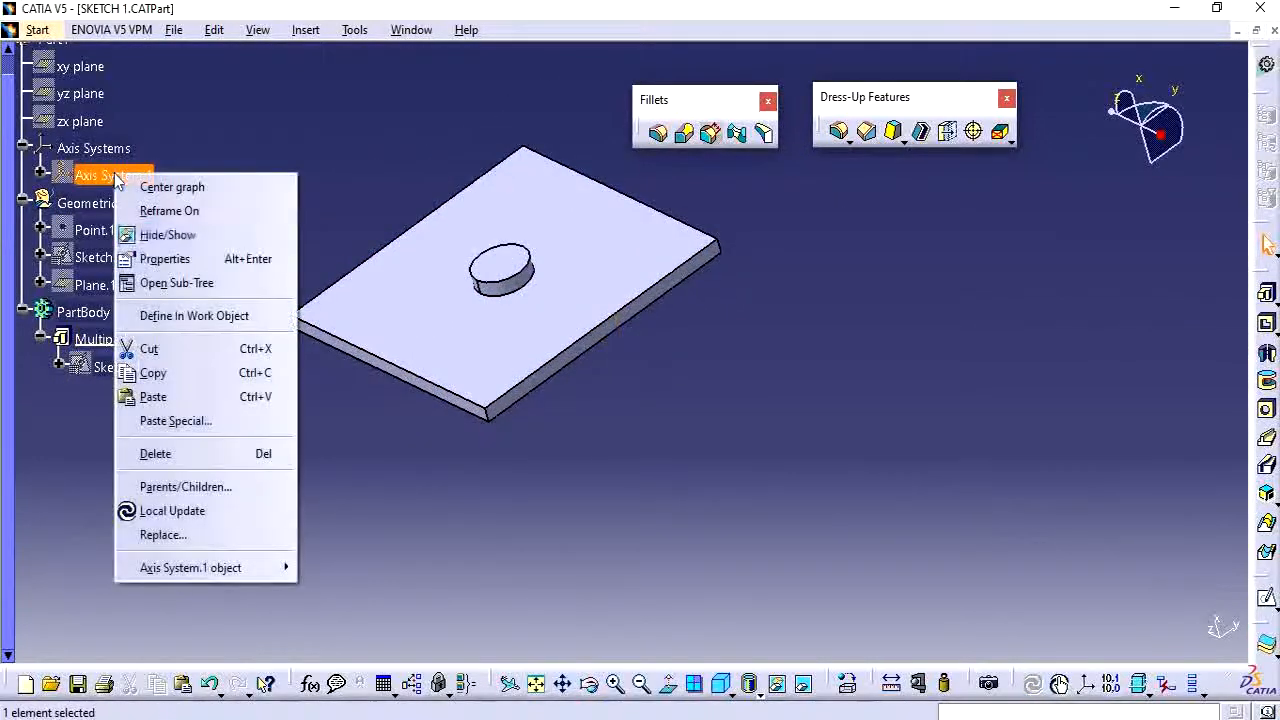
pyautogui.click(200, 235)
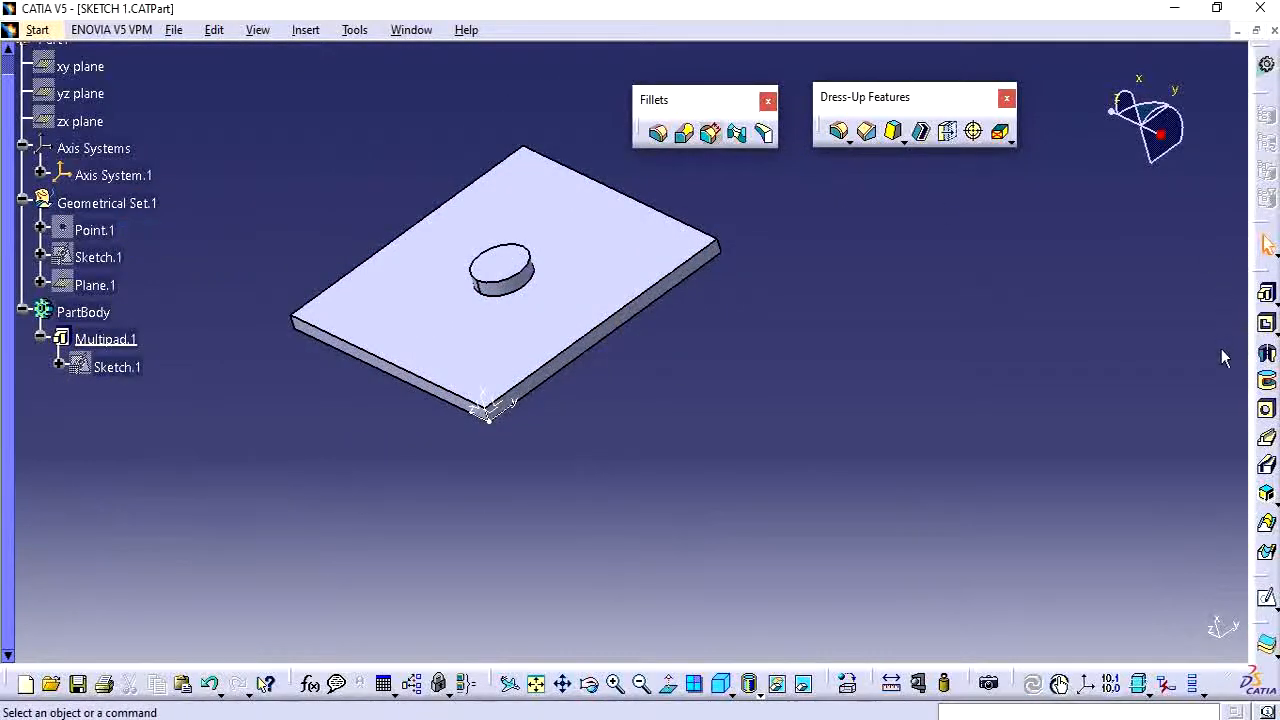
pyautogui.moveTo(1262, 620); pyautogui.dragTo(1135, 479)
pyautogui.moveTo(1268, 638); pyautogui.dragTo(1107, 531)
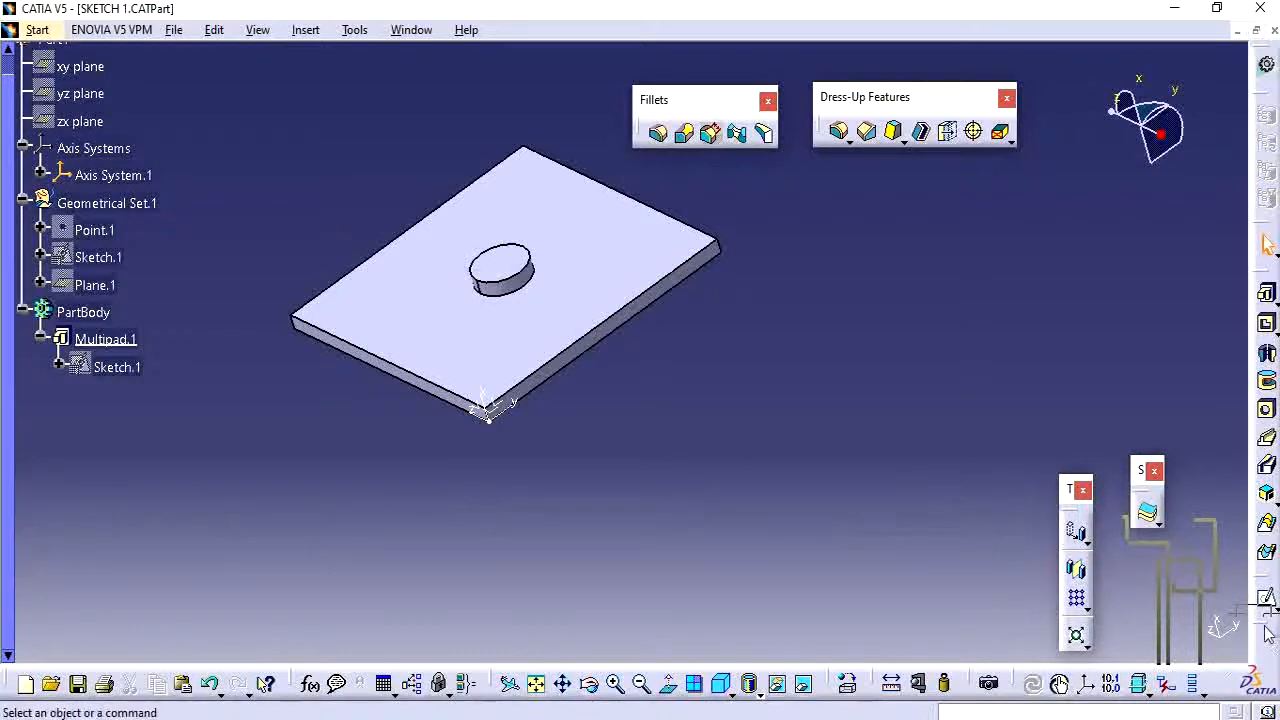
pyautogui.moveTo(1262, 630); pyautogui.dragTo(1138, 336)
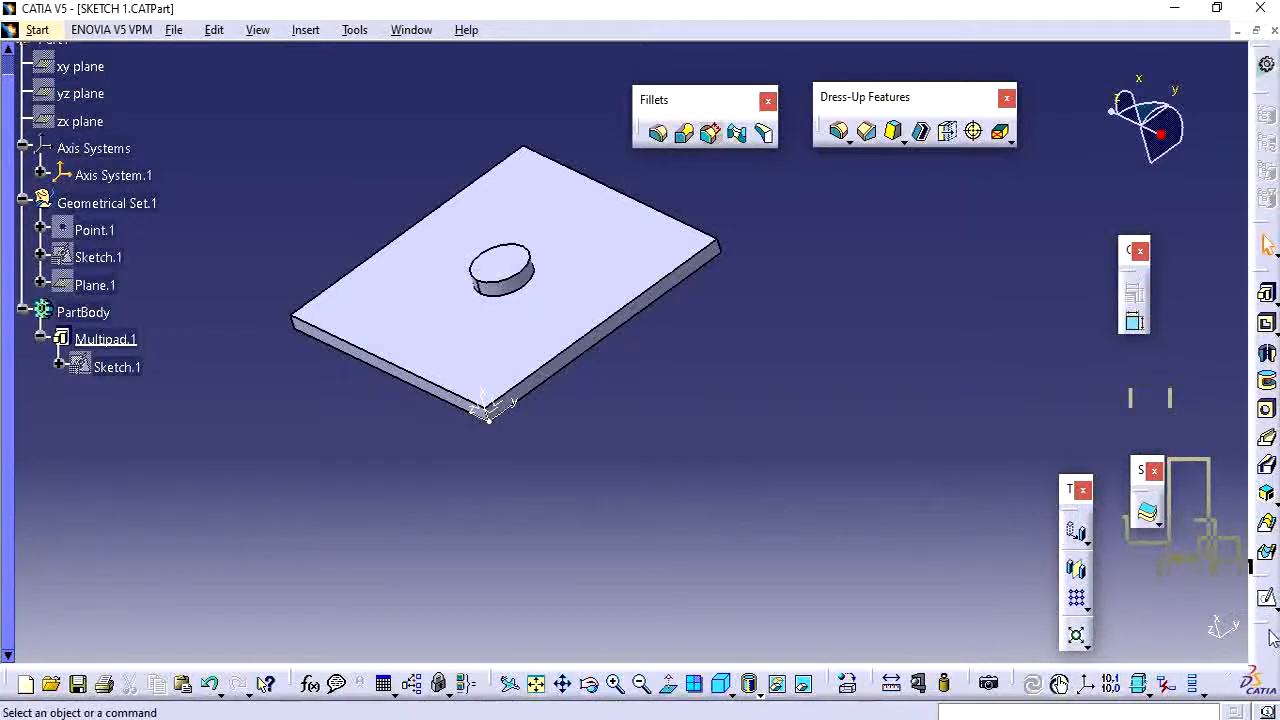
pyautogui.moveTo(1266, 632); pyautogui.dragTo(998, 297)
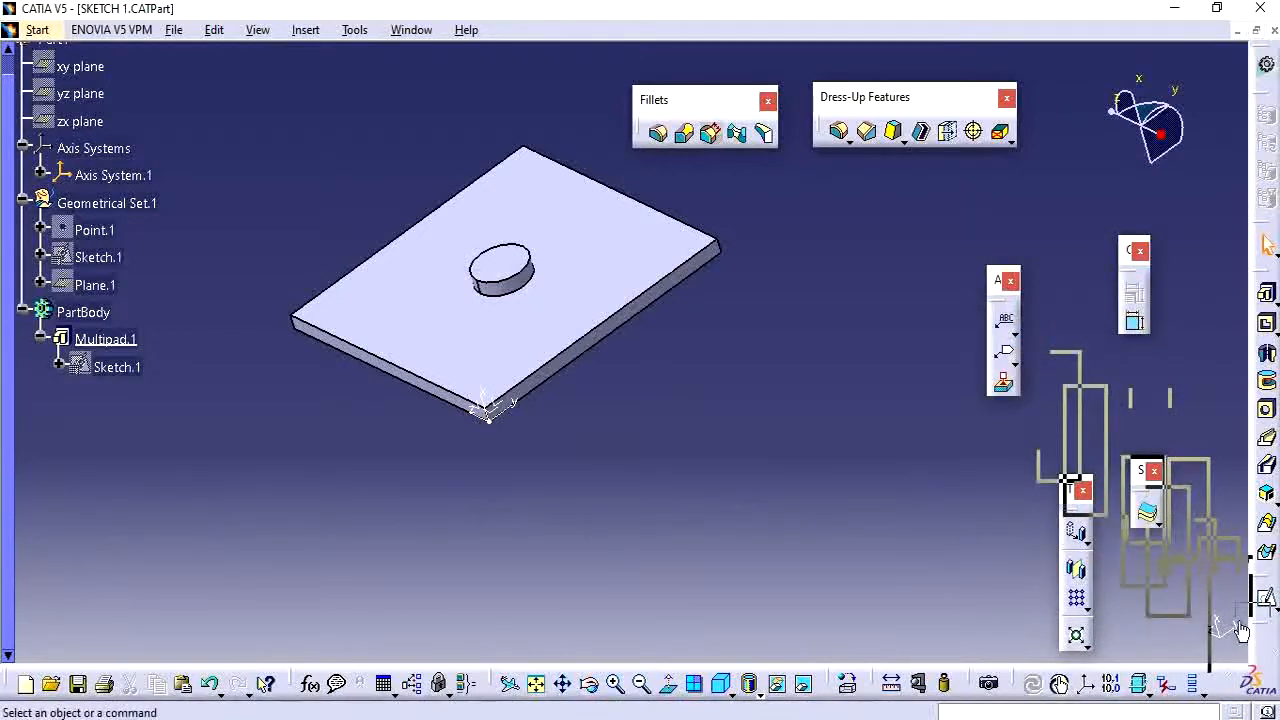
pyautogui.moveTo(1268, 632); pyautogui.dragTo(1010, 460)
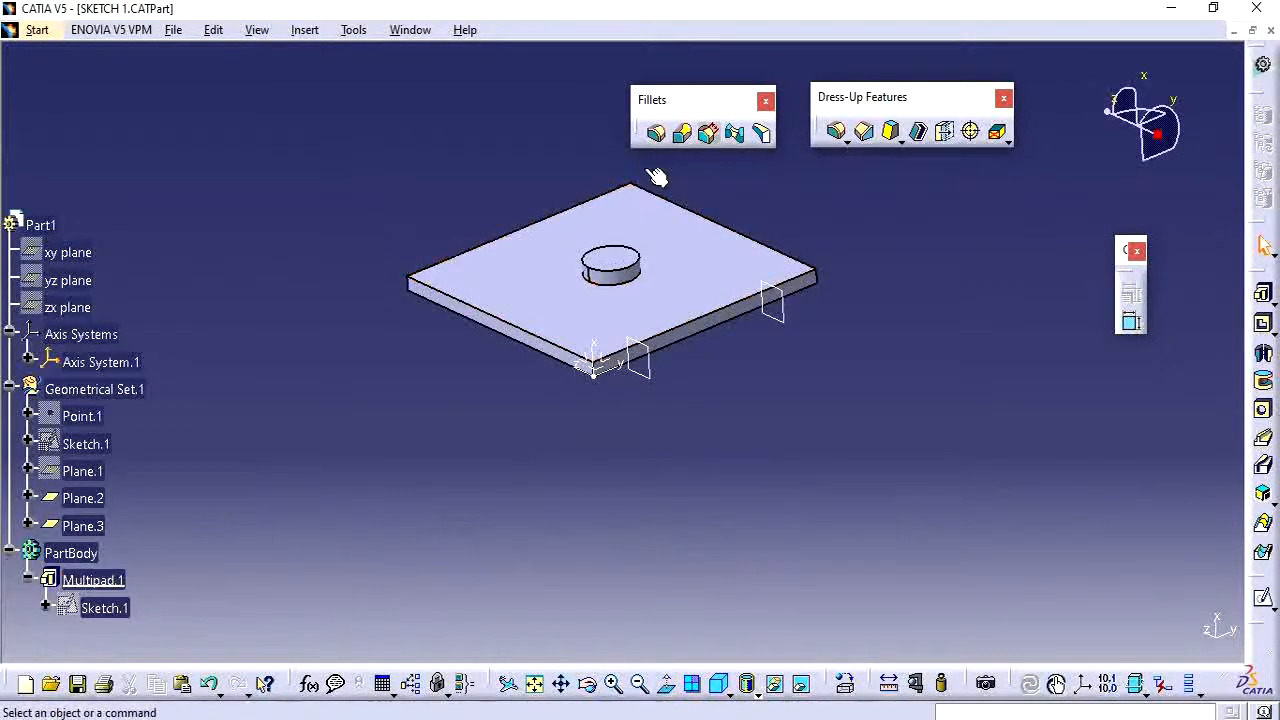
# Start a new edge fillet and expand its additional options for edges to keep.
pyautogui.click(657, 140)
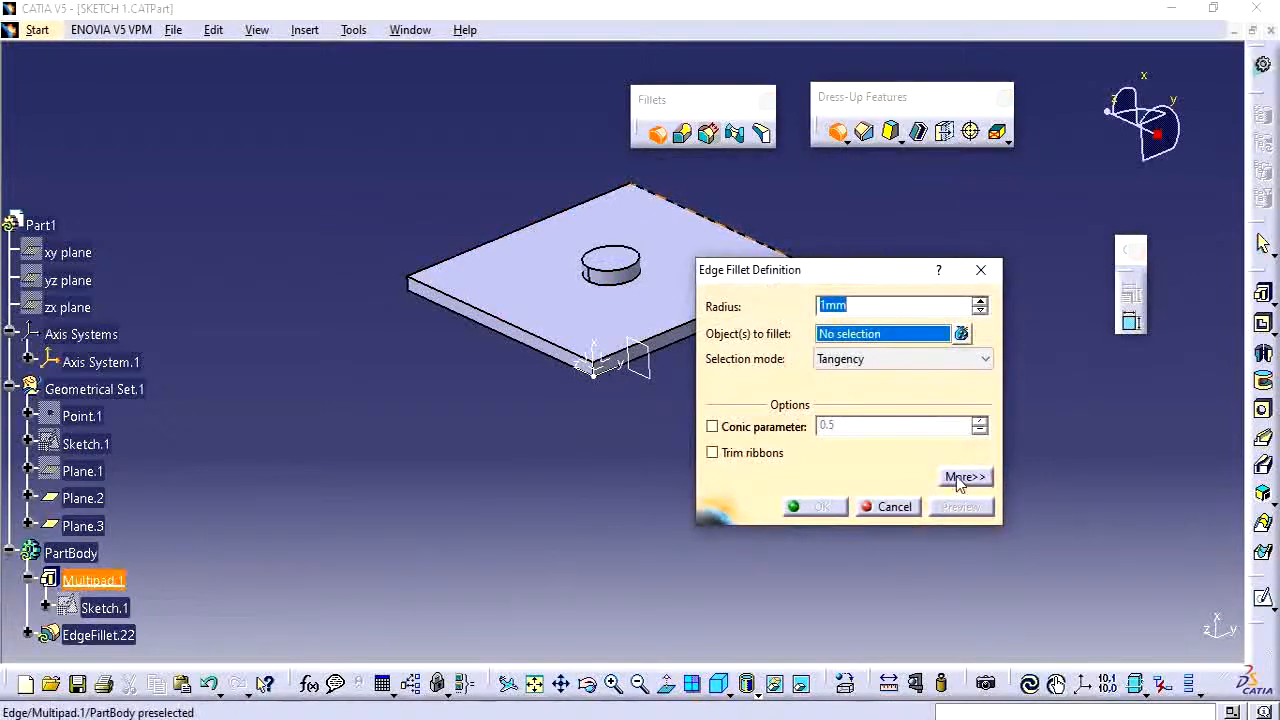
pyautogui.click(960, 480)
pyautogui.moveTo(1043, 277); pyautogui.dragTo(986, 395)
pyautogui.moveTo(475, 440); pyautogui.dragTo(426, 370, button='middle')
pyautogui.moveTo(505, 405); pyautogui.dragTo(615, 488, button='middle')
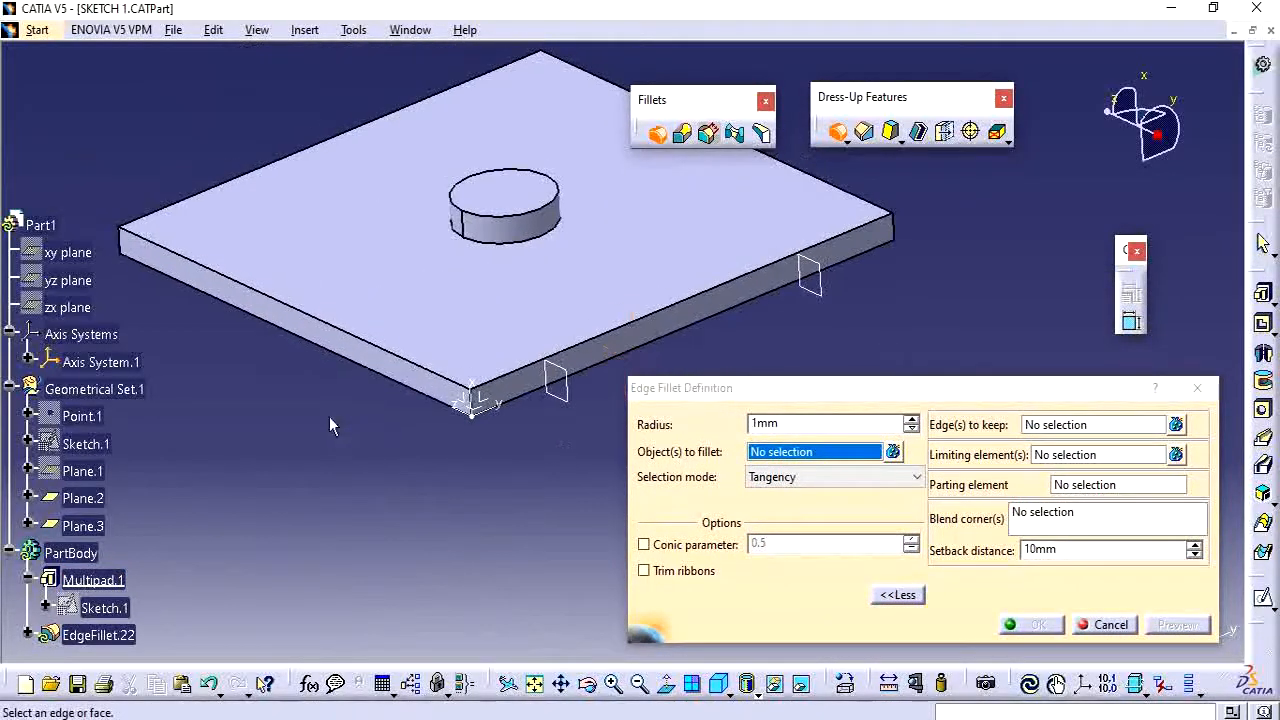
pyautogui.moveTo(329, 432); pyautogui.dragTo(375, 491, button='middle')
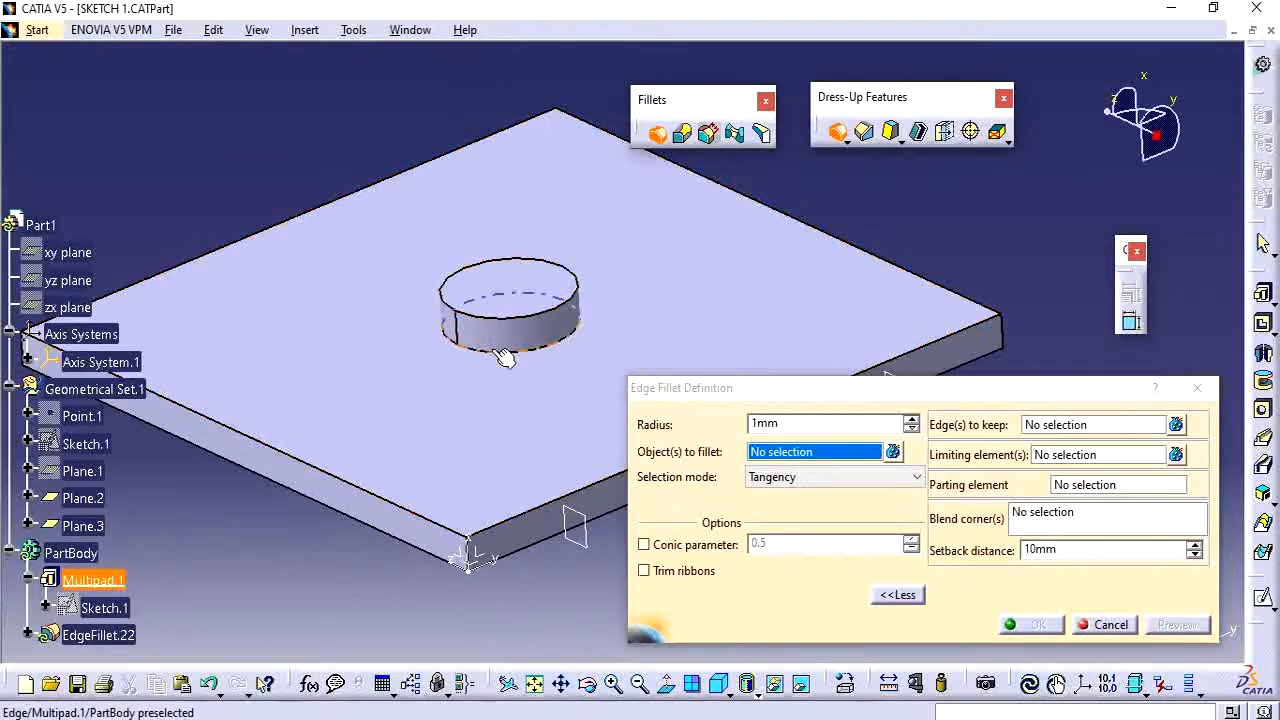
# Measure the distance between the boss's top face and the plate's top face.
pyautogui.click(891, 688)
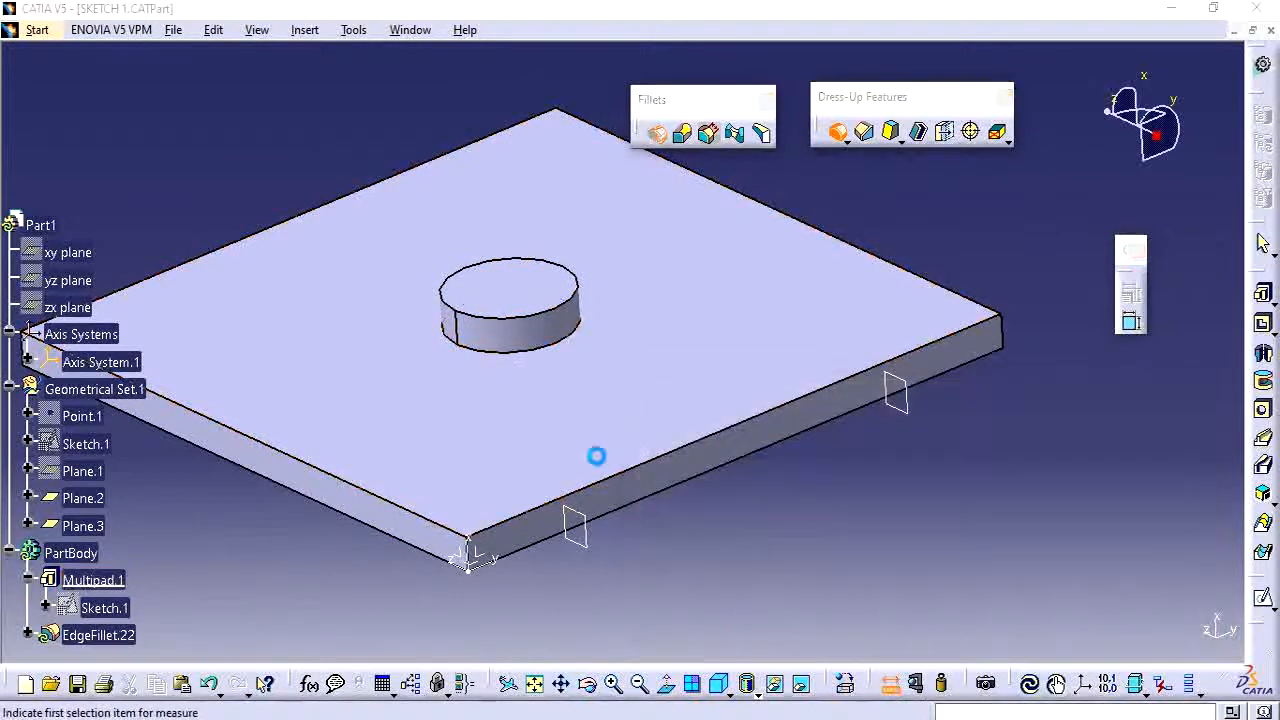
pyautogui.click(543, 423)
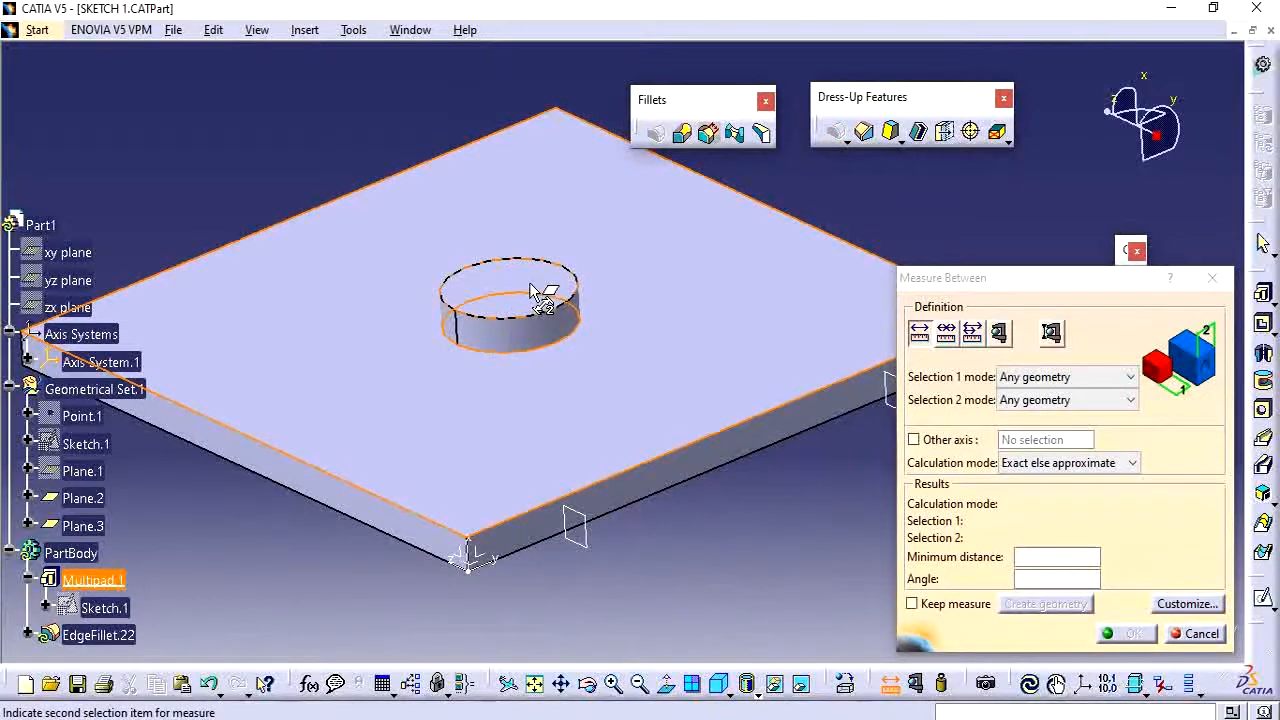
pyautogui.click(528, 282)
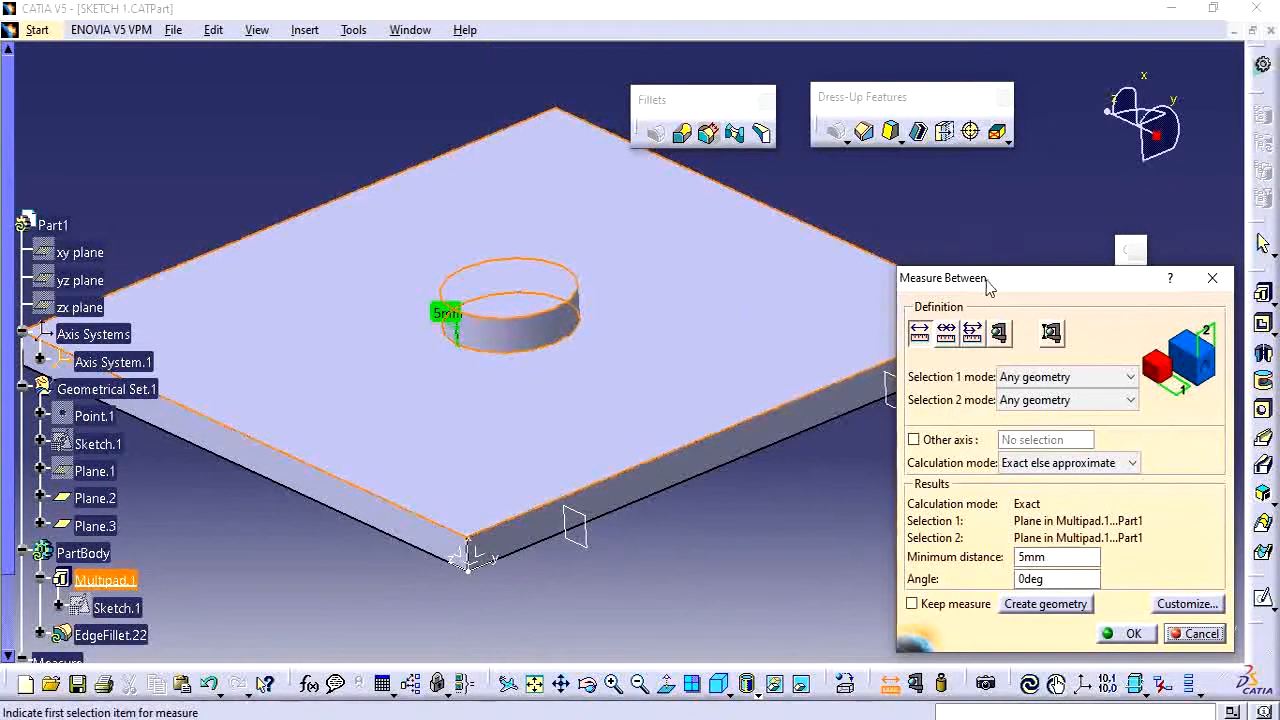
pyautogui.moveTo(982, 278); pyautogui.dragTo(933, 210)
pyautogui.click(1150, 566)
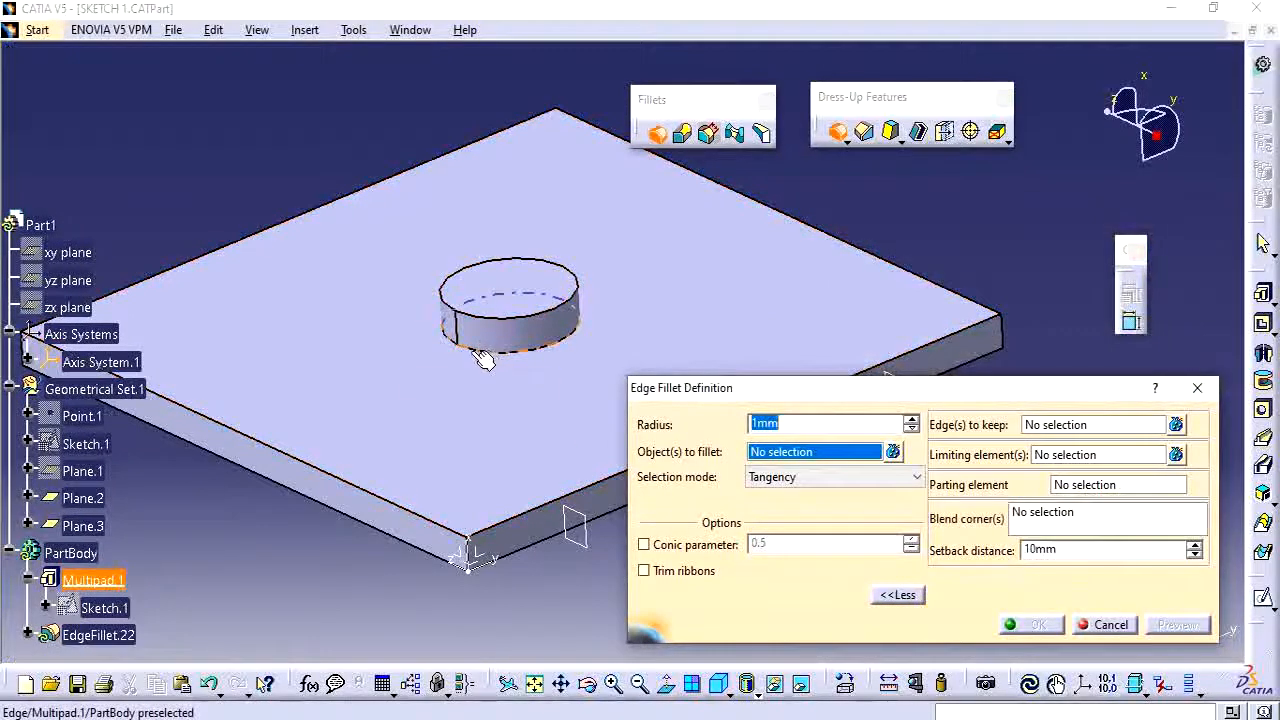
# Fillet the boss's bottom edge with a 10mm radius, keeping the boss's top edge.
pyautogui.scroll(-5, 531, 363)
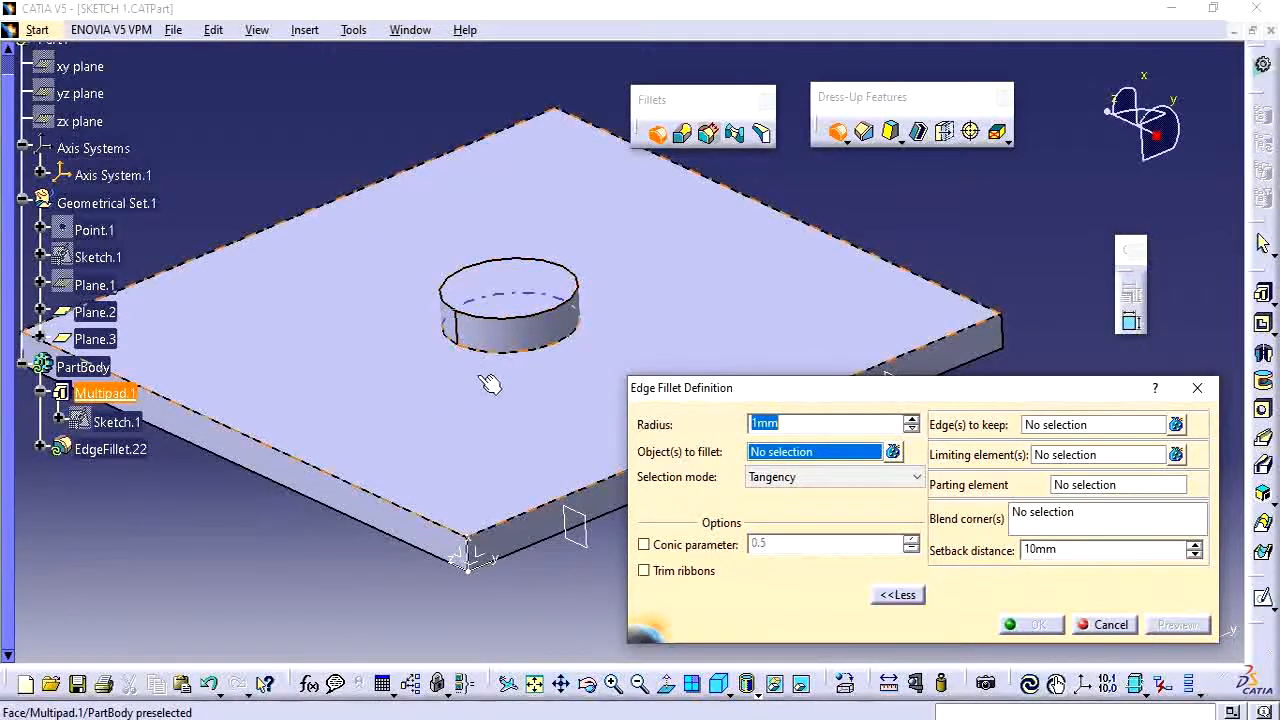
pyautogui.click(1080, 424)
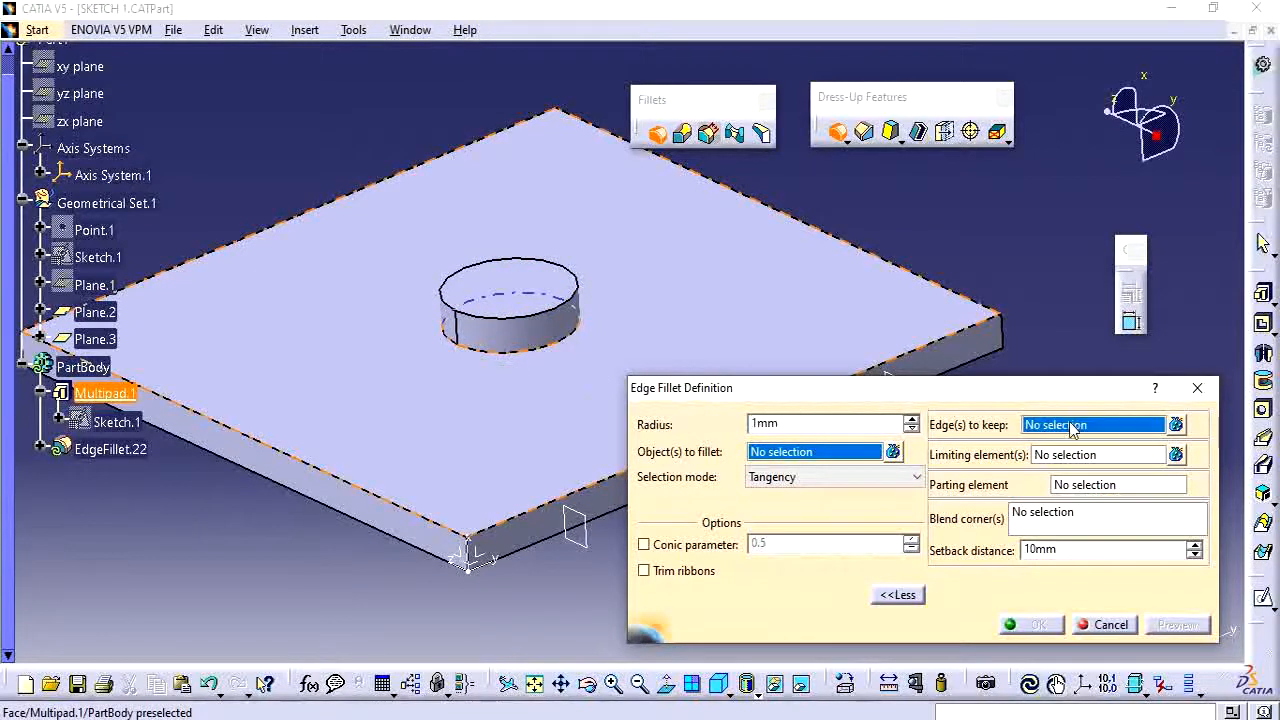
pyautogui.click(553, 320)
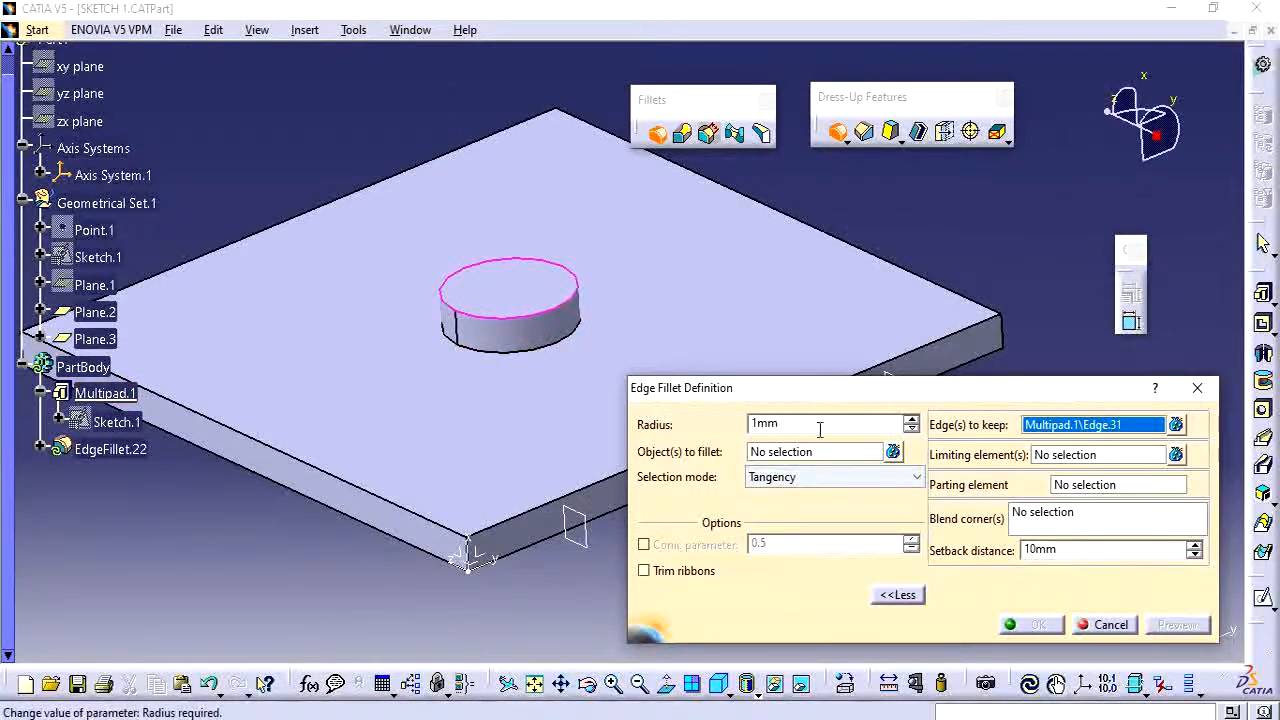
pyautogui.doubleClick(762, 424)
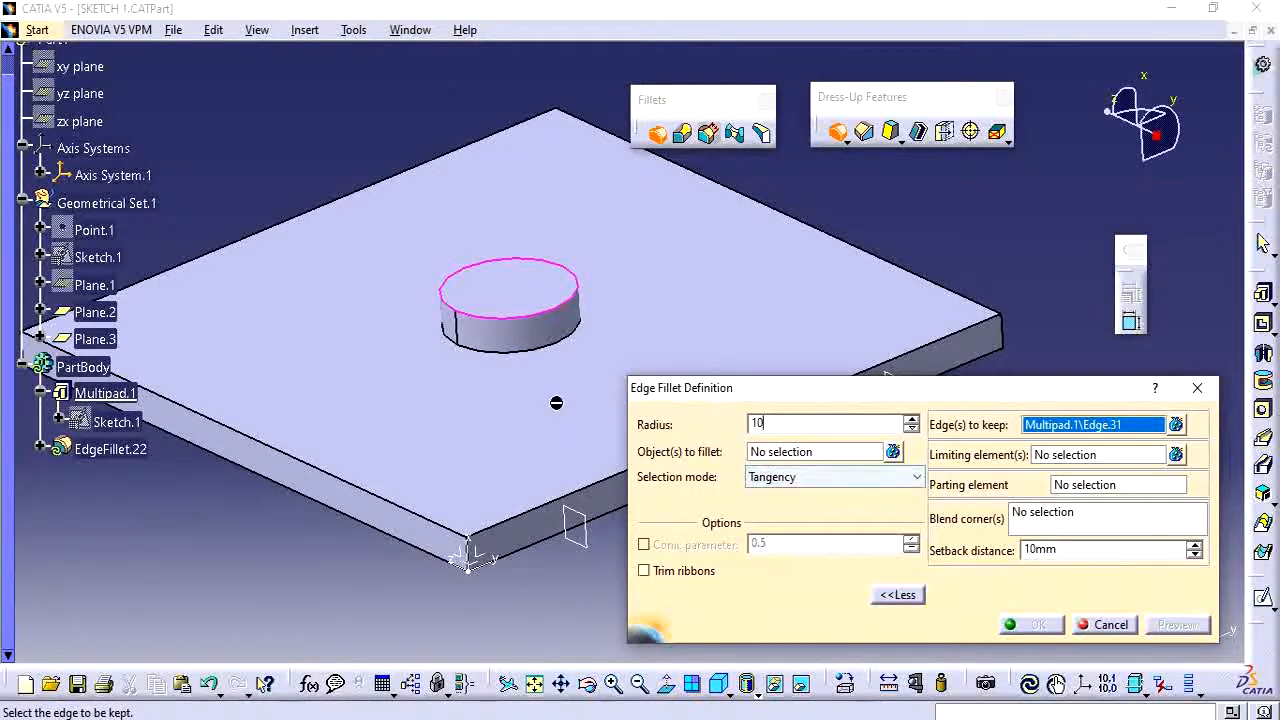
pyautogui.click(518, 352)
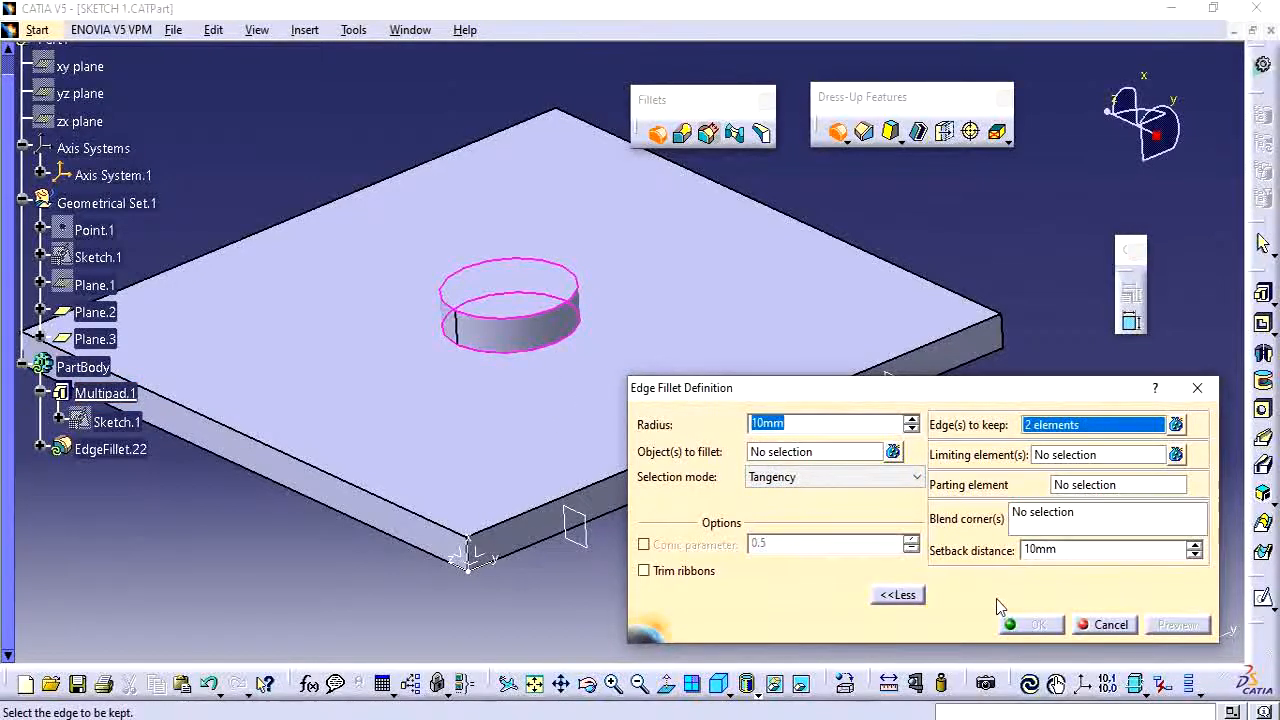
pyautogui.click(548, 344)
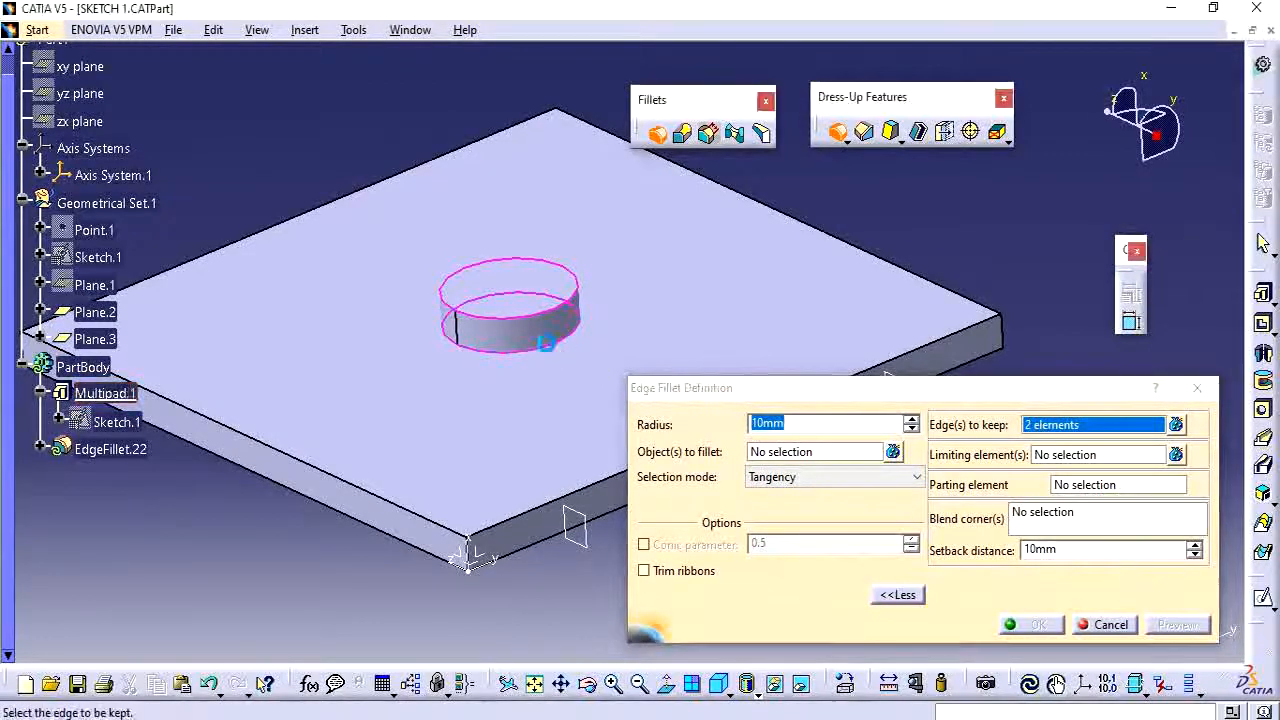
pyautogui.click(810, 455)
pyautogui.click(550, 346)
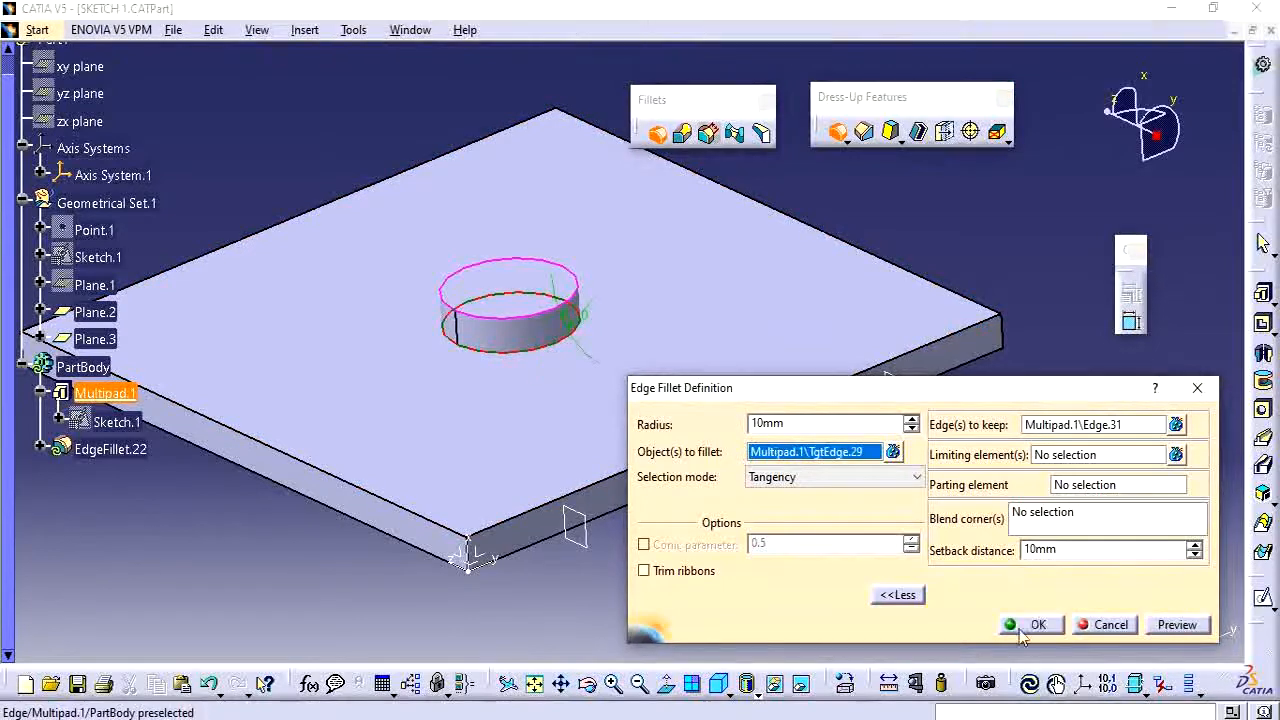
pyautogui.click(1030, 625)
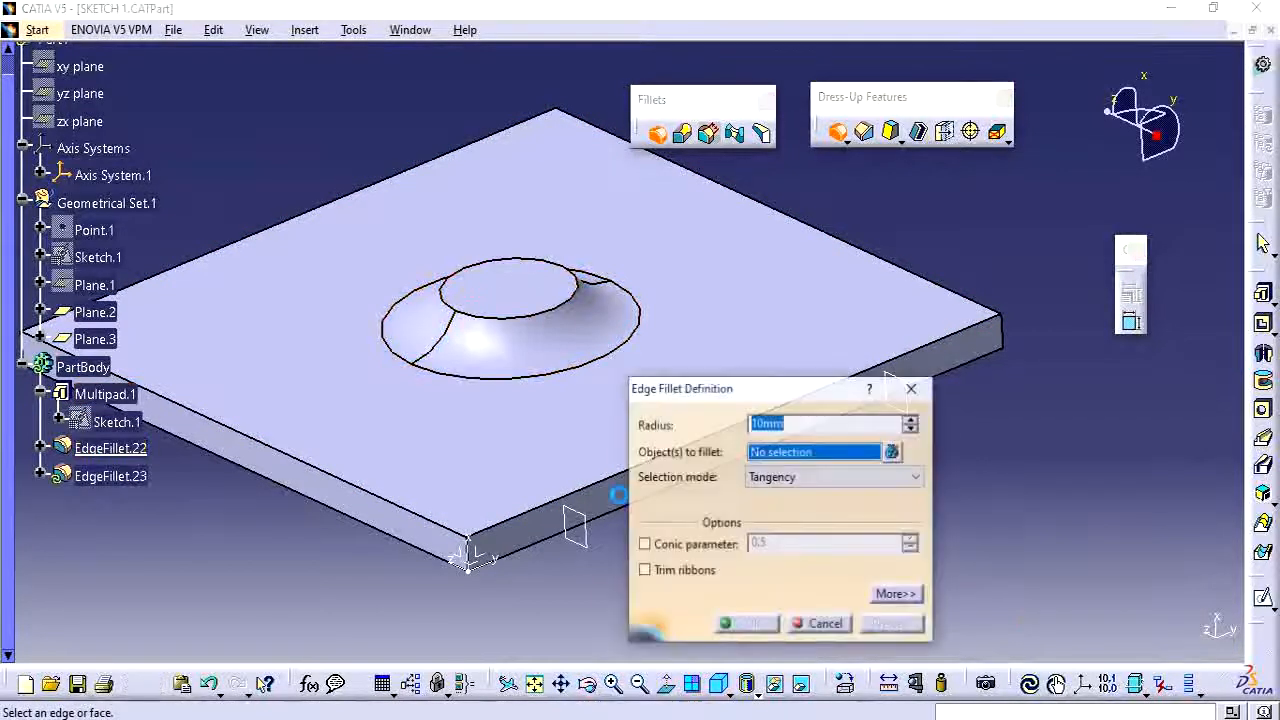
pyautogui.click(825, 623)
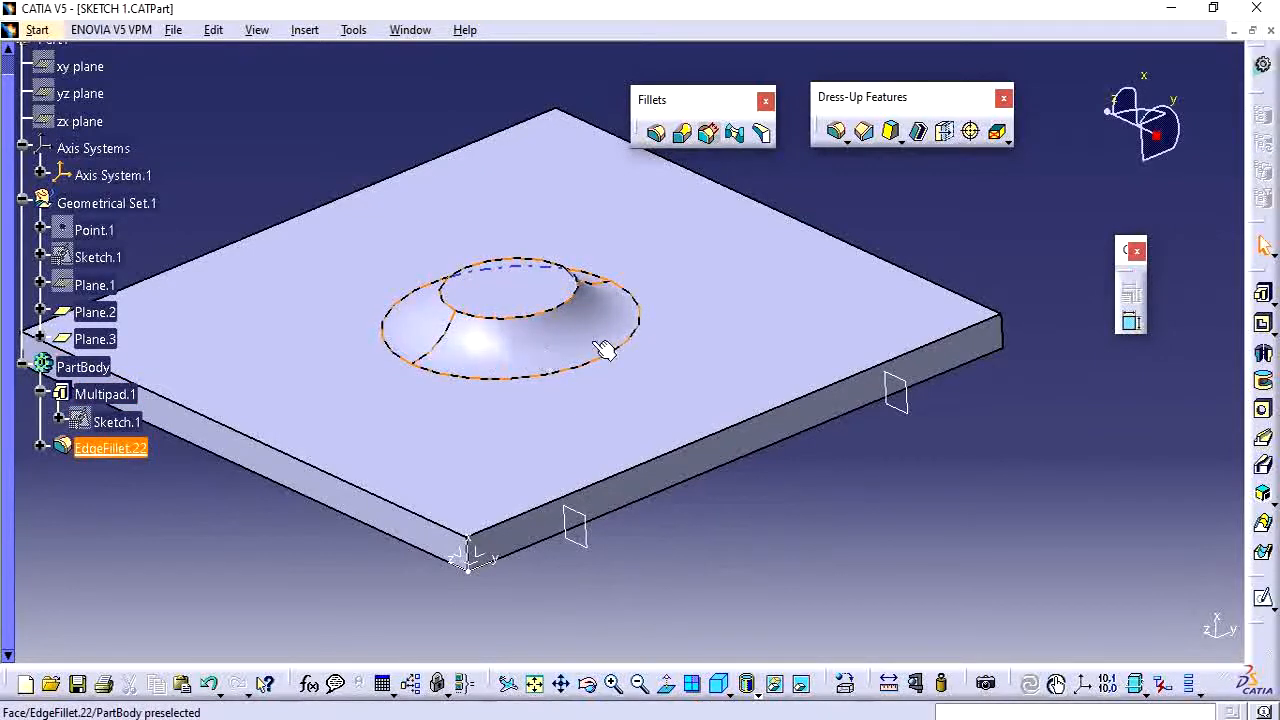
# Edit the boss fillet to remove the boss's top edge from the edges to keep, and confirm.
pyautogui.doubleClick(118, 450)
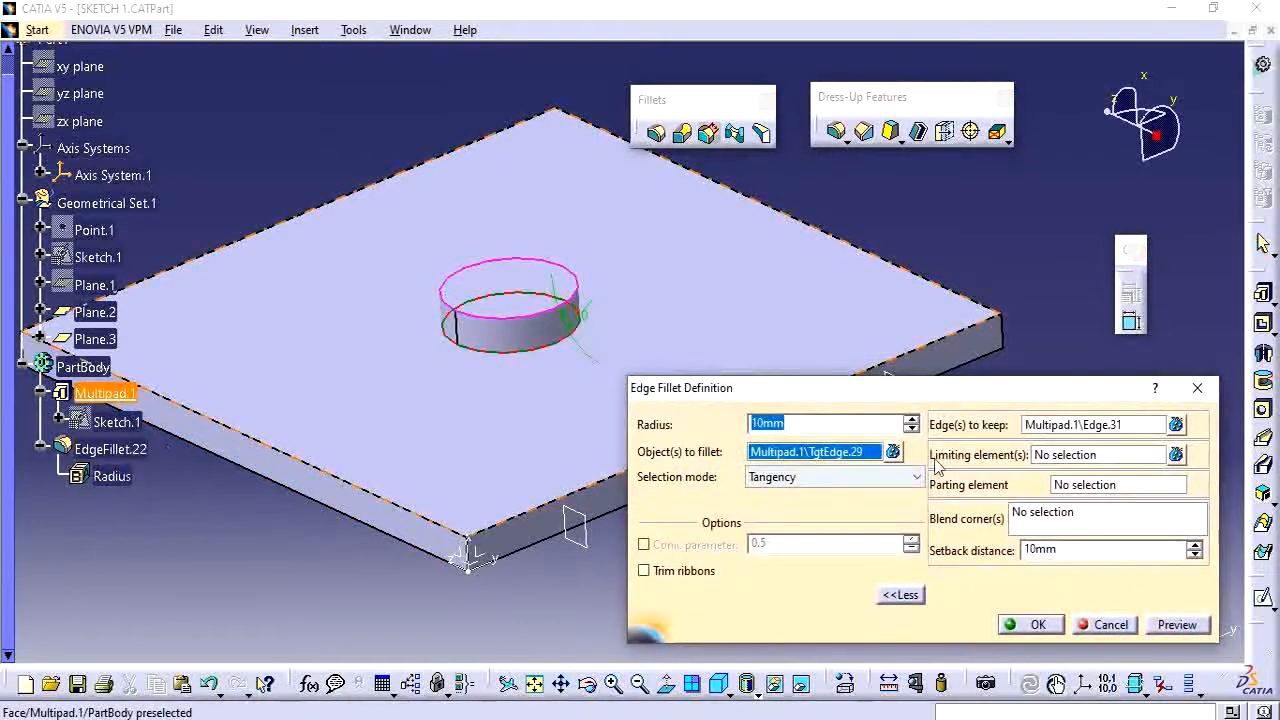
pyautogui.click(1038, 428)
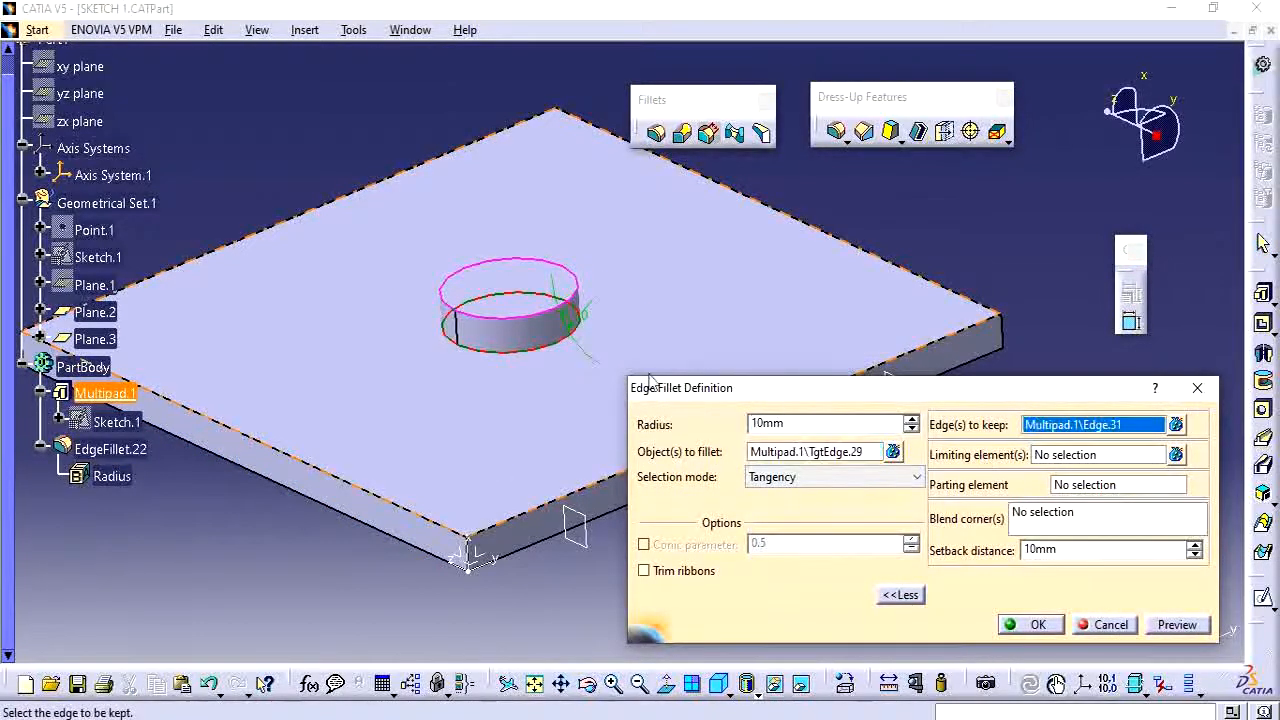
pyautogui.click(537, 328)
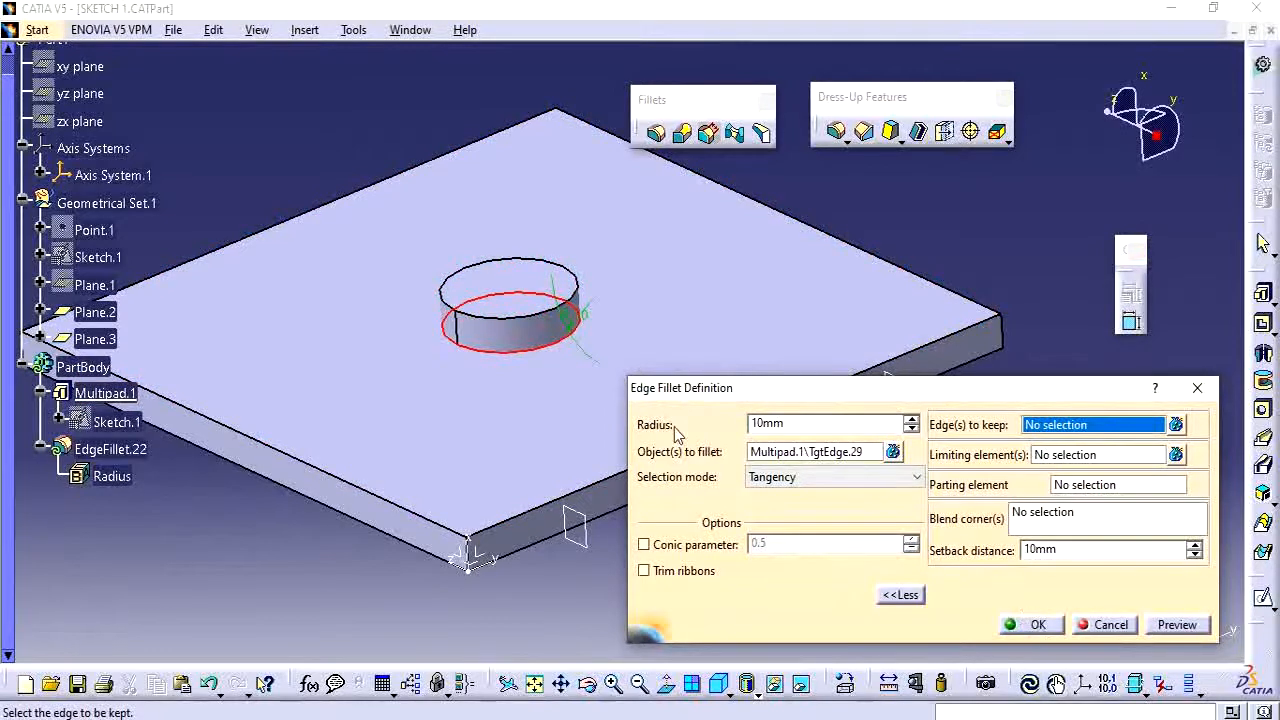
pyautogui.click(1036, 625)
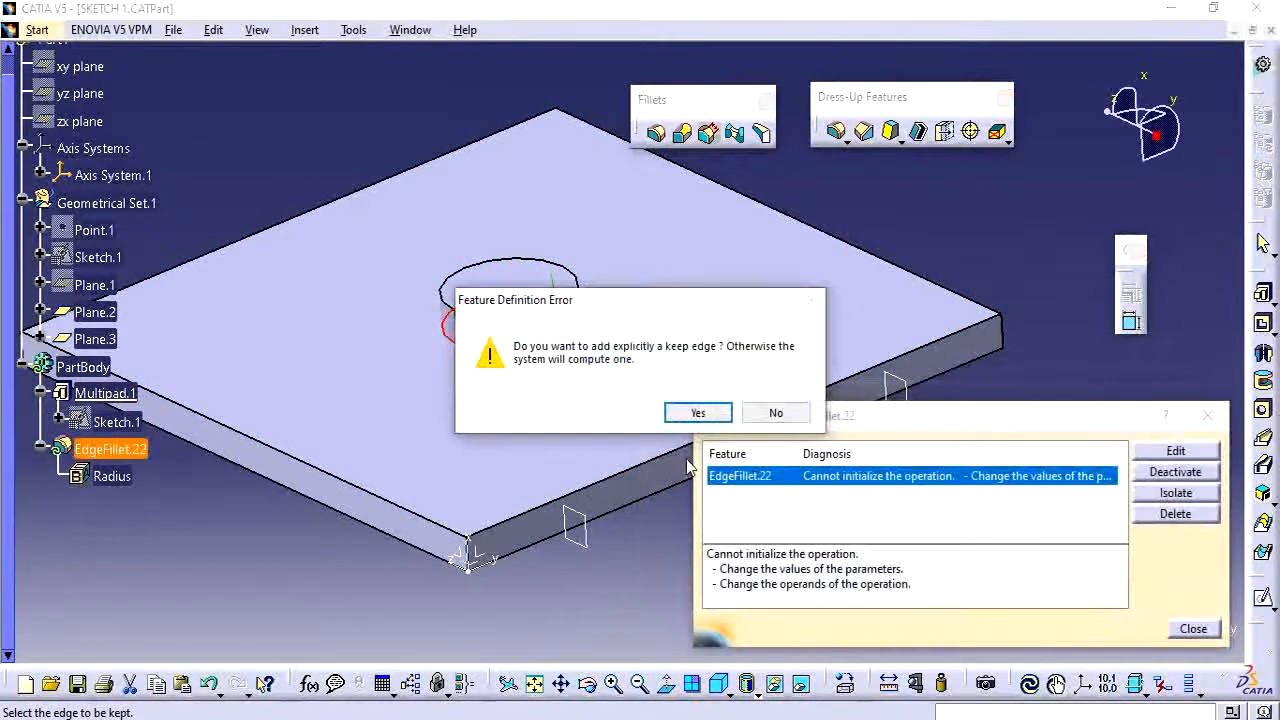
pyautogui.click(694, 413)
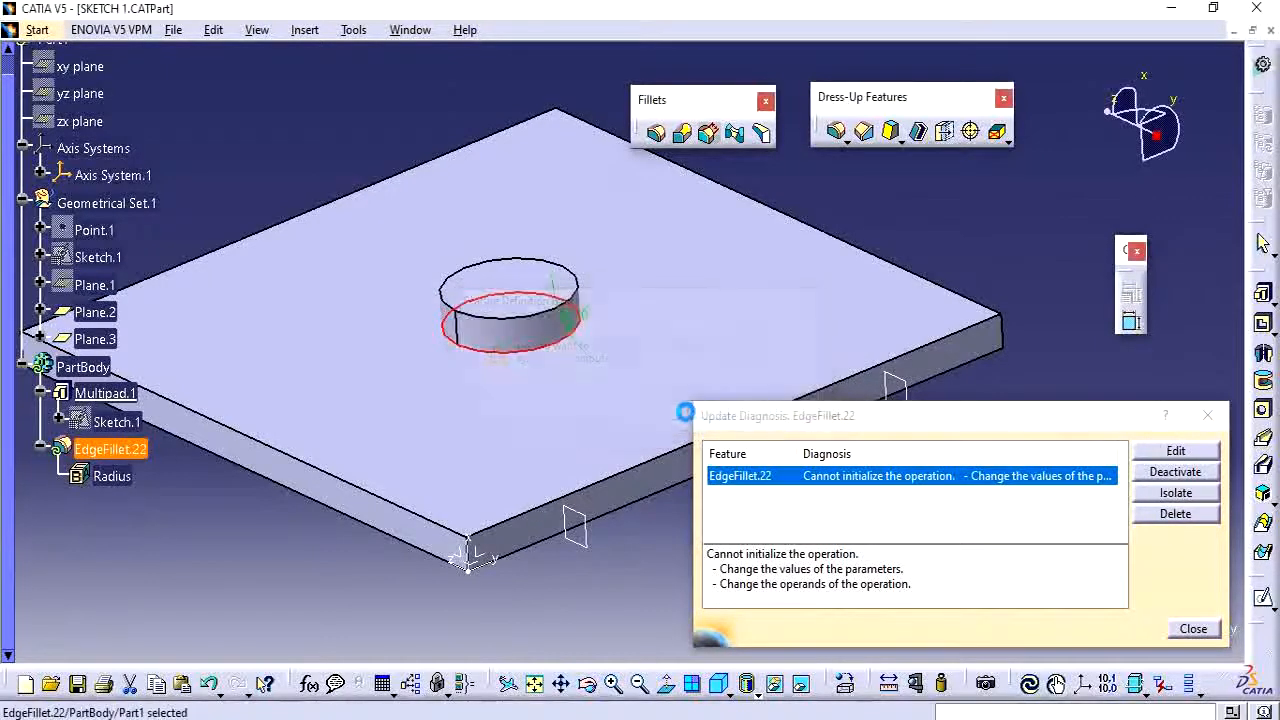
pyautogui.click(1187, 630)
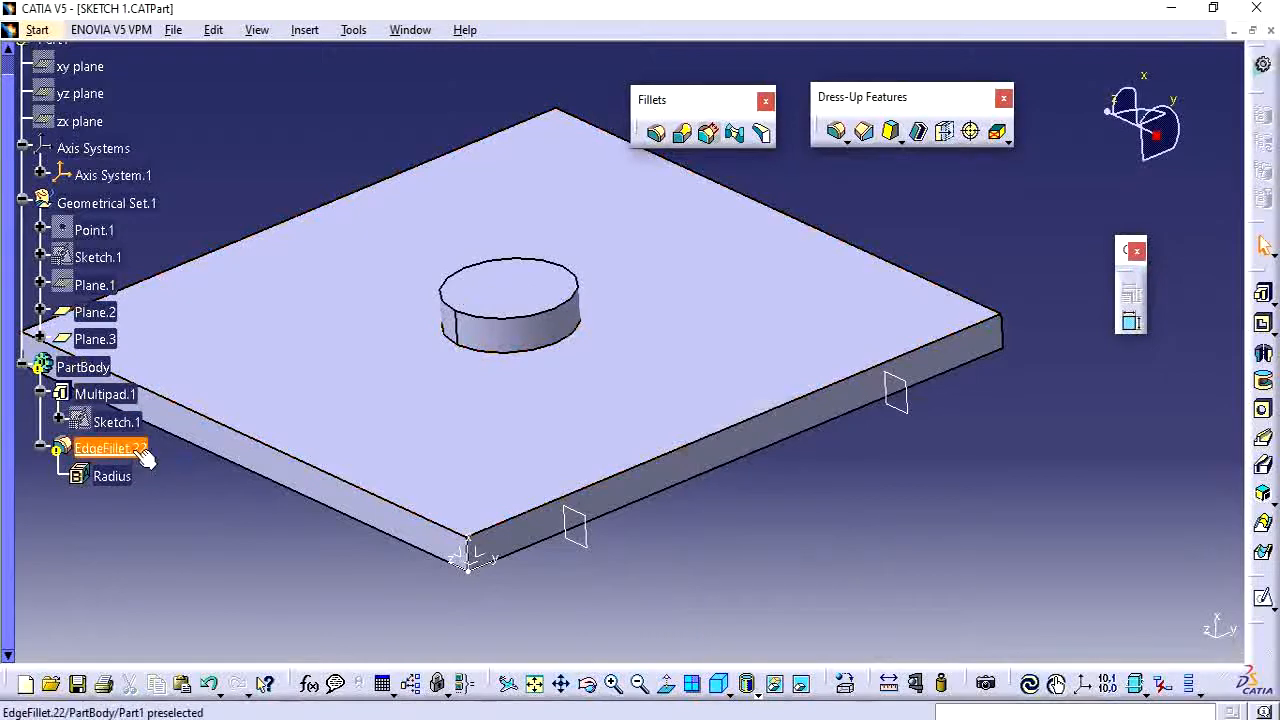
# Reopen the edge fillet and set Plane.2 and Plane.3 as its limiting elements.
pyautogui.doubleClick(131, 449)
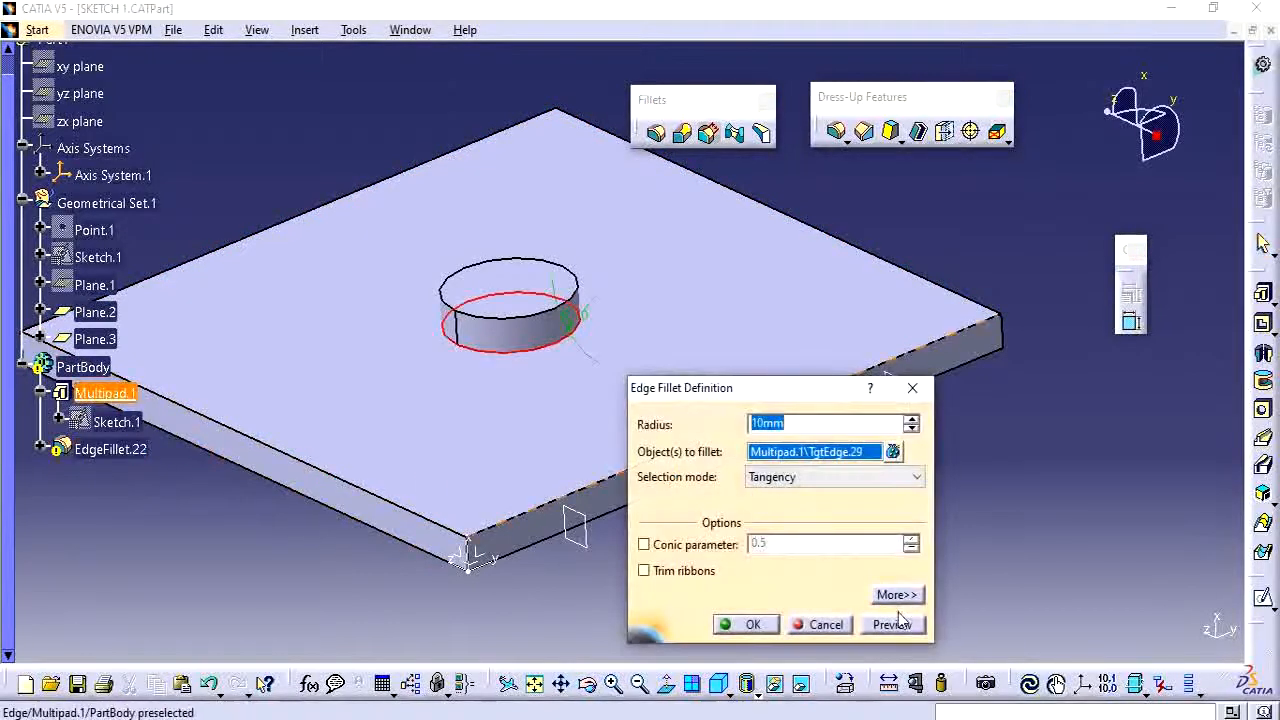
pyautogui.click(896, 596)
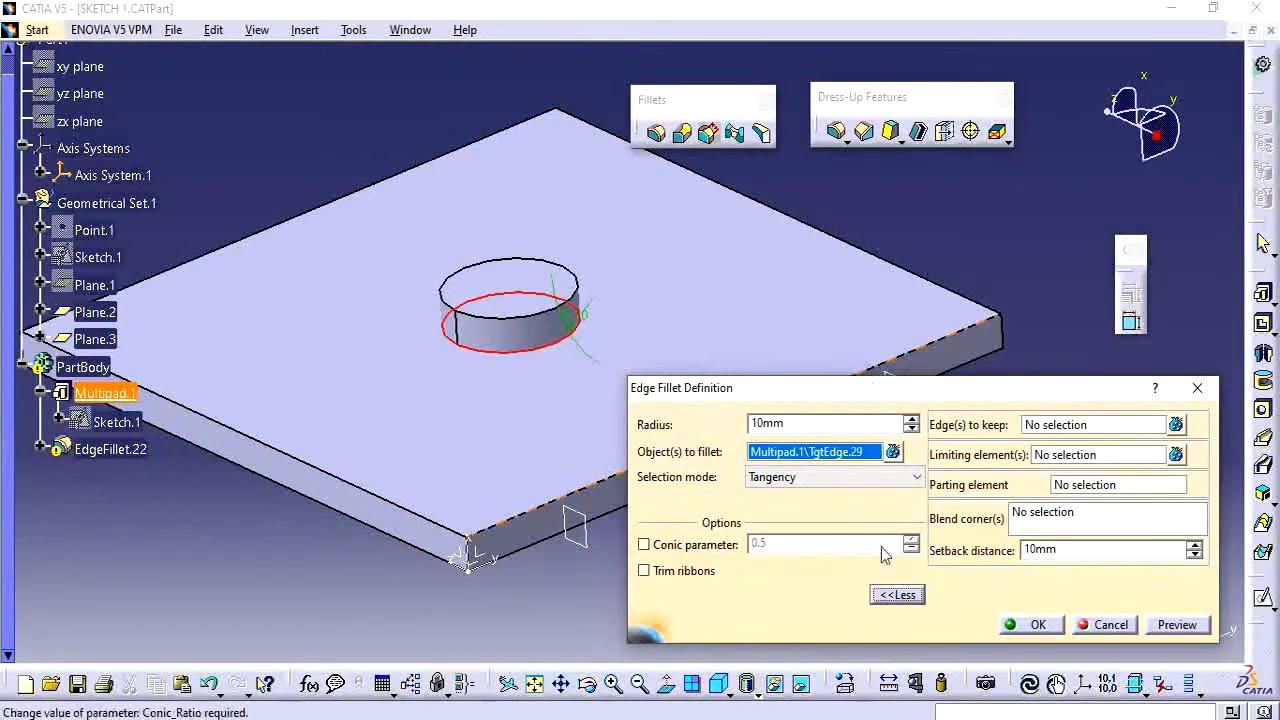
pyautogui.keyDown('ctrl'); pyautogui.moveTo(507, 381); pyautogui.dragTo(362, 332, button='middle'); pyautogui.keyUp('ctrl')
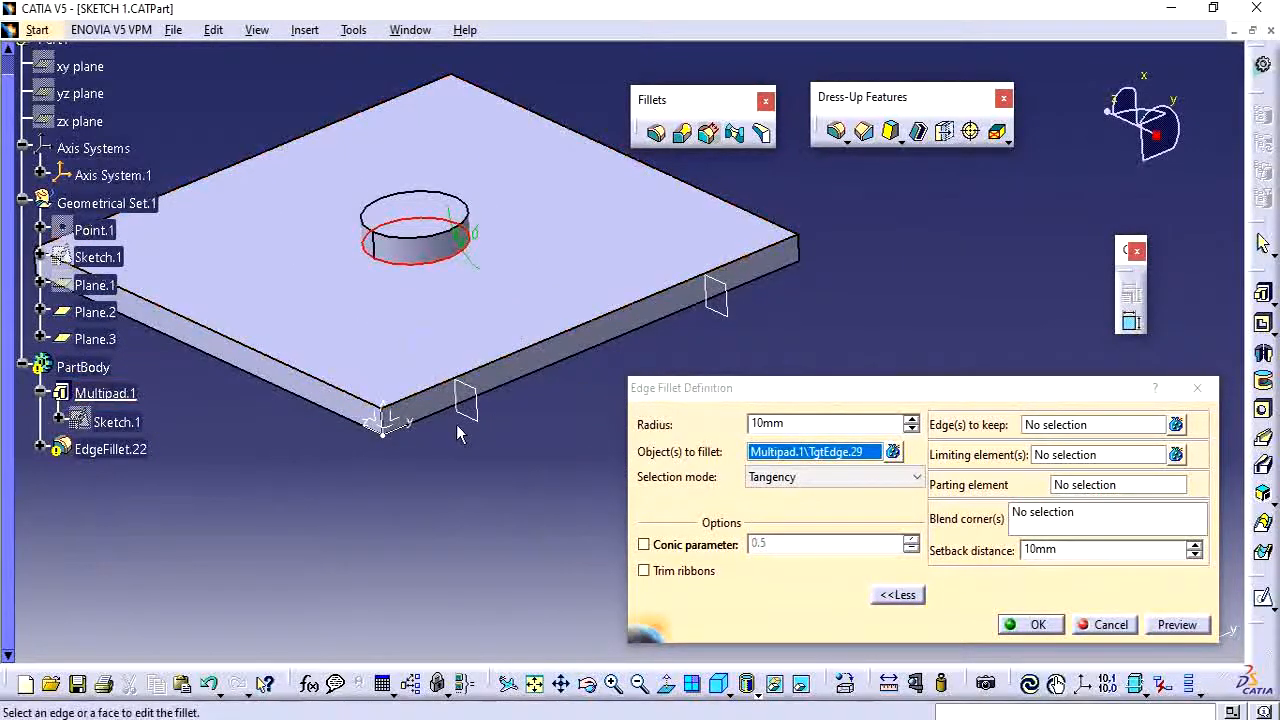
pyautogui.click(1063, 456)
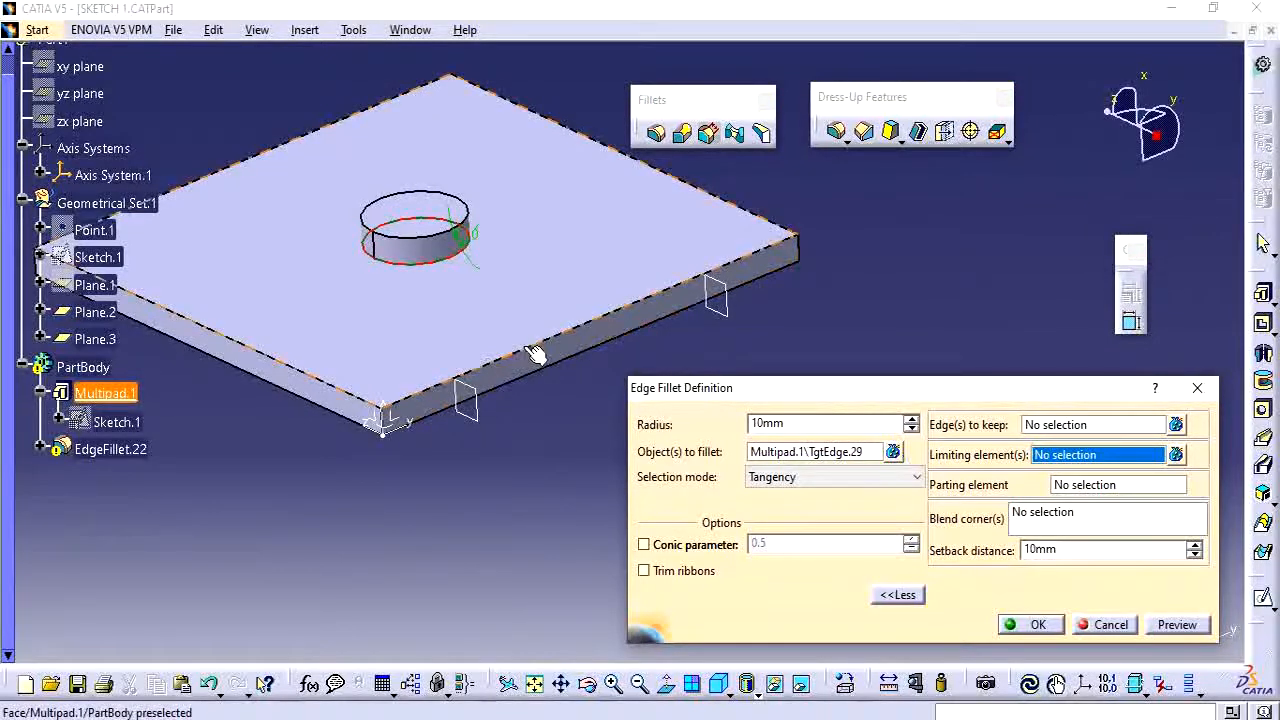
pyautogui.click(488, 410)
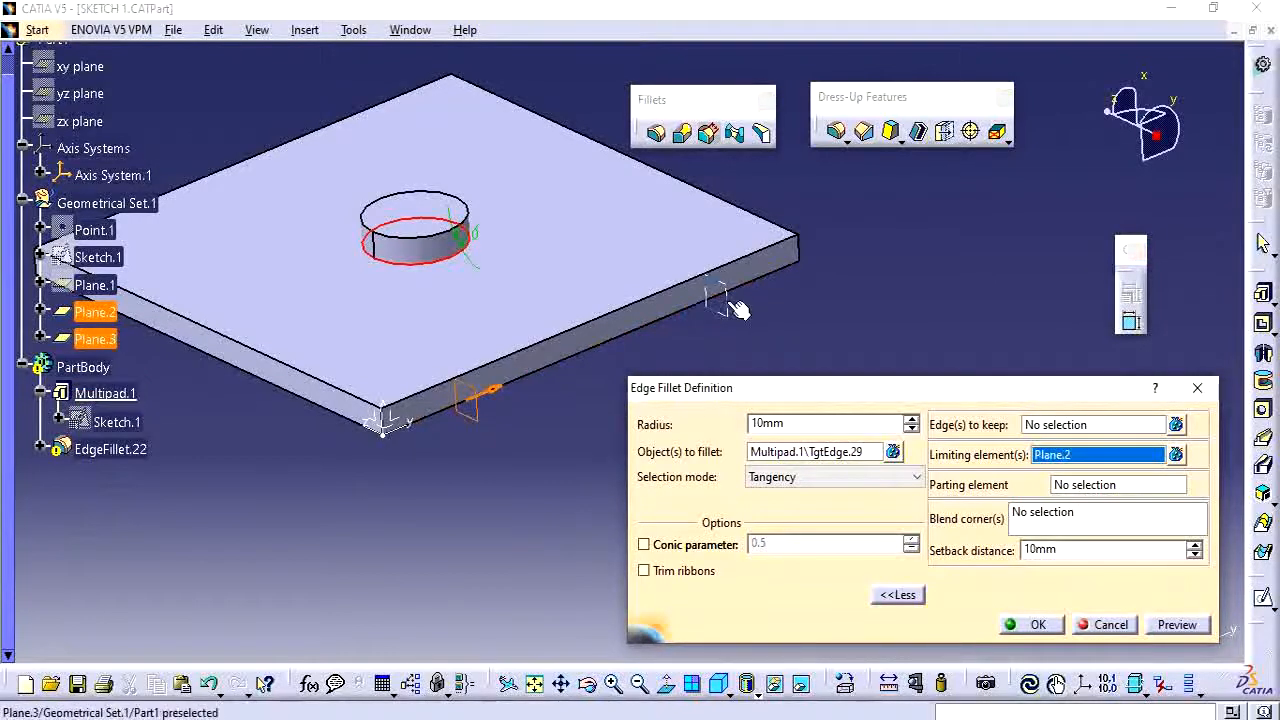
pyautogui.click(733, 306)
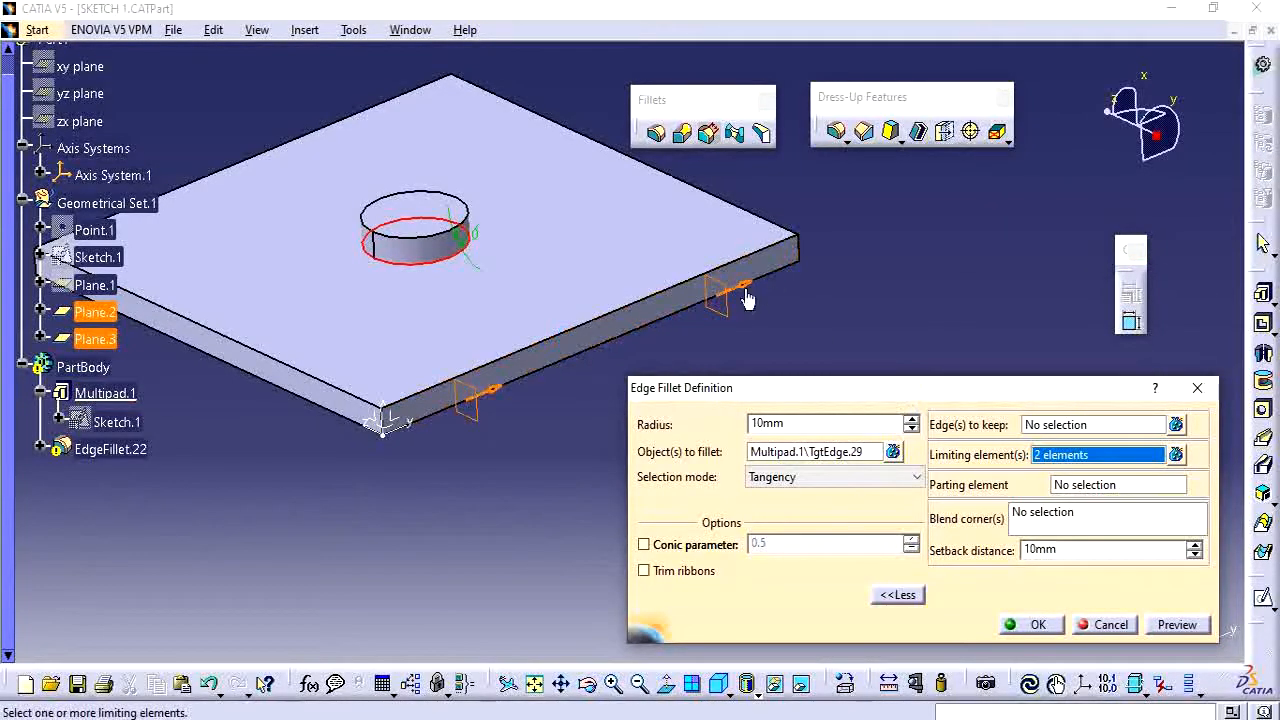
# Replace the filleted edge with the plate's front top edge and confirm without adding a keep edge.
pyautogui.rightClick(855, 458)
pyautogui.click(905, 594)
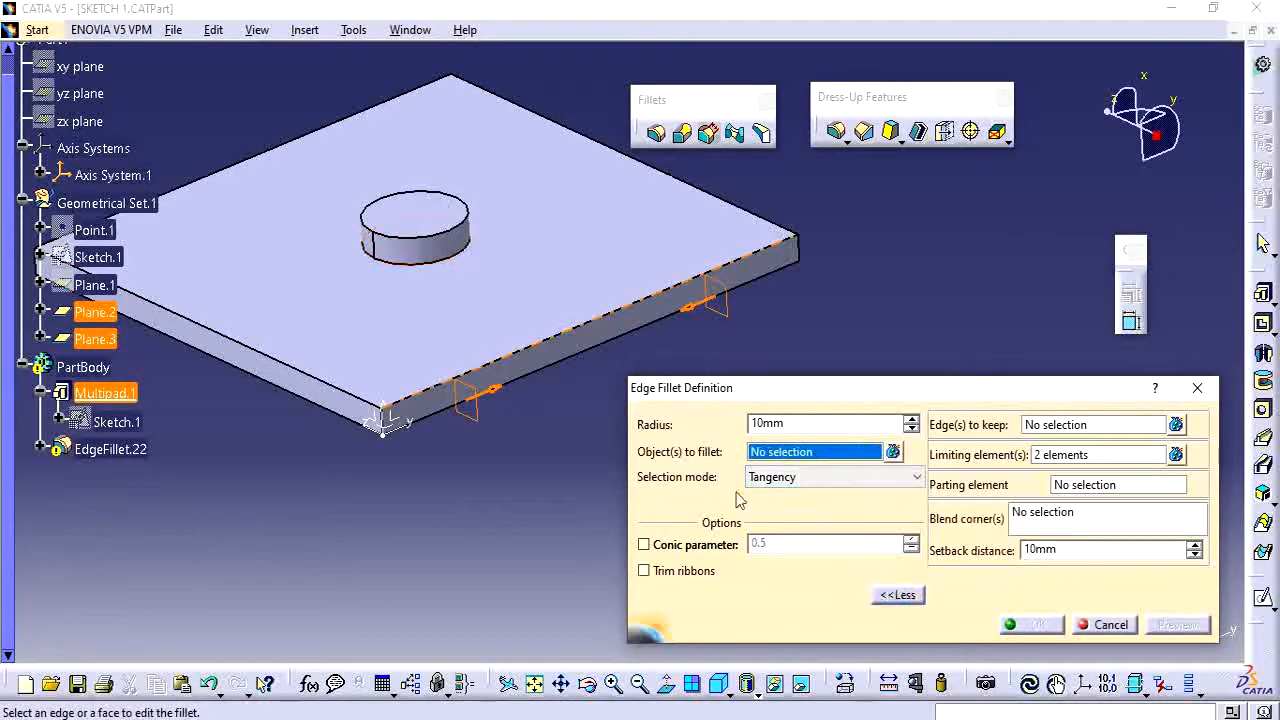
pyautogui.click(577, 334)
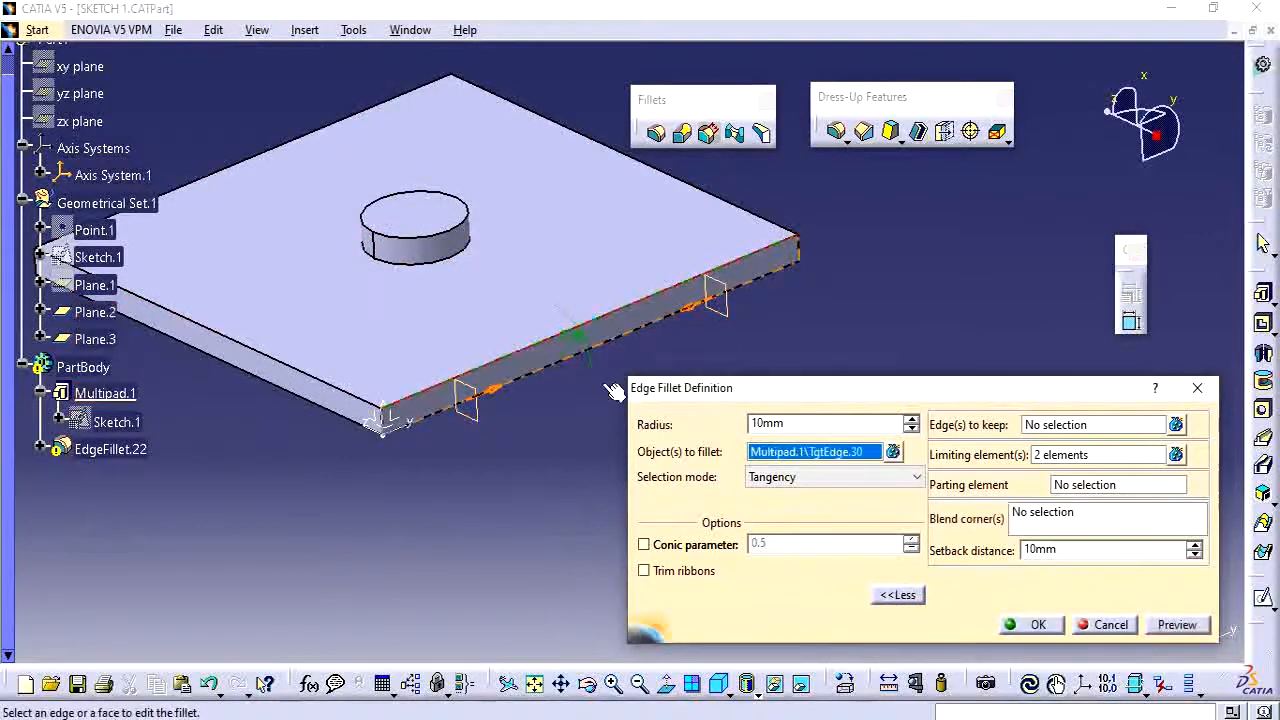
pyautogui.click(1032, 626)
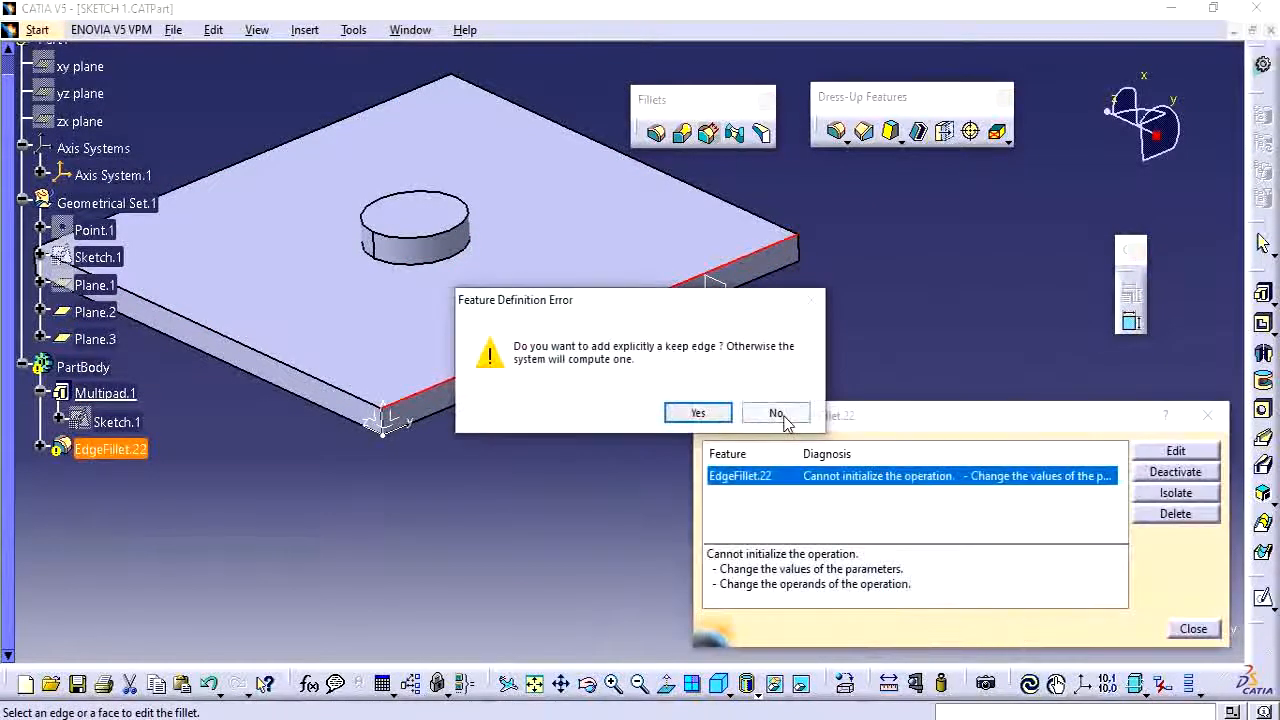
pyautogui.click(780, 416)
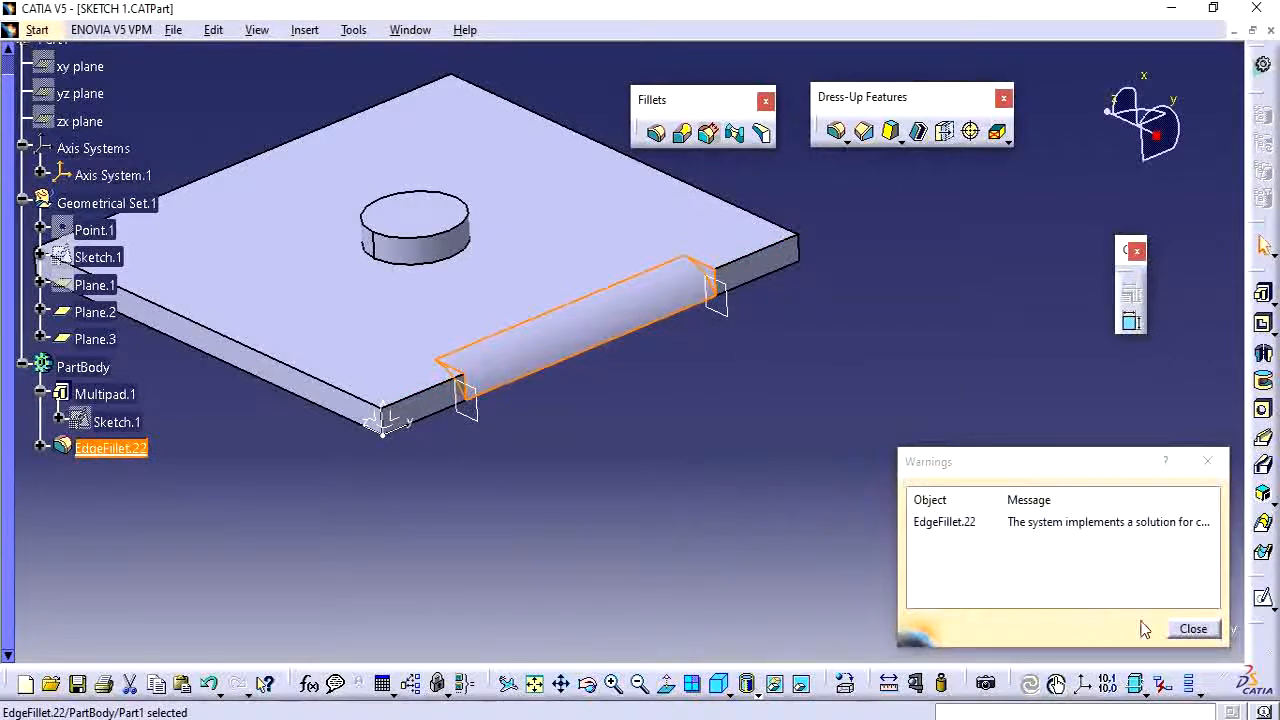
pyautogui.click(1190, 628)
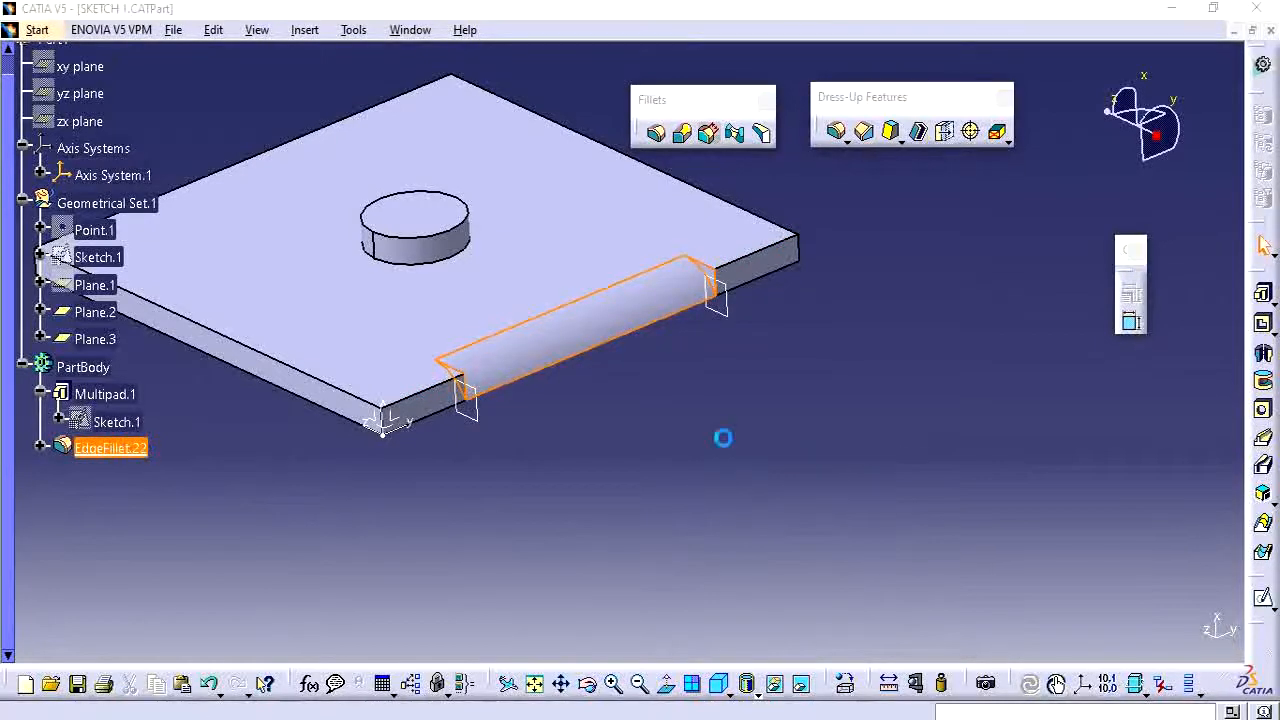
# Set the plate edge fillet's radius to 1mm.
pyautogui.click(790, 415)
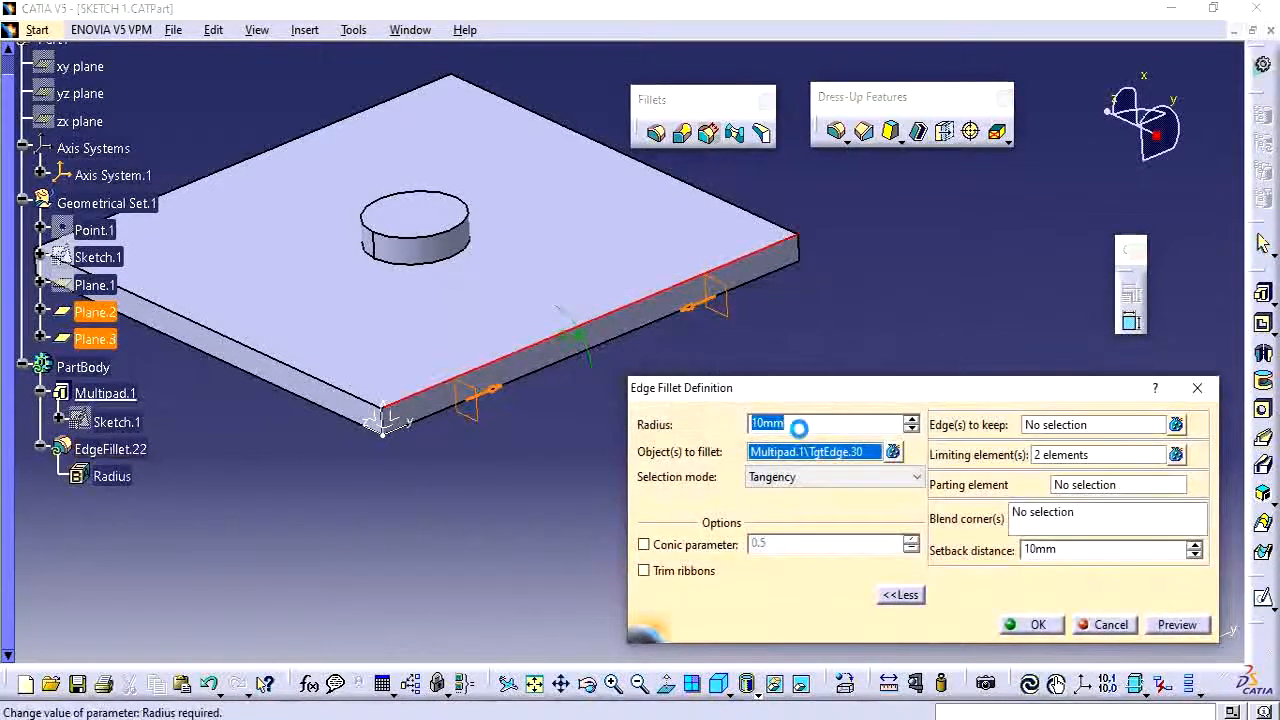
pyautogui.write('1')
pyautogui.press('Return')
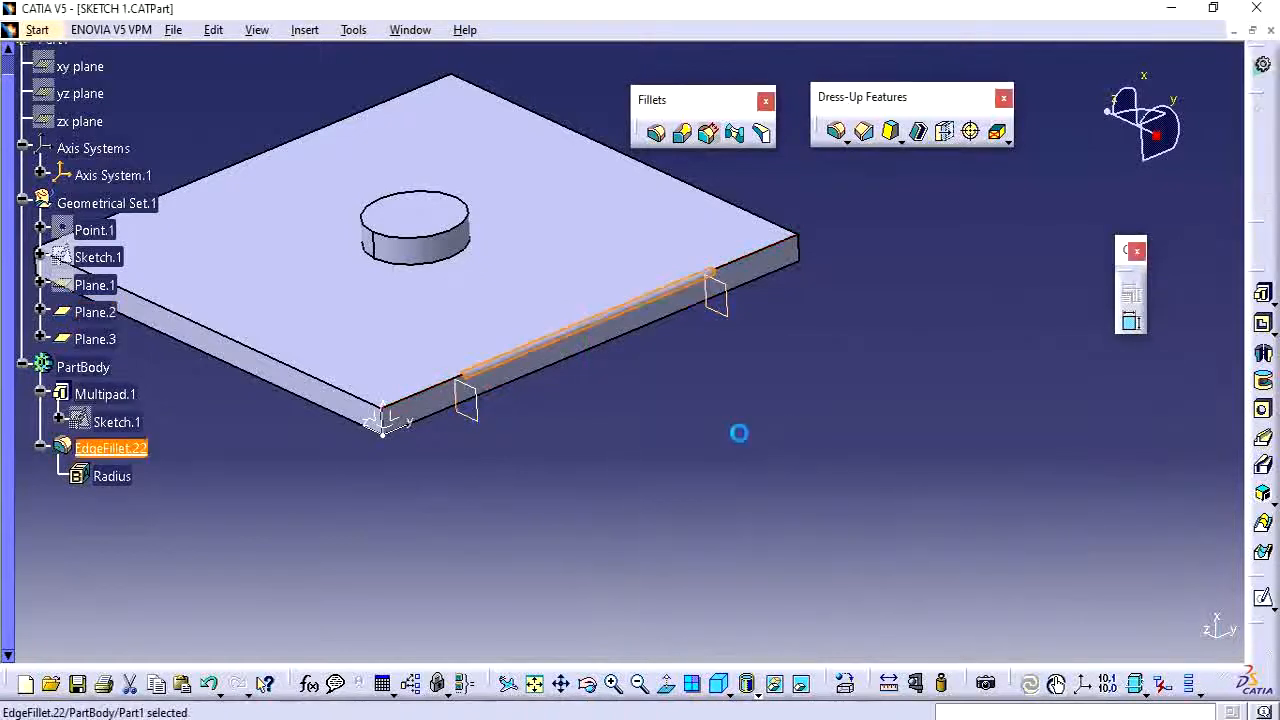
# Edit the plate edge fillet and clear its limiting elements.
pyautogui.moveTo(549, 450); pyautogui.dragTo(595, 215, button='middle')
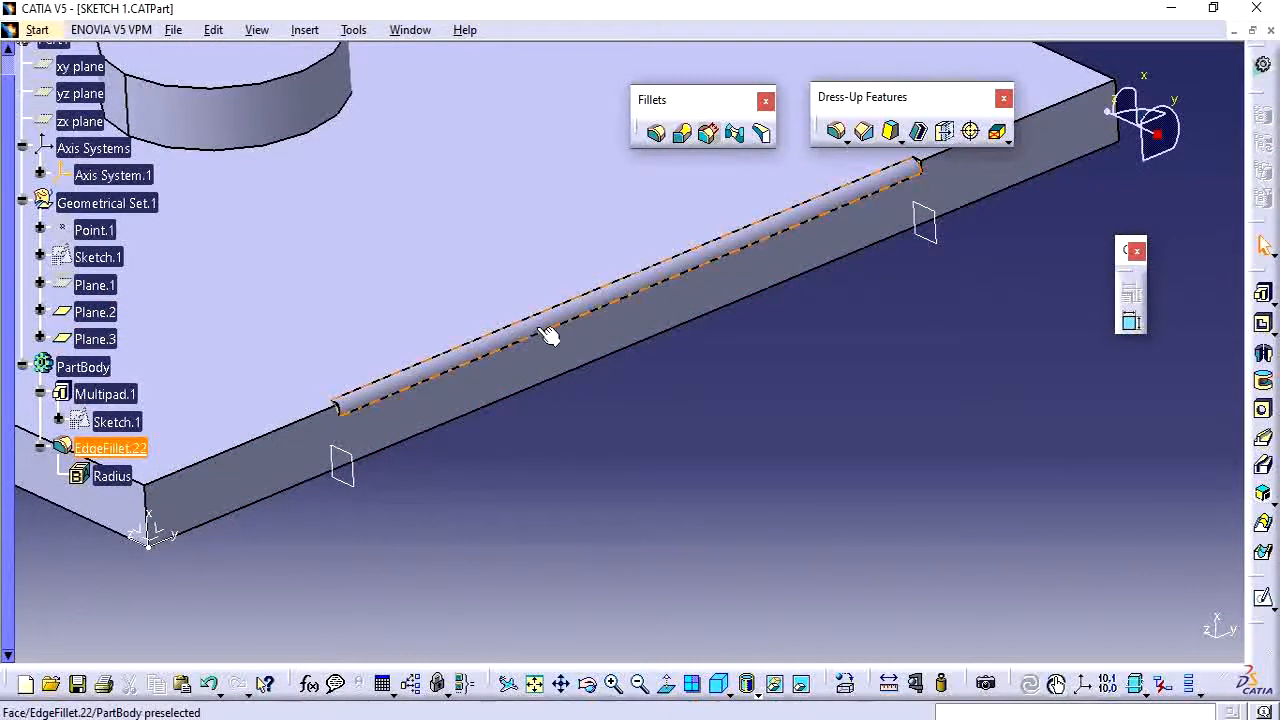
pyautogui.doubleClick(111, 450)
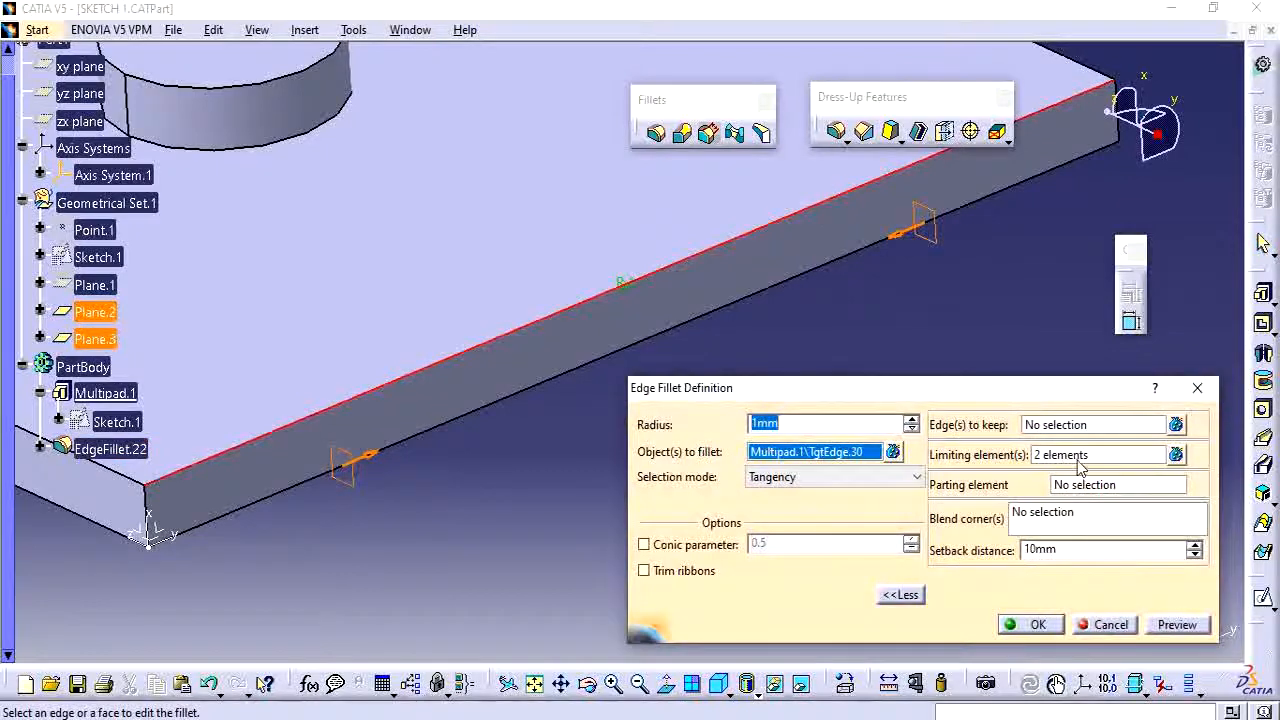
pyautogui.click(1080, 458)
pyautogui.click(1080, 486)
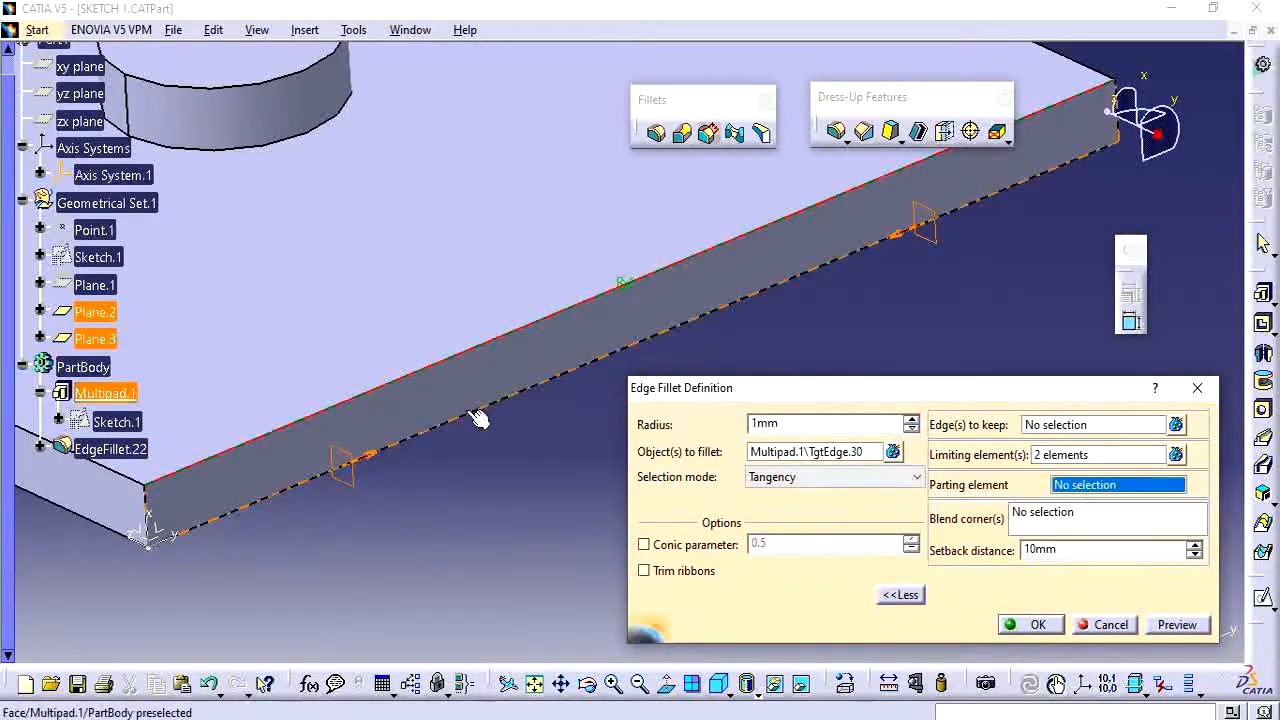
pyautogui.click(1080, 455)
pyautogui.rightClick(1080, 455)
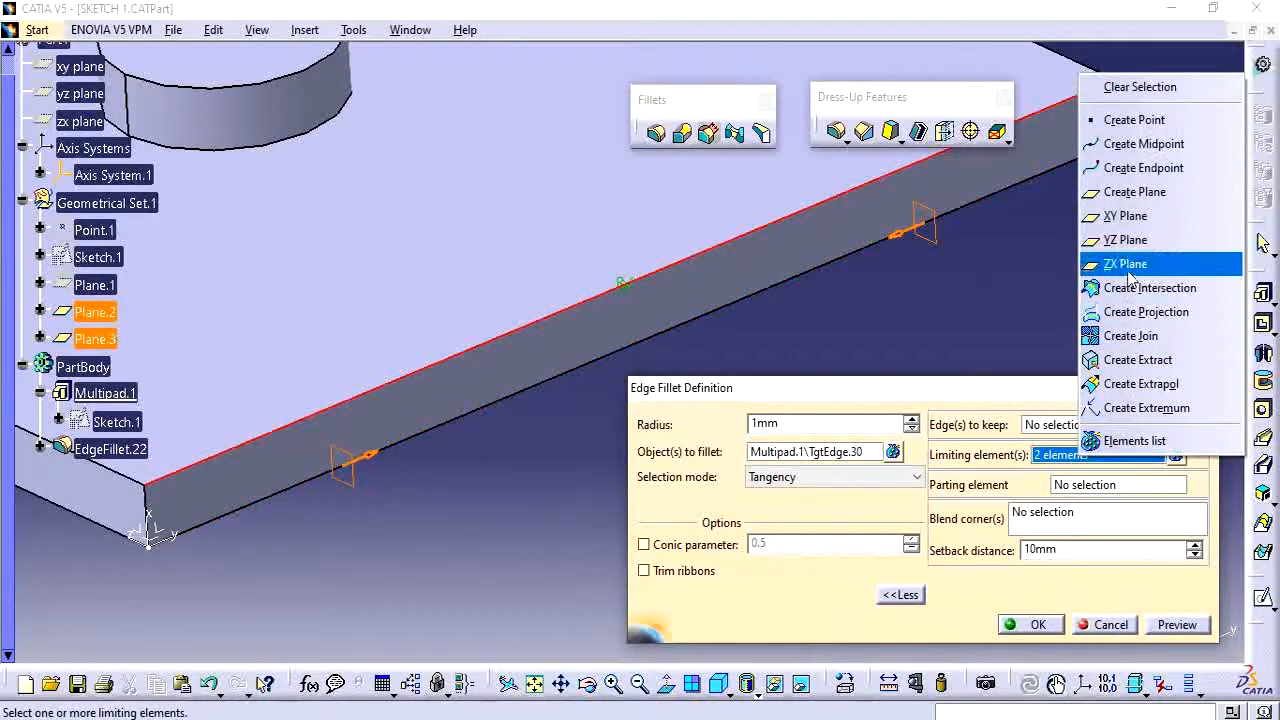
pyautogui.click(1122, 90)
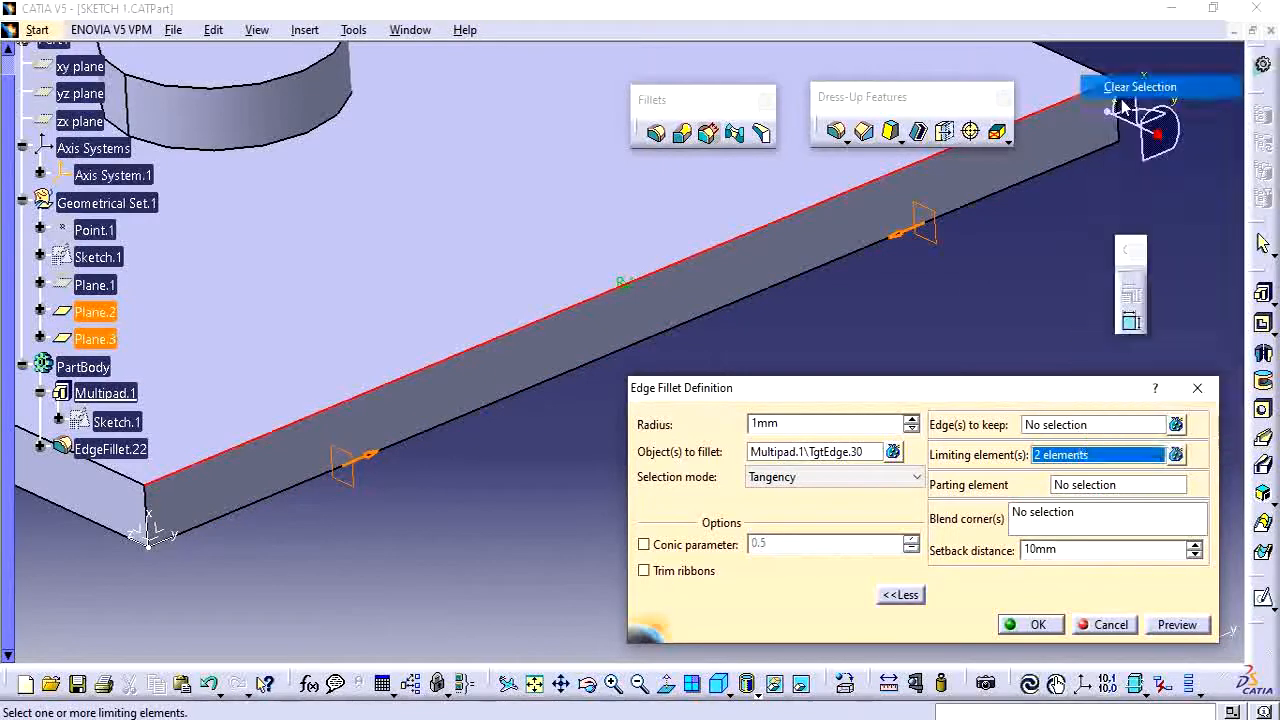
pyautogui.moveTo(1052, 399); pyautogui.dragTo(1068, 337)
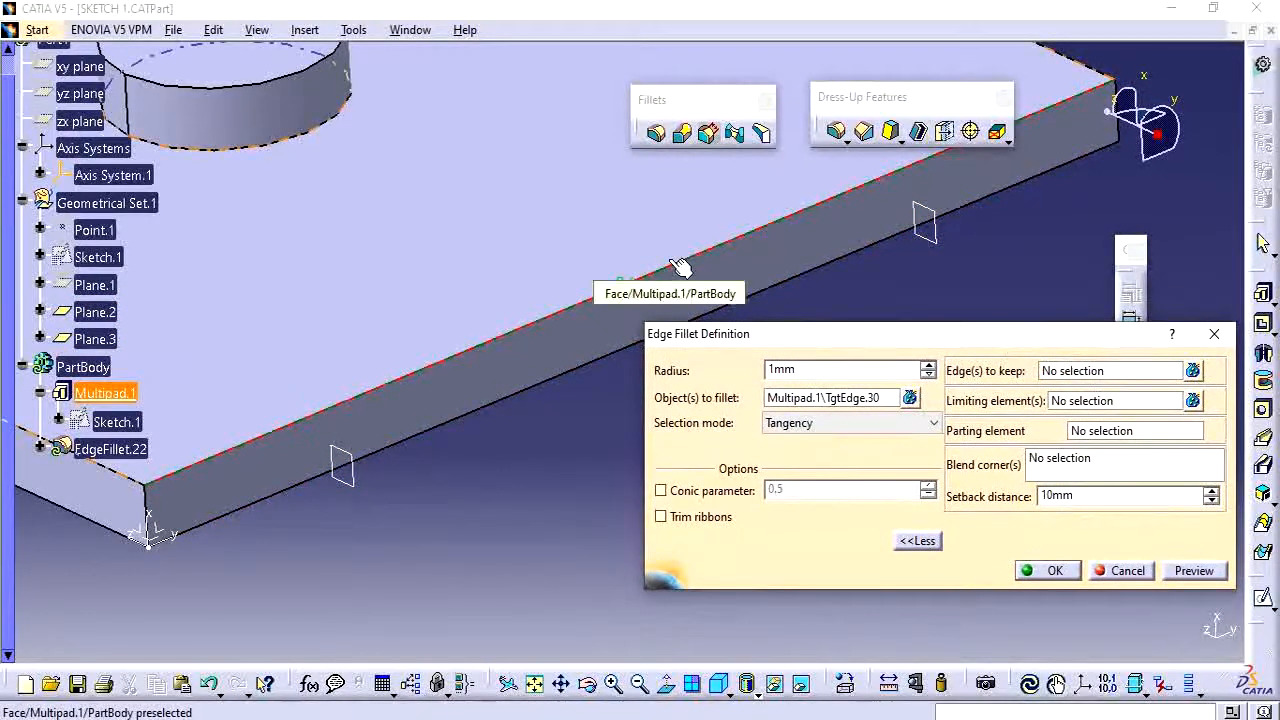
pyautogui.click(1097, 431)
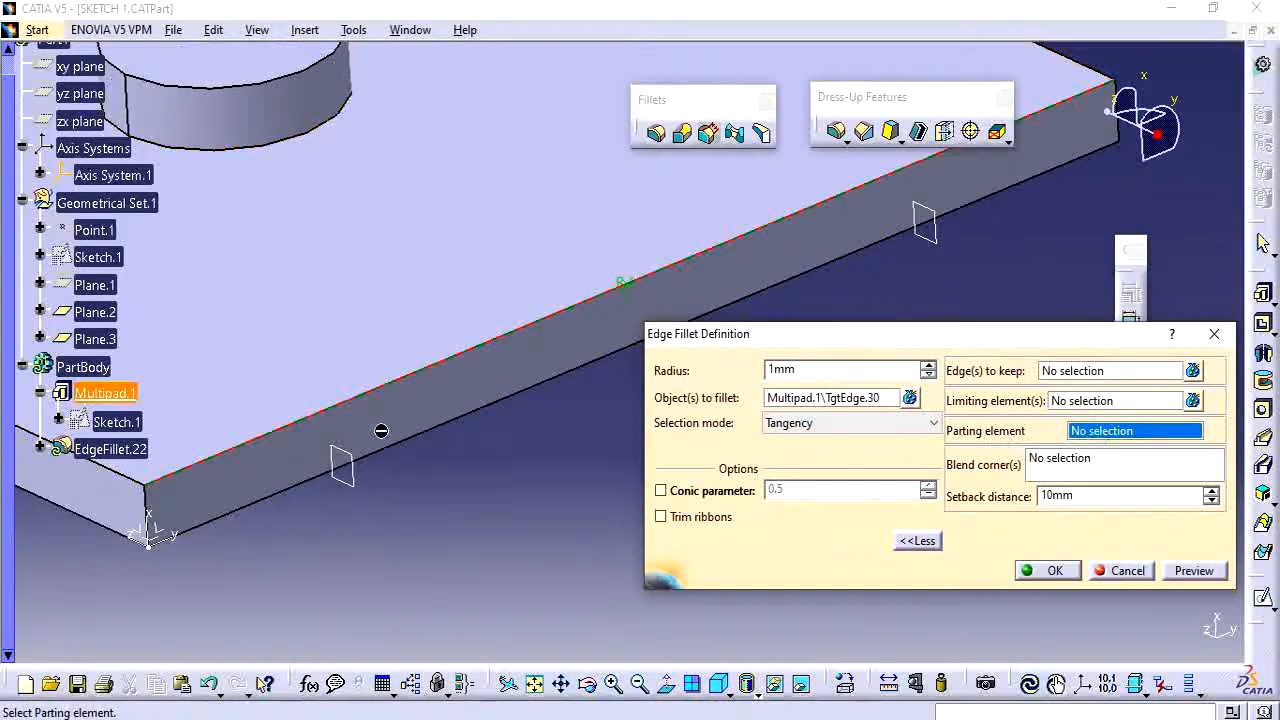
pyautogui.click(1053, 571)
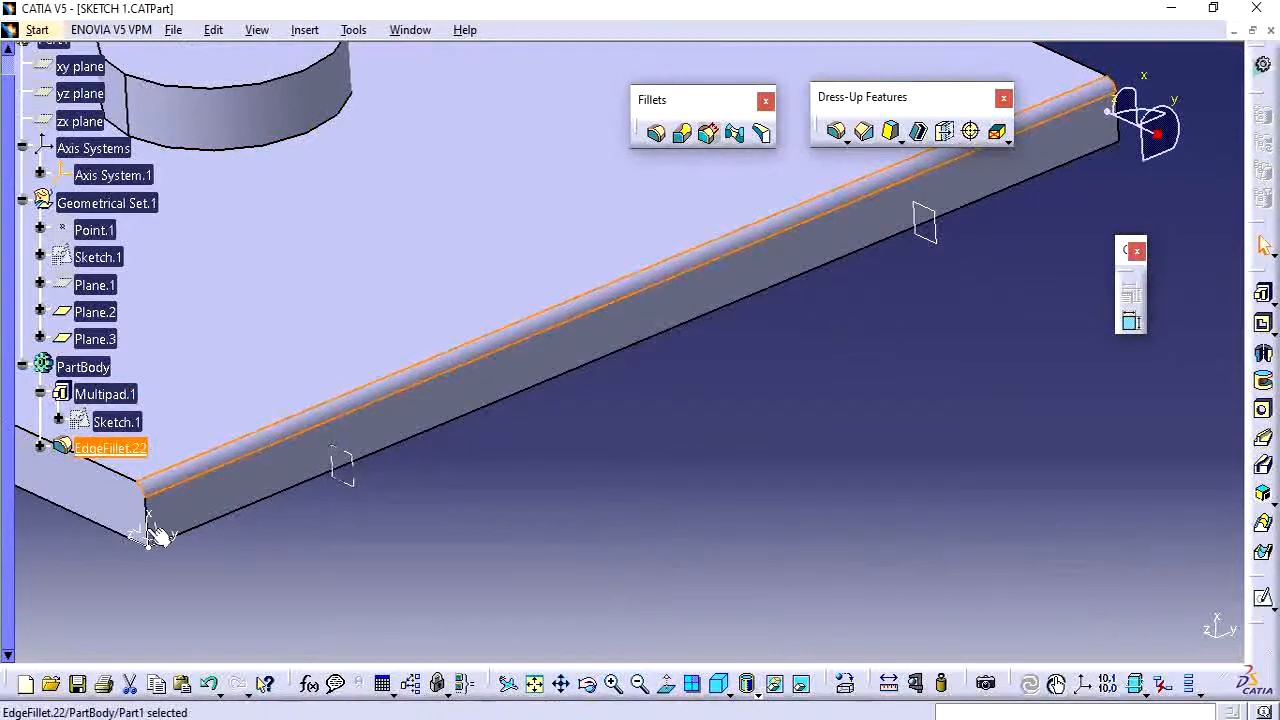
# Set Plane.2 as the plate edge fillet's parting element.
pyautogui.doubleClick(118, 448)
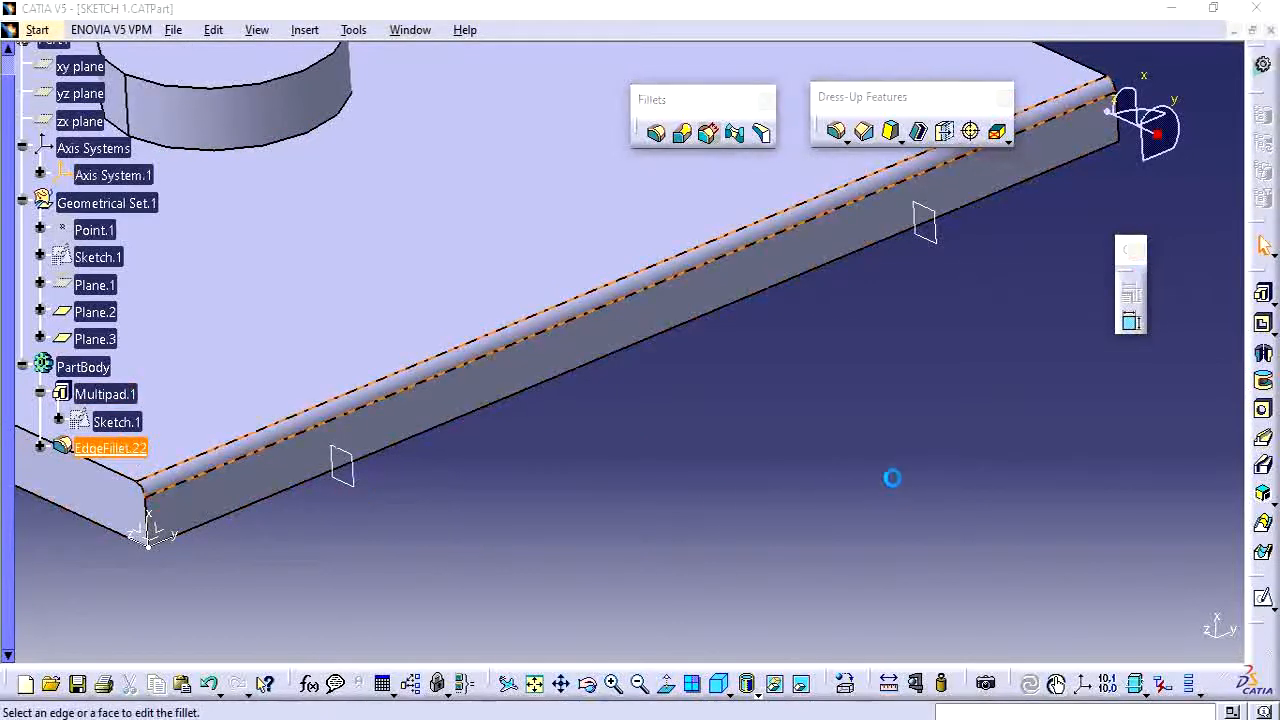
pyautogui.click(914, 539)
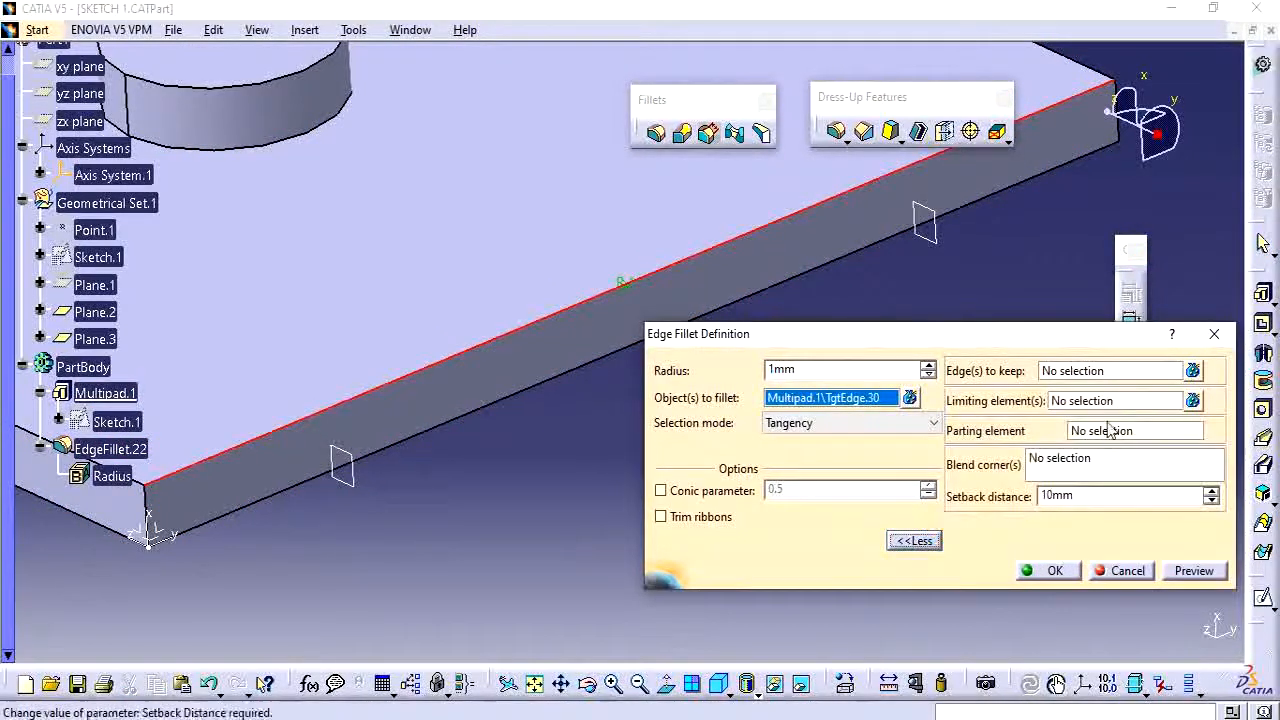
pyautogui.click(1081, 438)
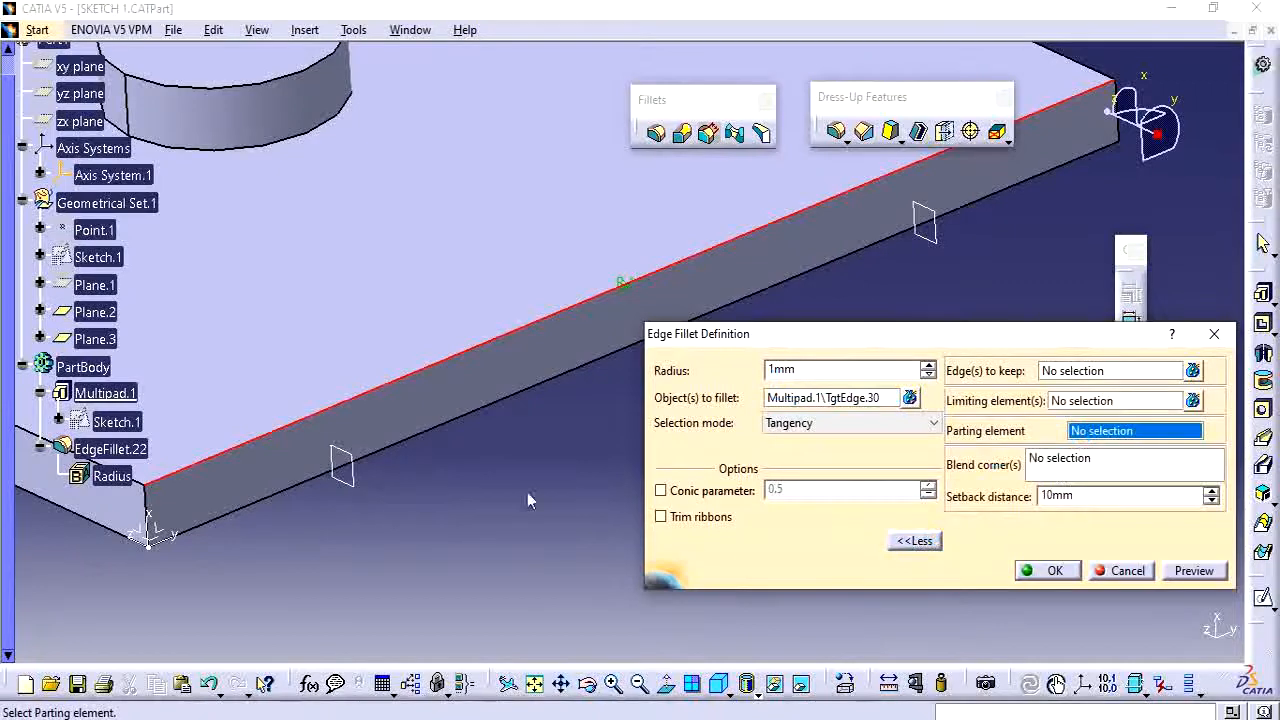
pyautogui.click(365, 475)
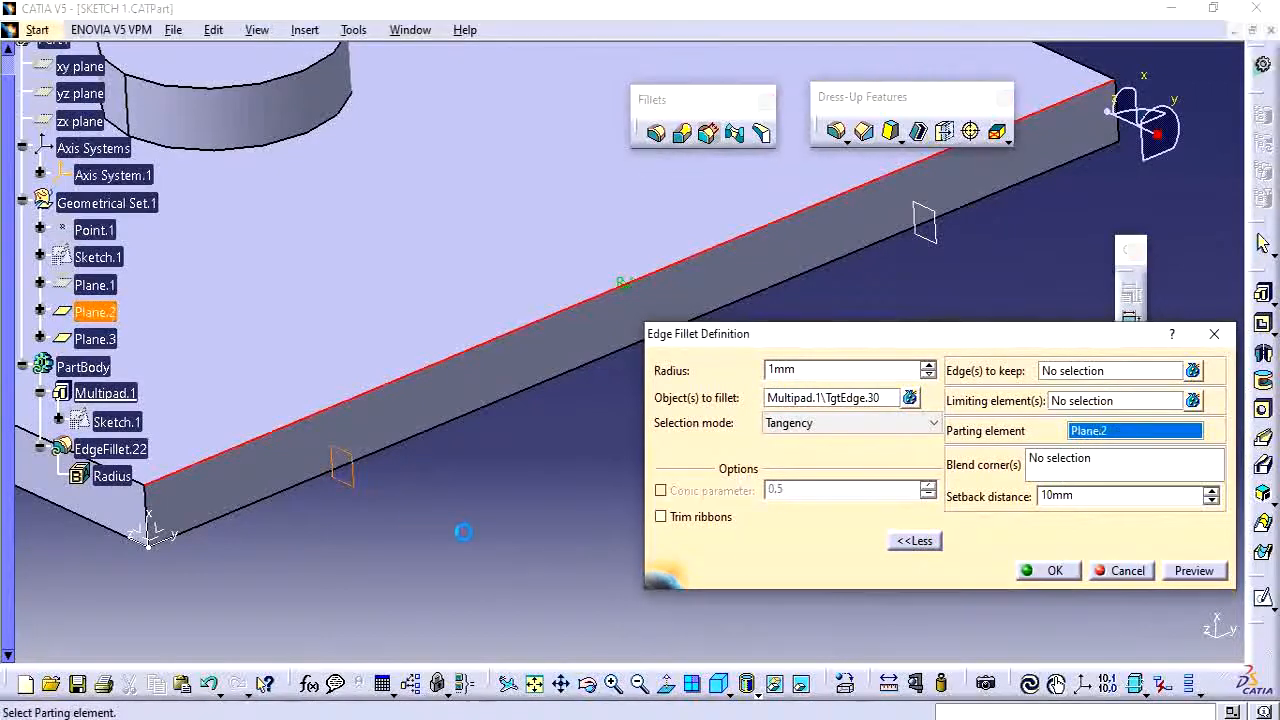
pyautogui.click(1052, 570)
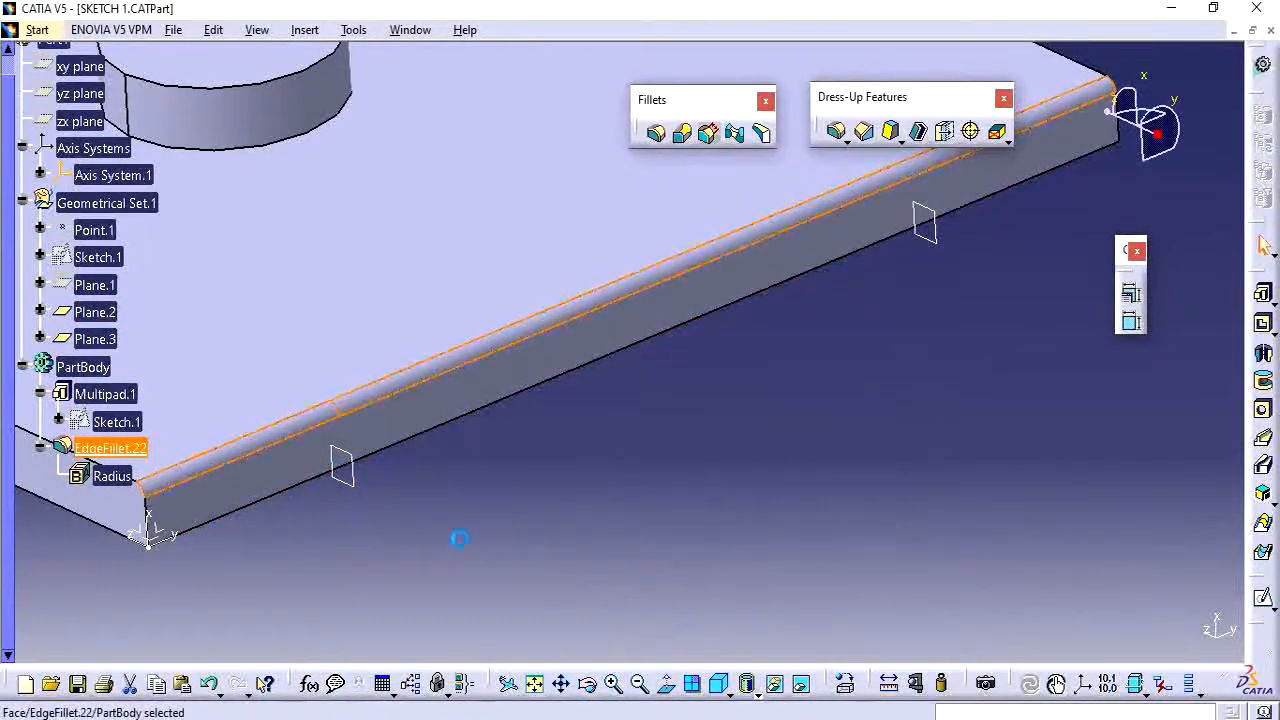
# Examine the fillet along the plate's front edge around the parting plane.
pyautogui.click(433, 567)
pyautogui.moveTo(433, 567); pyautogui.dragTo(466, 451, button='middle')
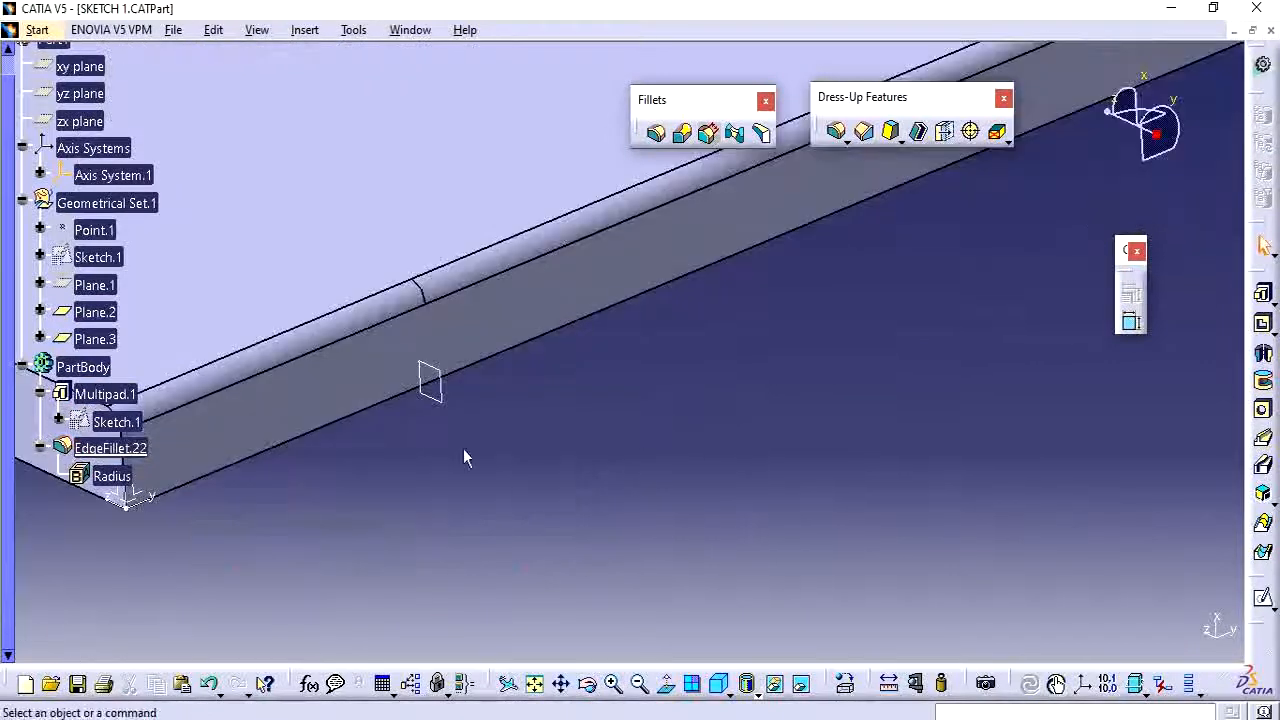
pyautogui.moveTo(430, 378); pyautogui.dragTo(549, 559, button='middle')
pyautogui.hotkey('ctrl', 'z')
pyautogui.moveTo(819, 390); pyautogui.dragTo(557, 414, button='middle')
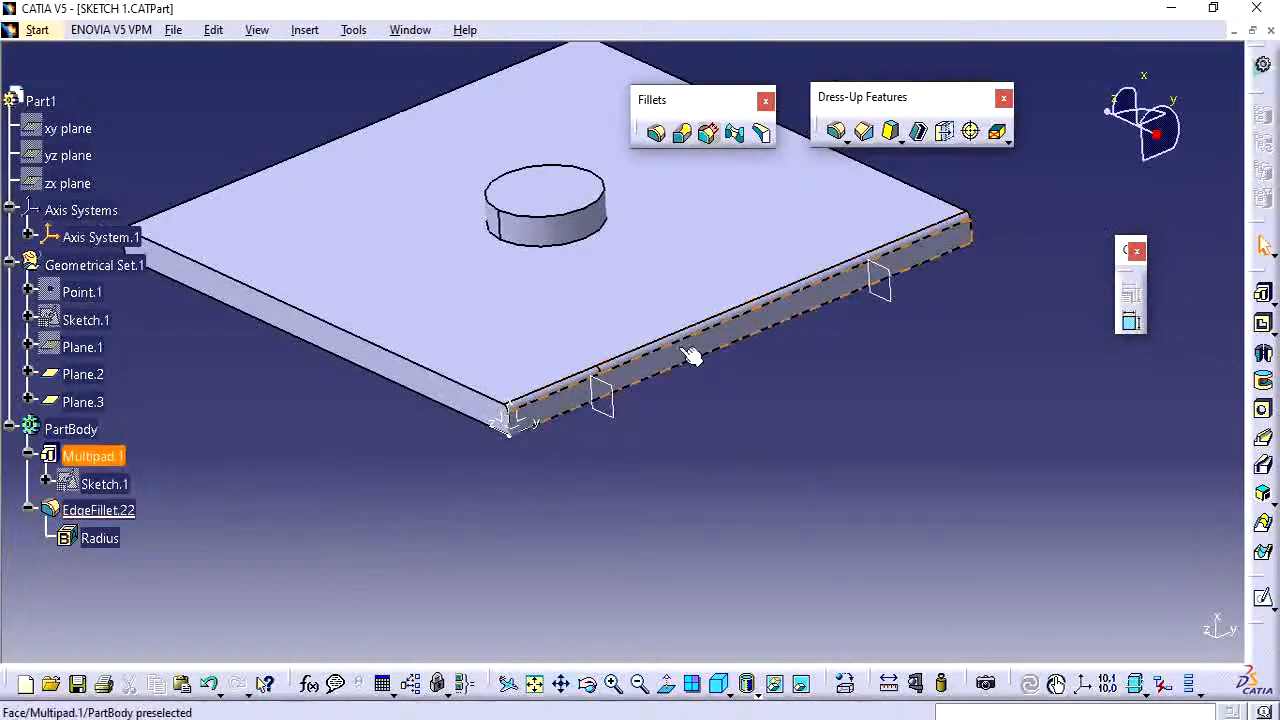
pyautogui.moveTo(680, 400); pyautogui.dragTo(715, 427, button='middle')
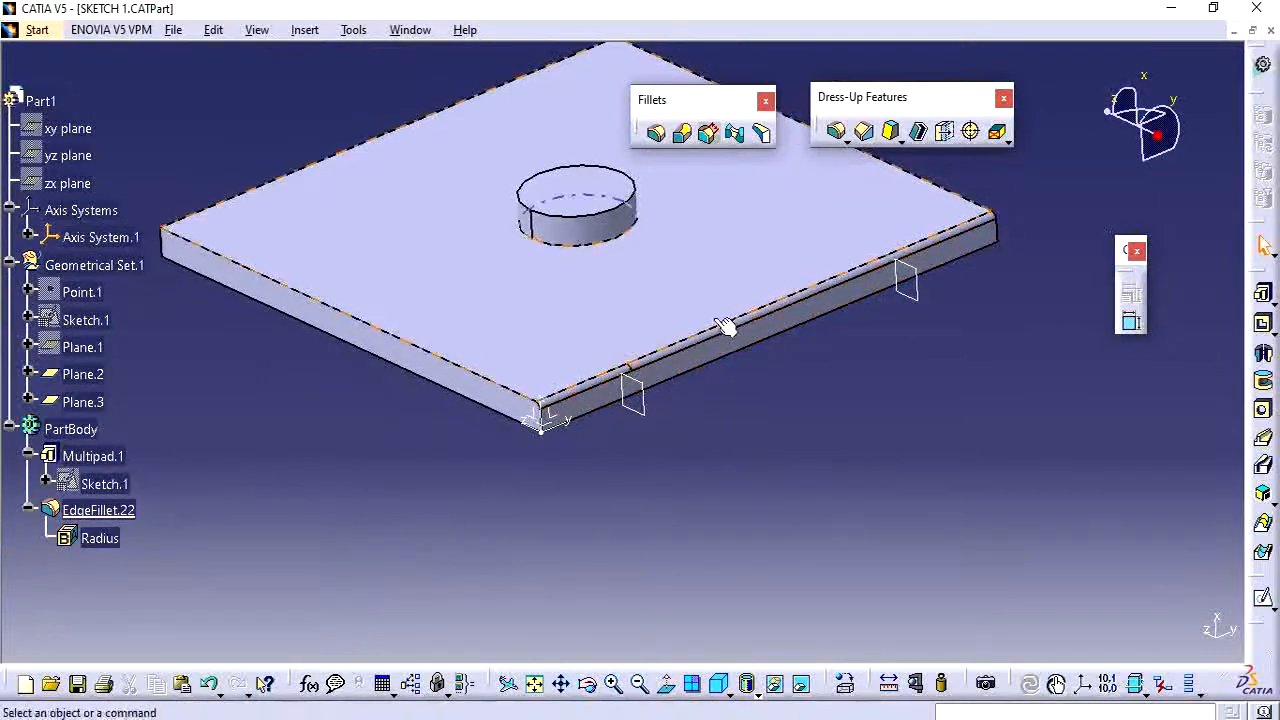
# Edit the plate edge fillet and clear its parting element.
pyautogui.scroll(-3, 267, 461)
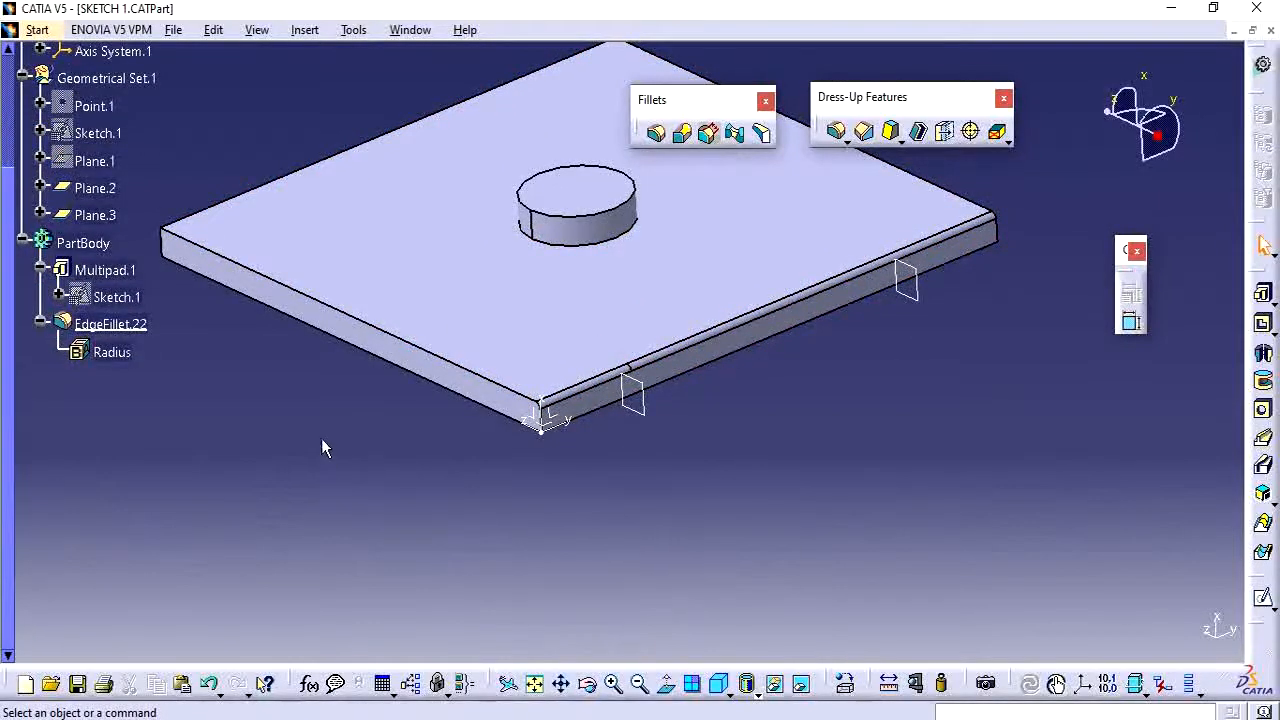
pyautogui.click(124, 327)
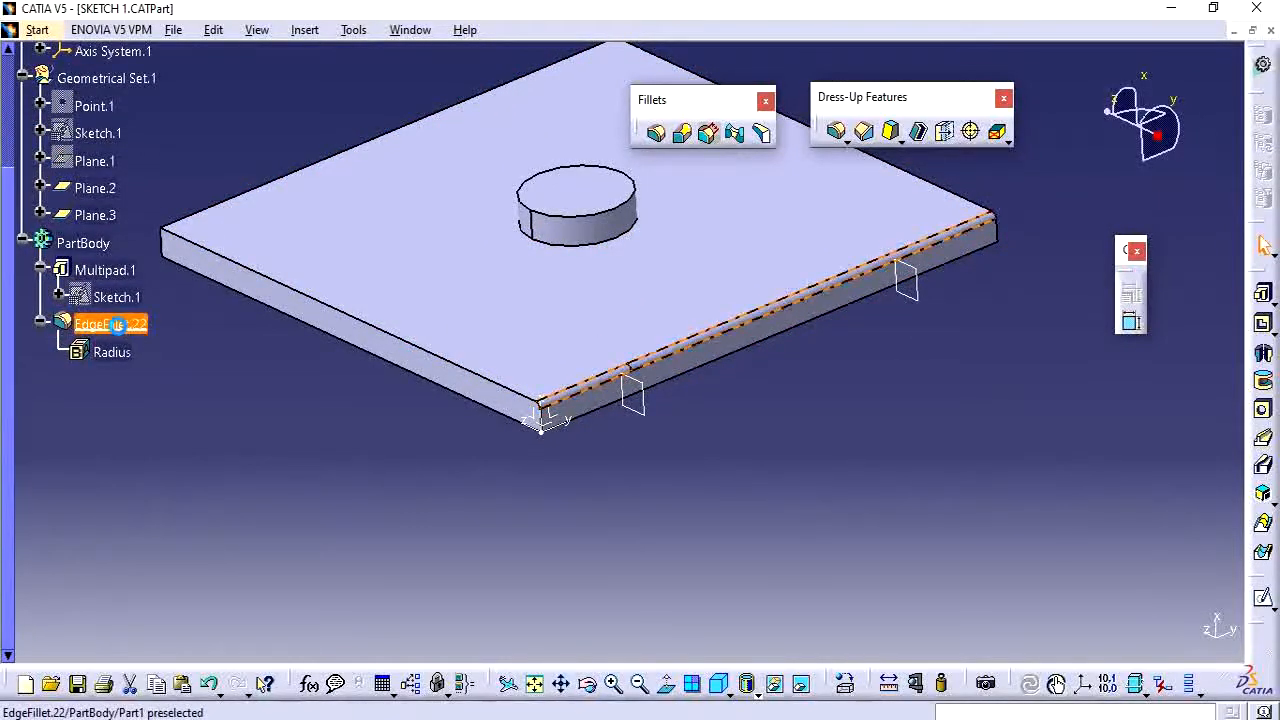
pyautogui.doubleClick(133, 326)
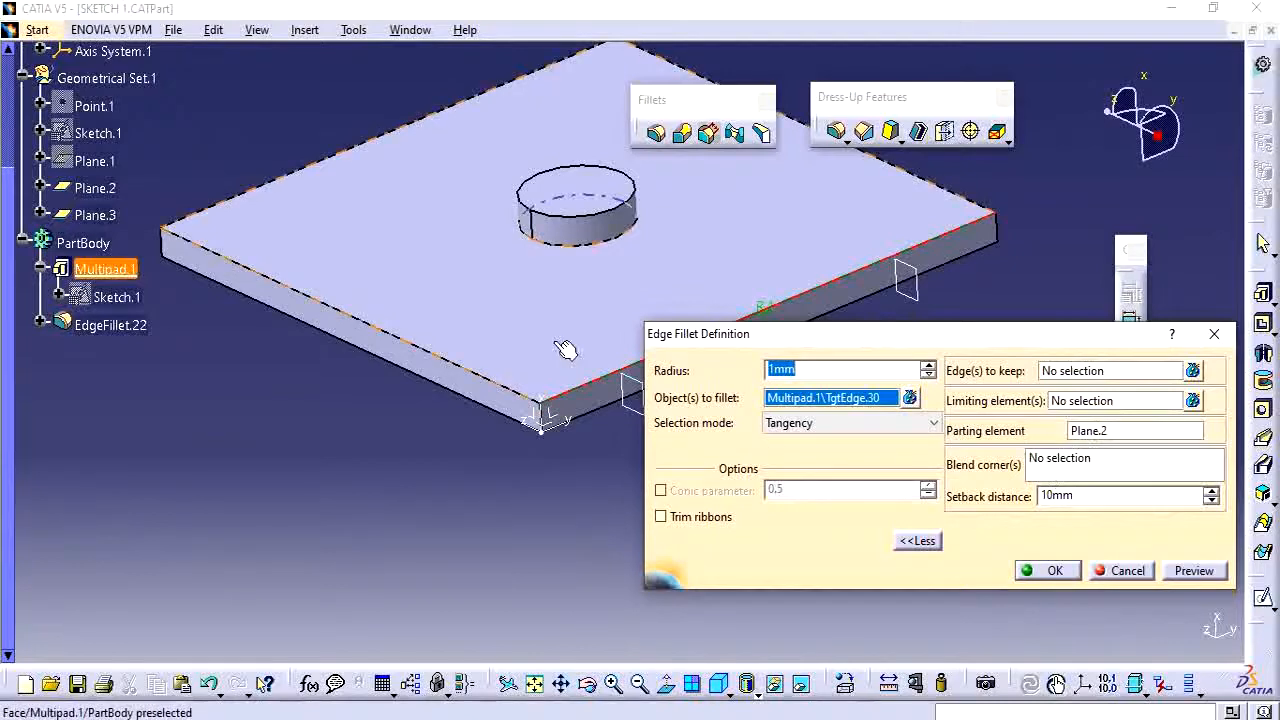
pyautogui.click(1140, 432)
pyautogui.rightClick(1152, 430)
pyautogui.click(1183, 263)
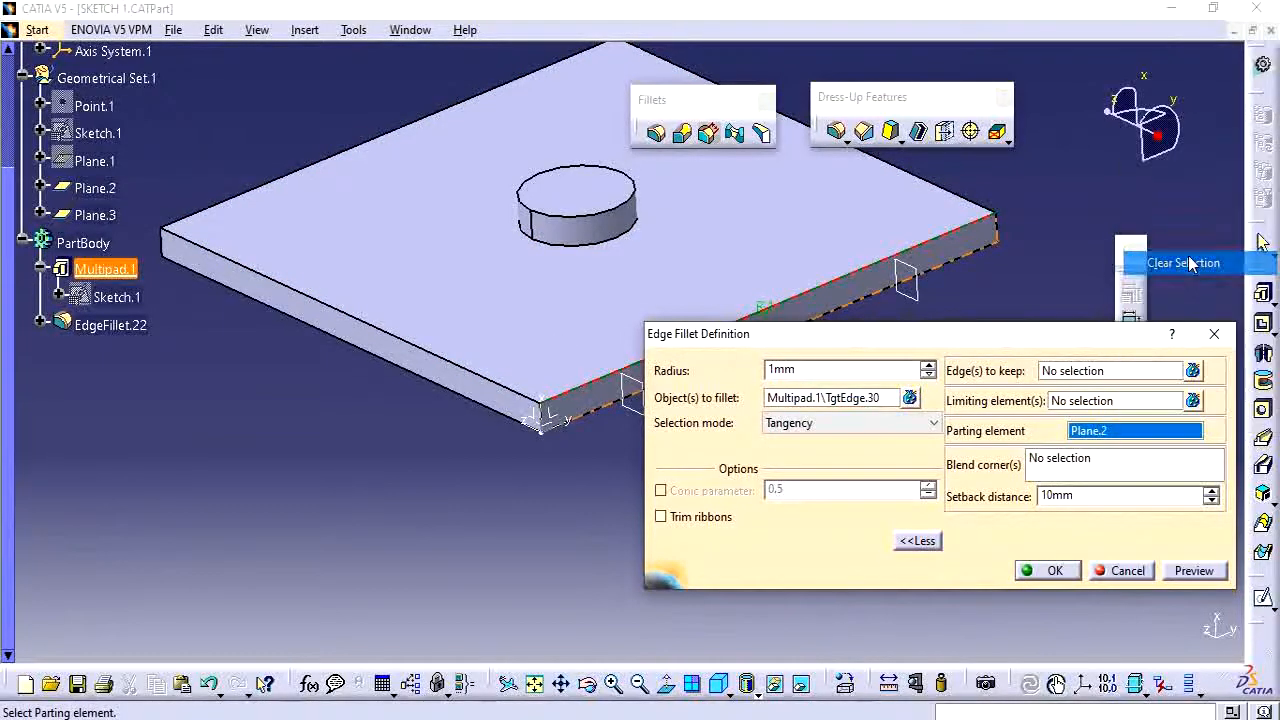
# Compare the plate's corner with the reference sketch of the blended corner in Snipping Tool.
pyautogui.keyDown('ctrl'); pyautogui.moveTo(545, 510); pyautogui.dragTo(520, 400, button='middle'); pyautogui.keyUp('ctrl')
pyautogui.moveTo(443, 506); pyautogui.dragTo(503, 474, button='middle')
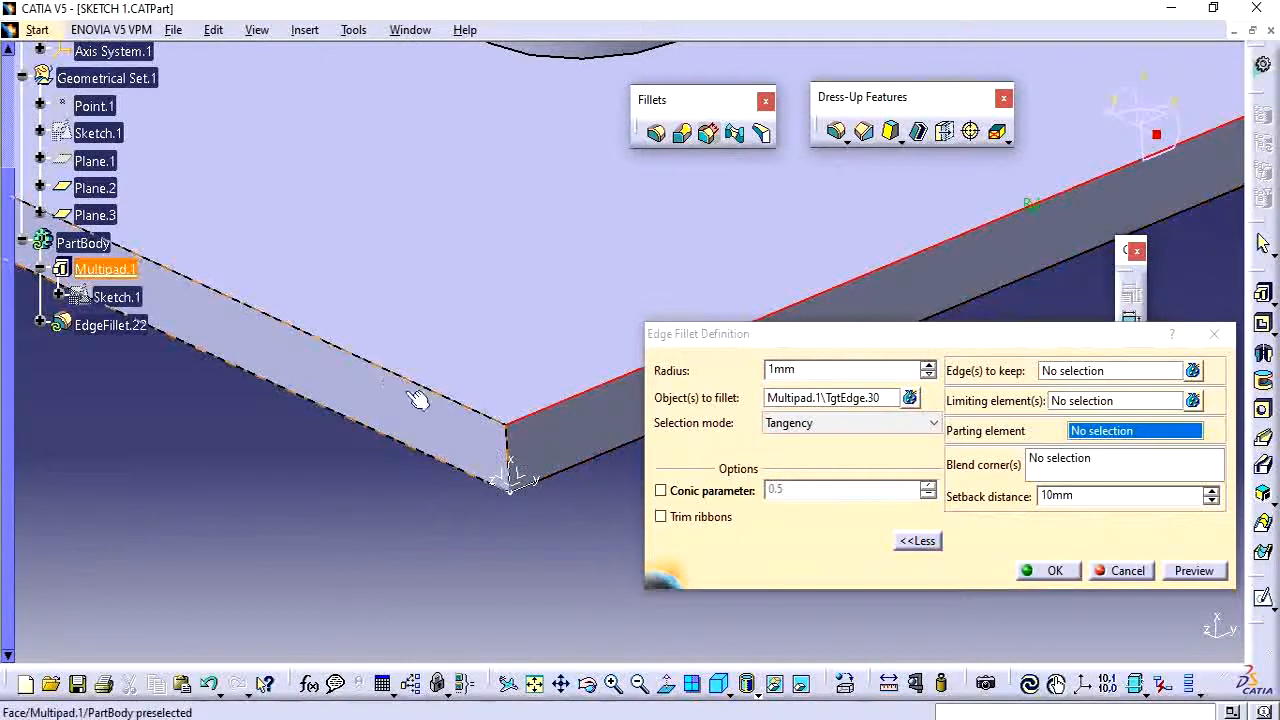
pyautogui.click(858, 718)
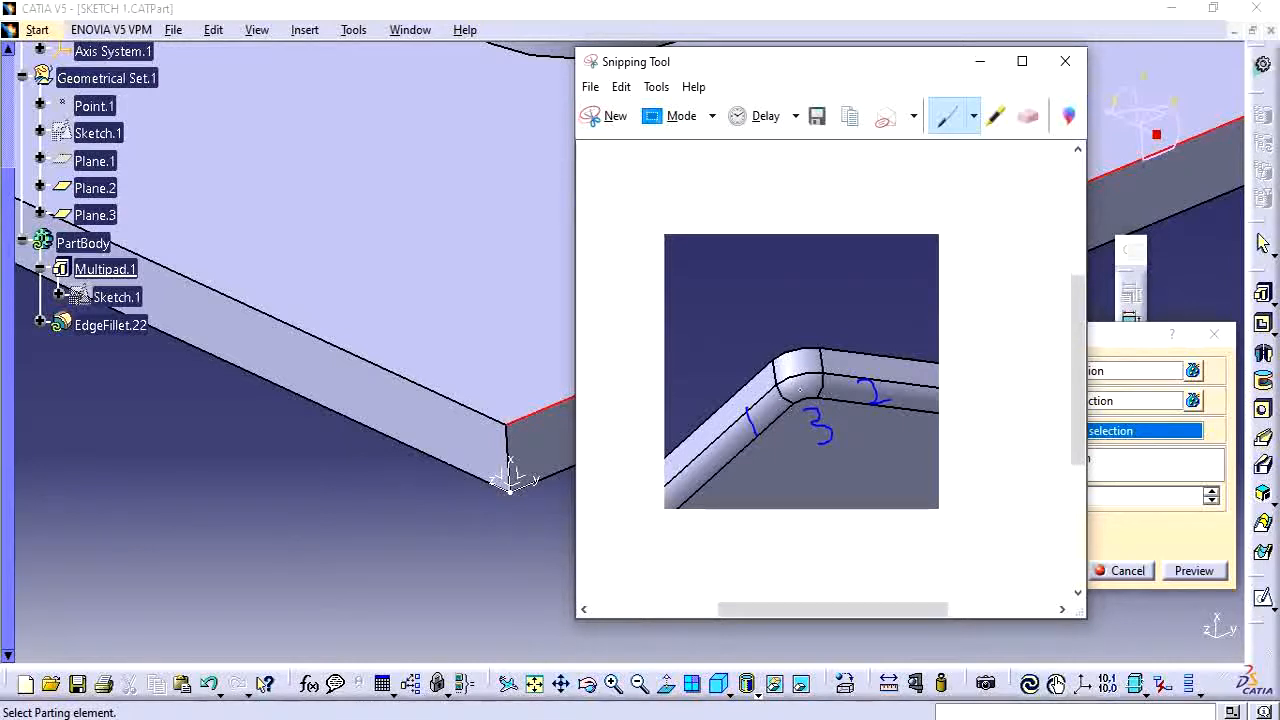
pyautogui.click(1125, 347)
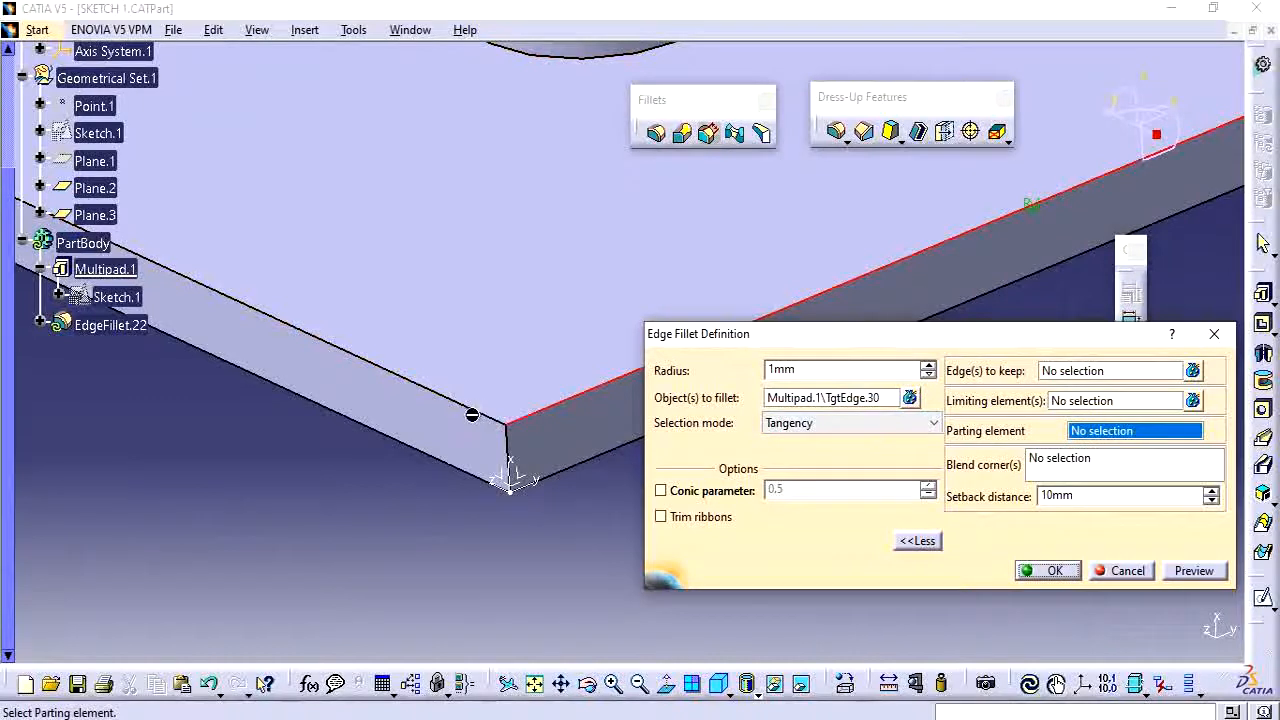
pyautogui.click(782, 402)
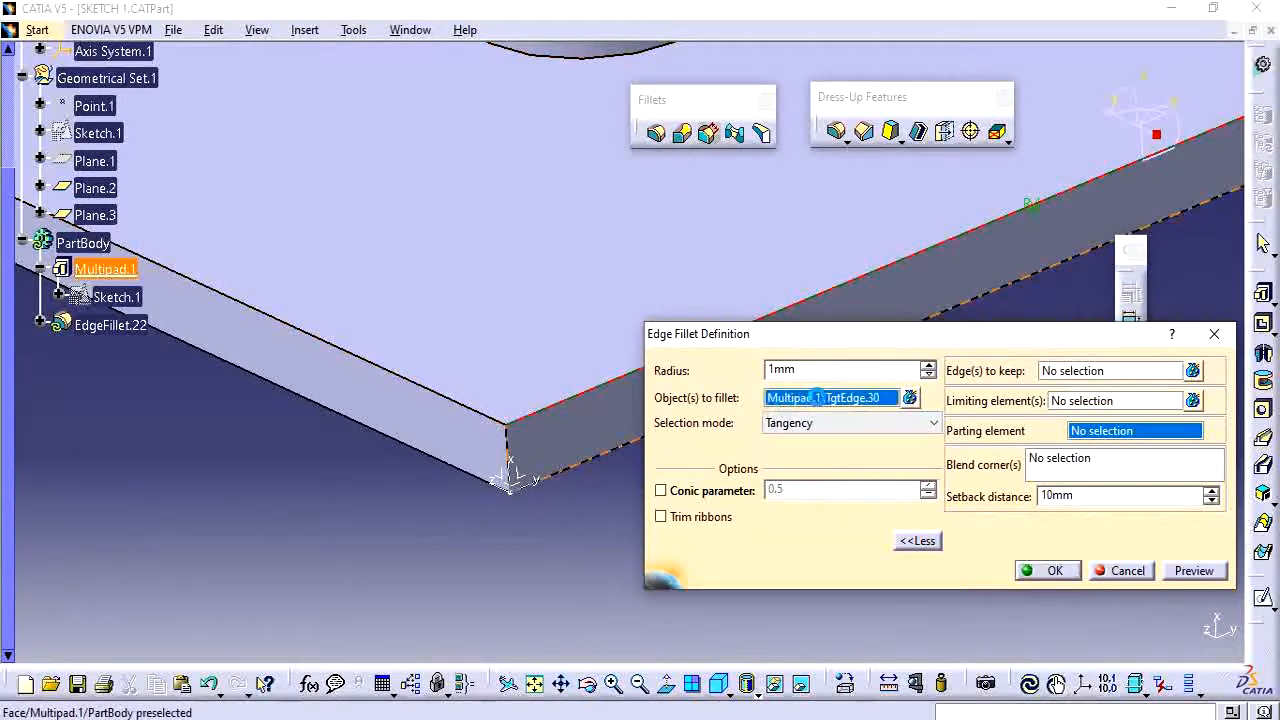
pyautogui.click(468, 412)
pyautogui.click(510, 448)
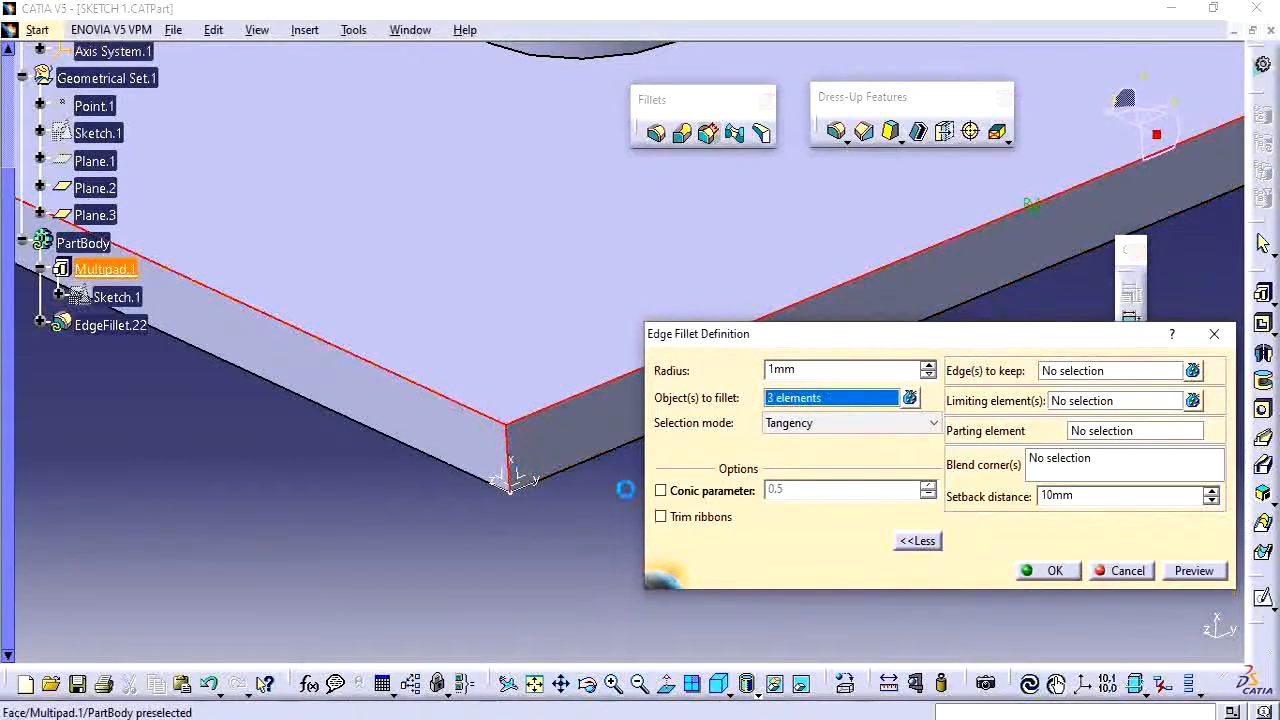
pyautogui.click(1085, 464)
pyautogui.rightClick(1078, 463)
pyautogui.click(1080, 462)
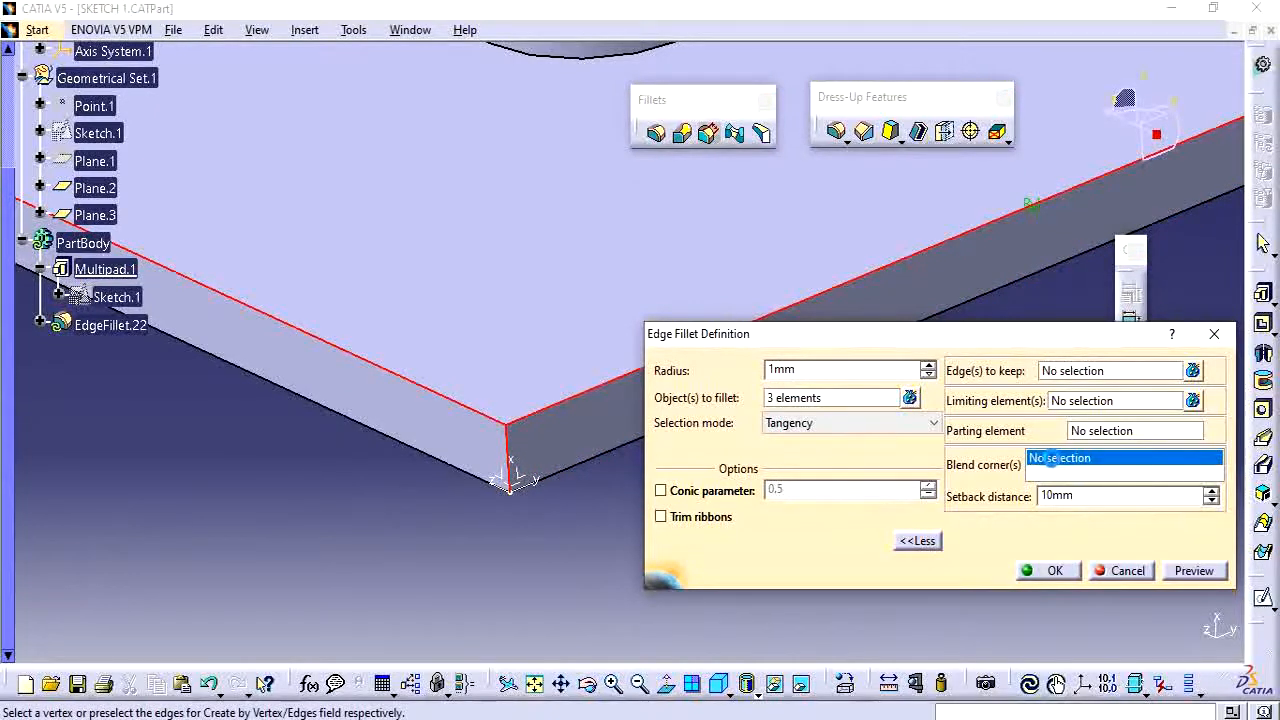
pyautogui.rightClick(840, 404)
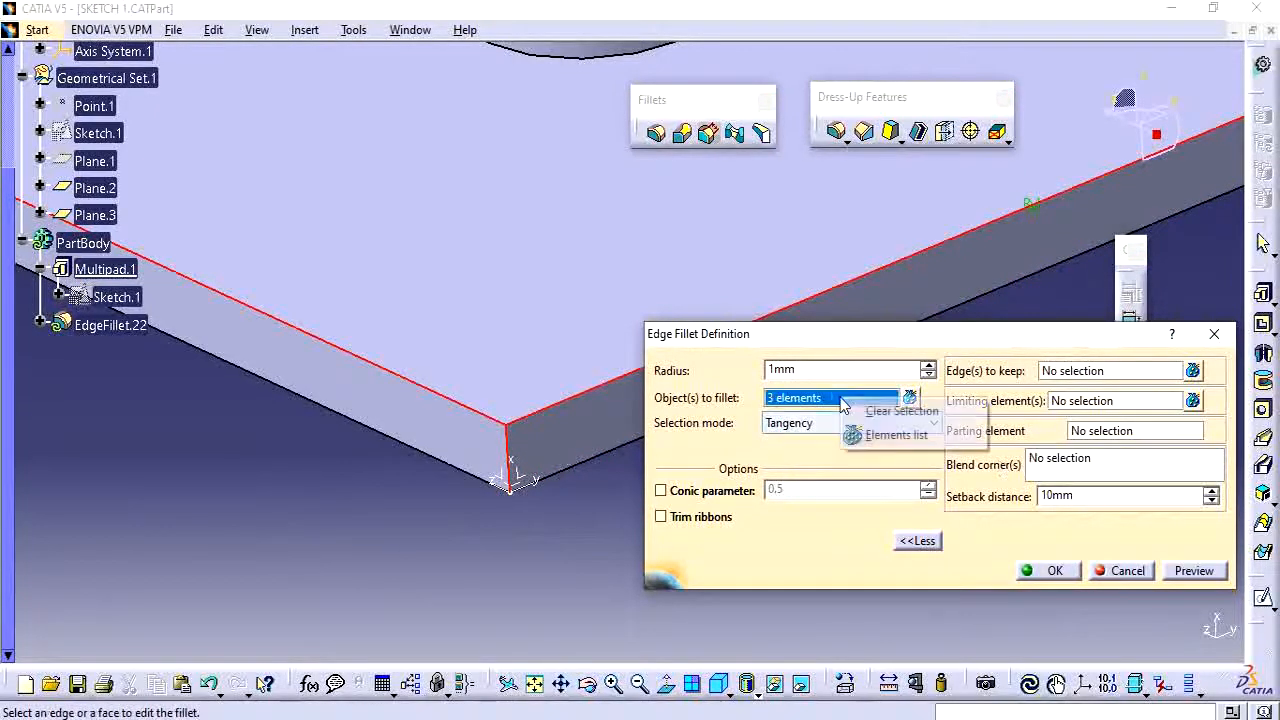
pyautogui.click(900, 411)
pyautogui.click(1083, 466)
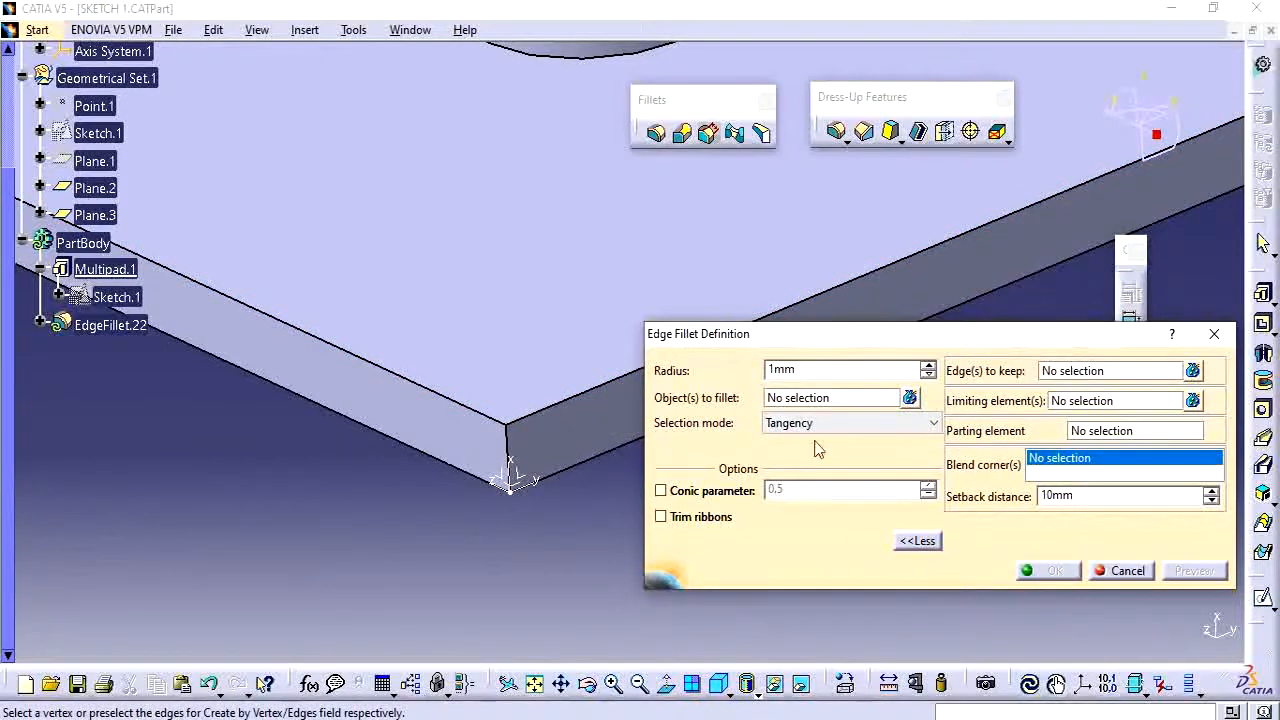
pyautogui.rightClick(1075, 465)
pyautogui.click(1140, 479)
# Select the plate's top edges and the vertical corner edge as the objects to fillet.
pyautogui.click(832, 401)
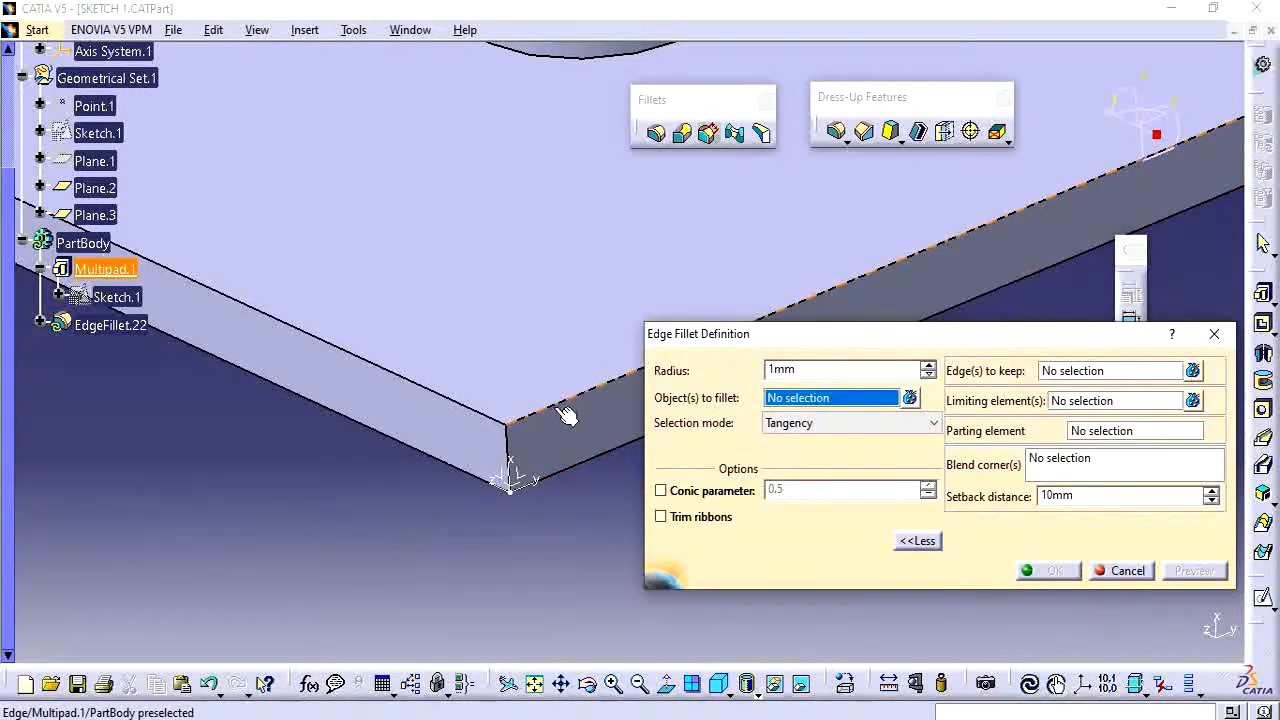
pyautogui.click(565, 412)
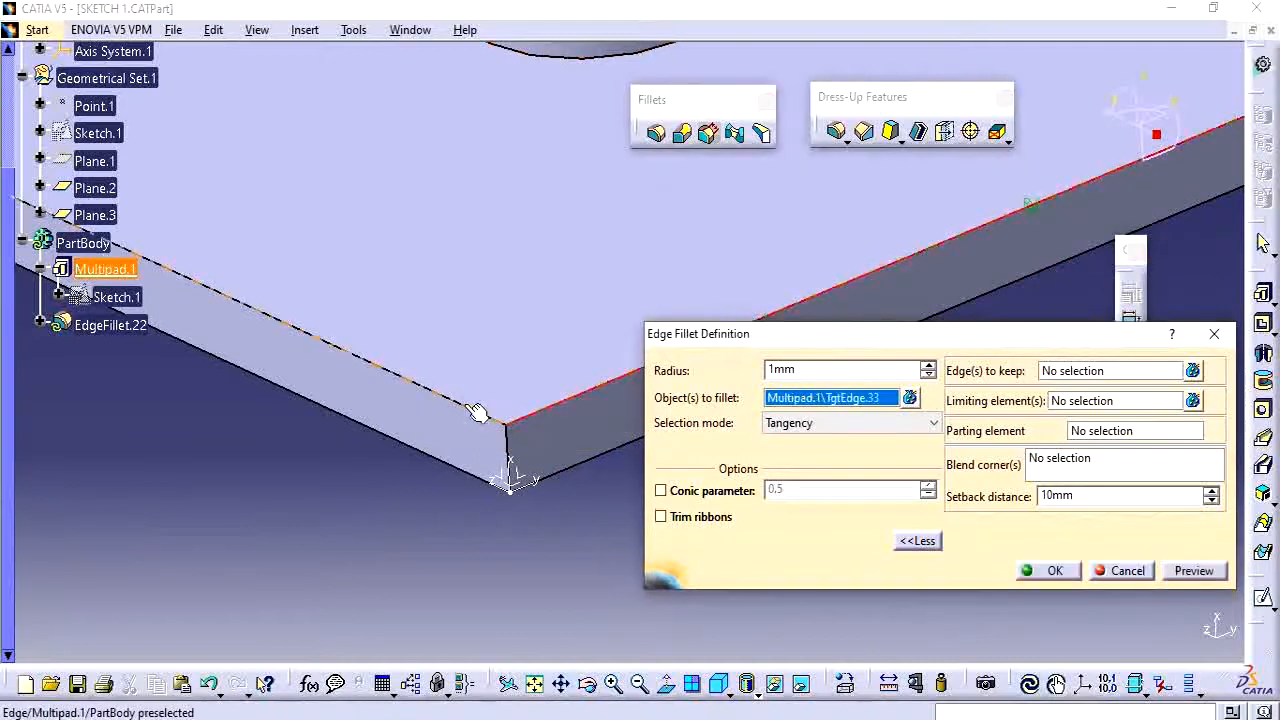
pyautogui.click(512, 446)
pyautogui.click(512, 446)
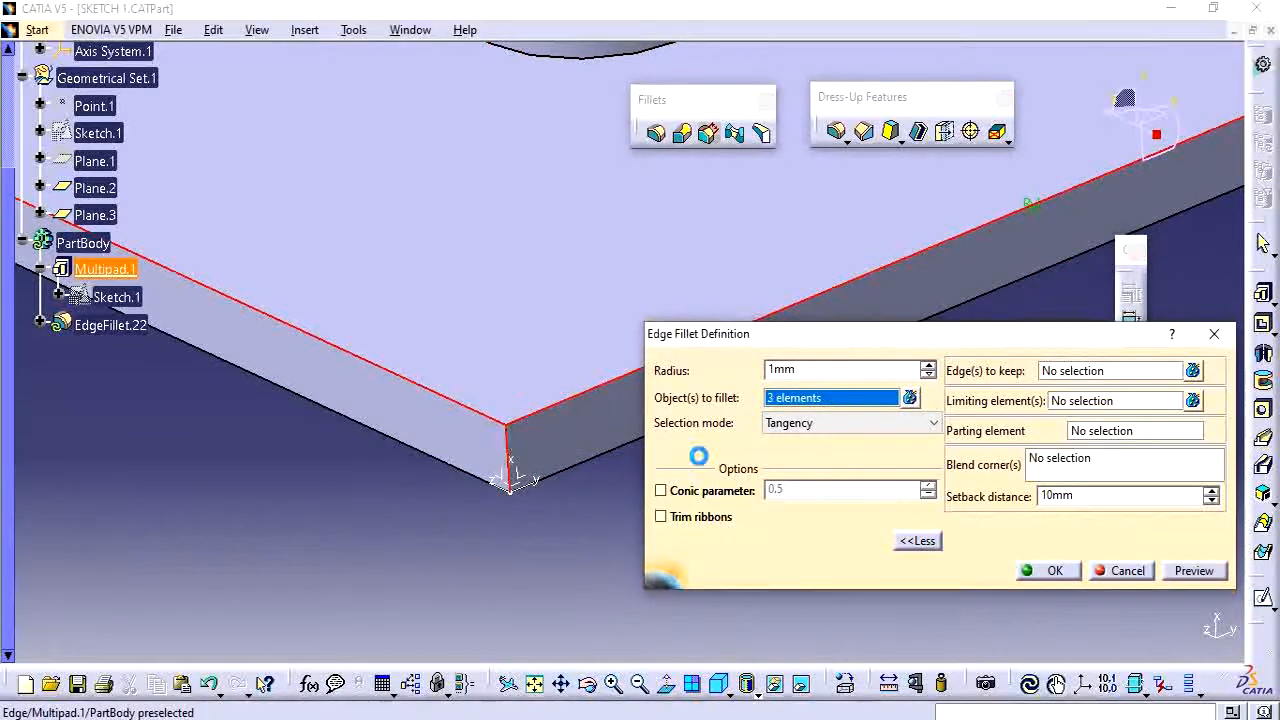
# Create a blend corner at the plate's corner vertex.
pyautogui.rightClick(1058, 470)
pyautogui.click(1118, 485)
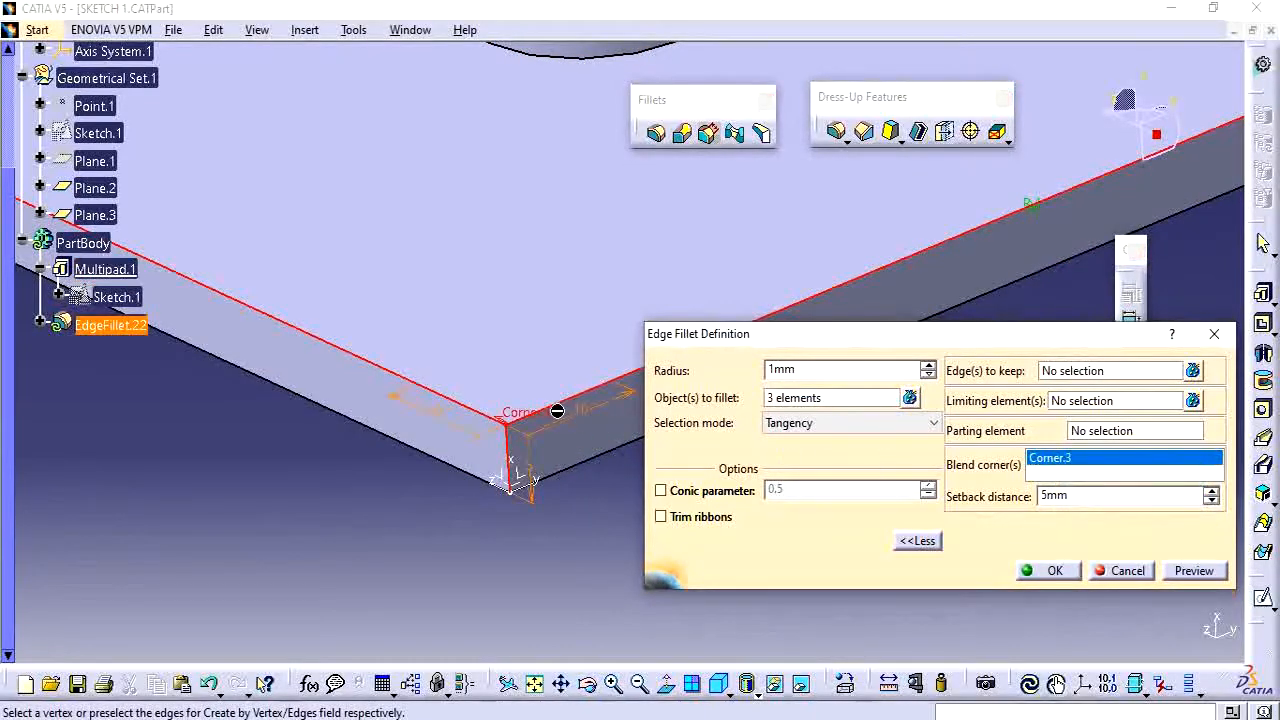
pyautogui.moveTo(548, 515); pyautogui.dragTo(556, 445, button='middle')
pyautogui.scroll(1, 531, 497)
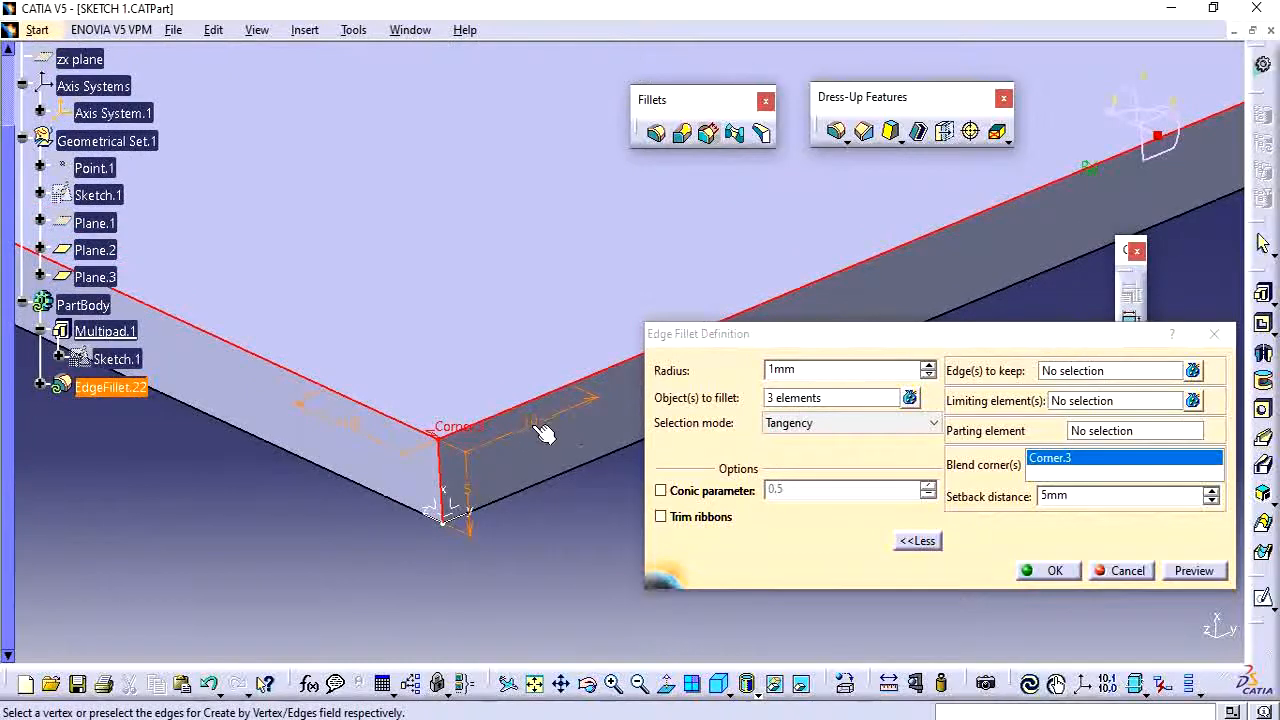
# Set the blend corner's setback along the right top edge to 2 mm.
pyautogui.doubleClick(543, 427)
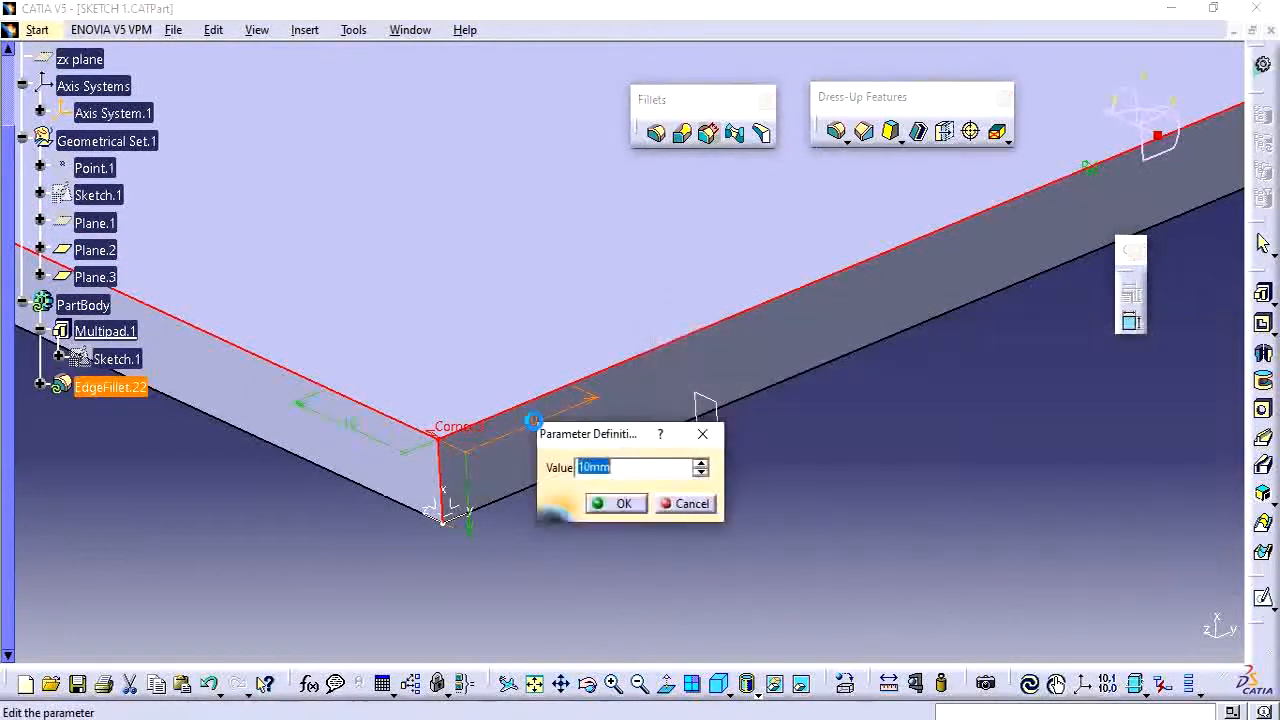
pyautogui.write('1')
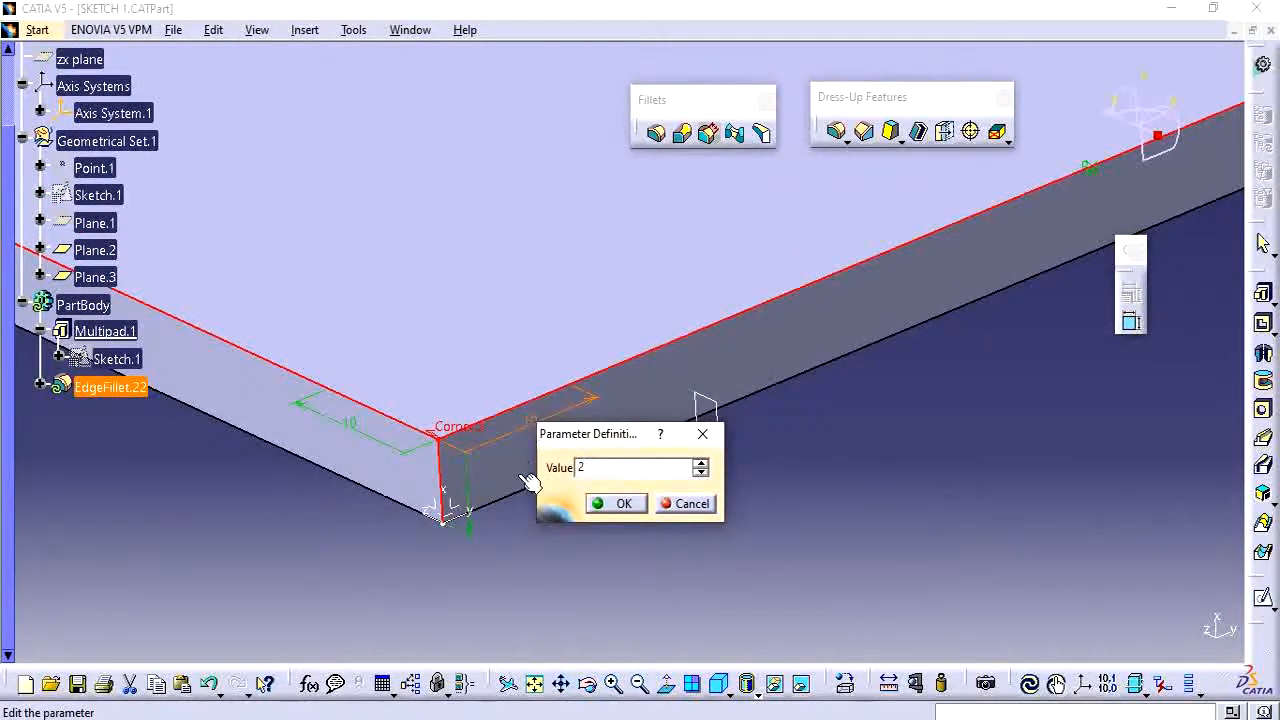
pyautogui.click(612, 503)
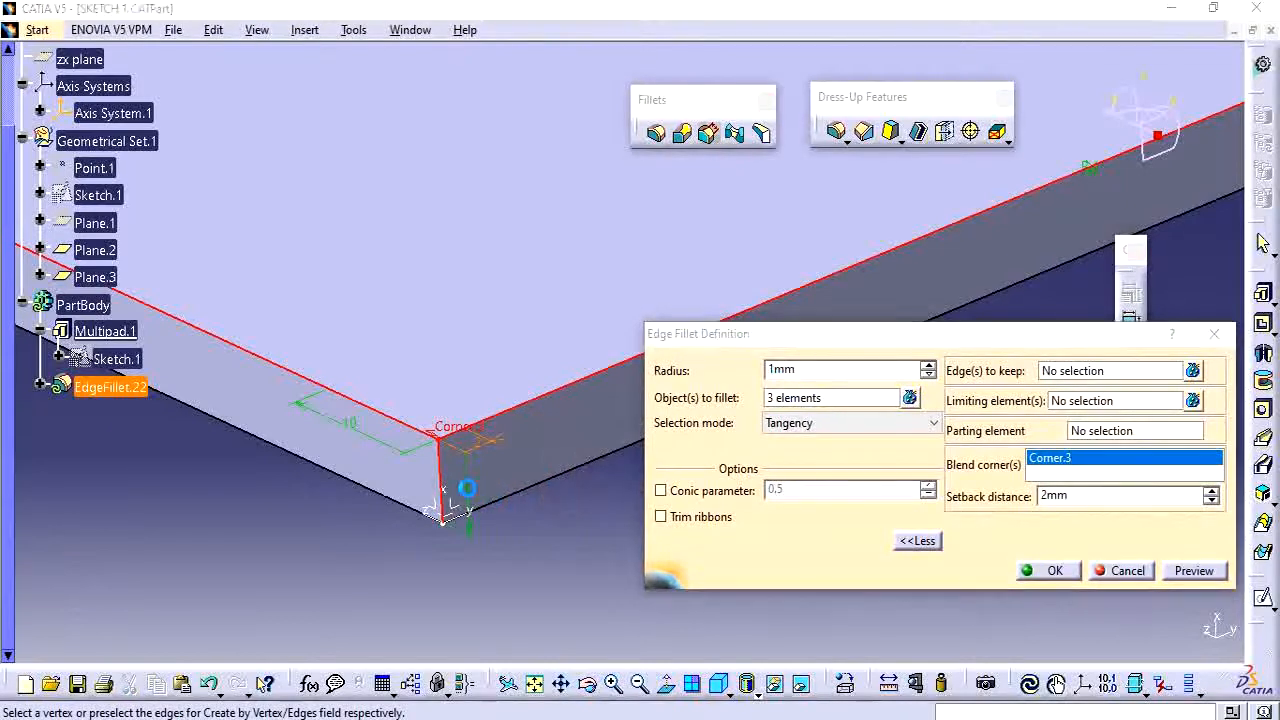
# Edit the blend corner's setback distance on the vertical corner edge.
pyautogui.doubleClick(466, 488)
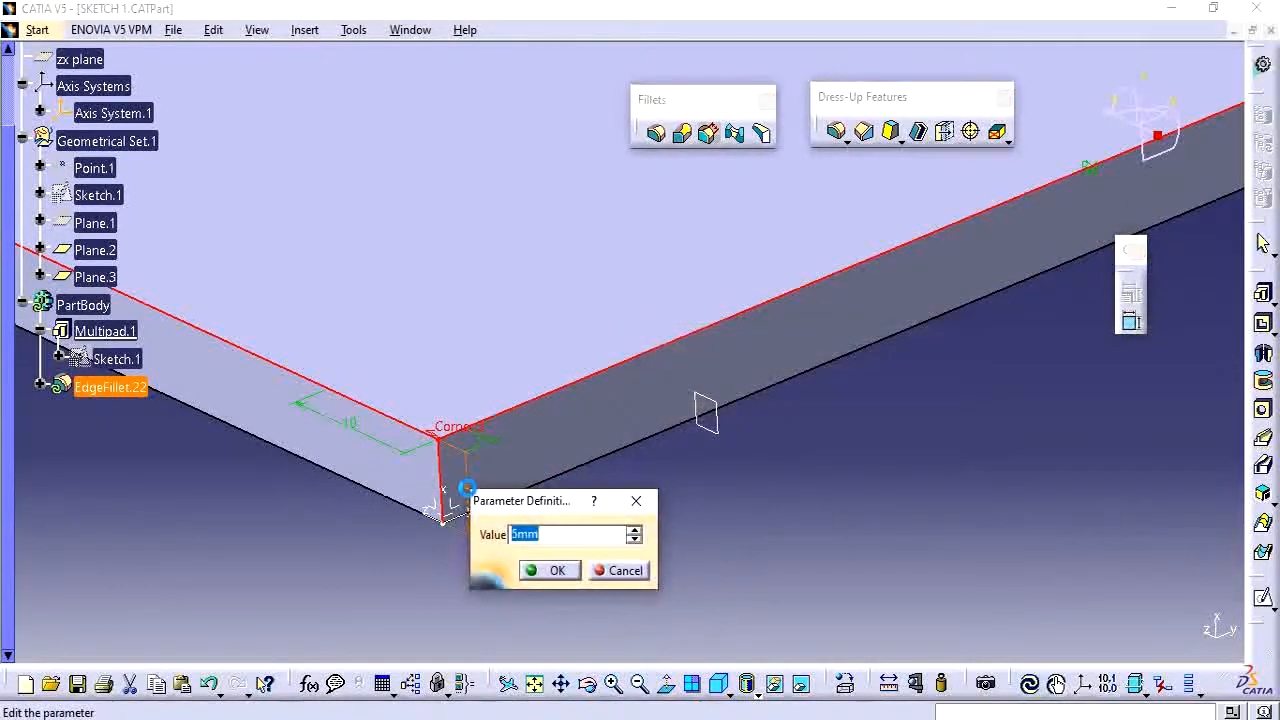
pyautogui.write('1')
pyautogui.press('Return')
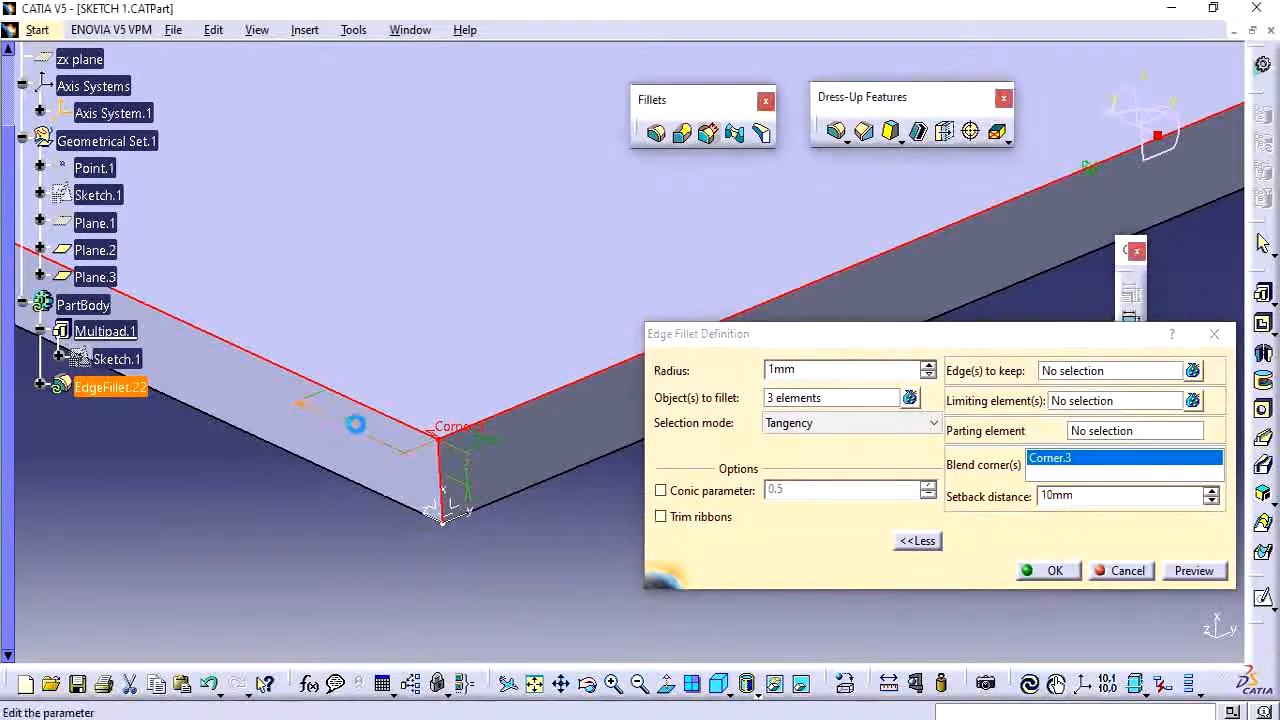
# Set the left top edge's setback to 2 mm and confirm the edge fillet.
pyautogui.doubleClick(376, 449)
pyautogui.write('2')
pyautogui.press('Return')
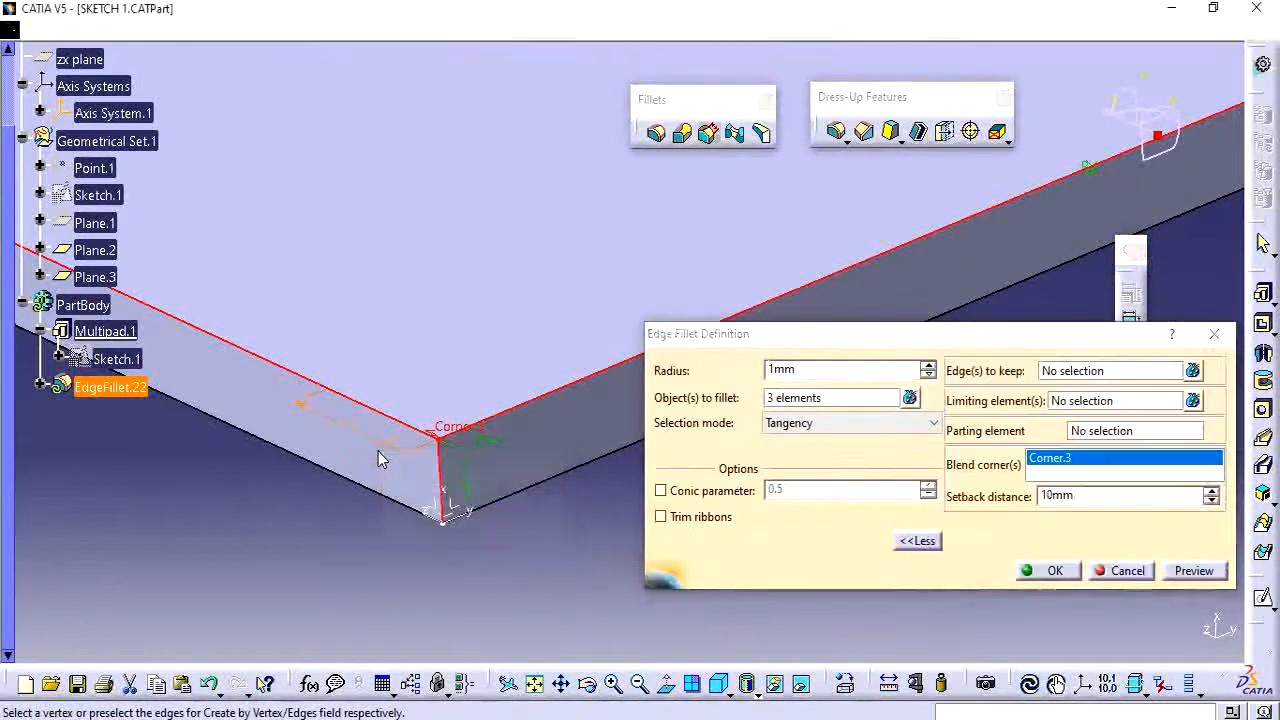
pyautogui.click(1055, 571)
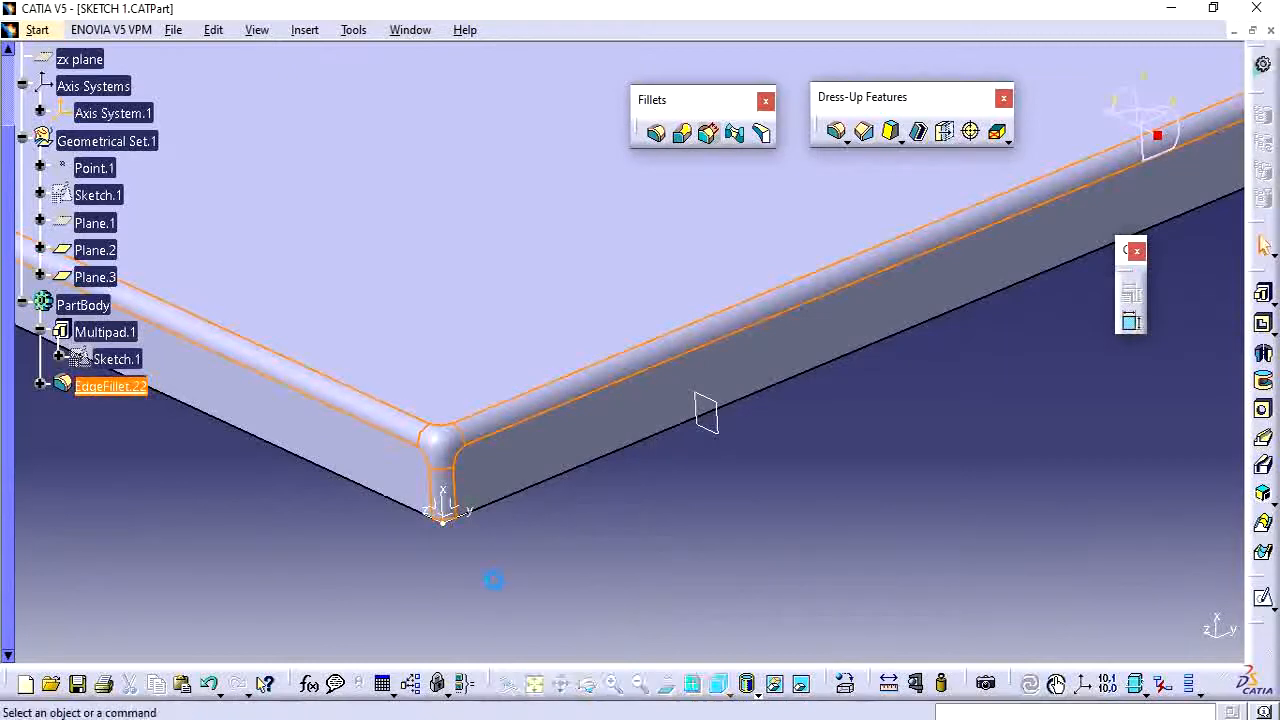
# Switch to Snipping Tool and circle the blended corner on the reference image.
pyautogui.moveTo(532, 571); pyautogui.dragTo(610, 468, button='middle')
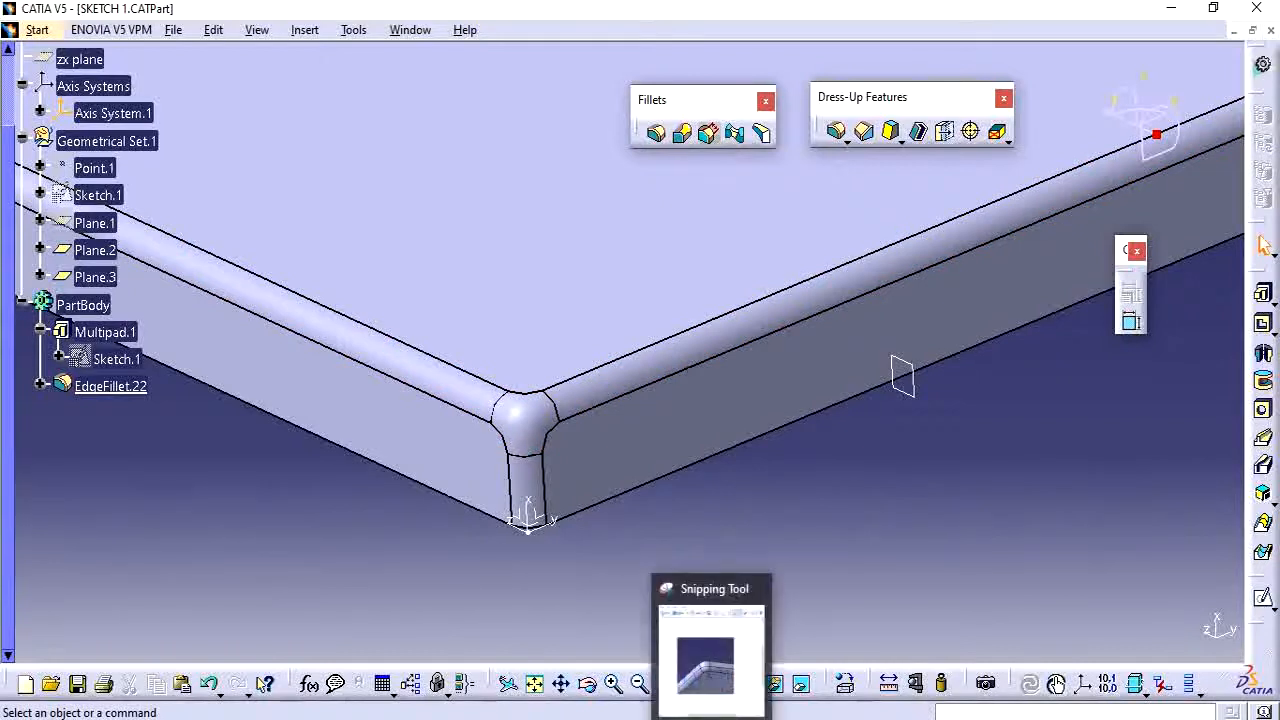
pyautogui.click(711, 718)
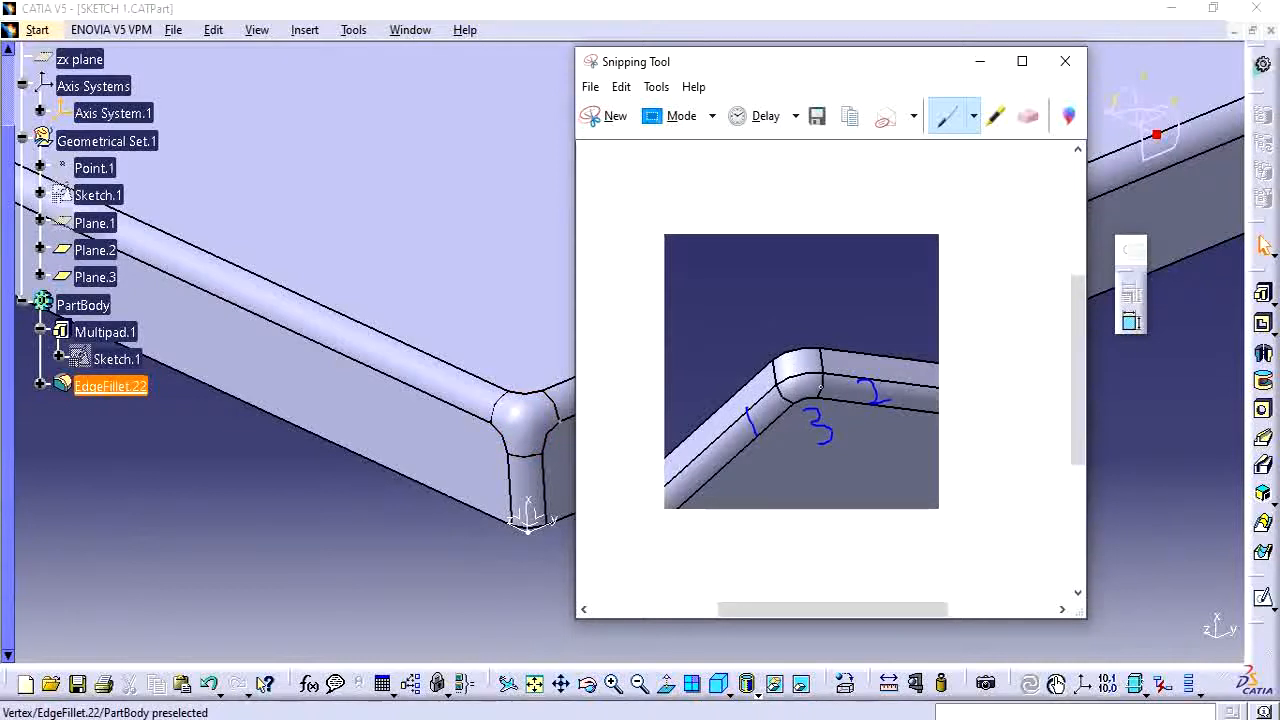
pyautogui.moveTo(812, 369)
pyautogui.mouseDown()
pyautogui.moveTo(784, 410)
pyautogui.moveTo(829, 383)
pyautogui.mouseUp()
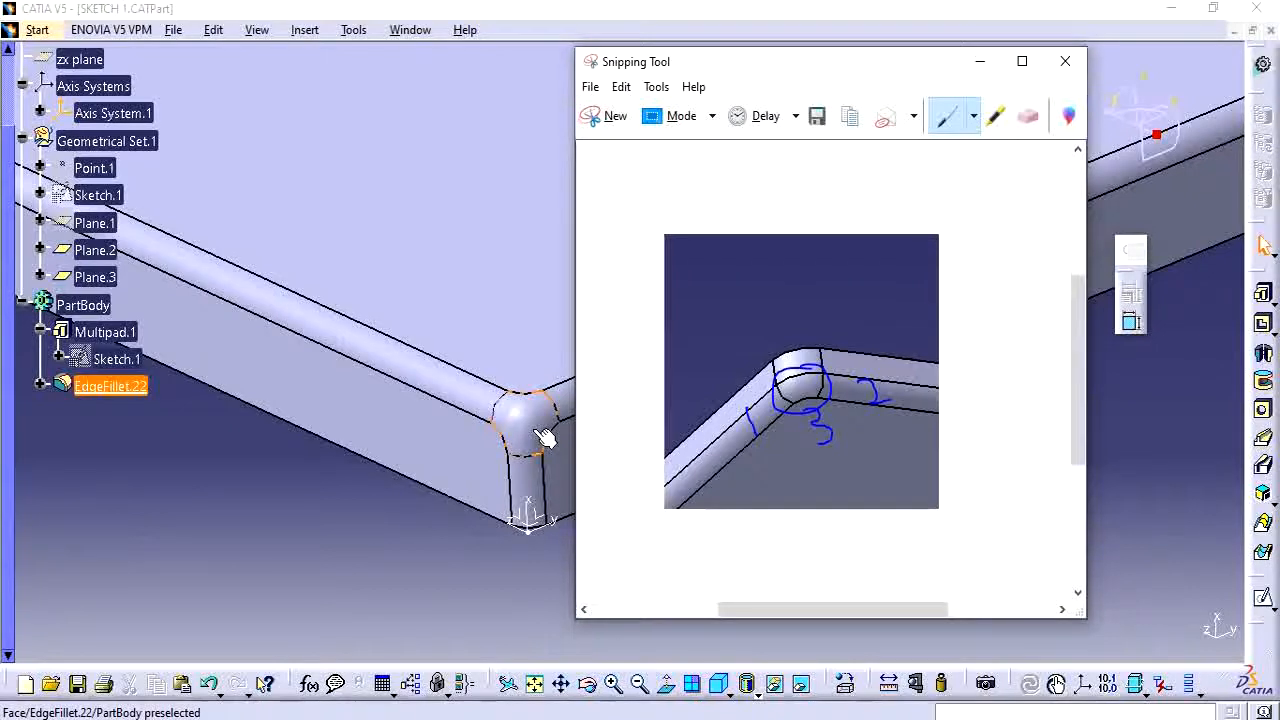
pyautogui.click(979, 61)
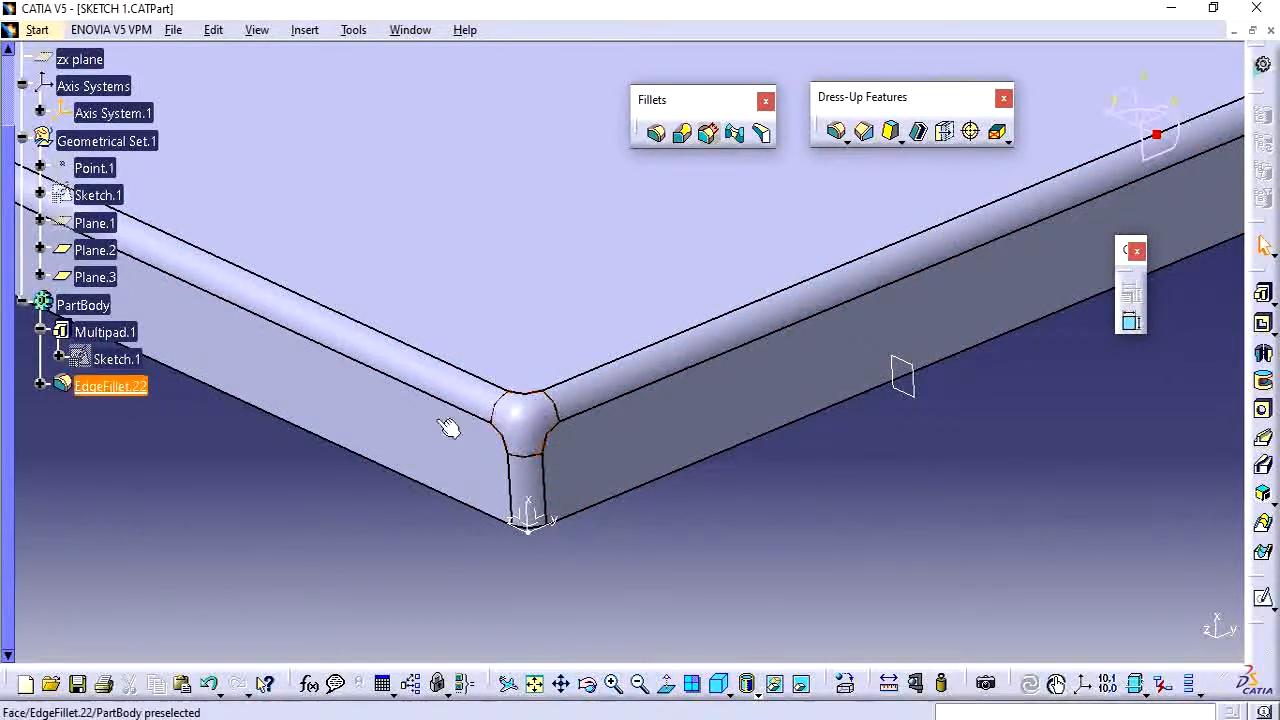
# Start a Tritangent Fillet on the plate.
pyautogui.click(140, 387)
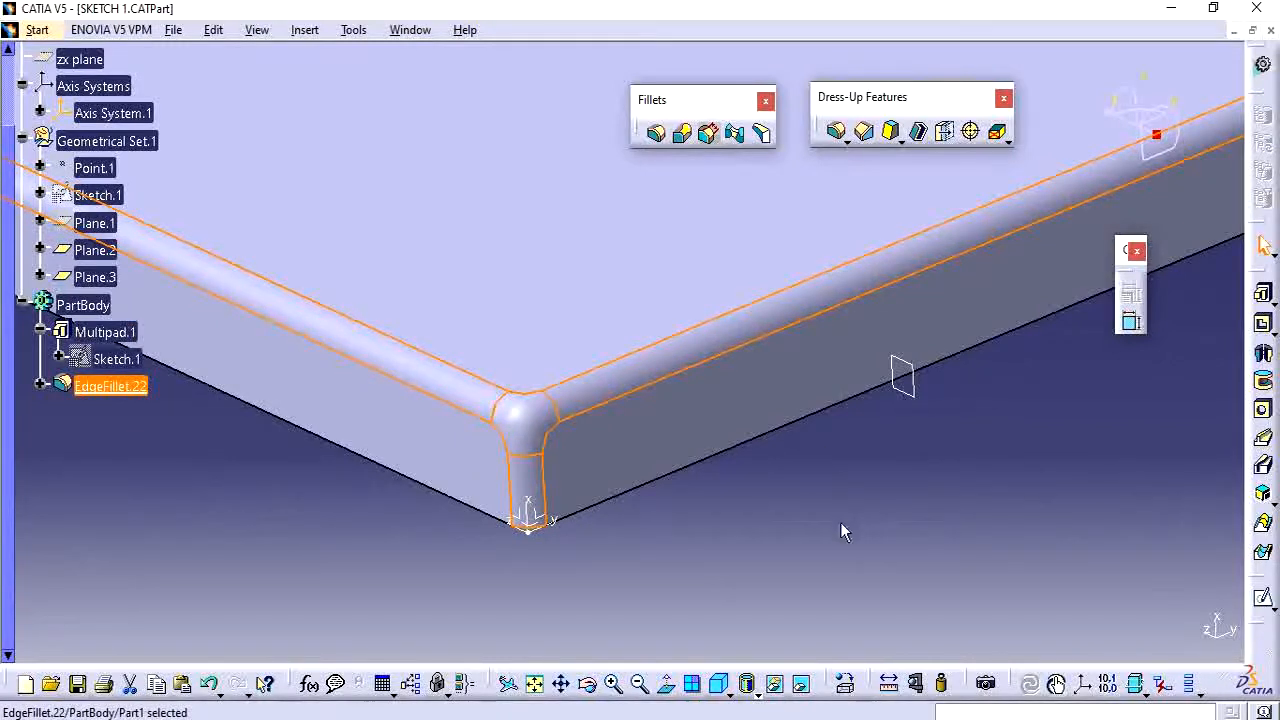
pyautogui.click(735, 134)
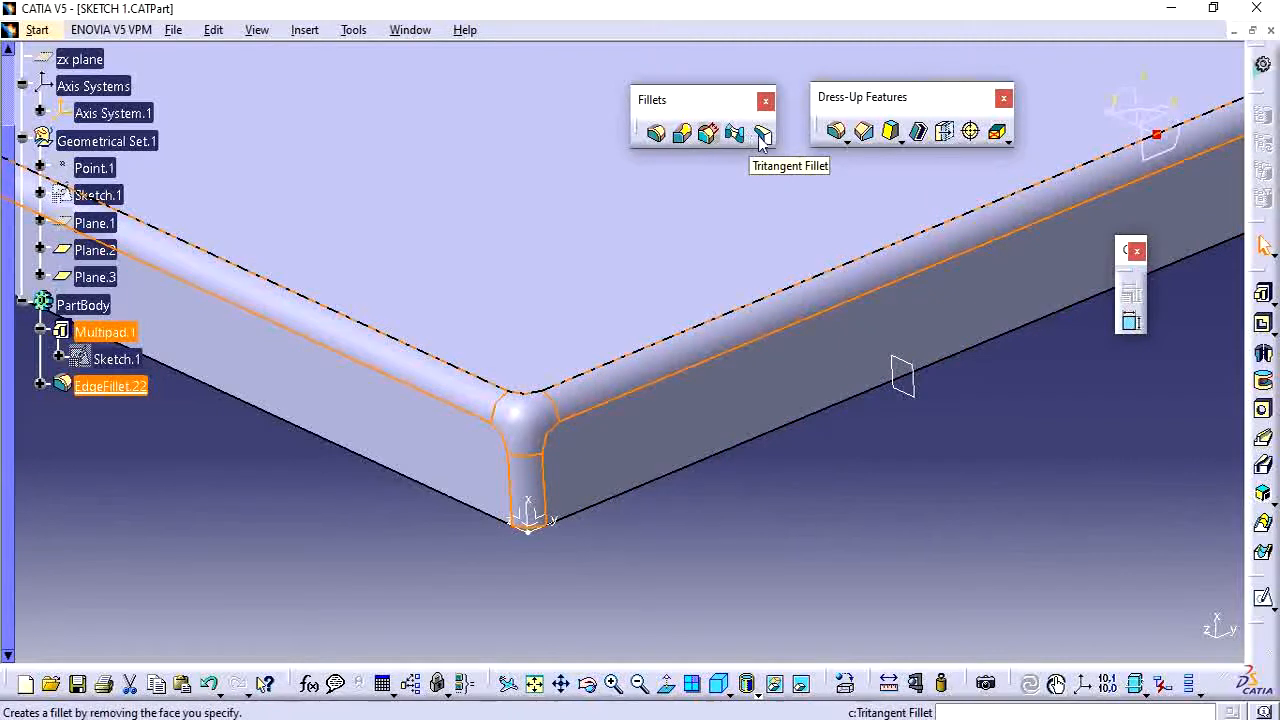